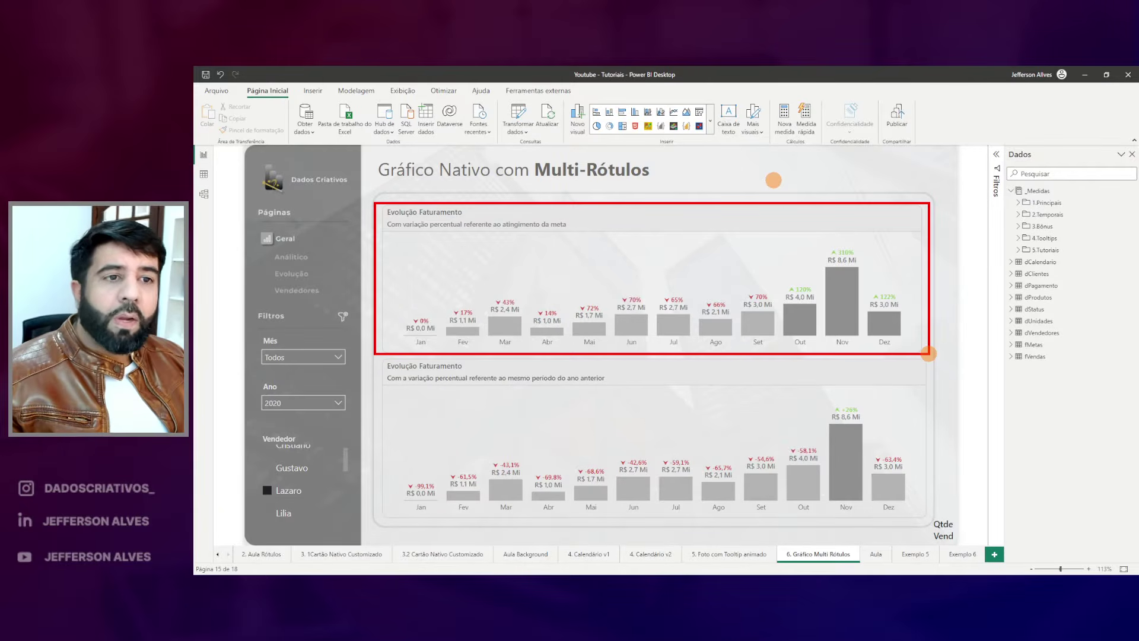
Examine the monthly Evolução Faturamento chart that compares revenue with the target, including its paired labels and bar colours.
mouse_move(620, 290)
left_mouse_down()
mouse_move(637, 321)
mouse_move(623, 289)
mouse_move(659, 318)
mouse_move(655, 290)
left_mouse_up()
mouse_move(763, 291)
left_mouse_down()
mouse_move(749, 303)
mouse_move(813, 293)
mouse_move(789, 274)
left_mouse_up()
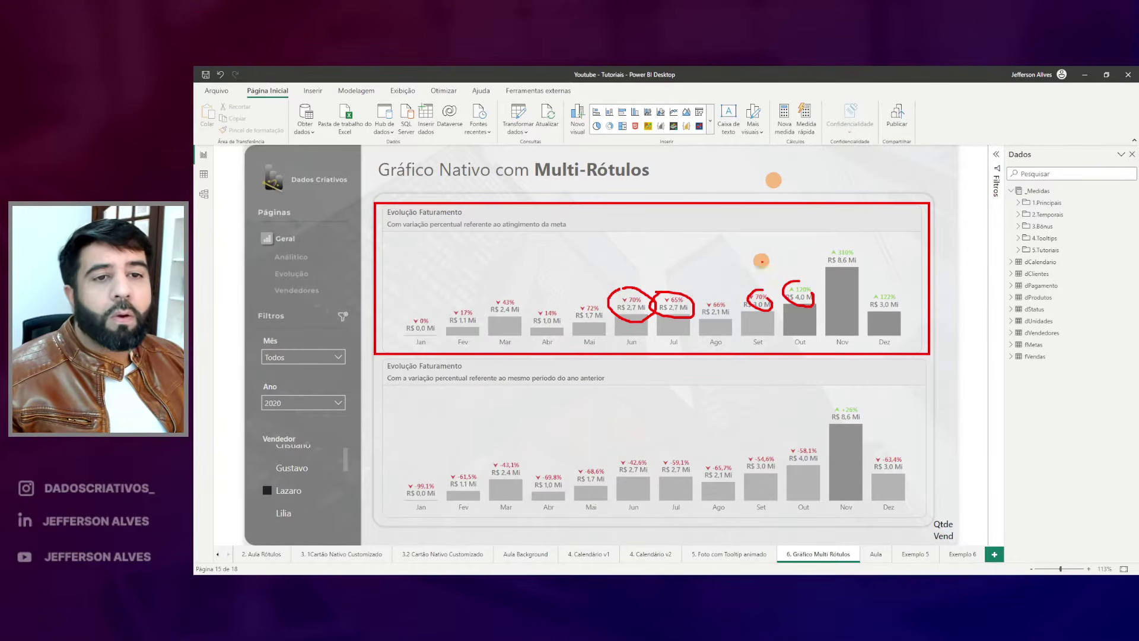
key("Escape")
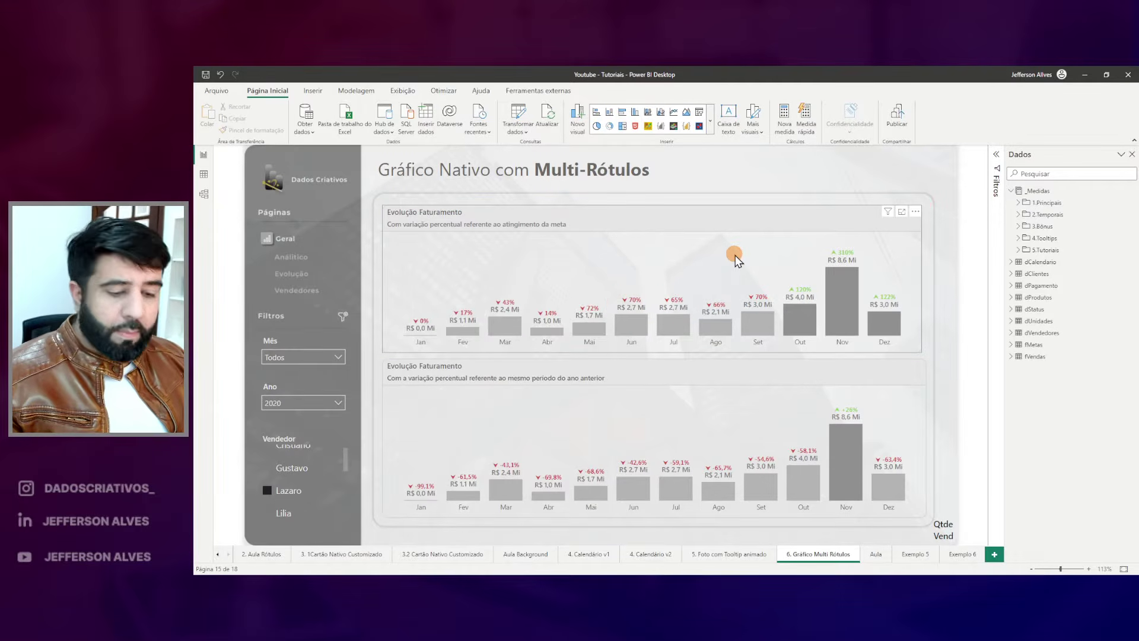
left_click_drag(665, 297, 662, 282)
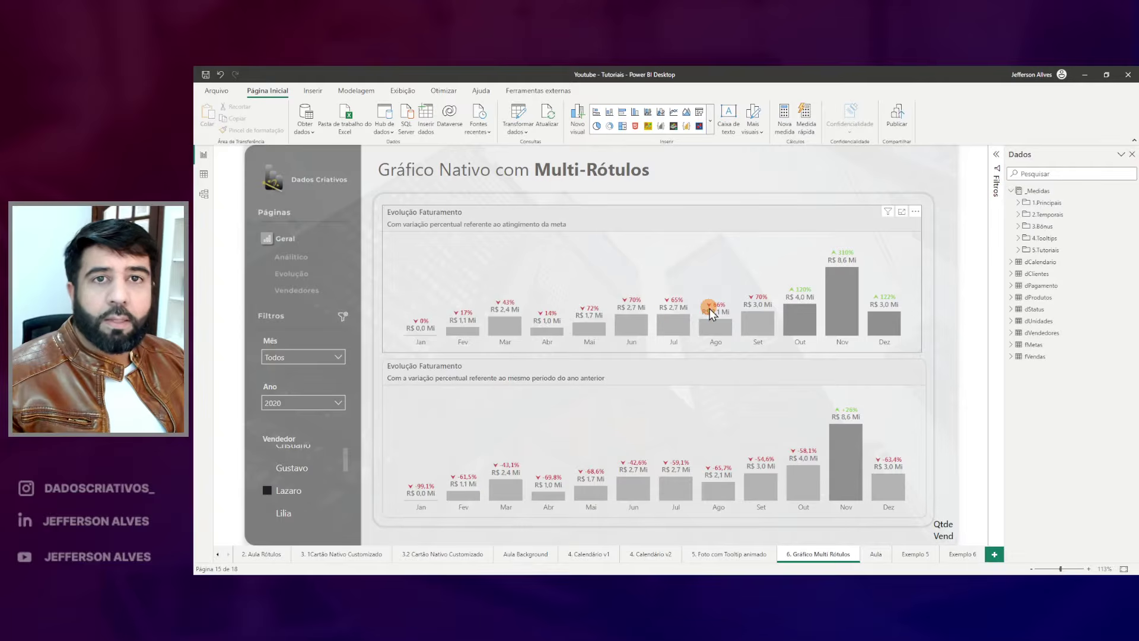
mouse_move(382, 207)
left_mouse_down()
mouse_move(666, 386)
mouse_move(924, 357)
left_mouse_up()
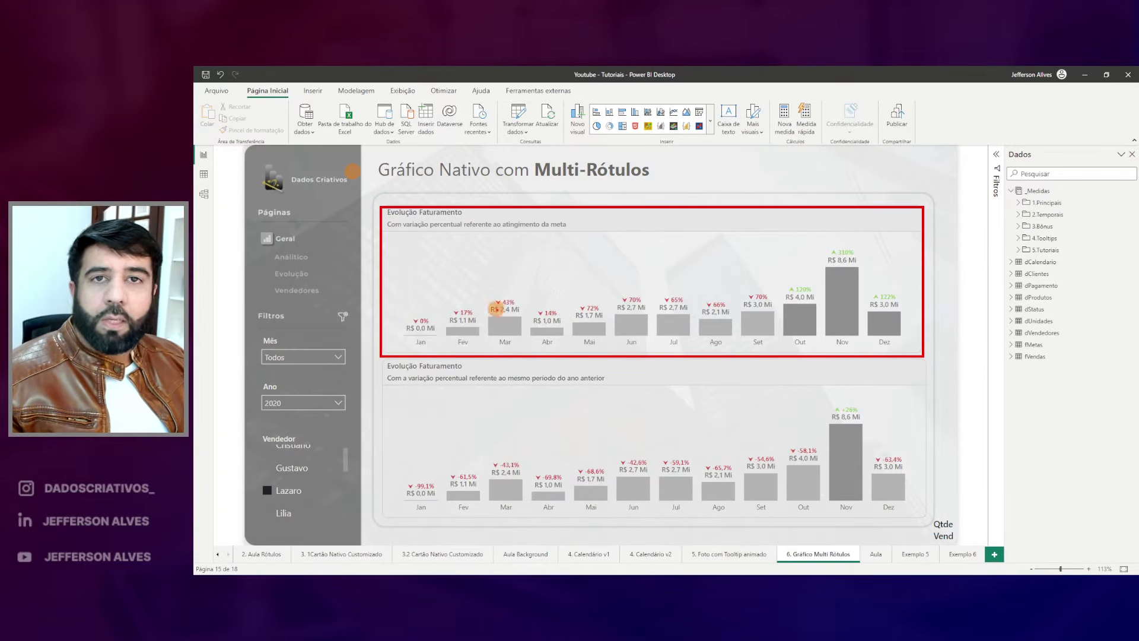
left_click_drag(465, 346, 497, 347)
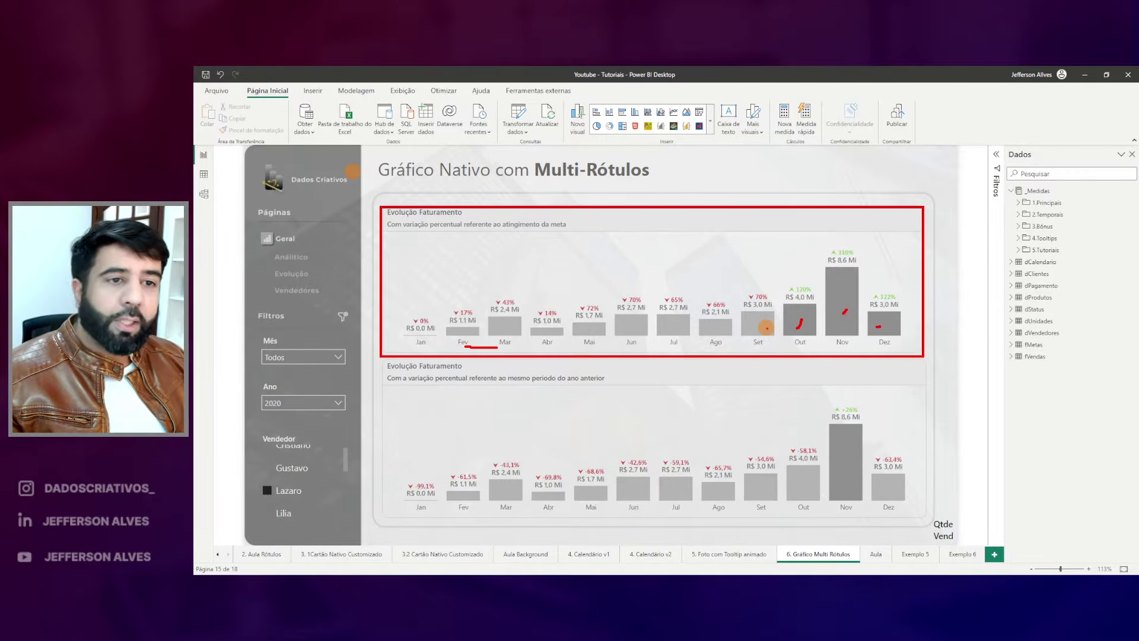
left_click_drag(801, 284, 805, 281)
left_click_drag(848, 243, 855, 244)
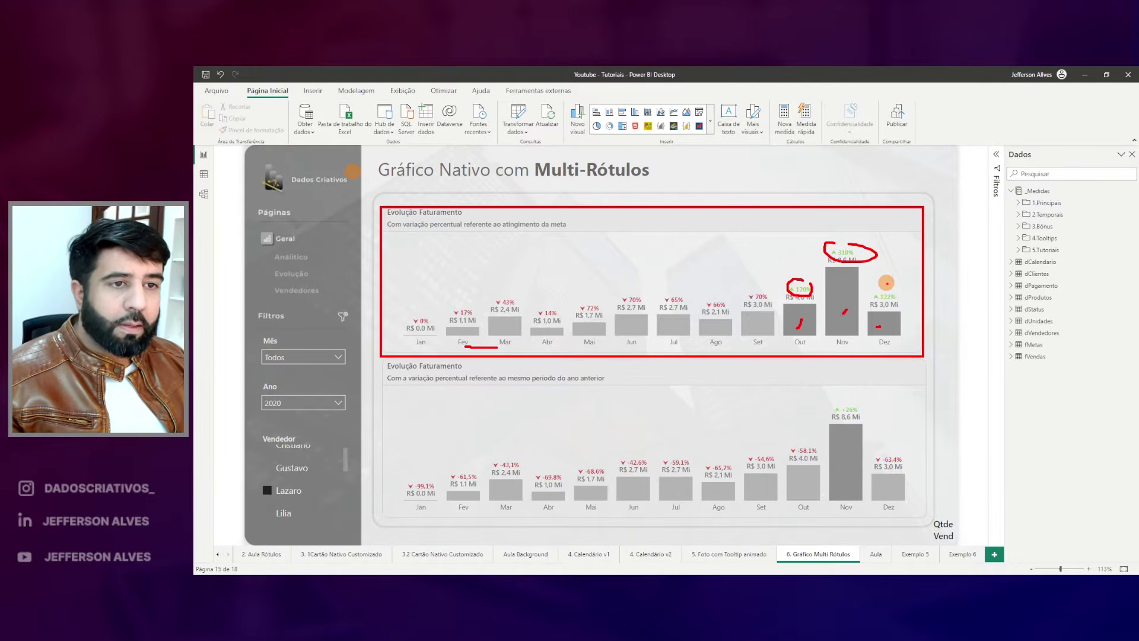
key("Escape")
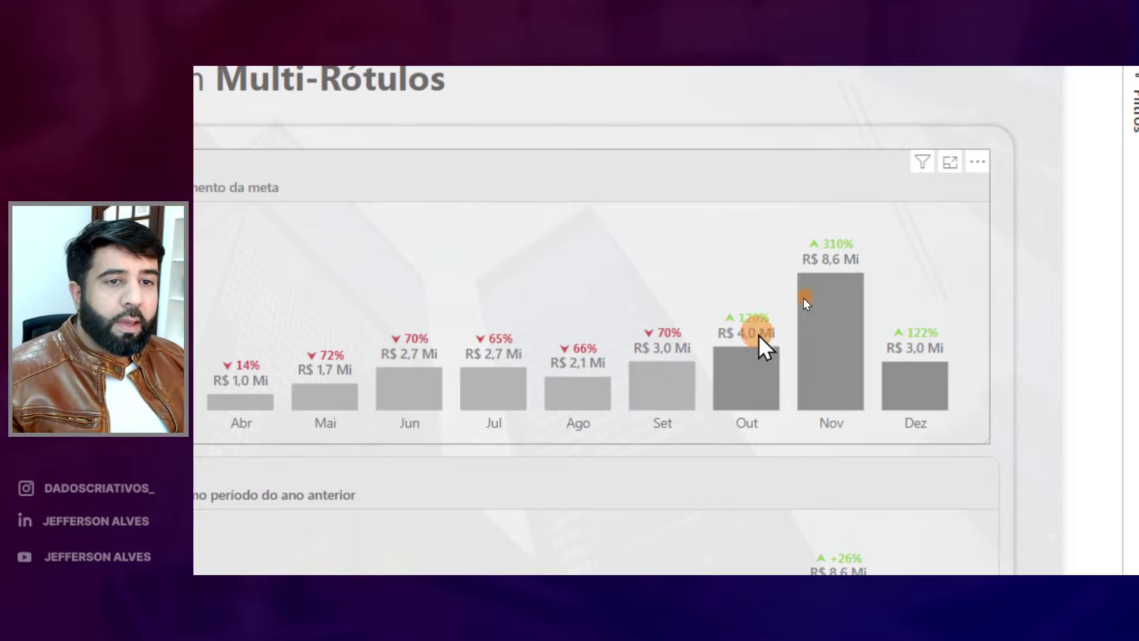
mouse_move(674, 338)
left_mouse_down()
mouse_move(641, 341)
mouse_move(659, 319)
left_mouse_up()
left_click_drag(648, 377, 663, 383)
left_click_drag(596, 397, 627, 406)
mouse_move(584, 339)
left_mouse_down()
mouse_move(563, 356)
mouse_move(596, 337)
left_mouse_up()
left_click_drag(504, 318, 484, 341)
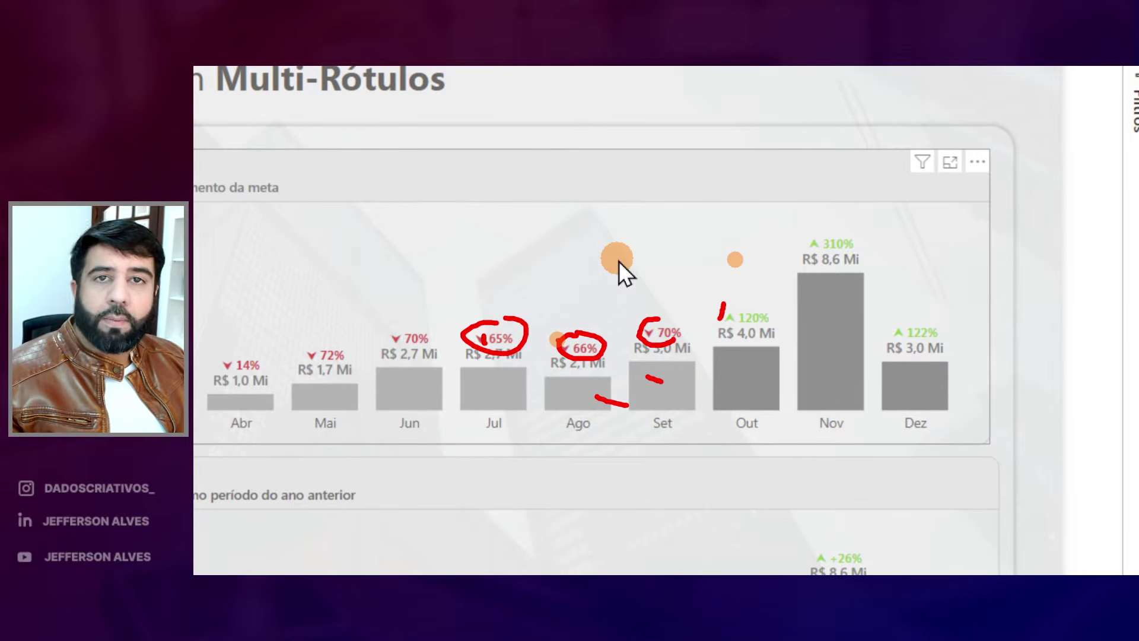
key("Escape")
mouse_move(379, 202)
left_mouse_down()
mouse_move(385, 214)
mouse_move(794, 328)
mouse_move(926, 351)
left_mouse_up()
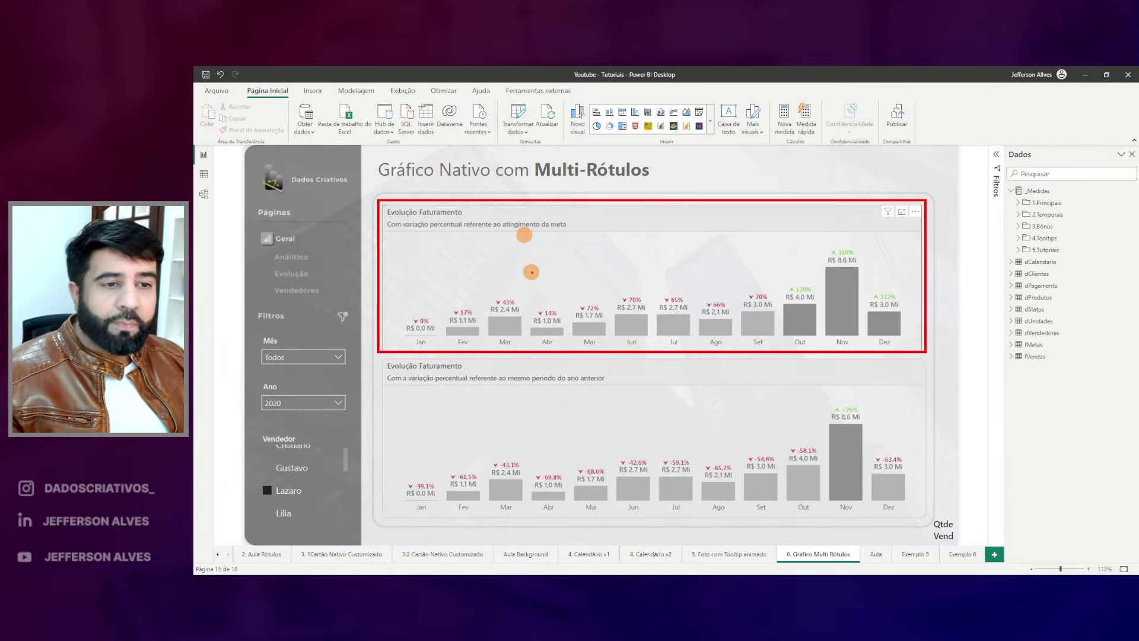
key("Escape")
Examine the Evolução Faturamento chart comparing revenue with the same period of the previous year, along with the year and salesperson filters.
mouse_move(382, 361)
left_mouse_down()
mouse_move(839, 507)
mouse_move(924, 512)
left_mouse_up()
key("Escape")
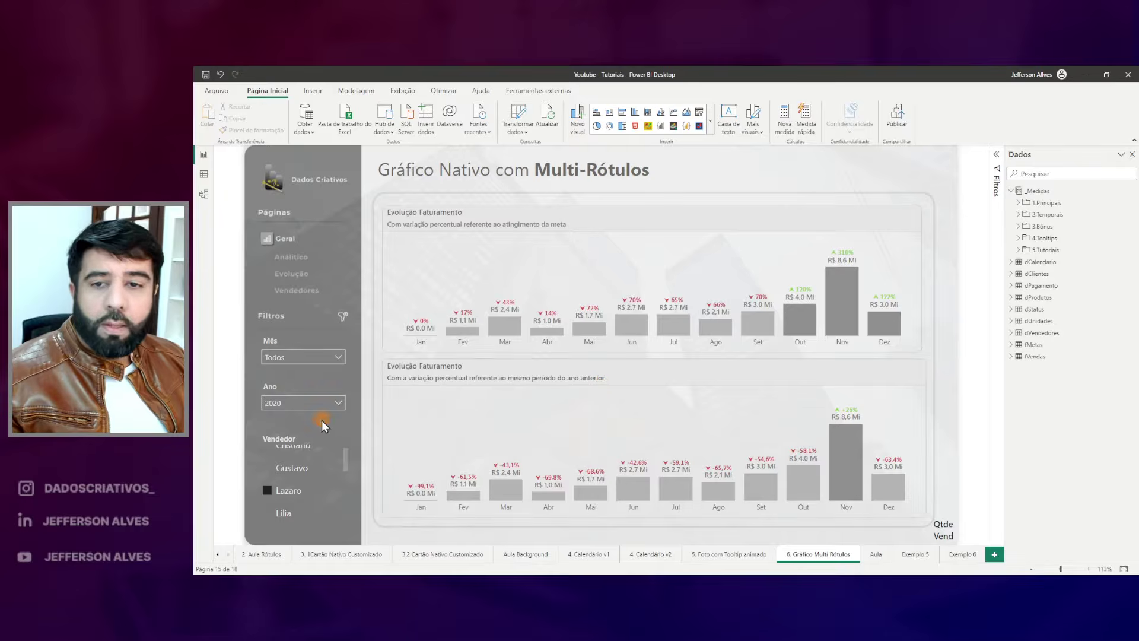
left_click_drag(250, 375, 356, 423)
left_click_drag(256, 472, 322, 501)
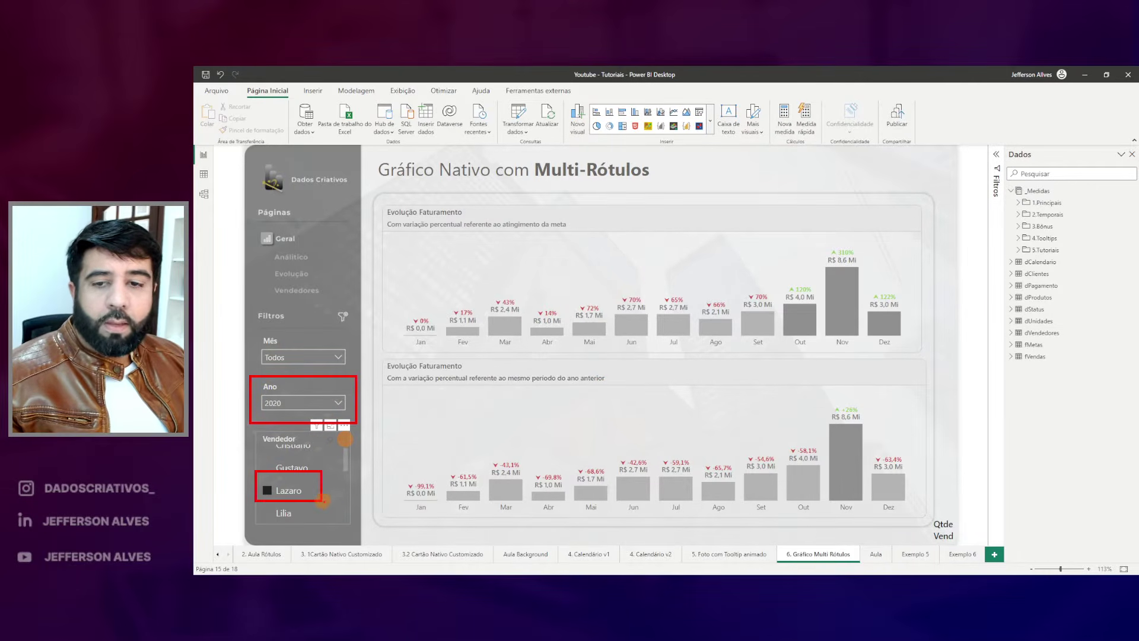
mouse_move(410, 475)
left_mouse_down()
mouse_move(502, 445)
mouse_move(792, 401)
mouse_move(821, 493)
mouse_move(414, 524)
mouse_move(410, 470)
left_mouse_up()
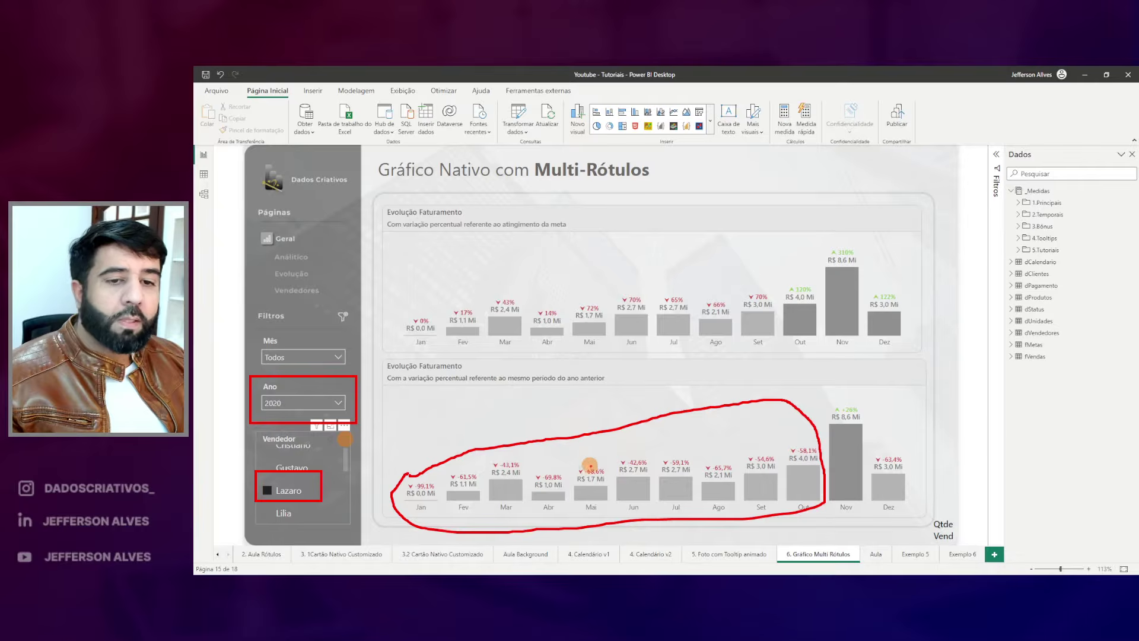
left_click_drag(613, 459, 612, 465)
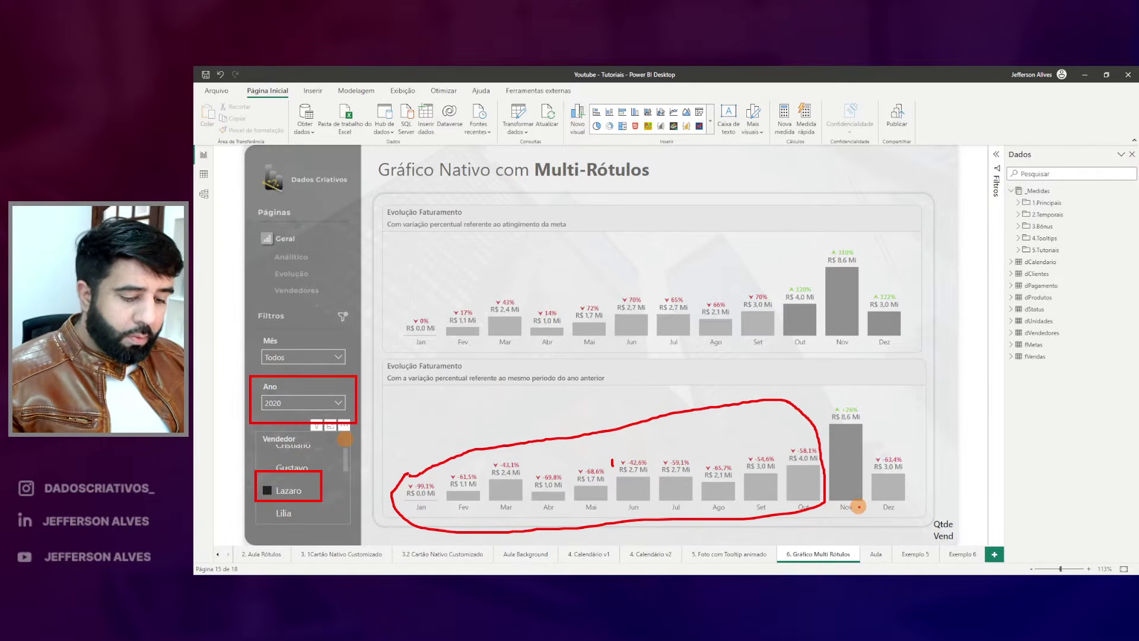
key("e")
left_click_drag(826, 397, 862, 424)
key("Escape")
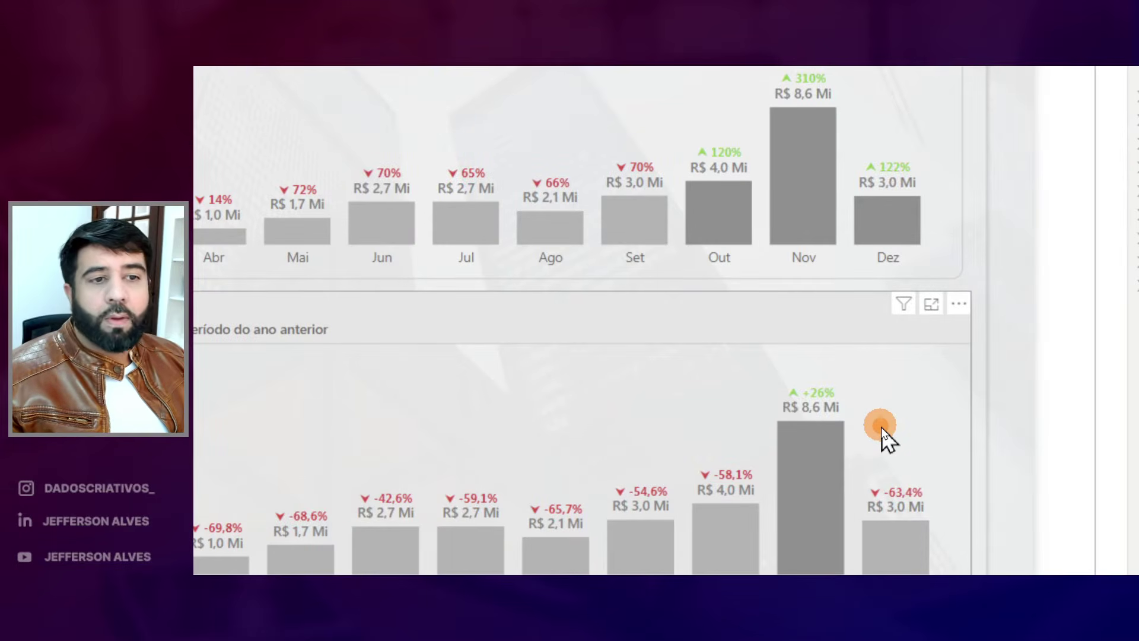
mouse_move(830, 373)
left_mouse_down()
mouse_move(789, 420)
mouse_move(823, 364)
left_mouse_up()
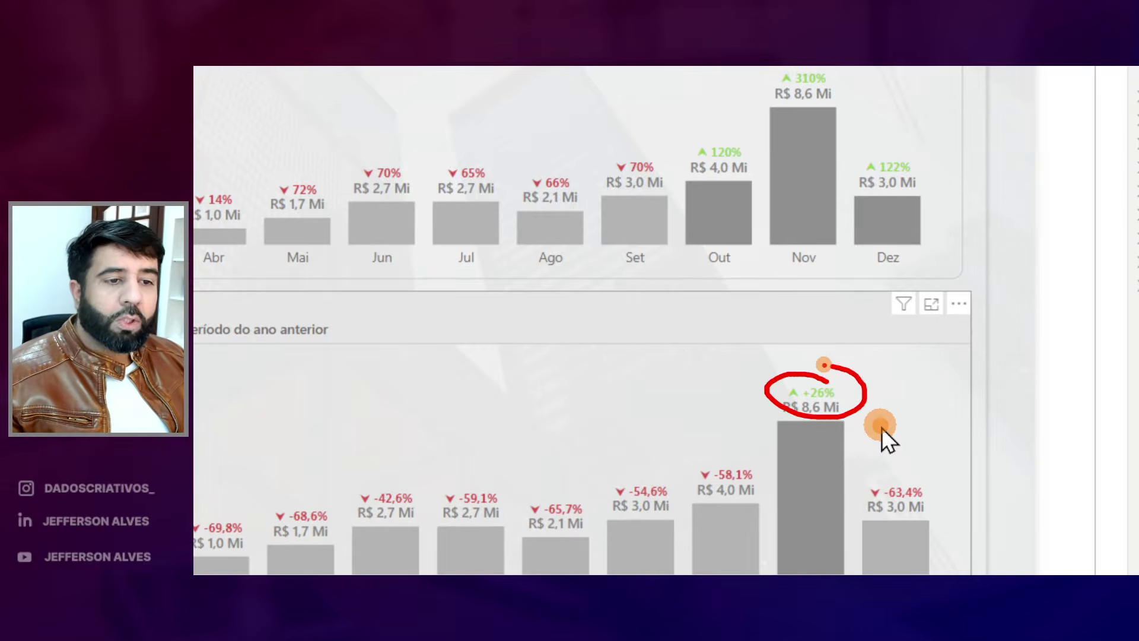
key("Escape")
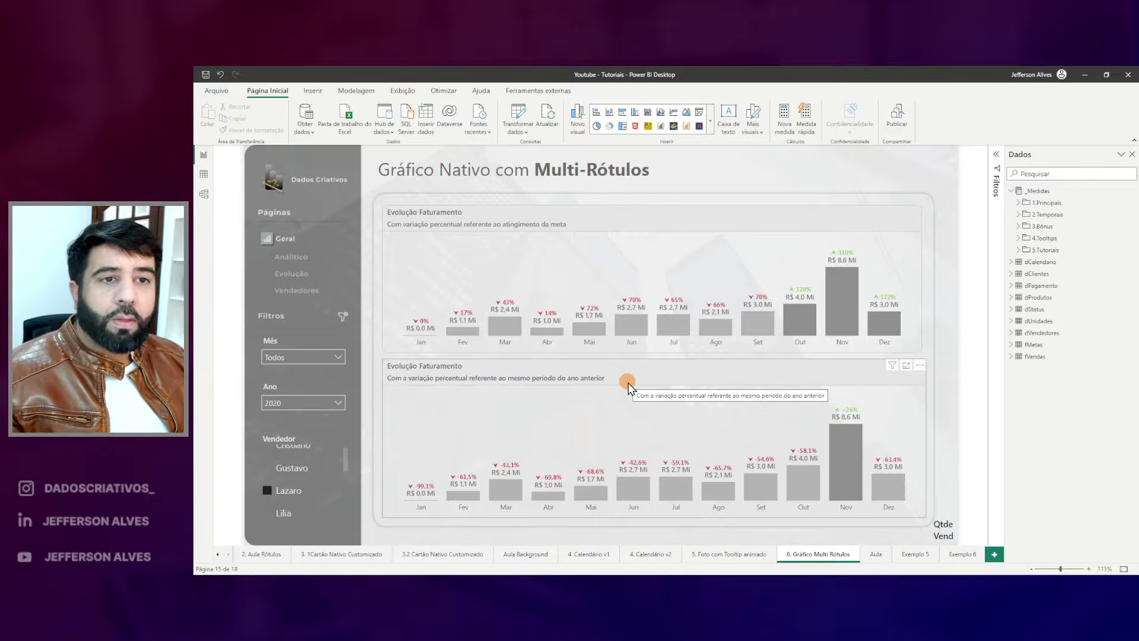
left_click_drag(363, 203, 935, 528)
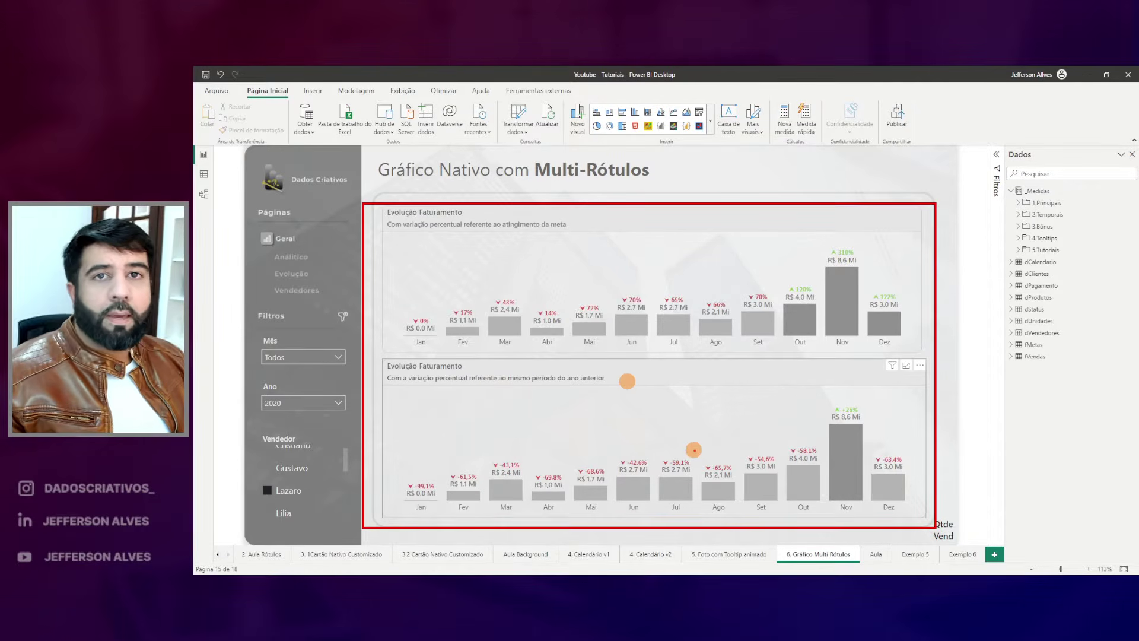
key("Escape")
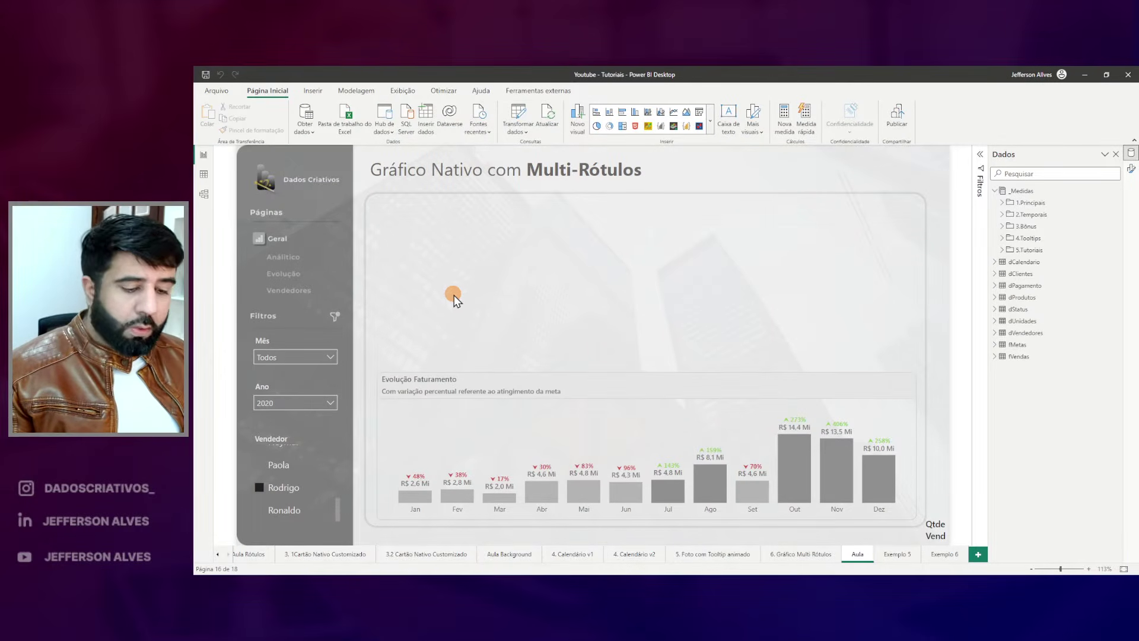
Examine the finished Evolução Faturamento reference chart on the Aula page, including its title, bars and percentage labels.
mouse_move(382, 367)
left_mouse_down()
mouse_move(878, 534)
mouse_move(908, 527)
left_mouse_up()
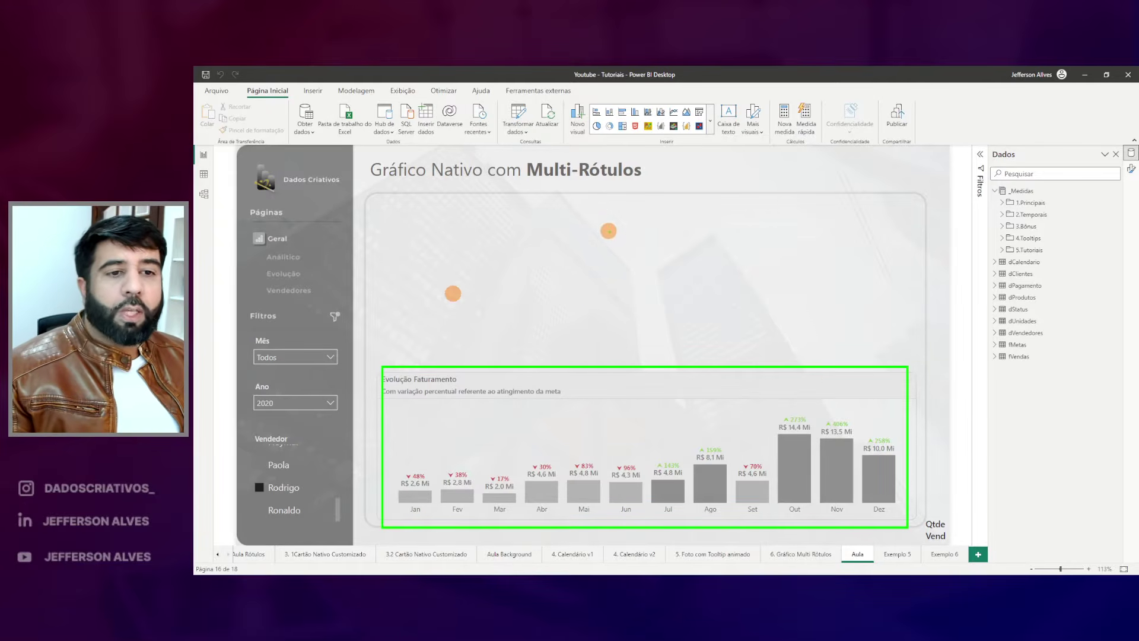
left_click_drag(446, 493, 473, 493)
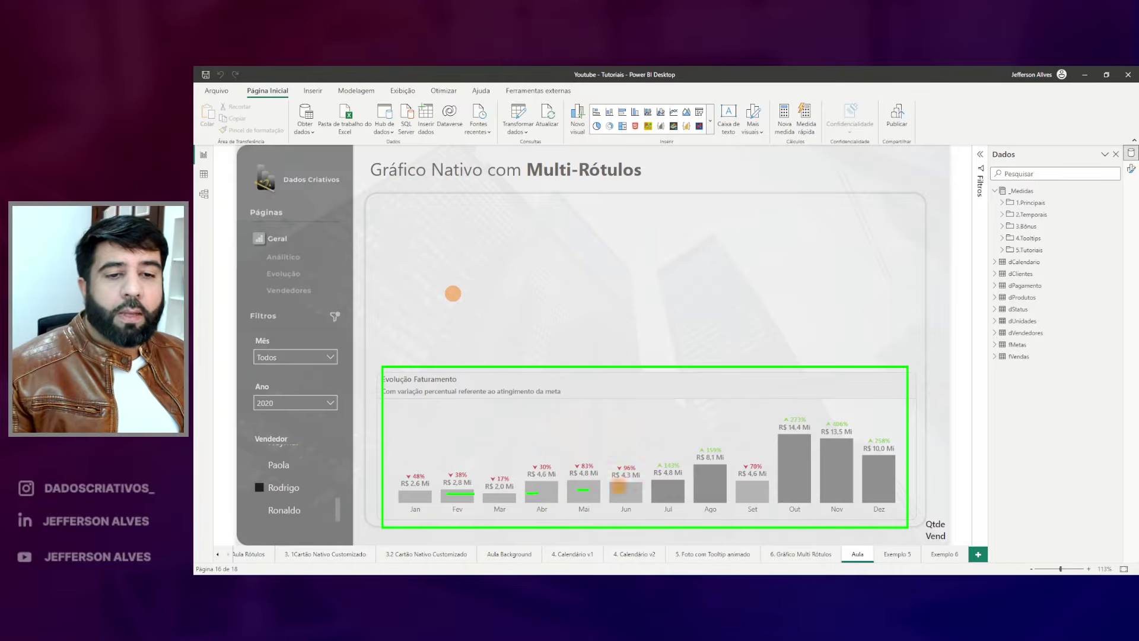
left_click_drag(450, 363, 432, 355)
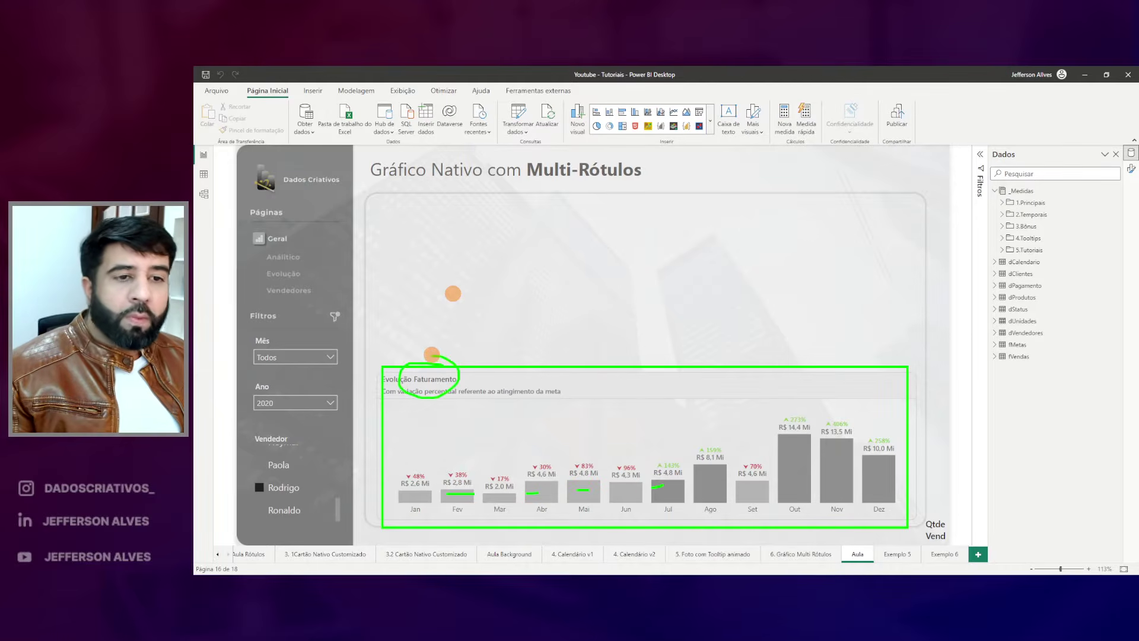
left_click_drag(539, 458, 586, 458)
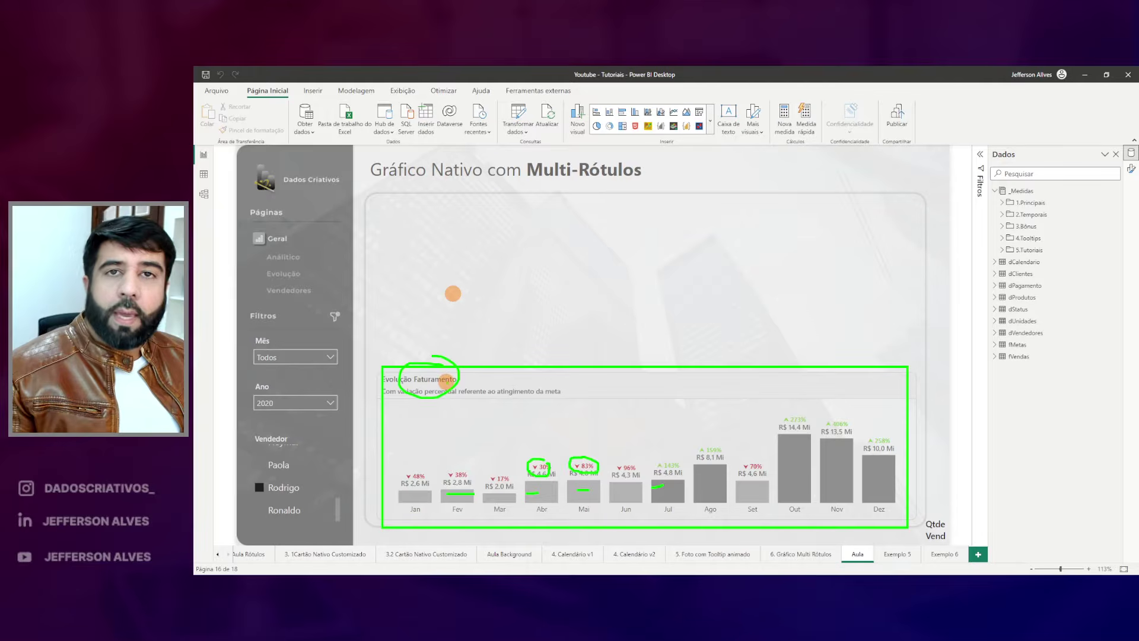
key("Escape")
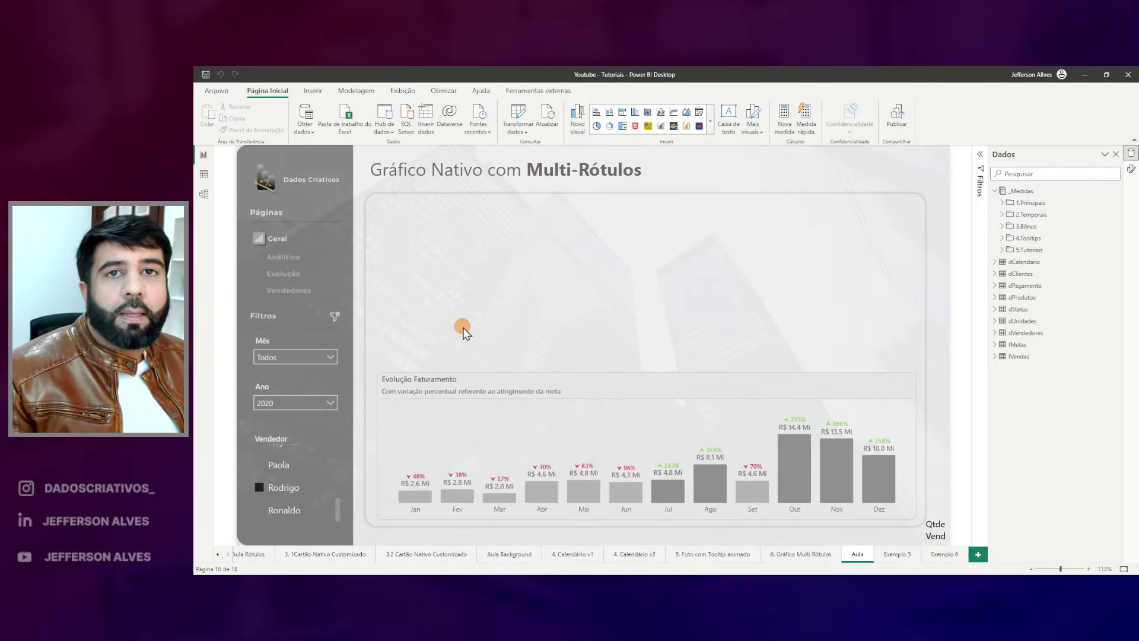
Add a line and clustered column chart to the Aula page and size it to fill the empty area above the reference chart.
right_click(465, 224)
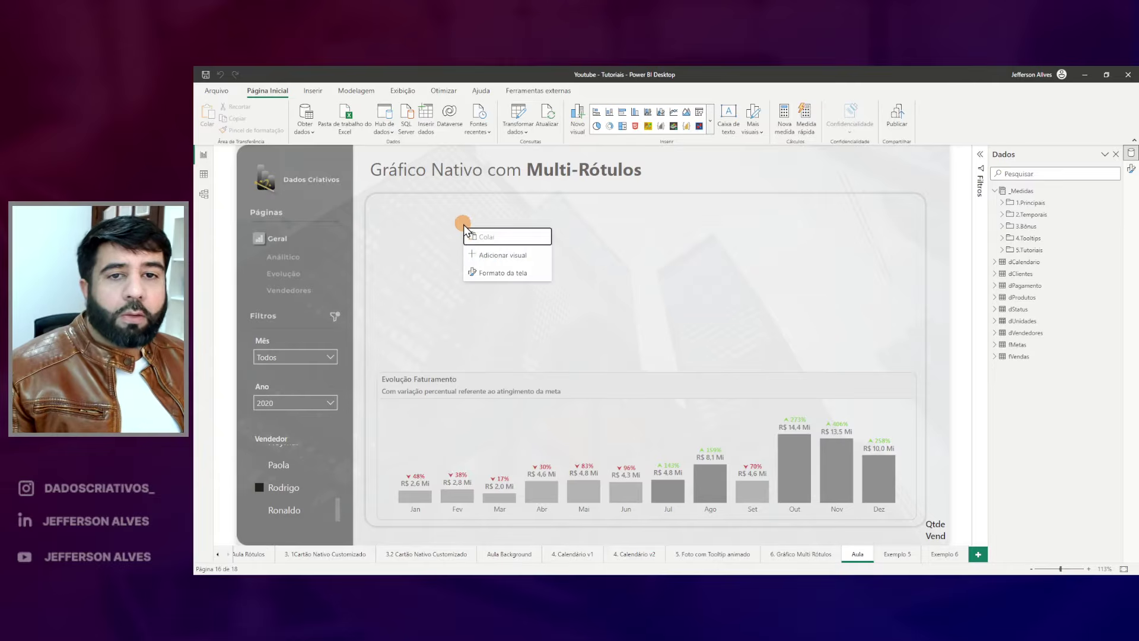
left_click(476, 253)
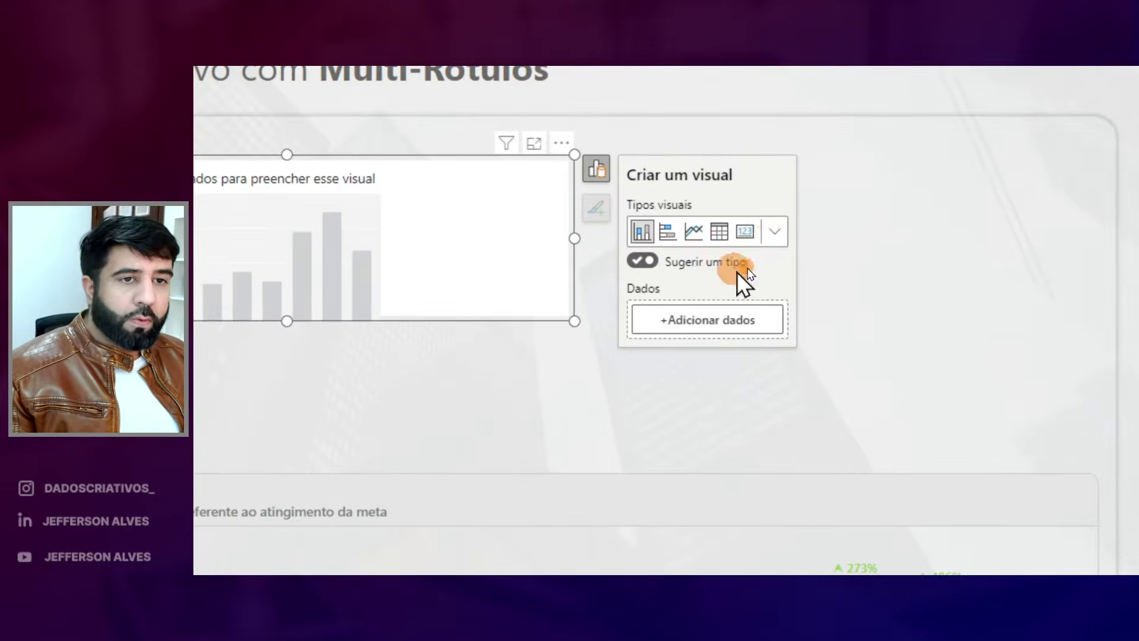
left_click(754, 251)
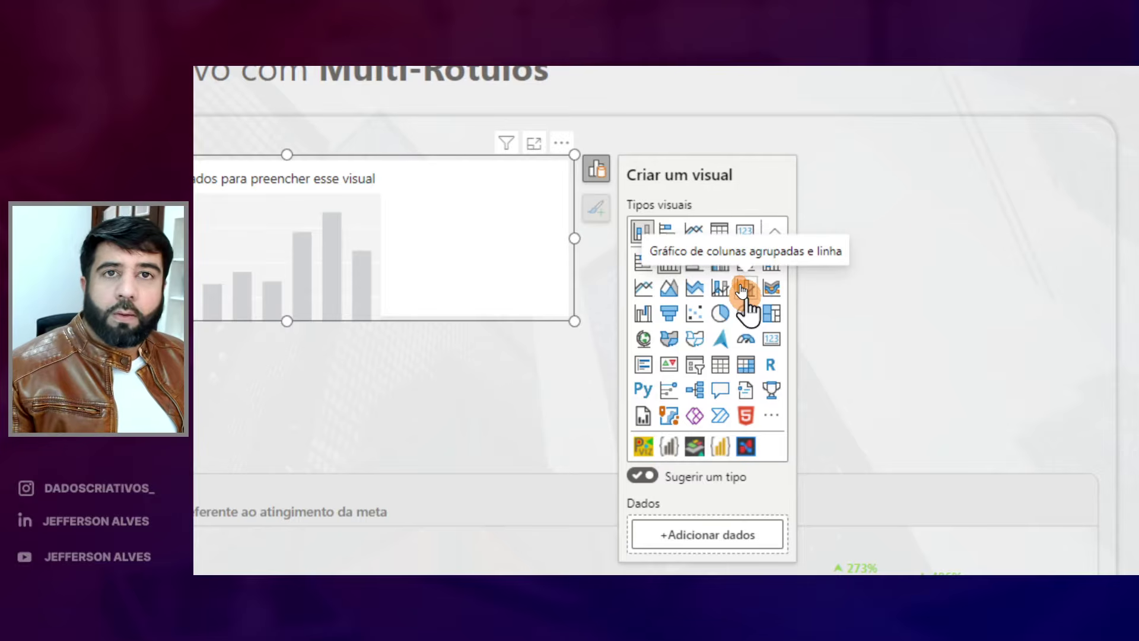
left_click(741, 289)
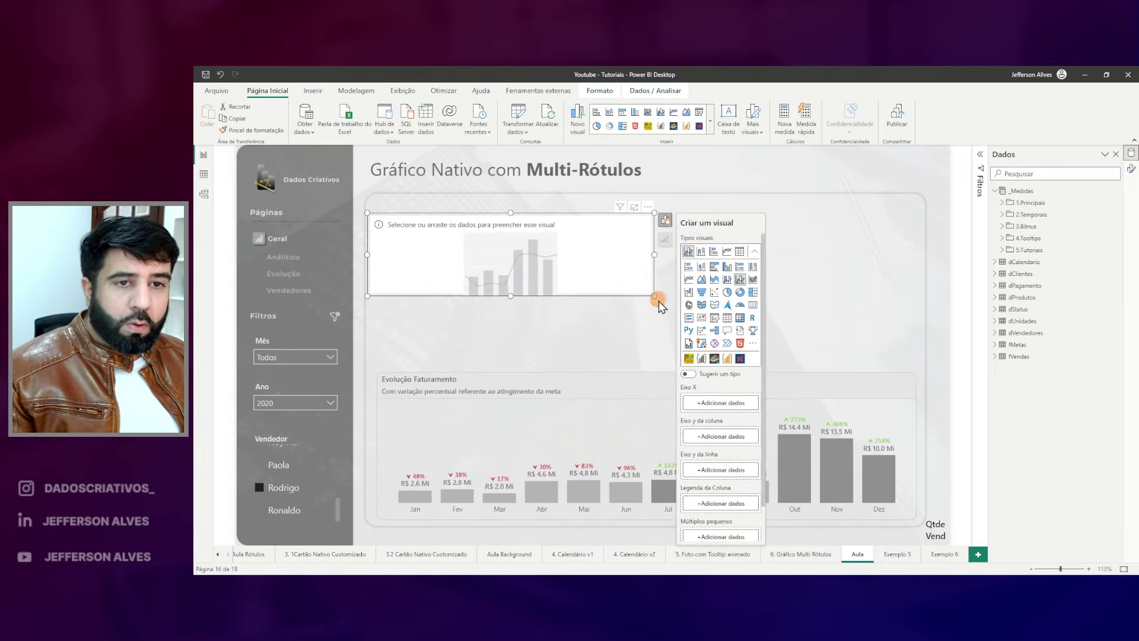
left_click_drag(574, 320, 1085, 459)
left_click_drag(912, 368, 911, 363)
left_click_drag(641, 215, 636, 200)
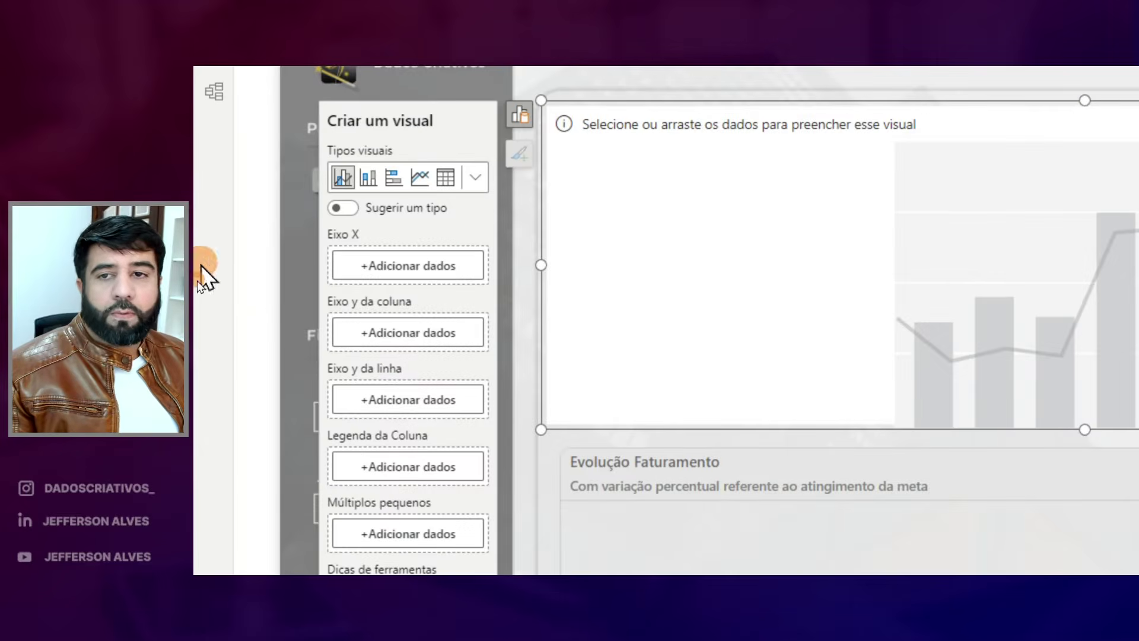
Set the new chart's X axis to the Mes Abreviado field from the dCalendario table.
left_click(364, 270)
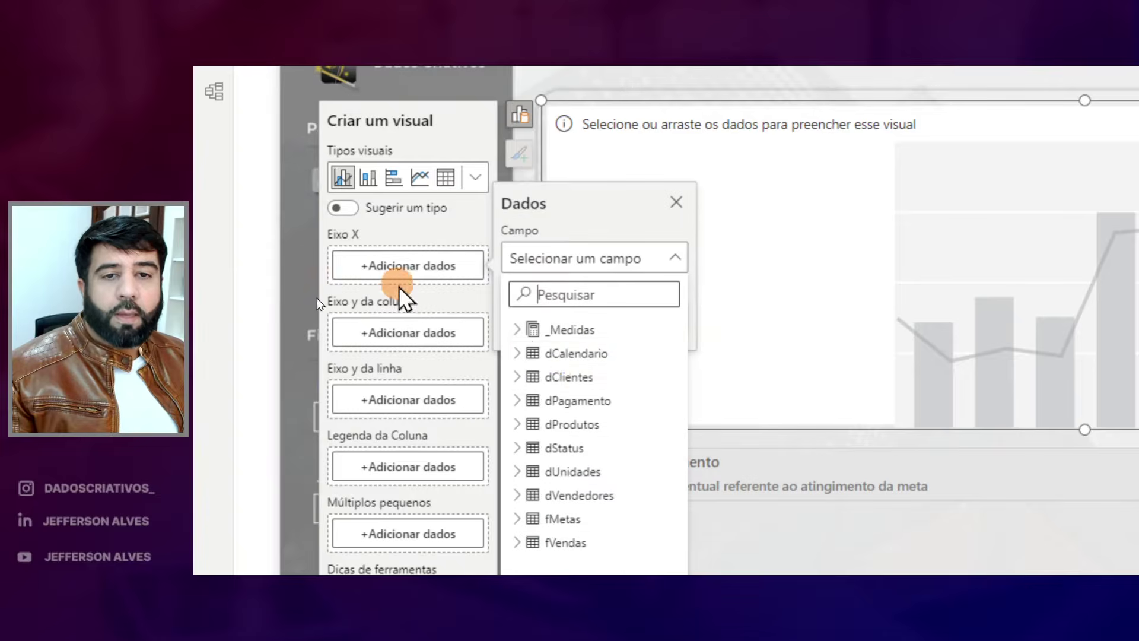
left_click(517, 353)
scroll(555, 394, "down", 2)
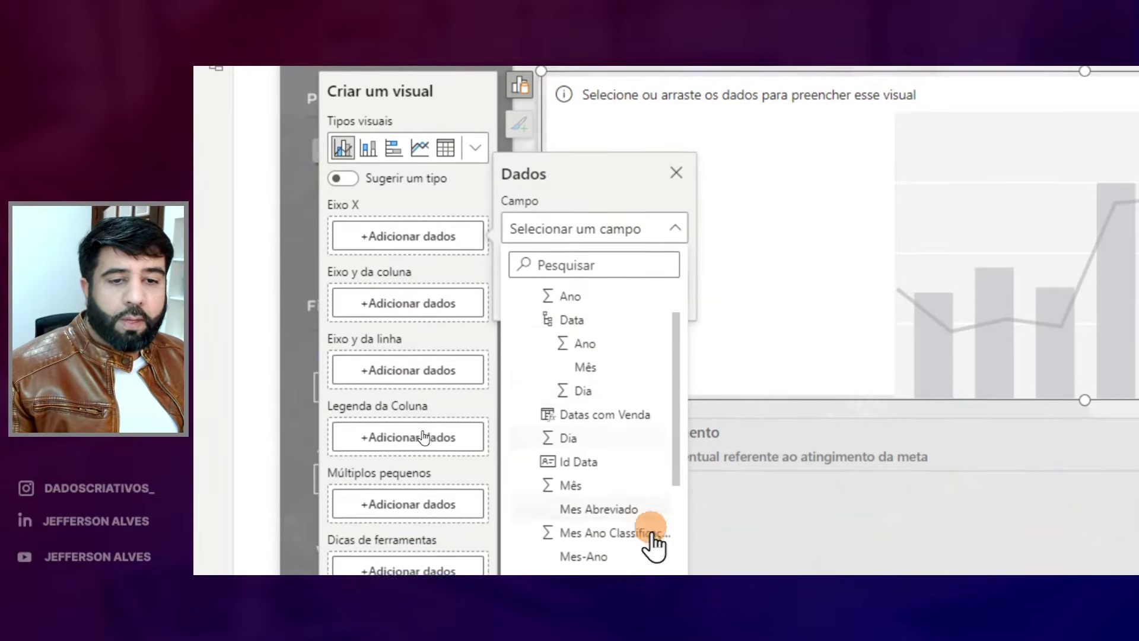
left_click(611, 537)
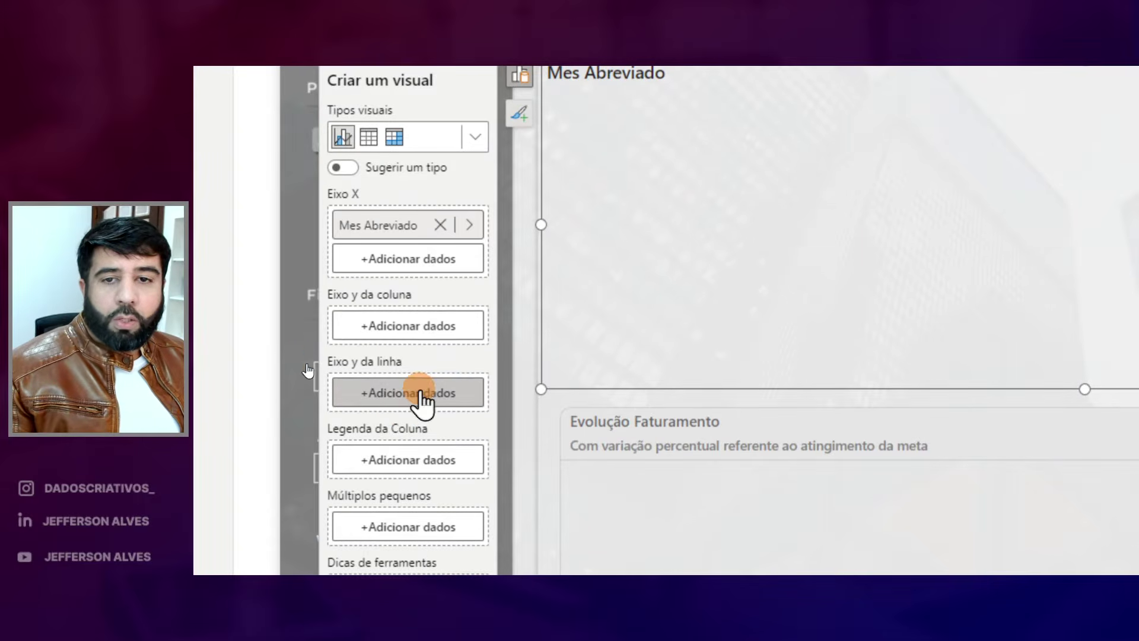
Set the chart's column Y axis to the Faturamento measure from the 1.Principais folder of _Medidas, then deselect the chart.
left_click(397, 329)
left_click(517, 389)
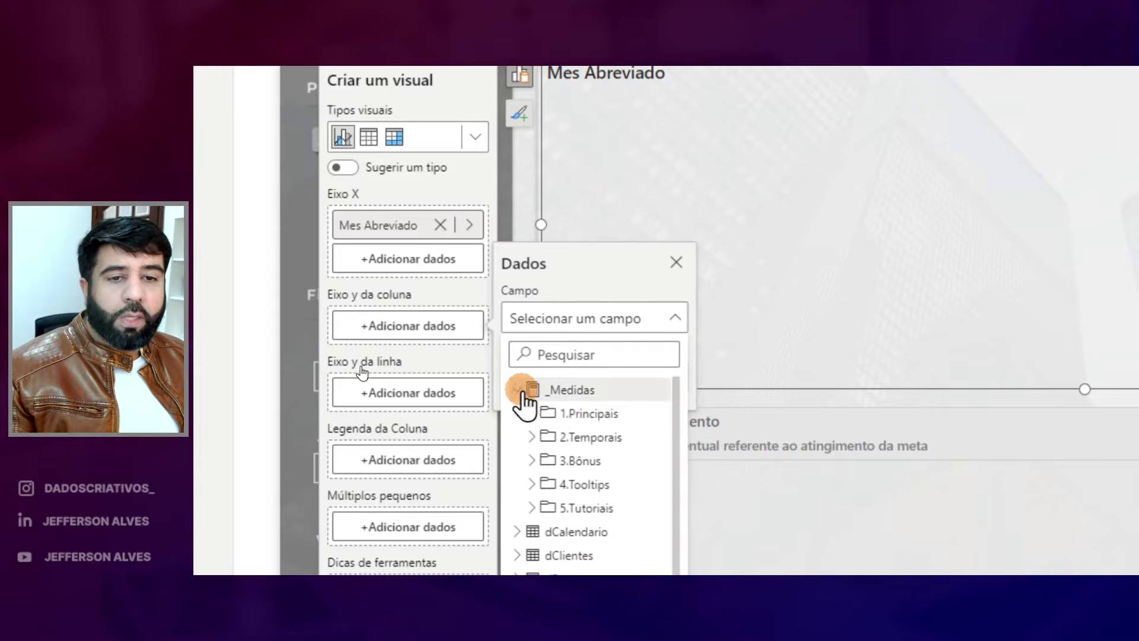
left_click(521, 414)
scroll(587, 463, "down", 1)
left_click(632, 488)
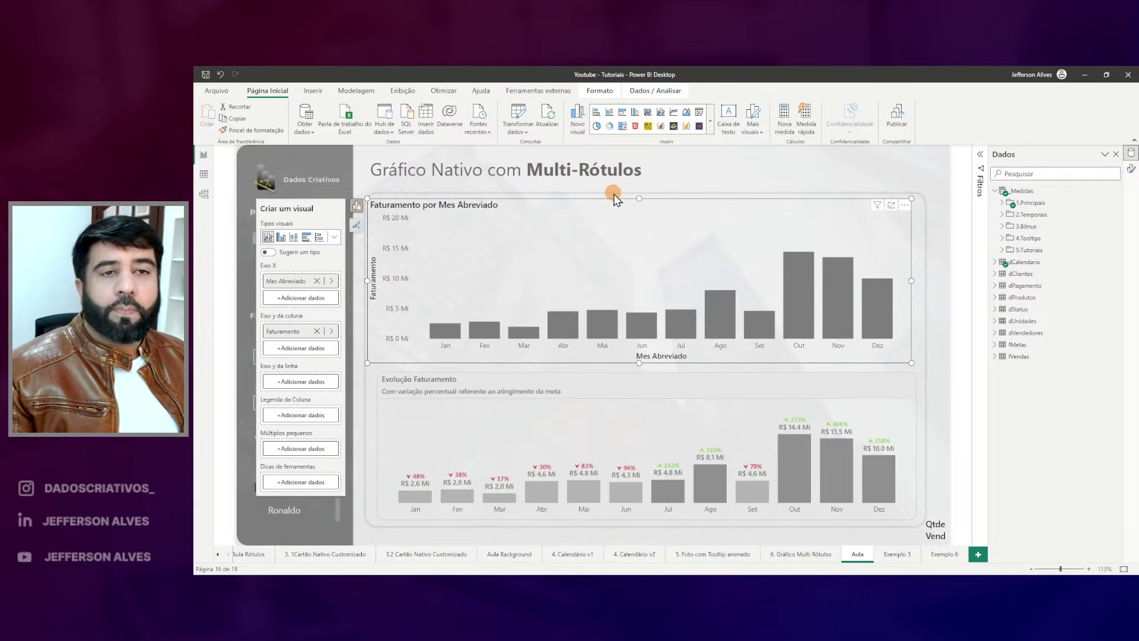
left_click(623, 194)
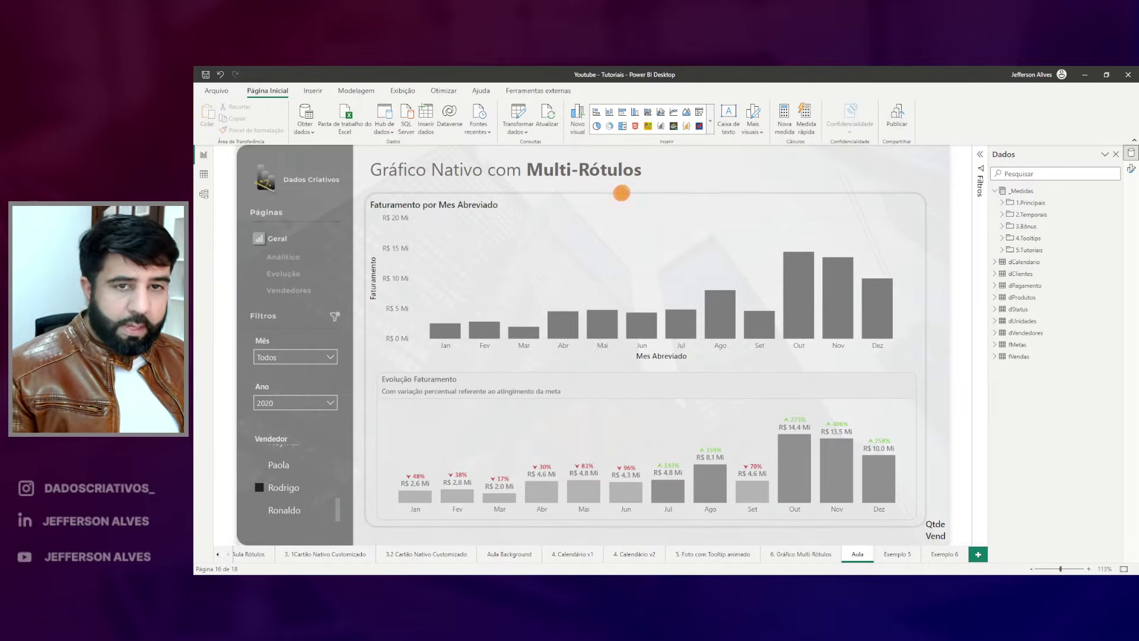
mouse_move(423, 216)
left_mouse_down()
mouse_move(498, 272)
mouse_move(875, 340)
left_mouse_up()
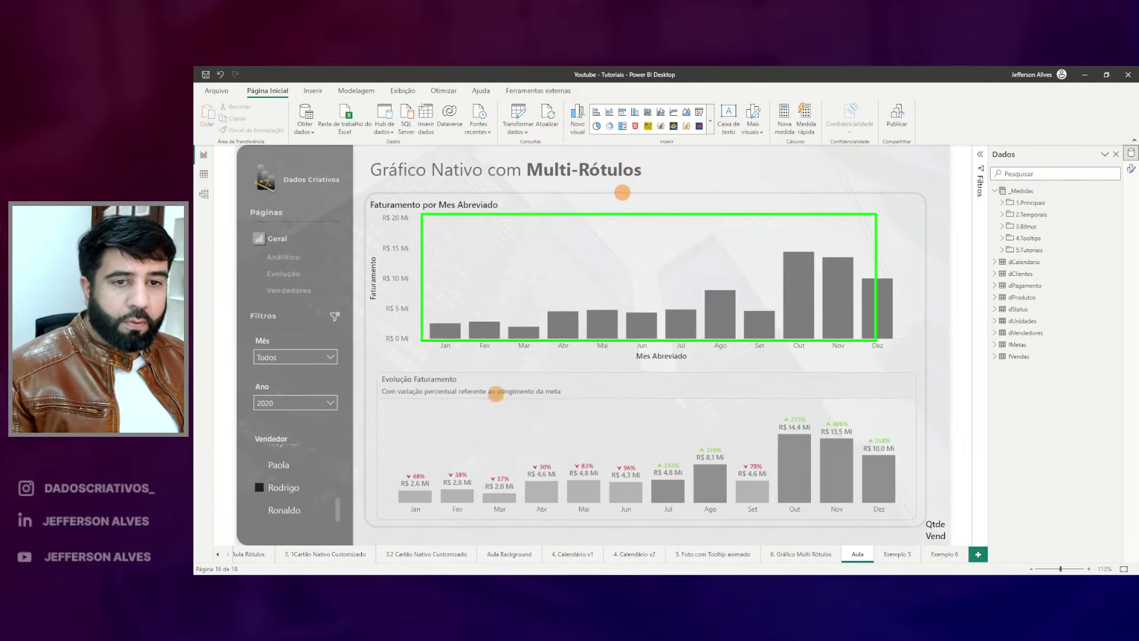
mouse_move(391, 399)
left_mouse_down()
mouse_move(902, 536)
mouse_move(901, 520)
left_mouse_up()
key("Escape")
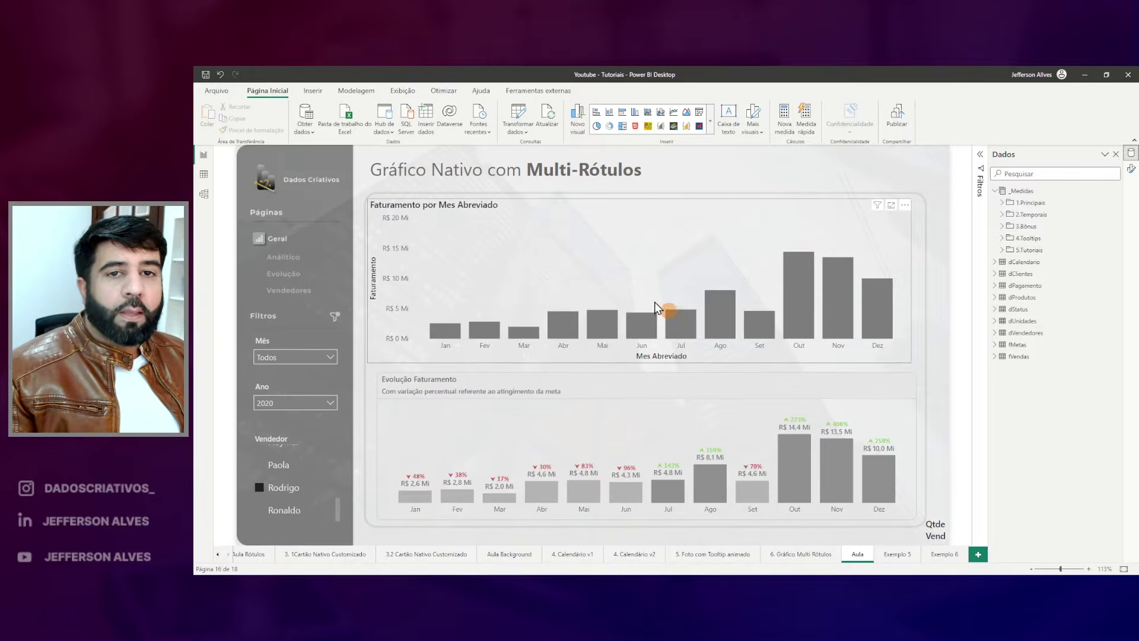
left_click_drag(384, 258, 370, 315)
left_click_drag(635, 347, 699, 364)
key("Escape")
Delete the Faturamento Y axis title and the Mes Abreviado X axis title from the new chart.
right_click(509, 240)
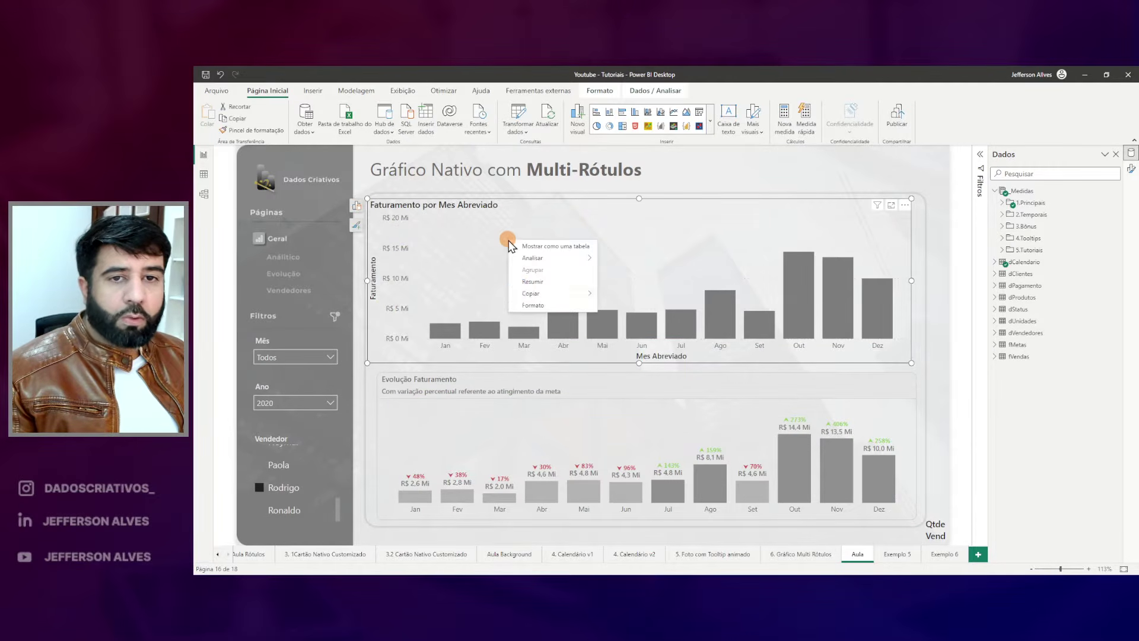
left_click(530, 305)
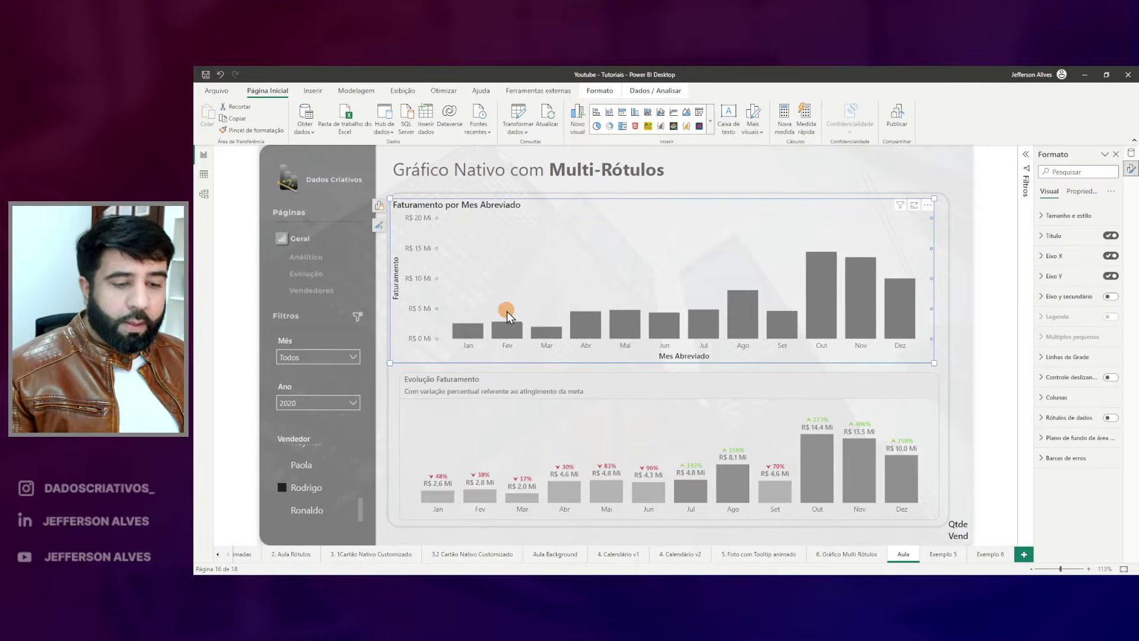
left_click(398, 279)
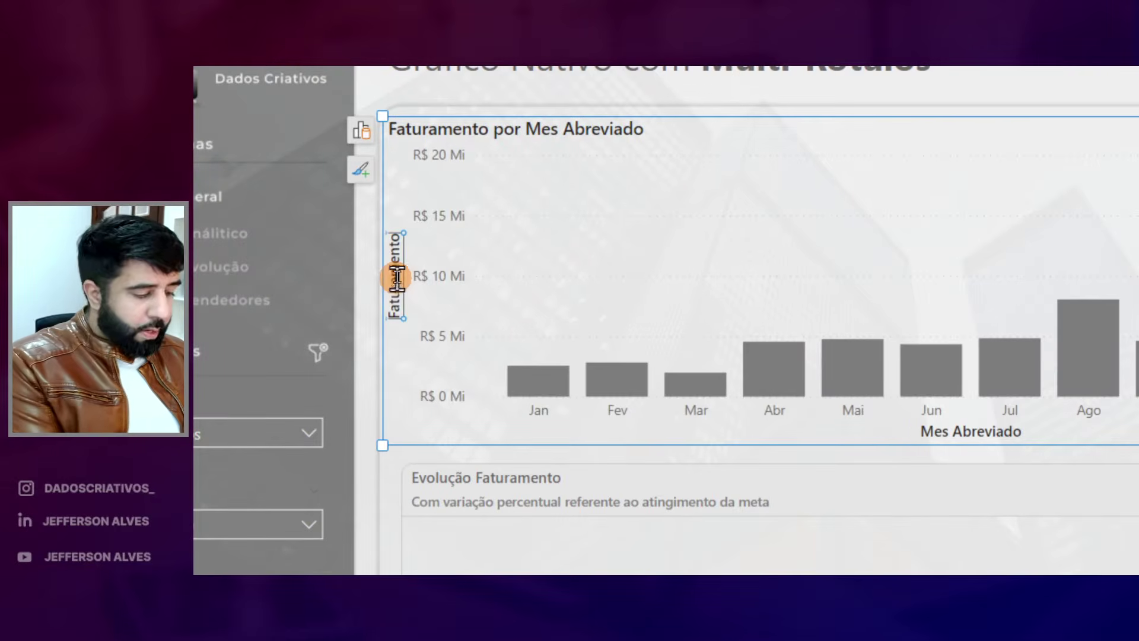
key("Delete")
left_click(962, 430)
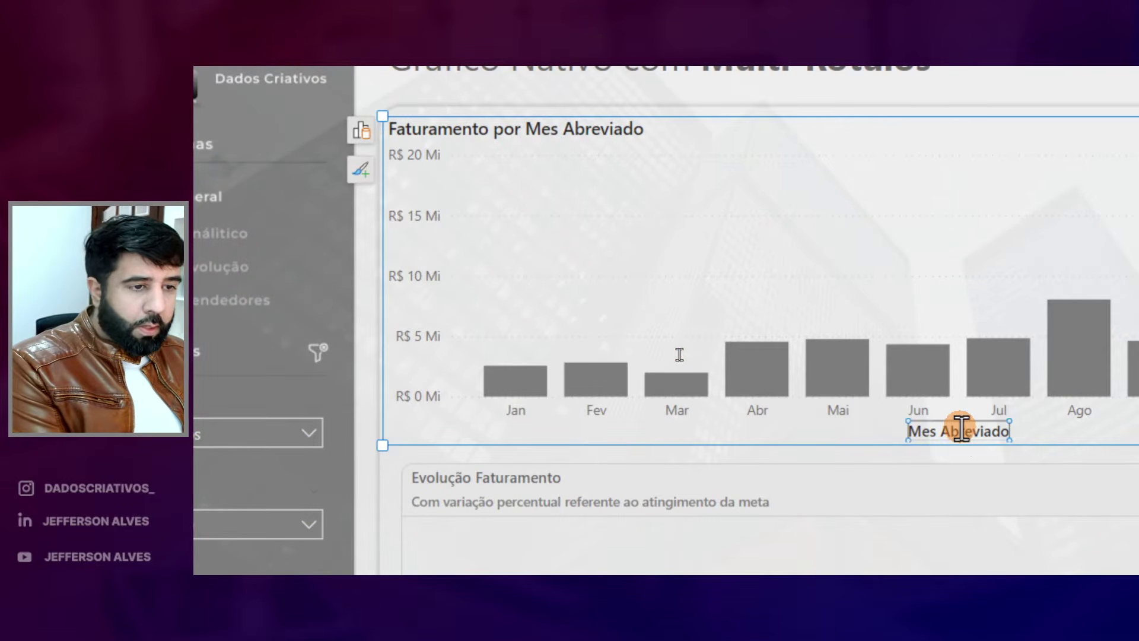
key("Delete")
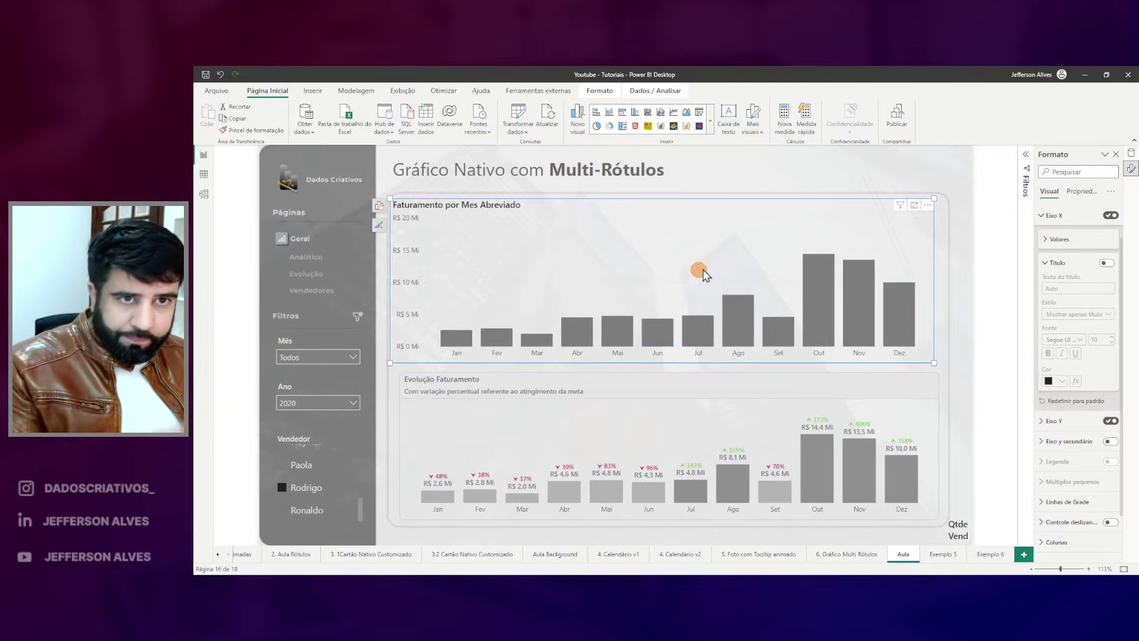
key("Escape")
Set the minimum of the new chart's Y axis range to 0, then deselect the chart.
left_click(809, 204)
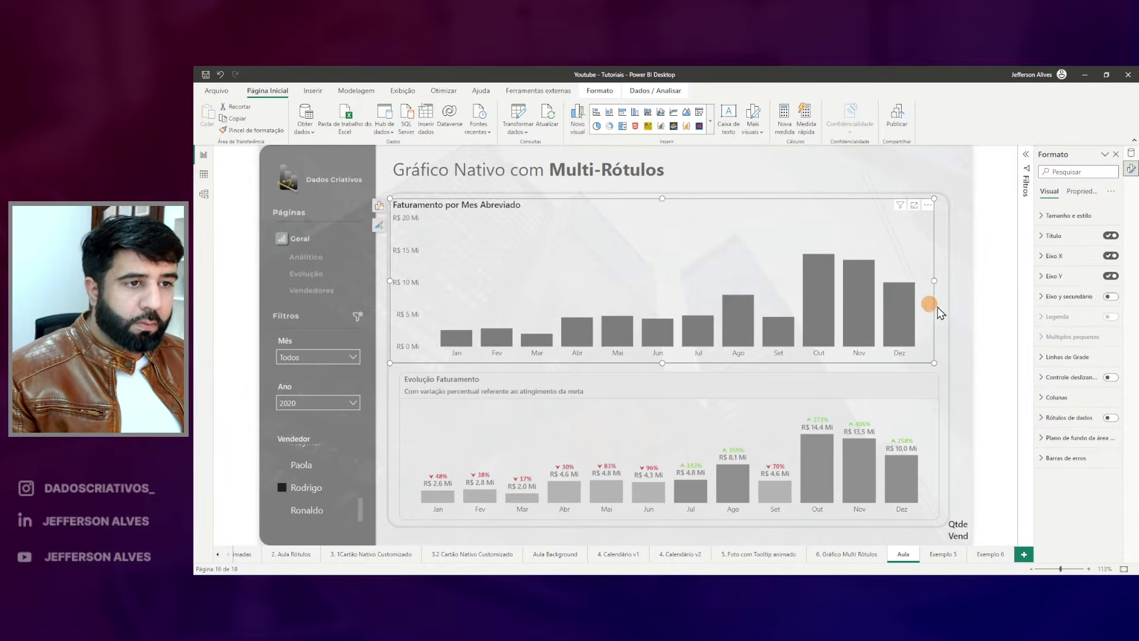
left_click(1061, 283)
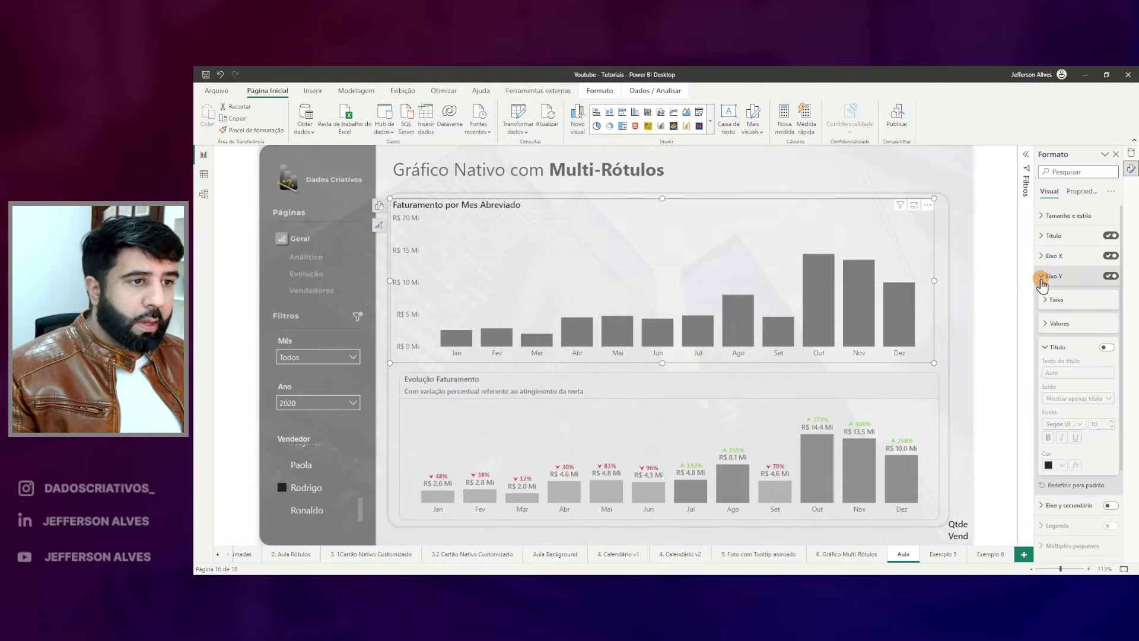
left_click(1053, 325)
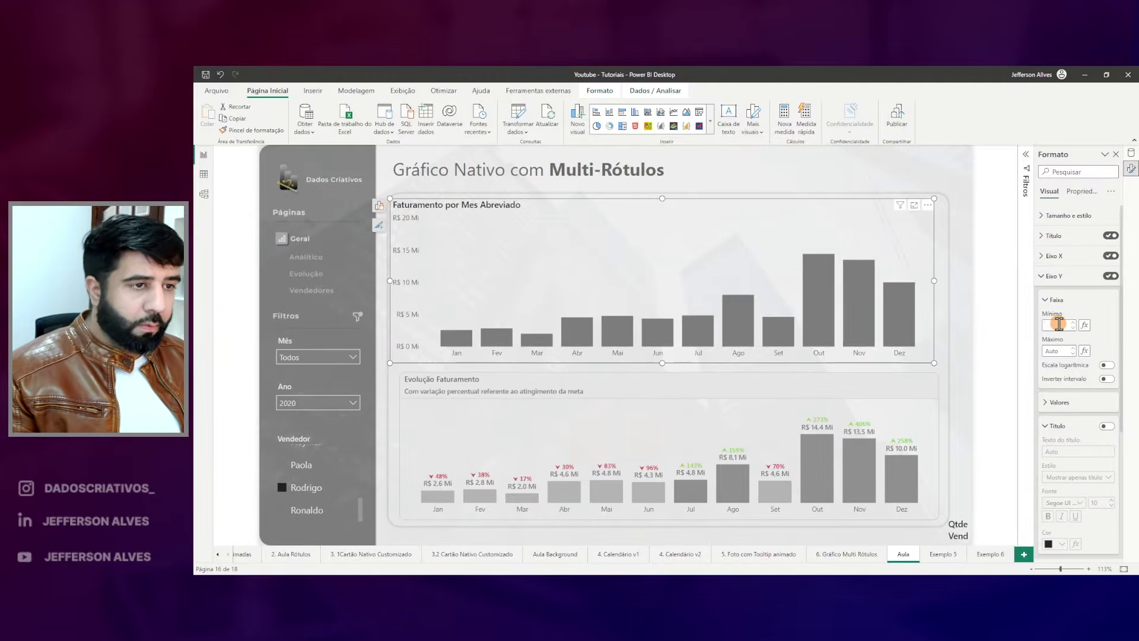
type("0")
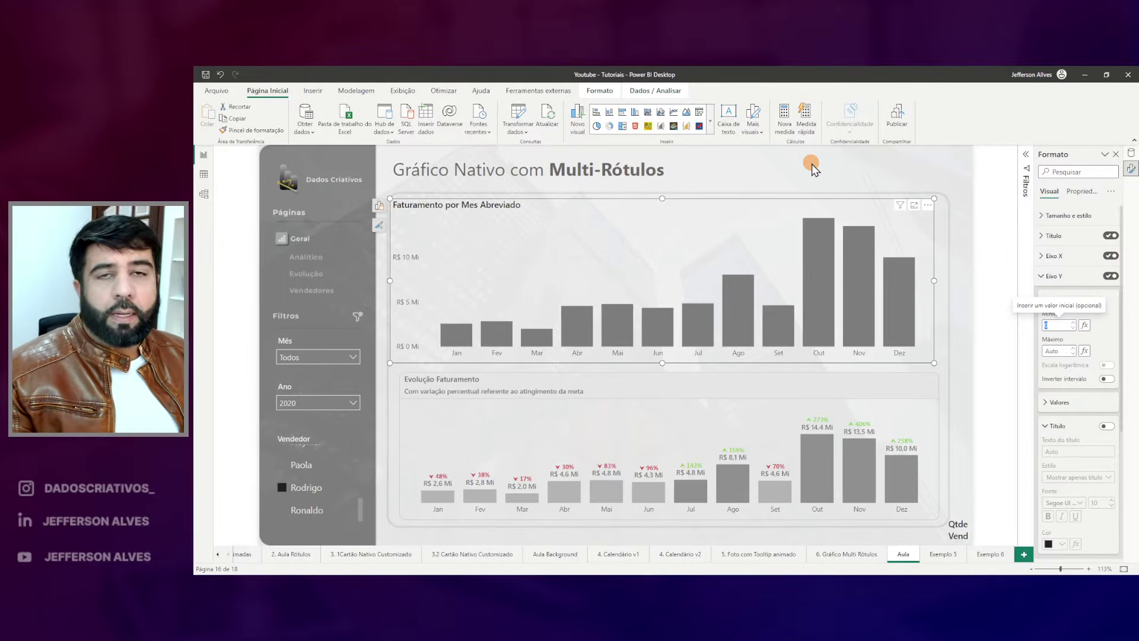
left_click(905, 176)
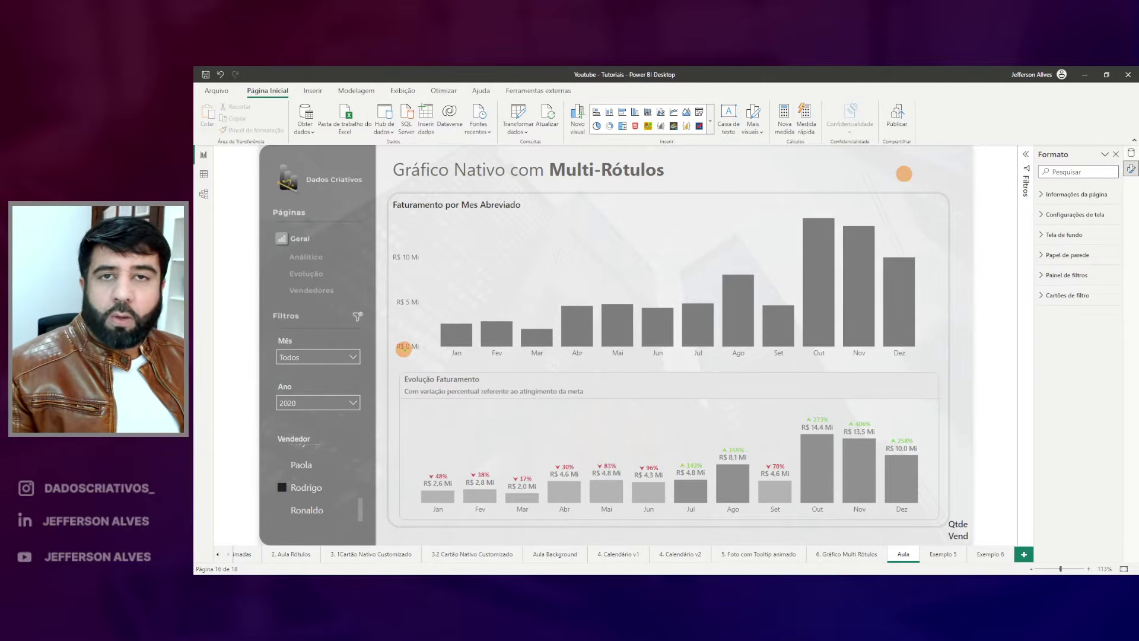
mouse_move(402, 349)
left_mouse_down()
mouse_move(674, 264)
mouse_move(767, 222)
mouse_move(815, 223)
left_mouse_up()
mouse_move(455, 360)
left_mouse_down()
mouse_move(852, 360)
mouse_move(916, 255)
left_mouse_up()
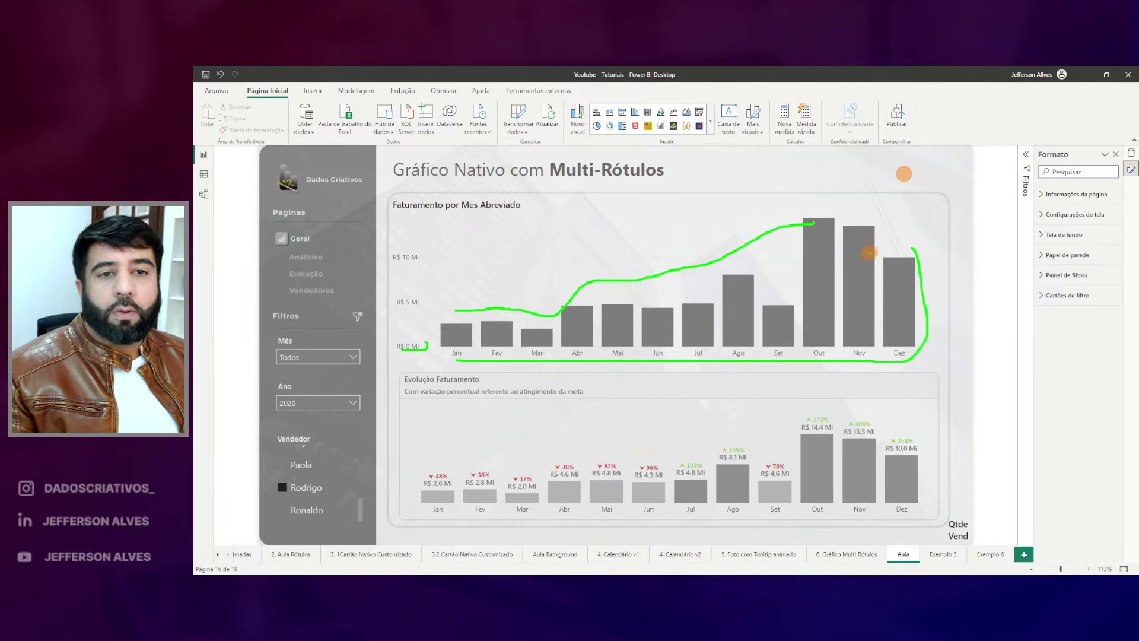
key("Escape")
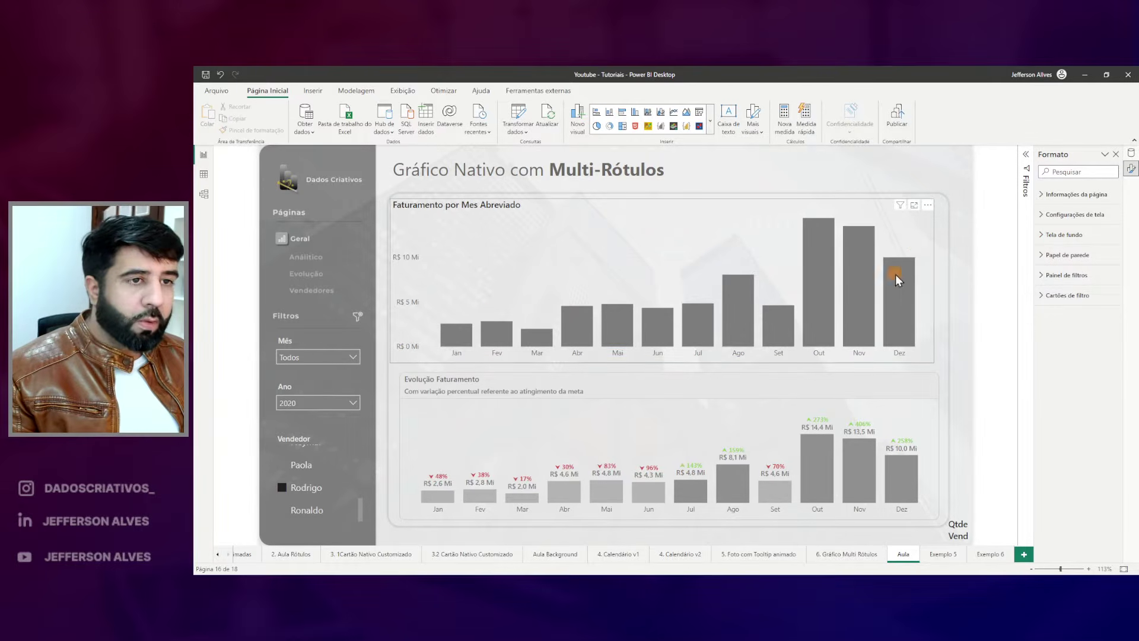
Collapse the new chart's Y axis range settings and turn on its data labels.
left_click(833, 204)
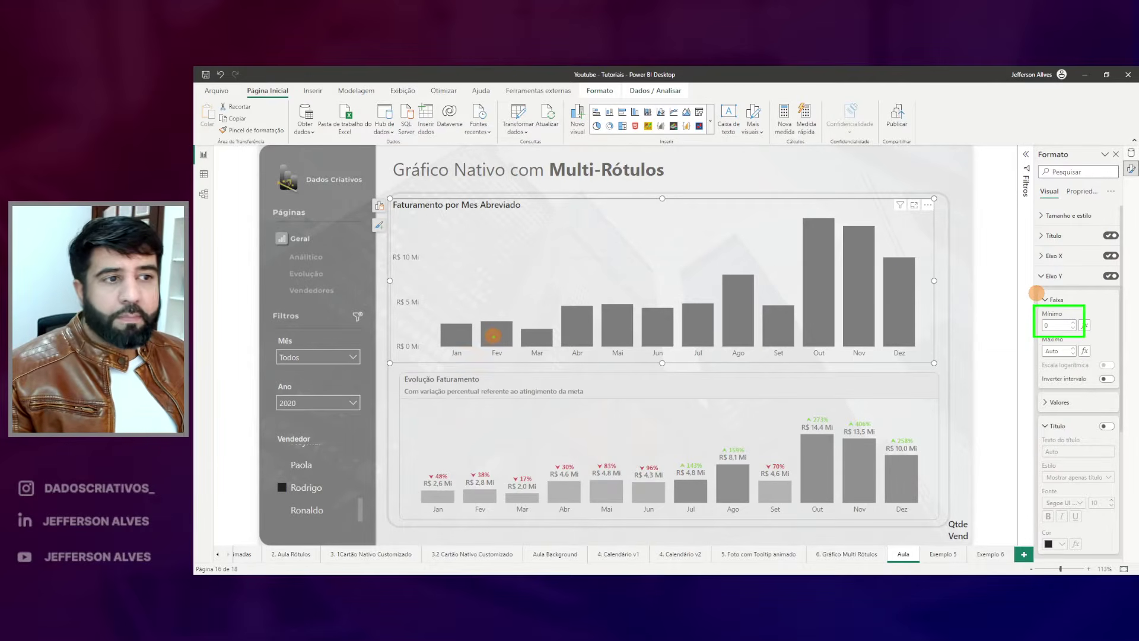
left_click(1051, 299)
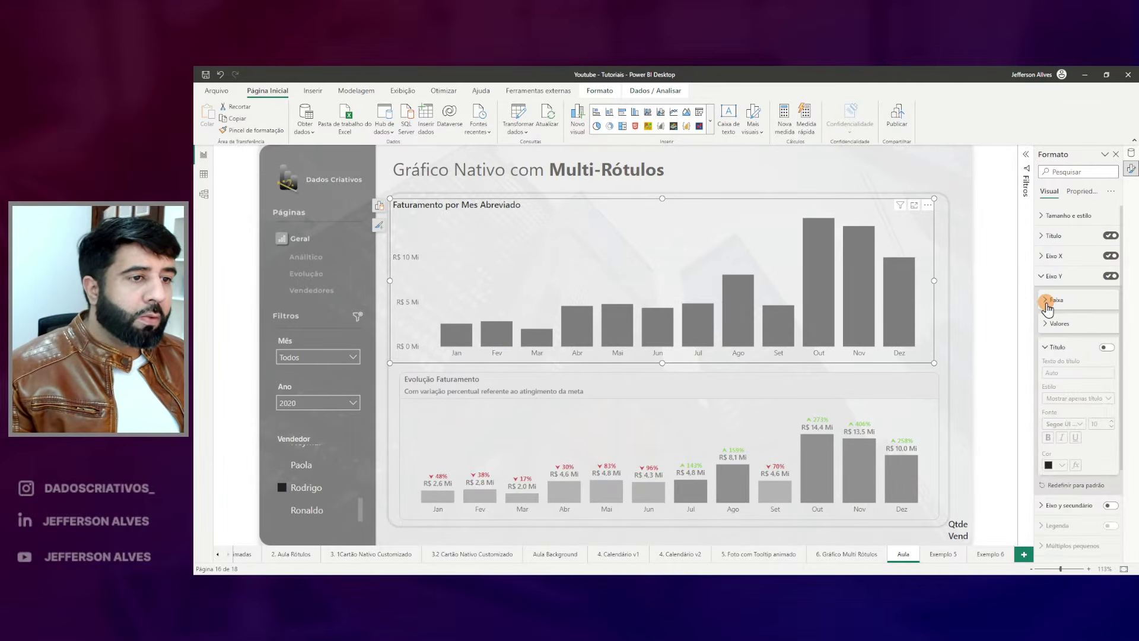
left_click_drag(448, 321, 505, 313)
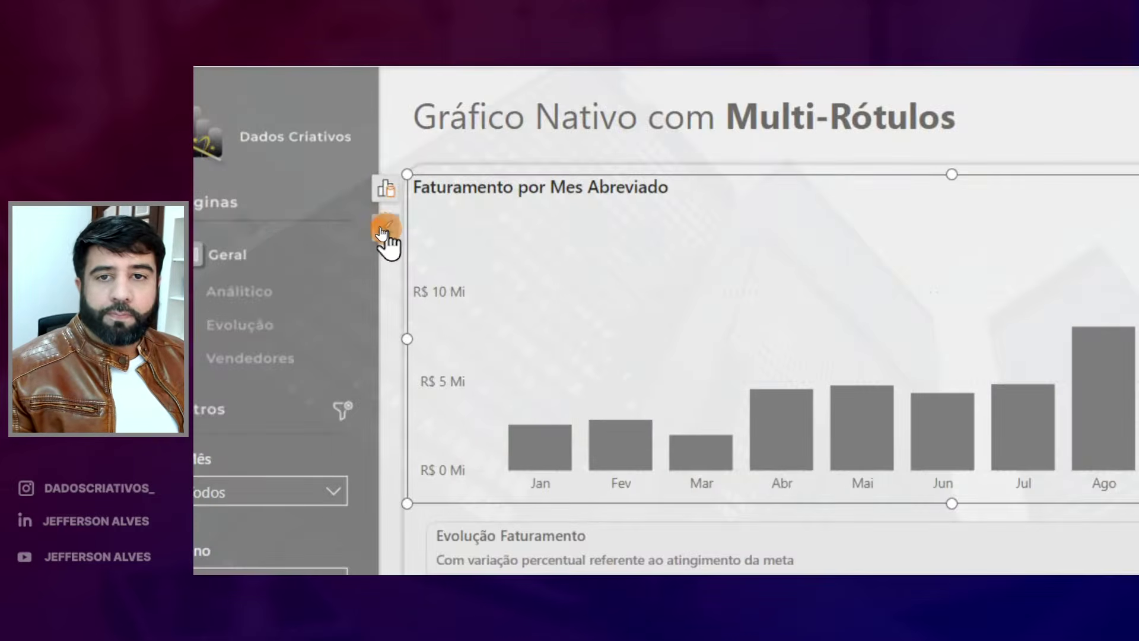
left_click(379, 225)
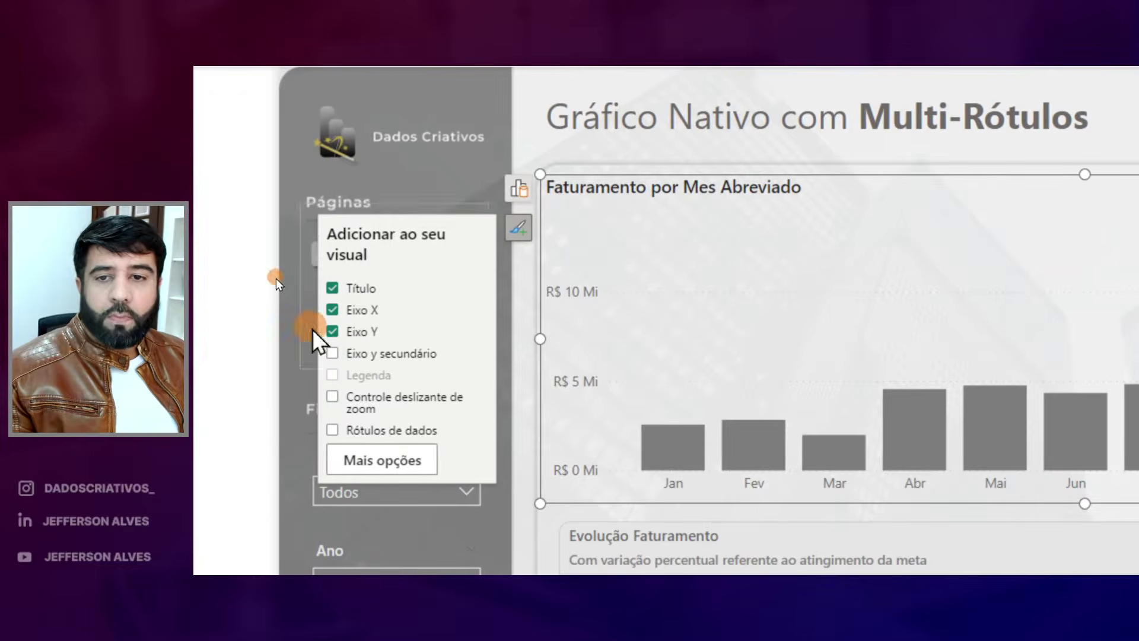
left_click(332, 430)
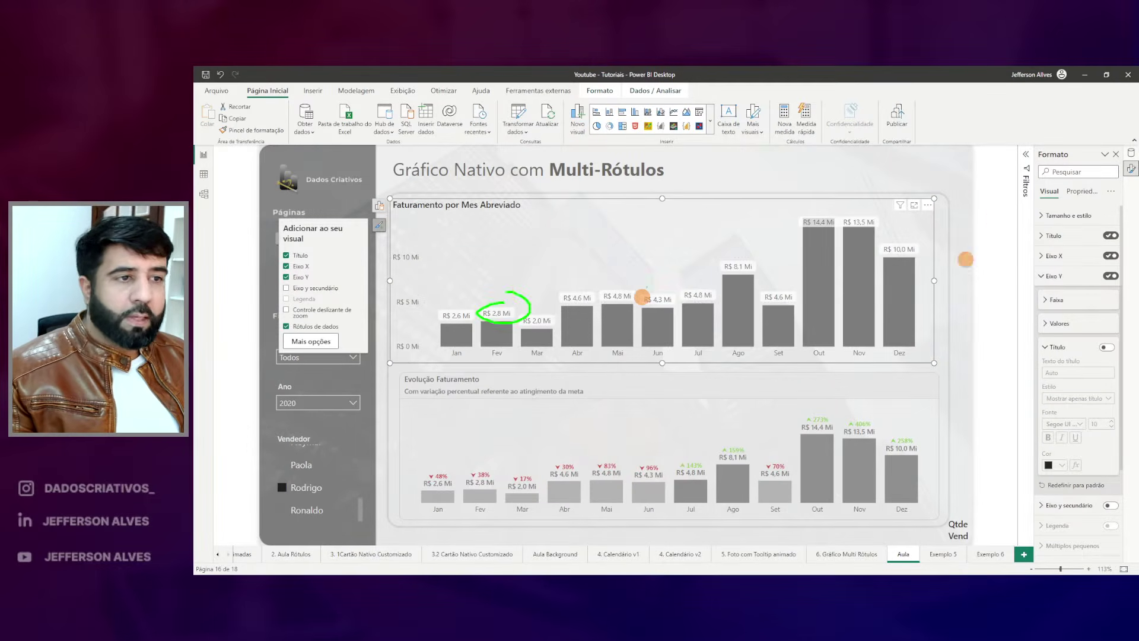
Apply the data label settings to the Faturamento series only and turn off the labels' background.
scroll(1073, 433, "down", 3)
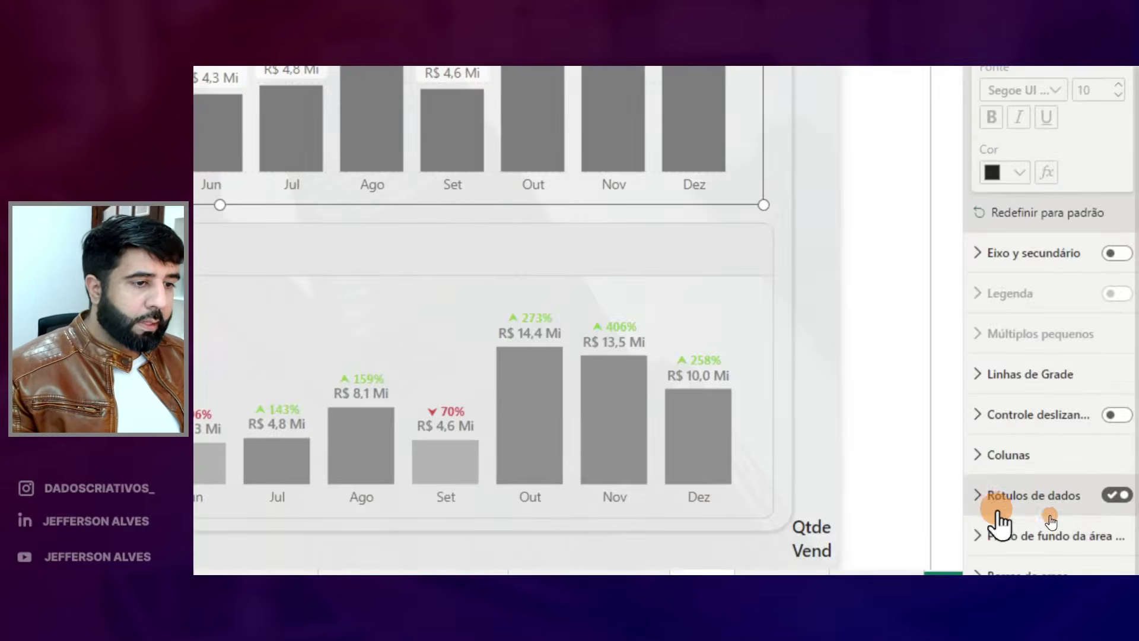
left_click(998, 510)
scroll(1056, 534, "down", 4)
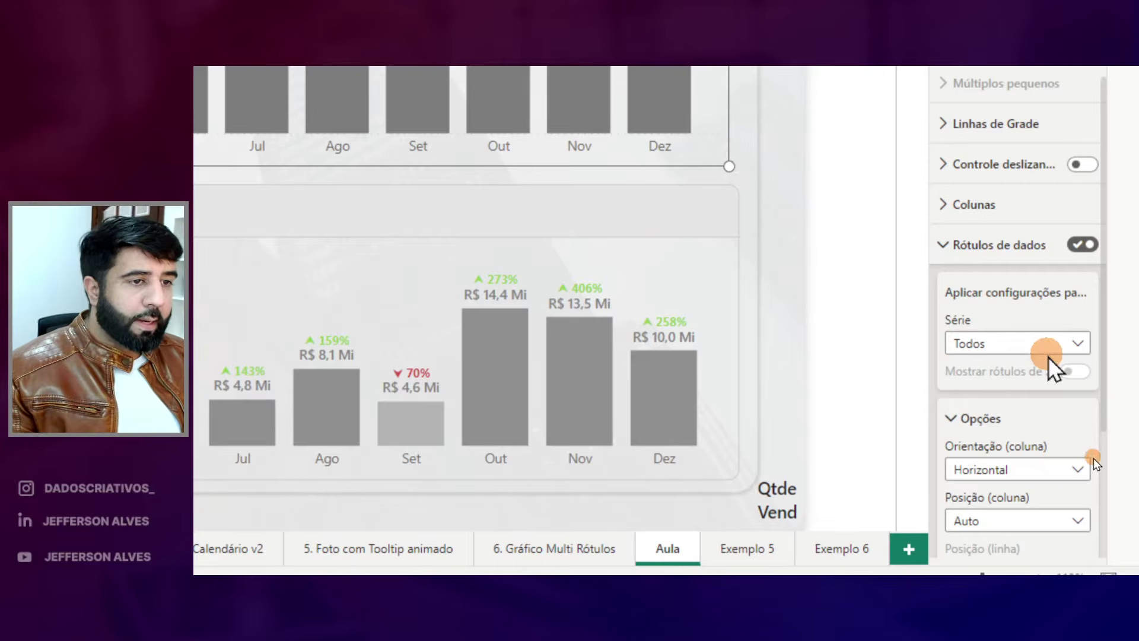
left_click(1047, 356)
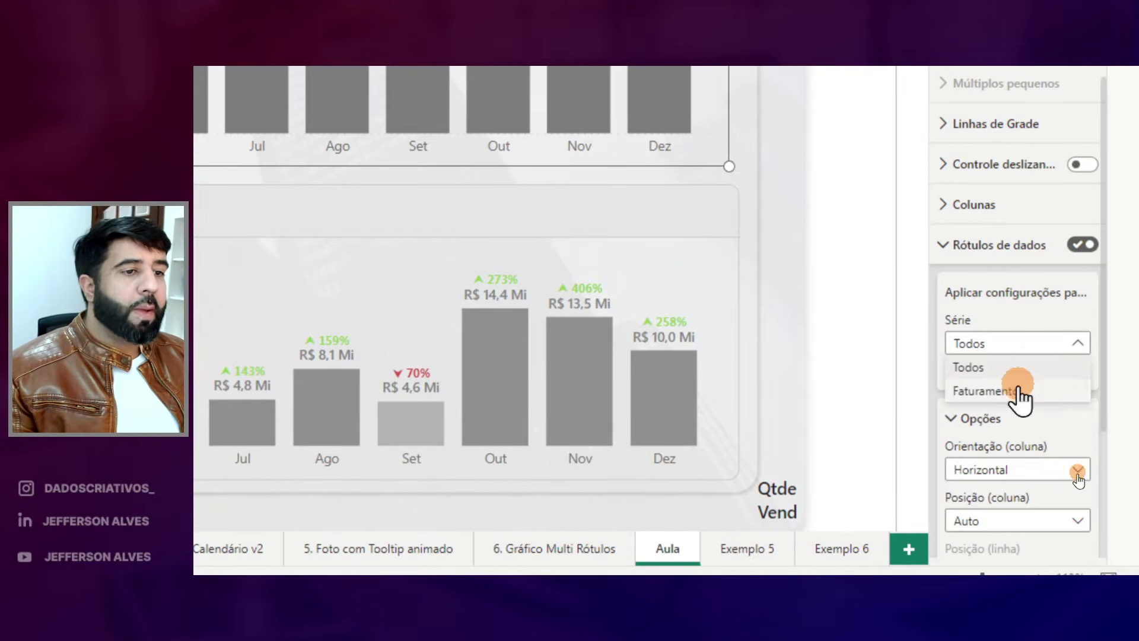
left_click(1017, 394)
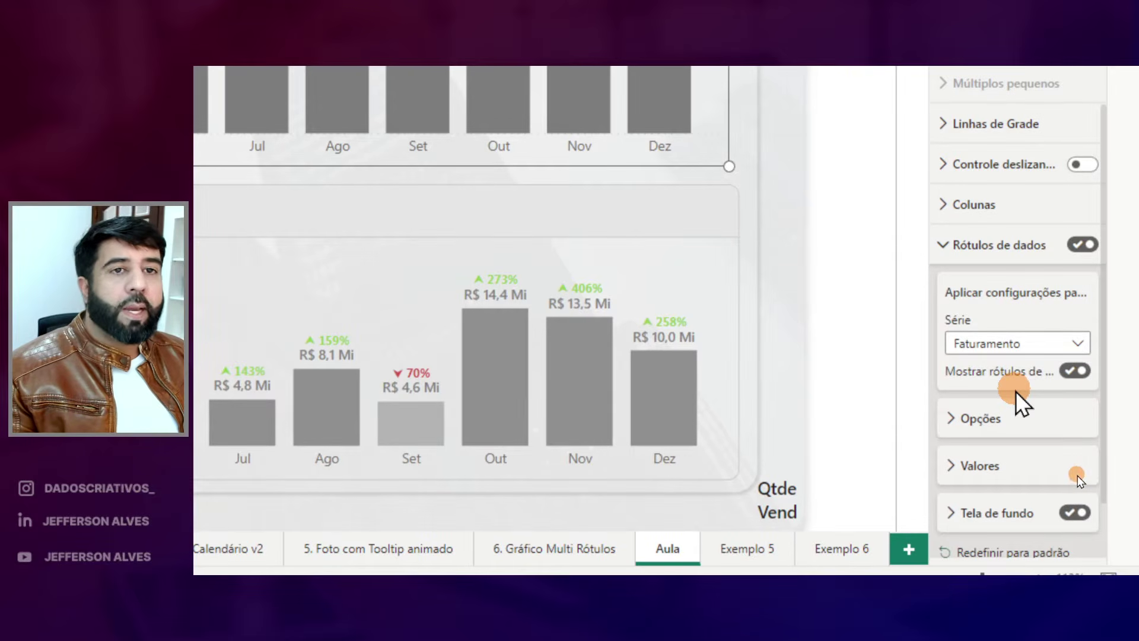
scroll(1077, 478, "down", 3)
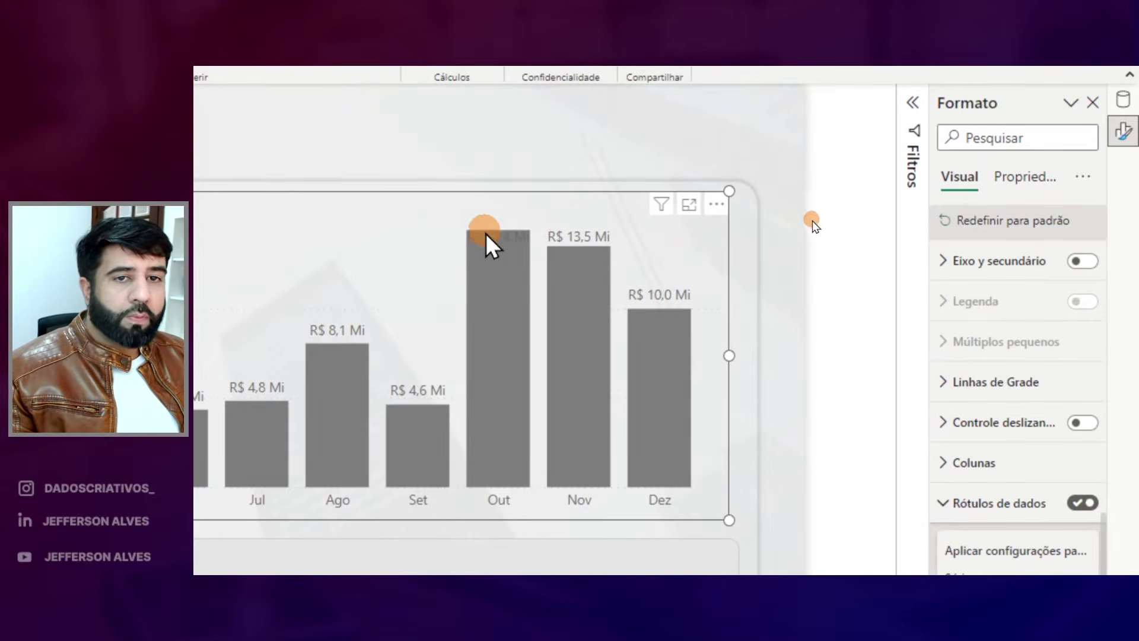
mouse_move(479, 244)
left_mouse_down()
mouse_move(527, 249)
mouse_move(500, 226)
mouse_move(555, 225)
left_mouse_up()
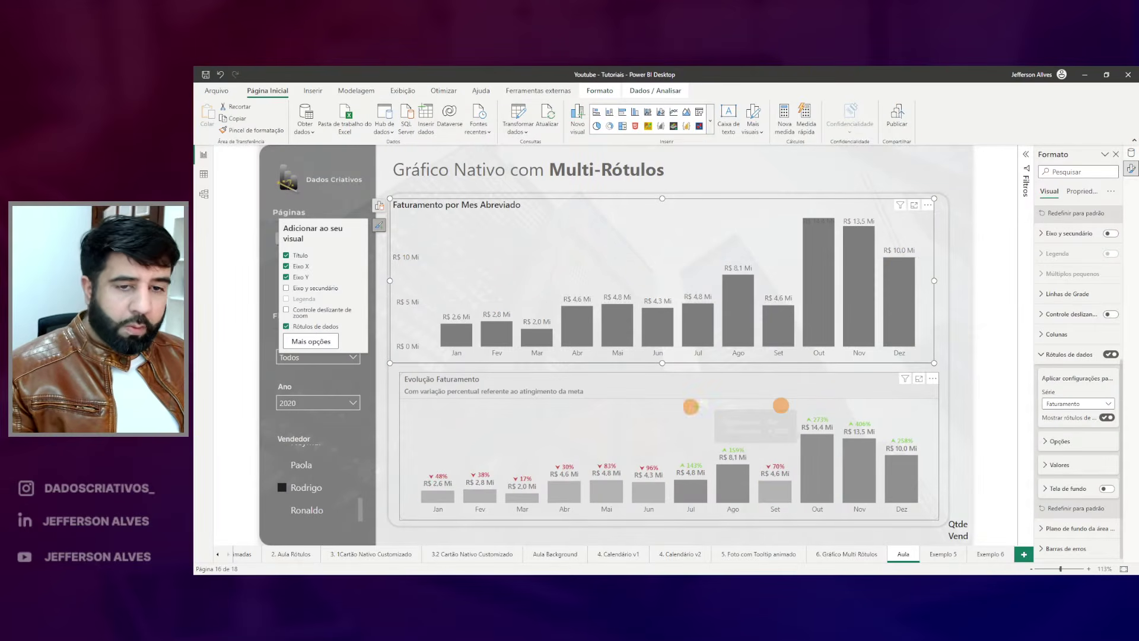
mouse_move(428, 493)
left_mouse_down()
mouse_move(759, 475)
mouse_move(836, 440)
left_mouse_up()
key("Escape")
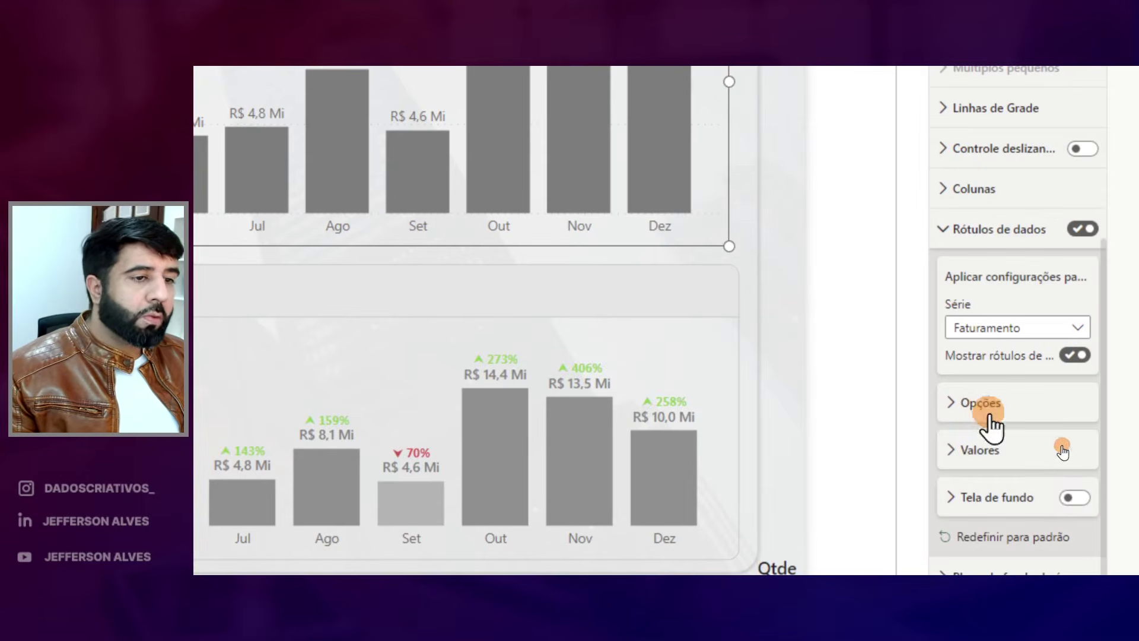
Set the column position of the Faturamento data labels to Extremidade externa.
left_click(985, 409)
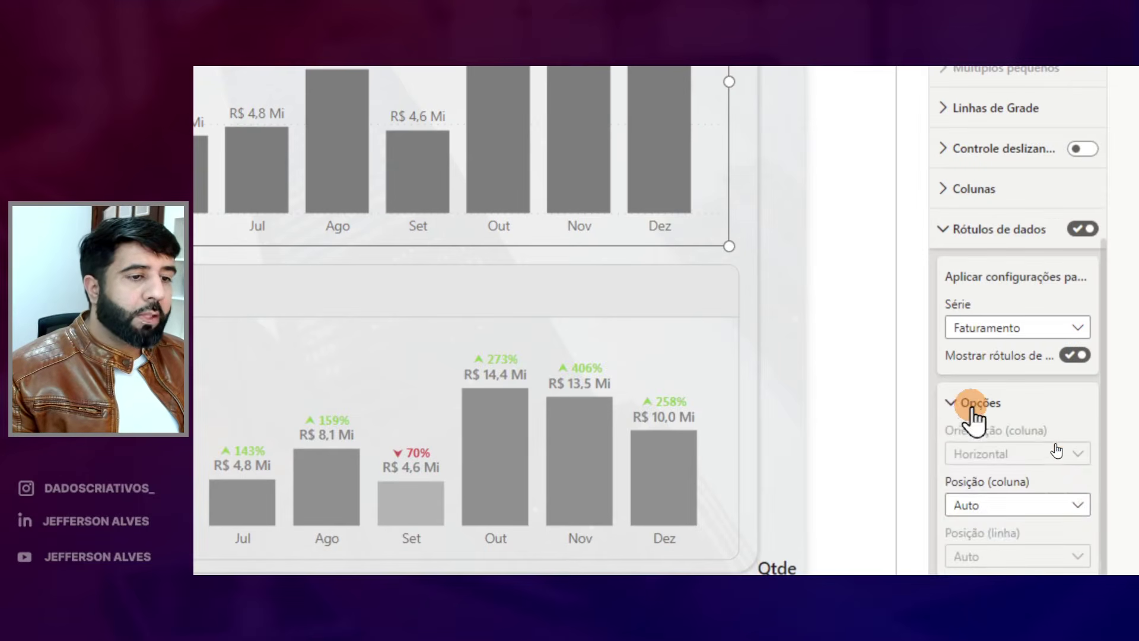
left_click(990, 509)
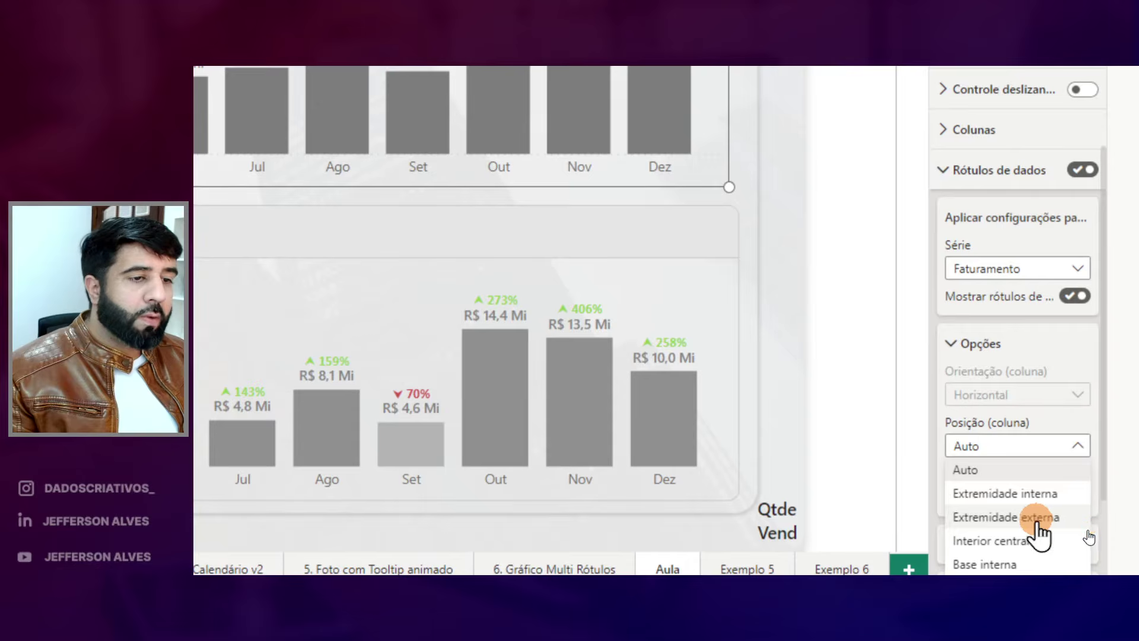
left_click(1083, 525)
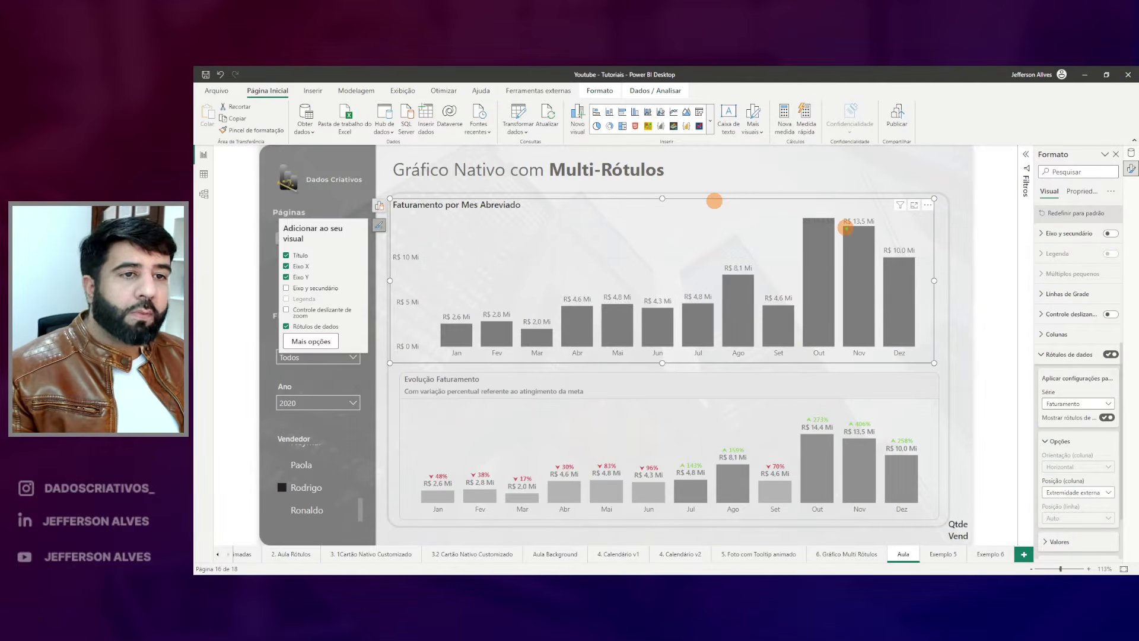
mouse_move(830, 222)
left_mouse_down()
mouse_move(803, 214)
mouse_move(836, 211)
left_mouse_up()
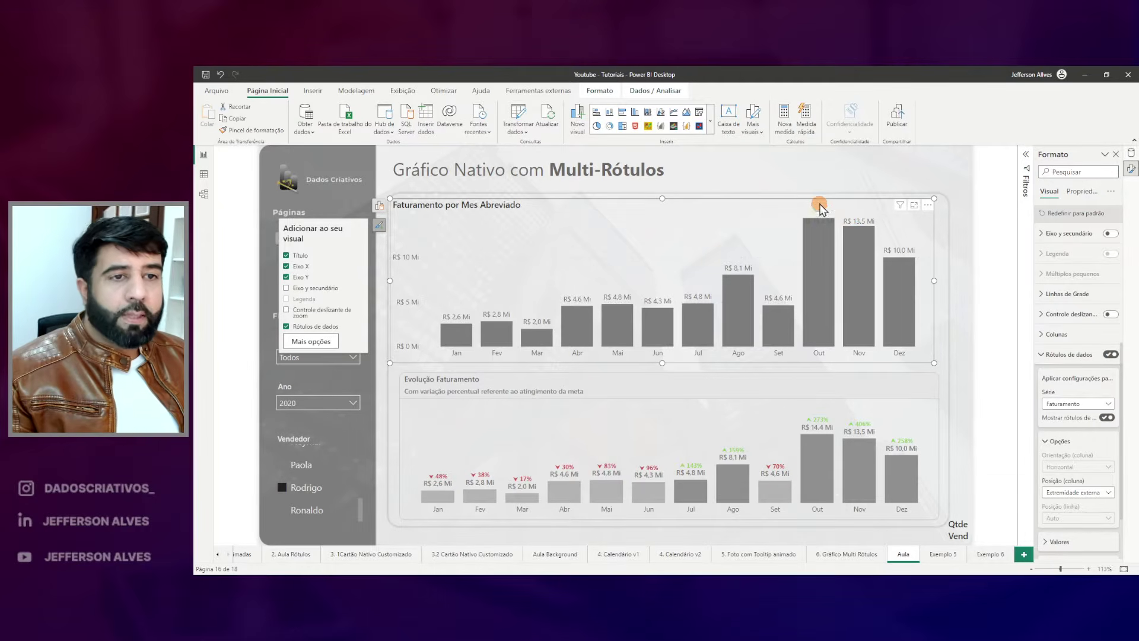
mouse_move(398, 217)
left_mouse_down()
mouse_move(617, 201)
mouse_move(916, 215)
left_mouse_up()
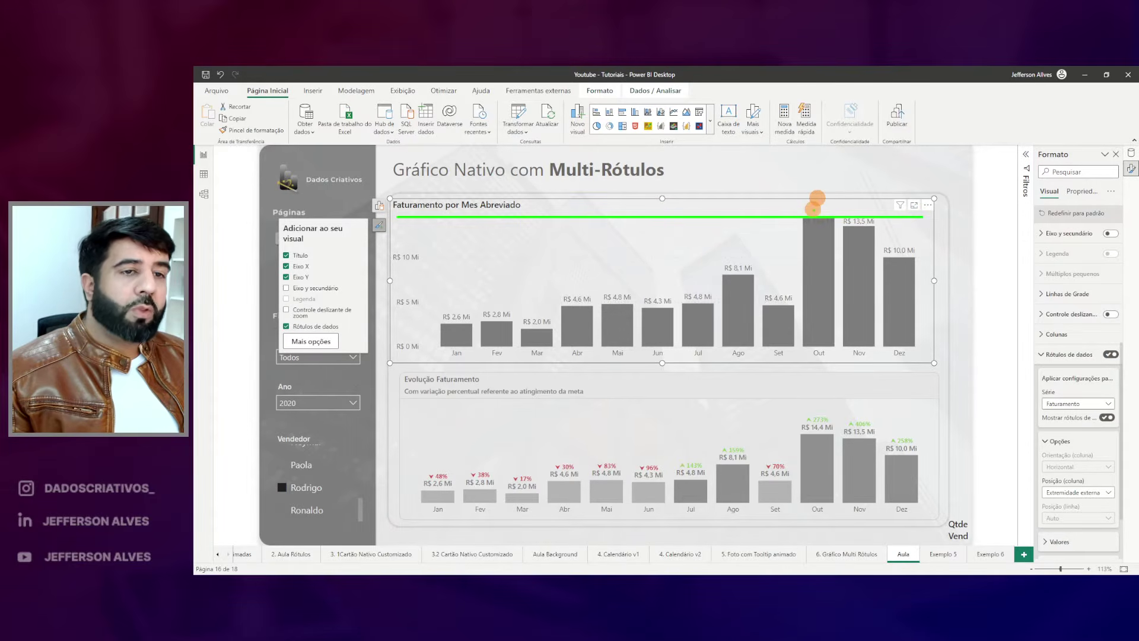
left_click_drag(590, 205, 617, 208)
left_click_drag(508, 199, 498, 202)
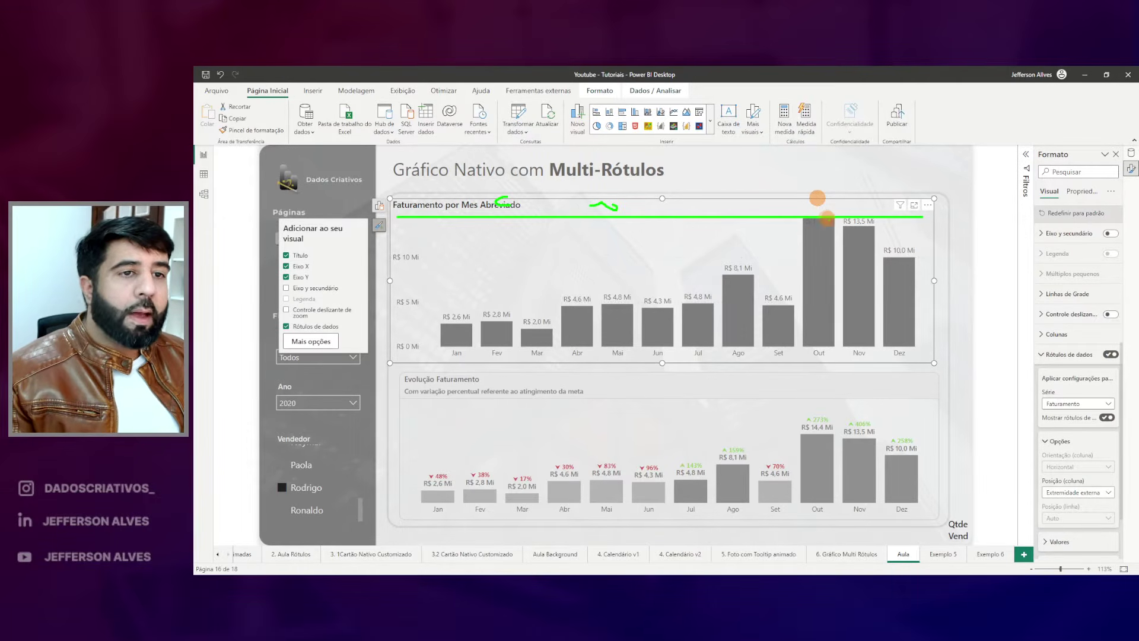
key("Escape")
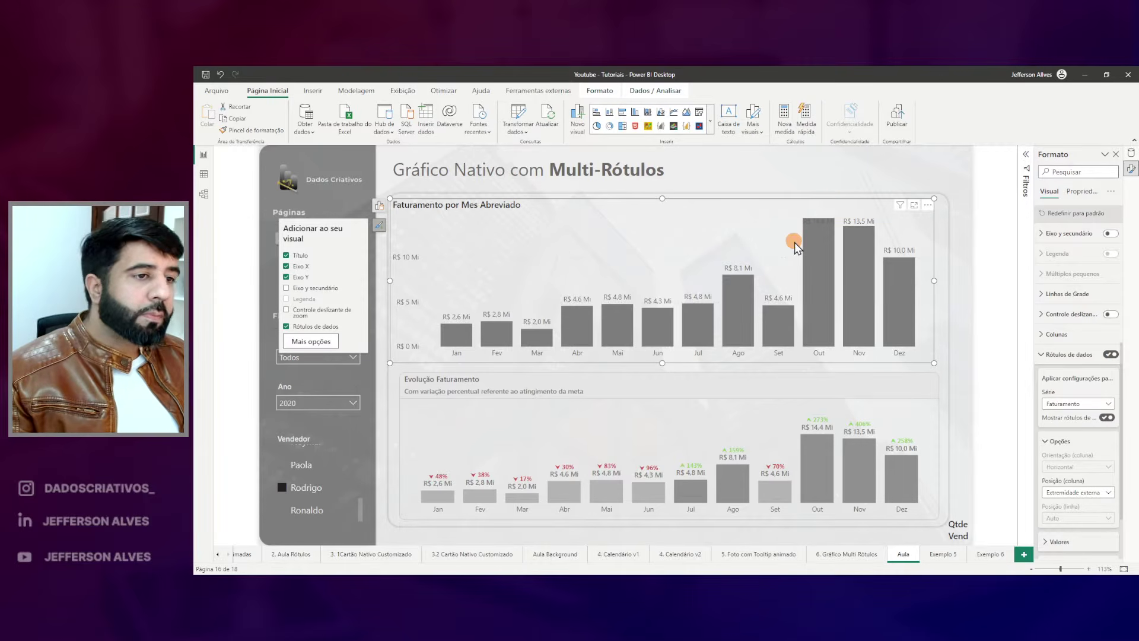
Collapse the data label and Y axis title settings and expand the new chart's Y axis range settings.
left_click(1044, 356)
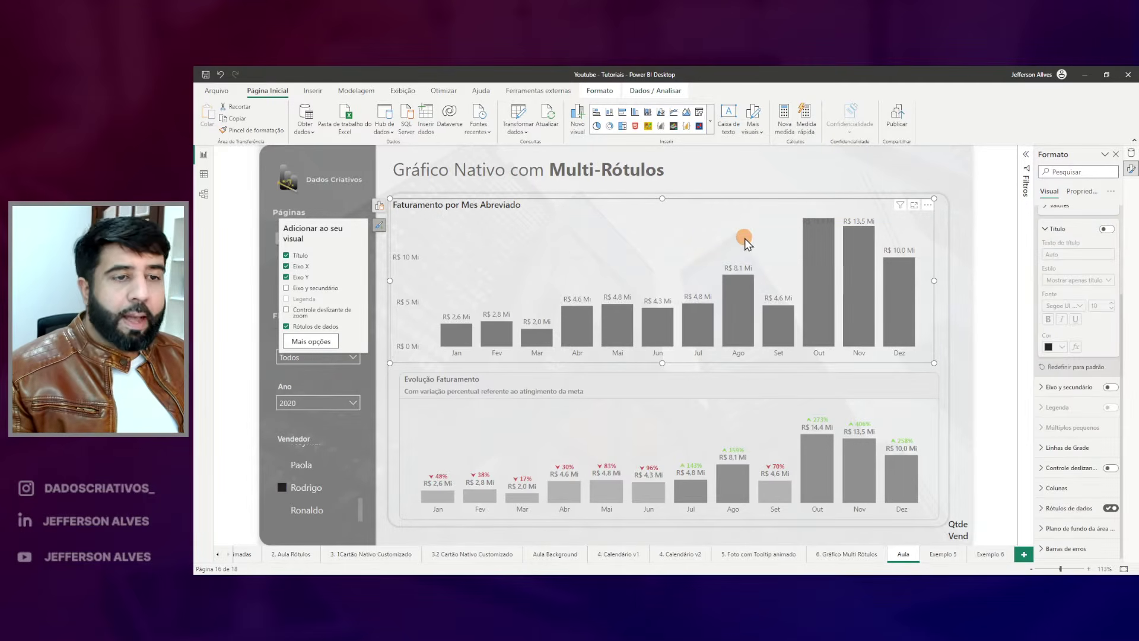
left_click_drag(393, 216, 426, 352)
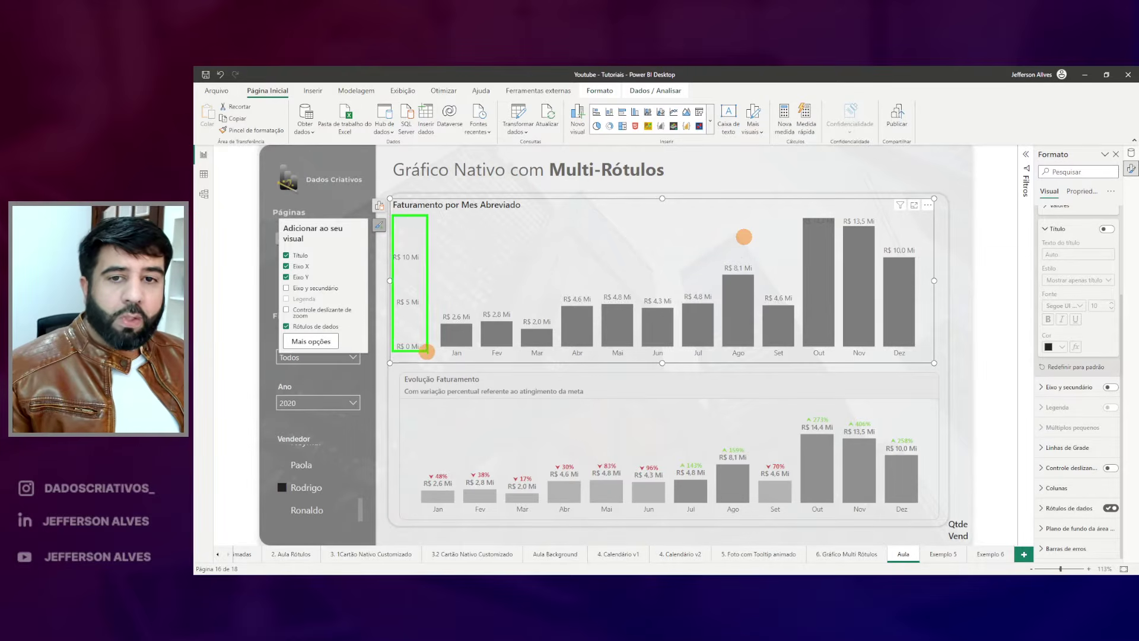
key("Escape")
scroll(1048, 260, "up", 2)
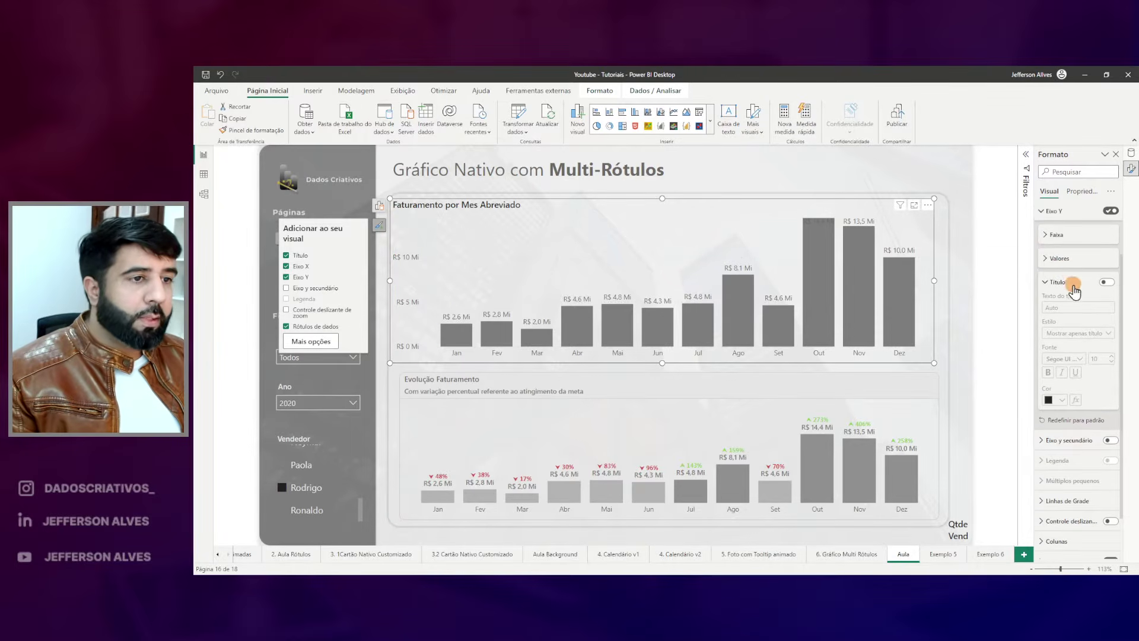
left_click(1049, 278)
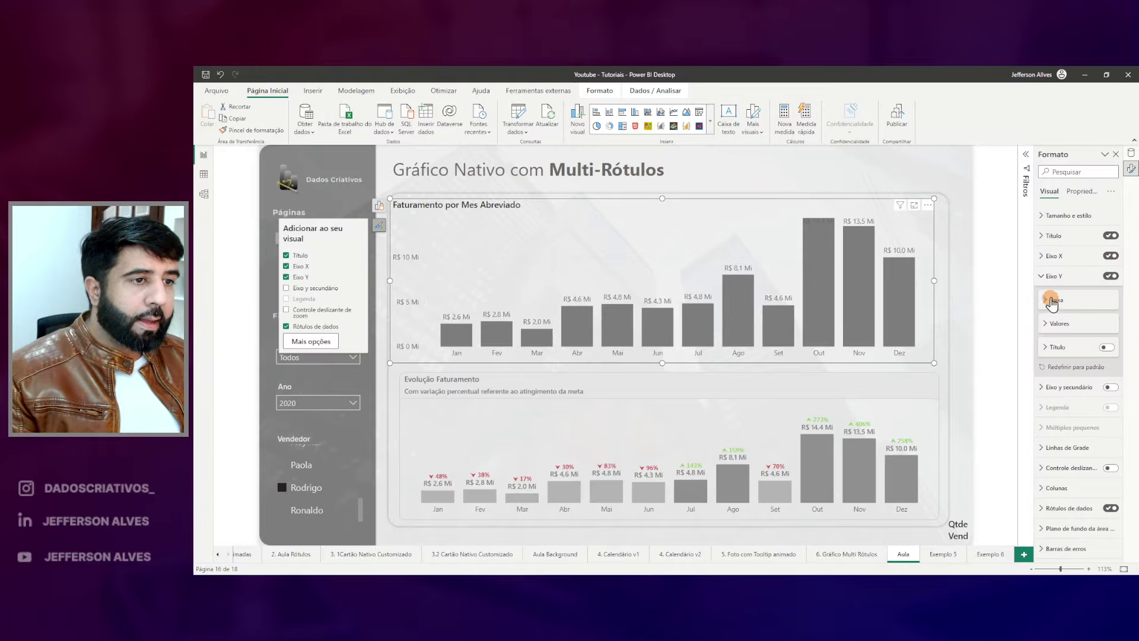
left_click(1048, 301)
mouse_move(1037, 309)
left_mouse_down()
mouse_move(1077, 342)
mouse_move(1053, 325)
mouse_move(1074, 364)
mouse_move(1046, 344)
mouse_move(1077, 358)
mouse_move(1092, 340)
left_mouse_up()
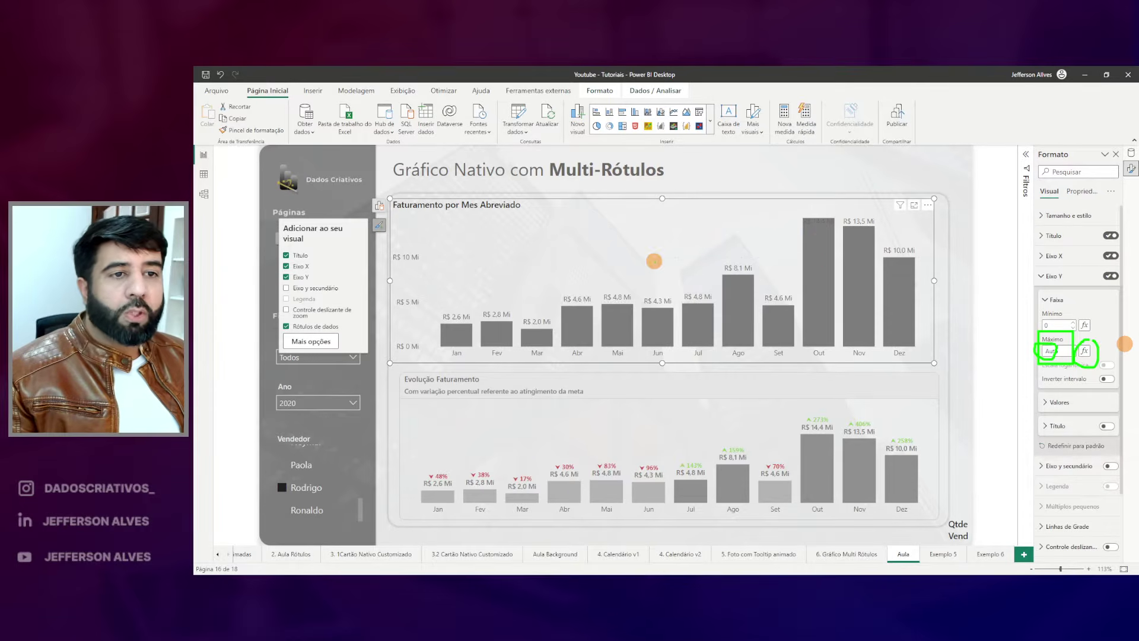
left_click_drag(843, 209, 825, 207)
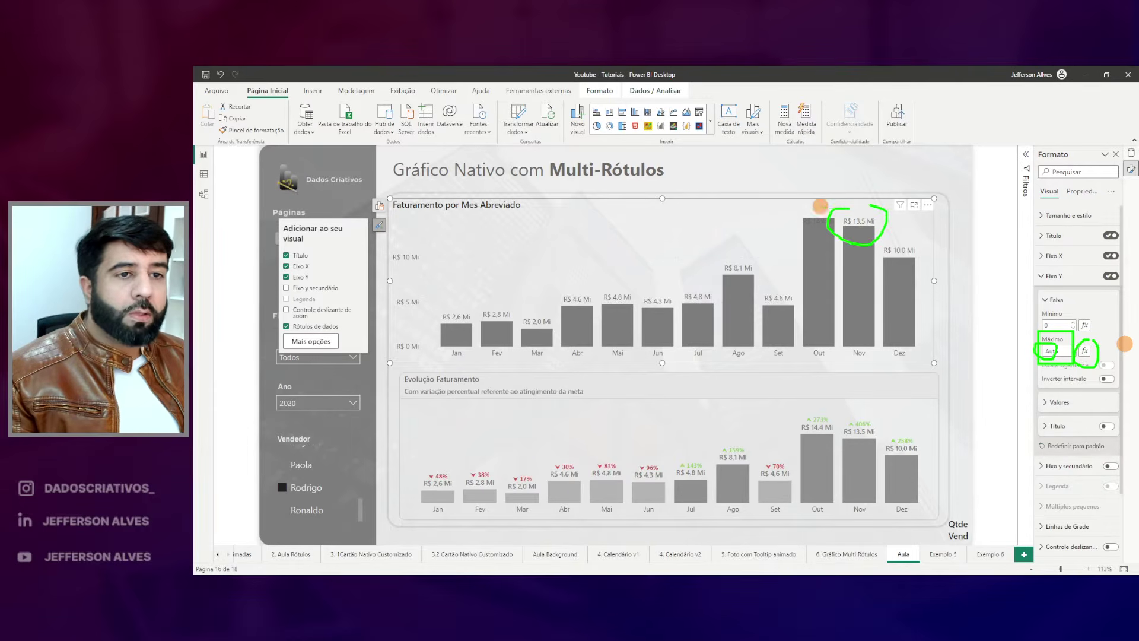
left_click_drag(731, 260, 792, 257)
key("Escape")
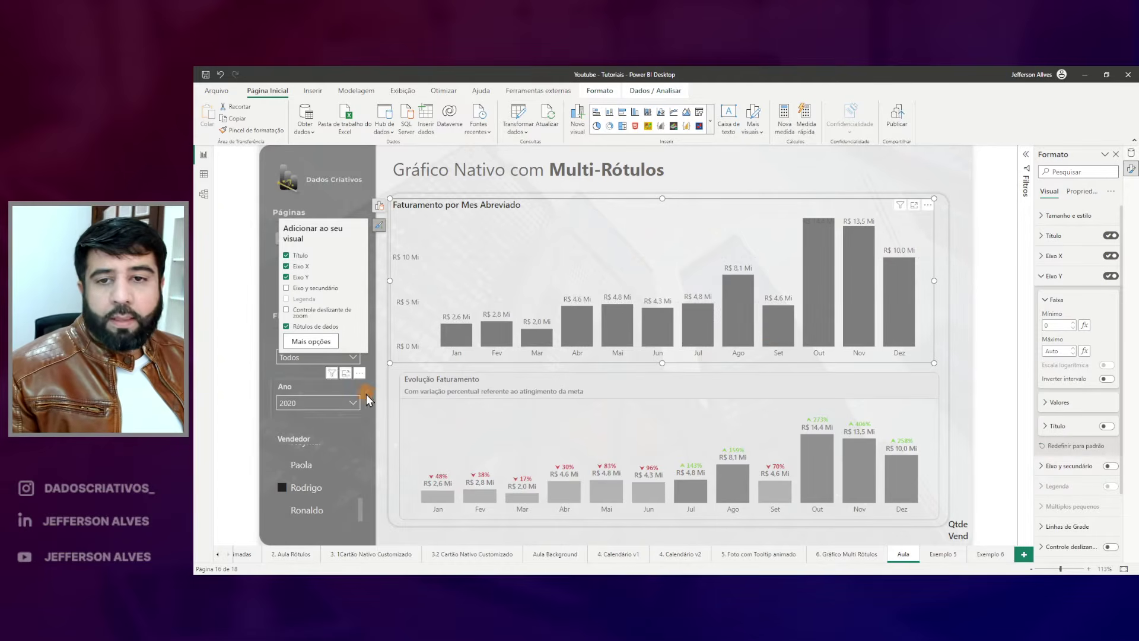
Deselect the new chart and examine the month, year and seller filters and the October column's label and revenue.
left_click(382, 380)
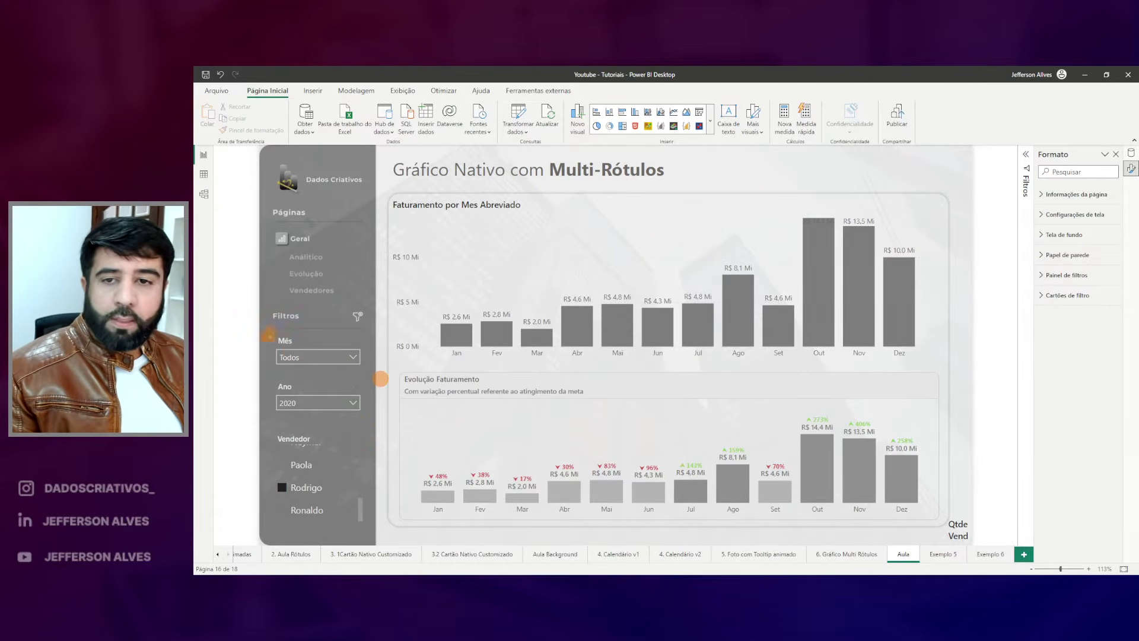
left_click_drag(369, 420, 262, 325)
left_click_drag(288, 368, 296, 328)
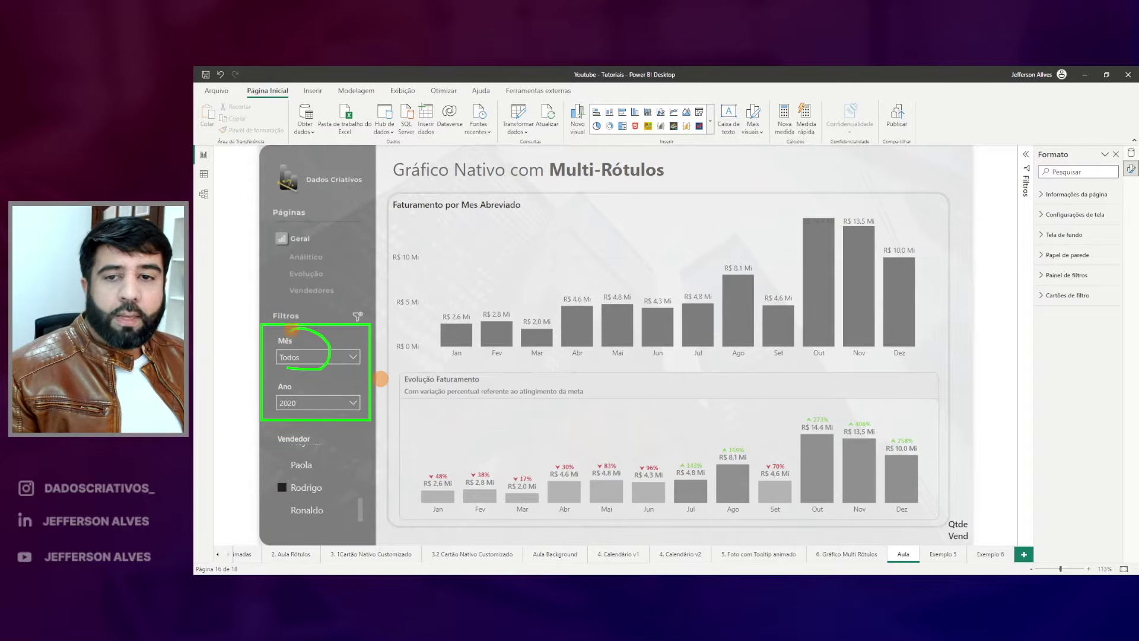
left_click_drag(274, 478, 347, 474)
key("Escape")
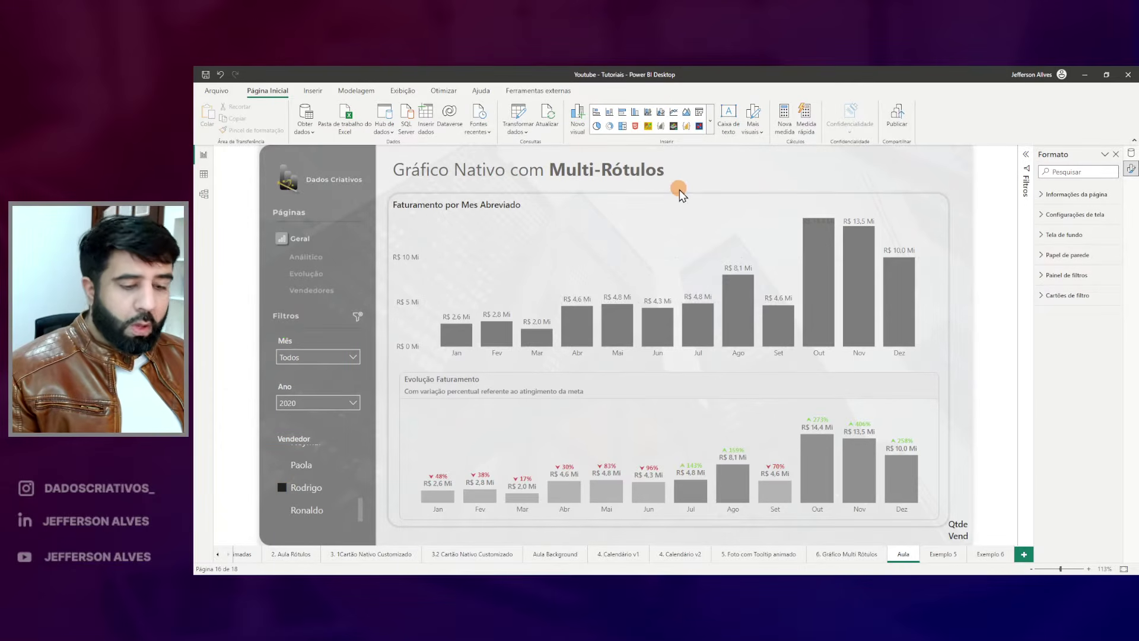
left_click_drag(402, 220, 892, 215)
left_click_drag(822, 205, 832, 203)
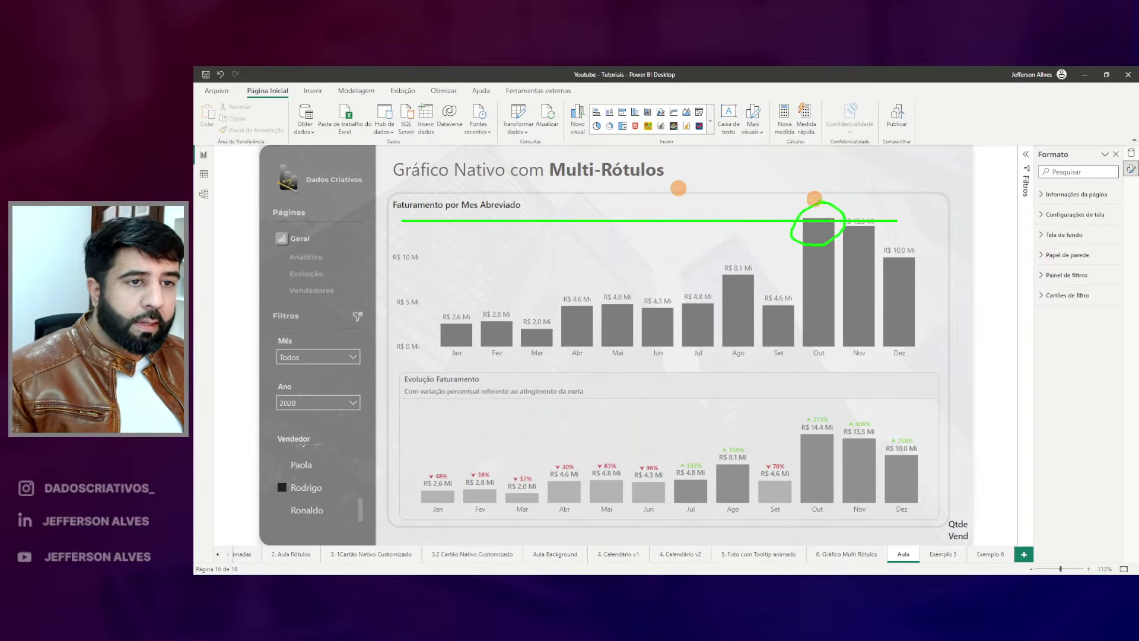
key("Escape")
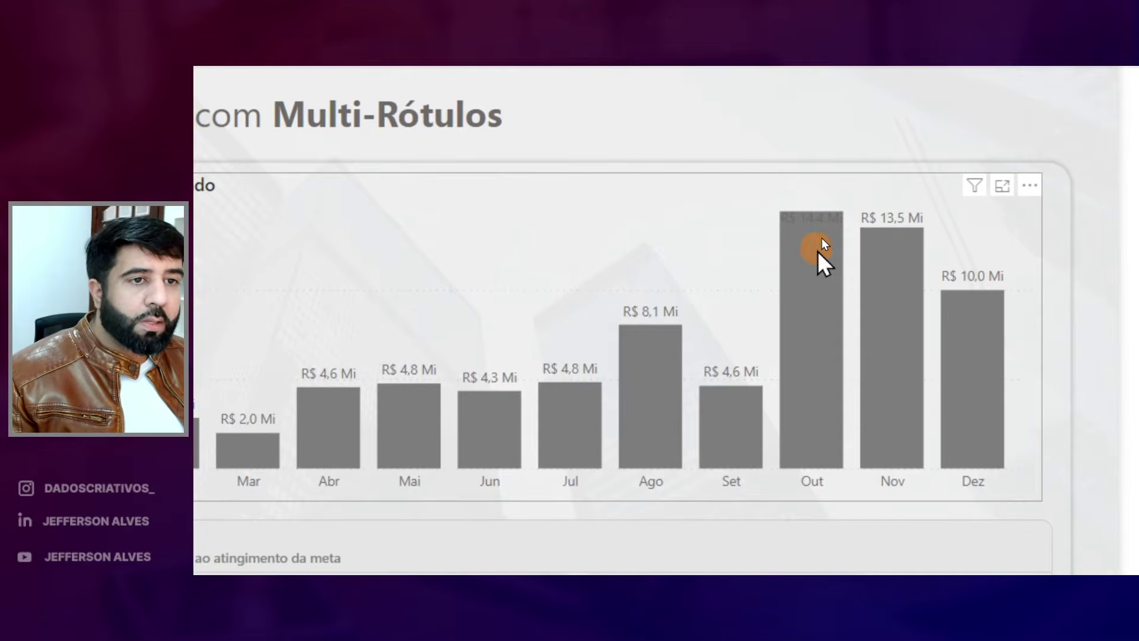
mouse_move(822, 269)
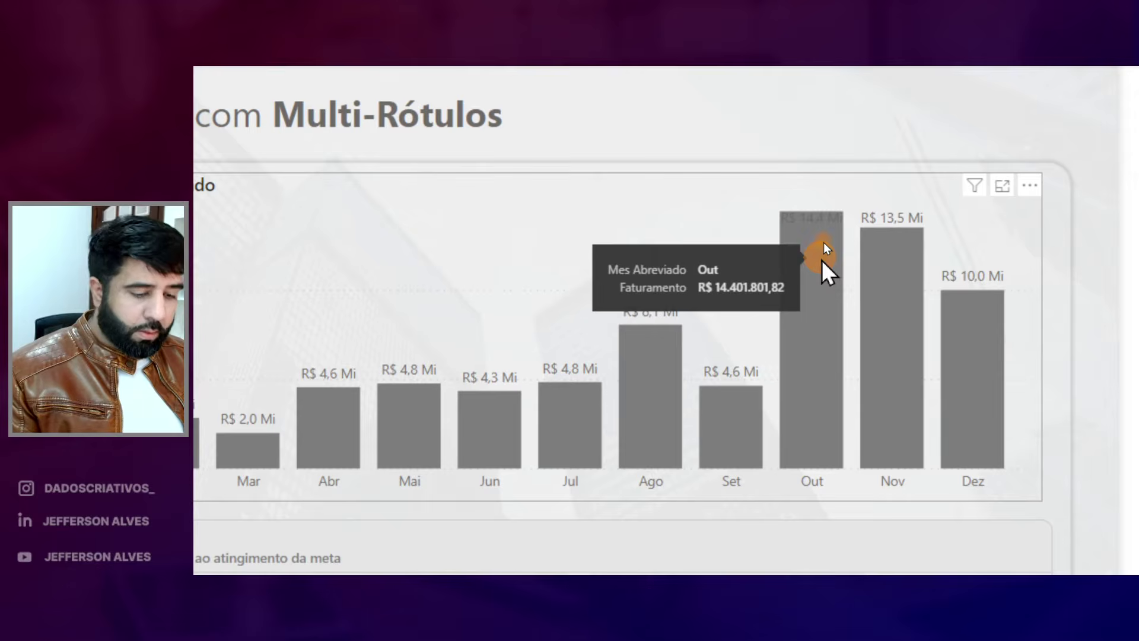
left_click_drag(718, 300, 754, 300)
key("Escape")
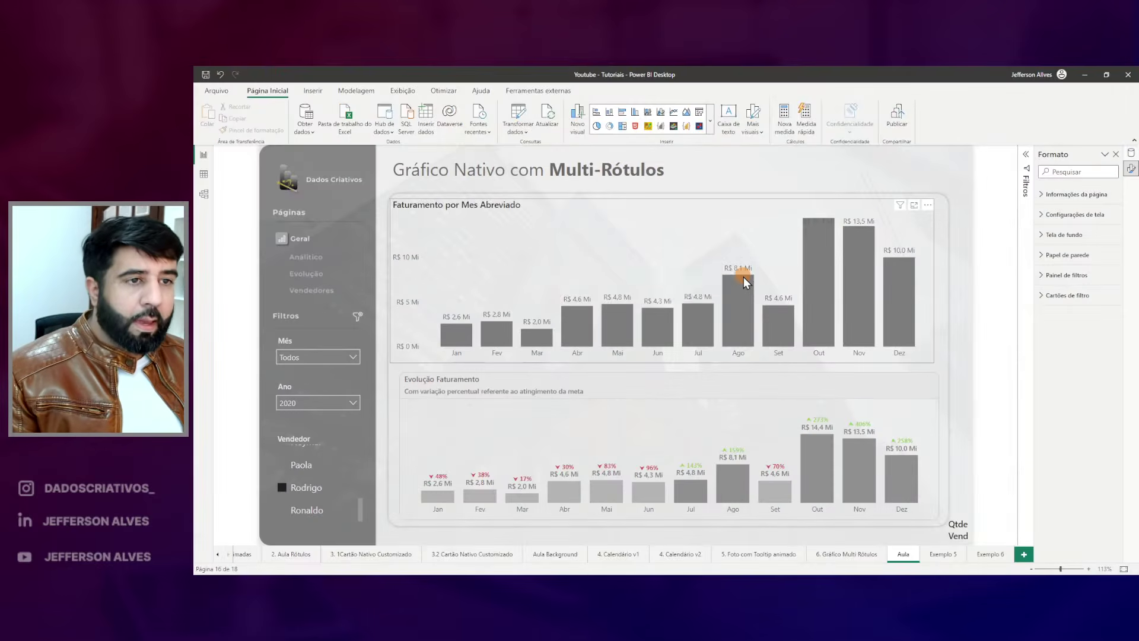
Try a fixed maximum of 18000000 for the new chart's Y axis range.
left_click(767, 202)
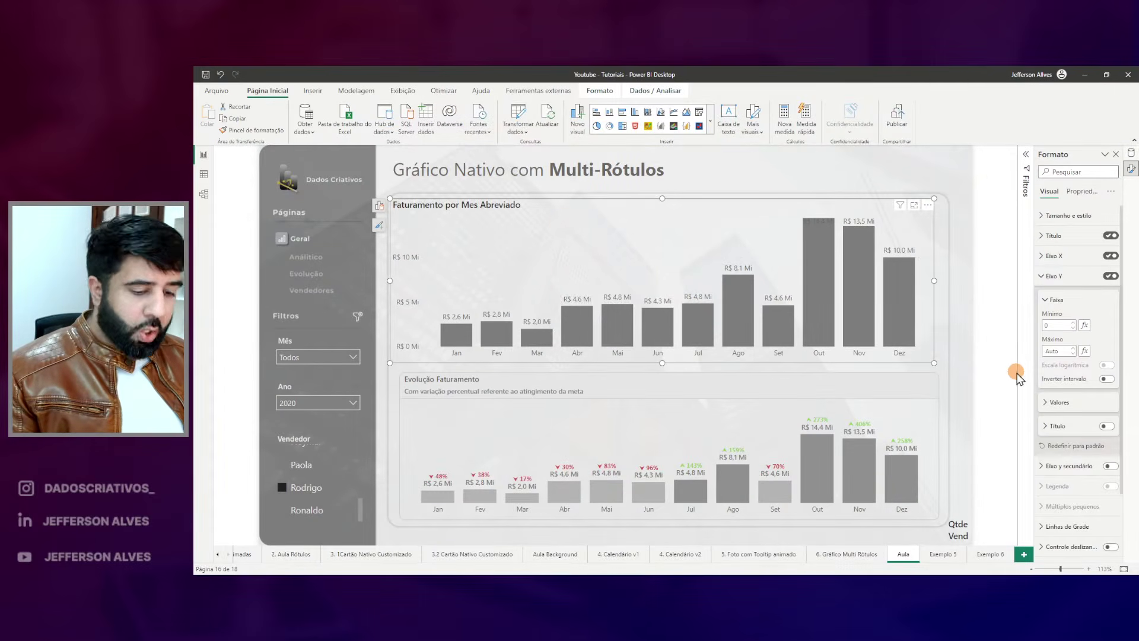
left_click_drag(1065, 331, 1070, 322)
key("Escape")
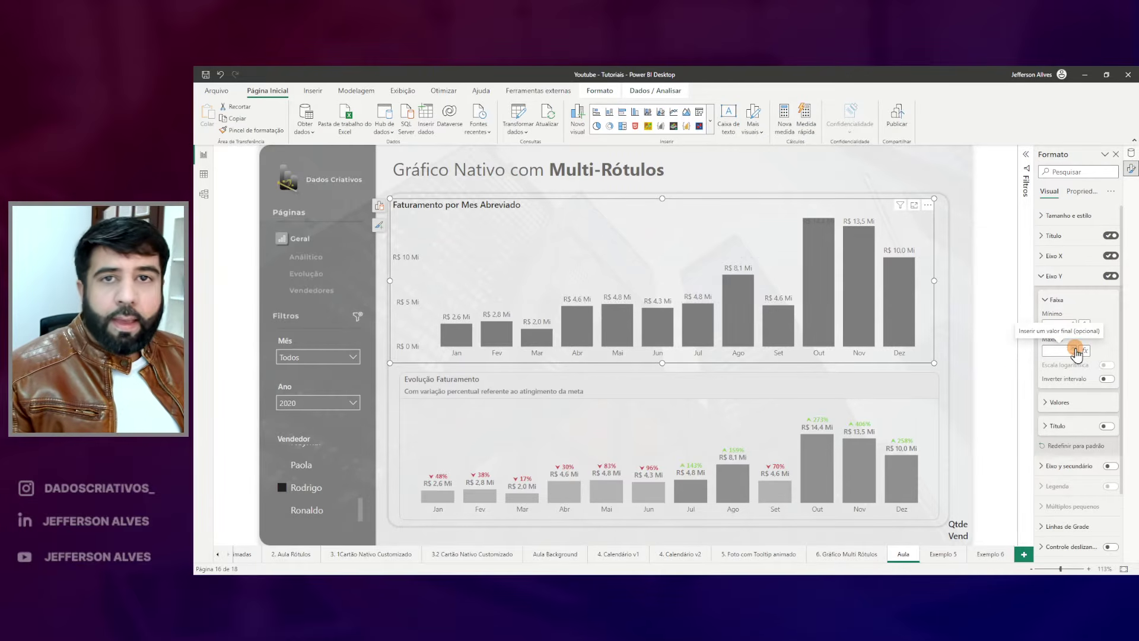
type("18")
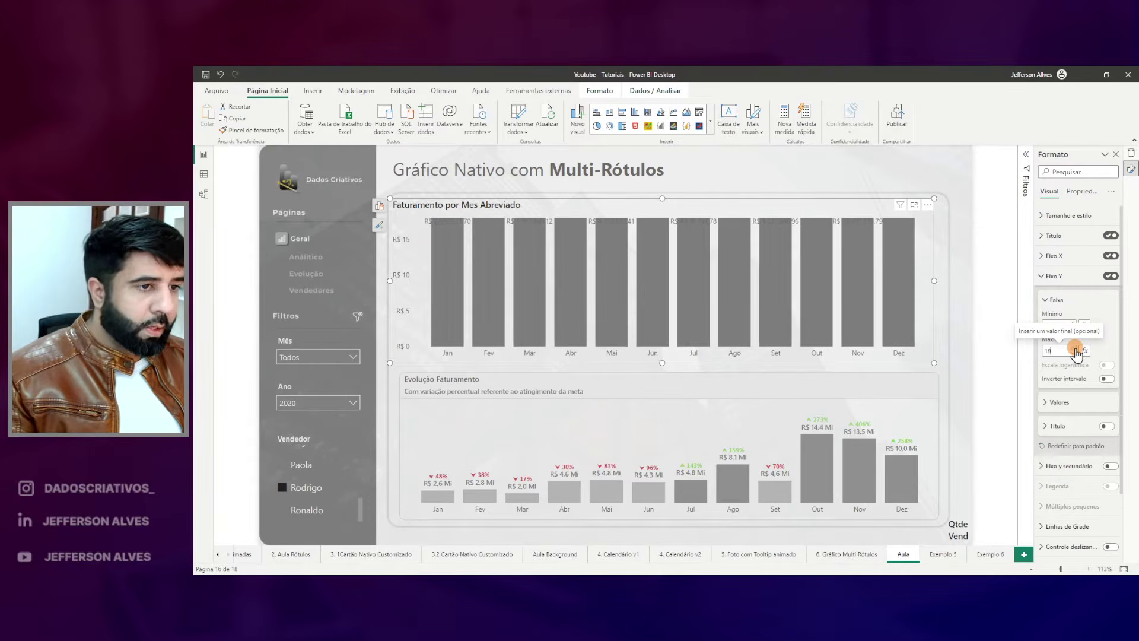
type("000000")
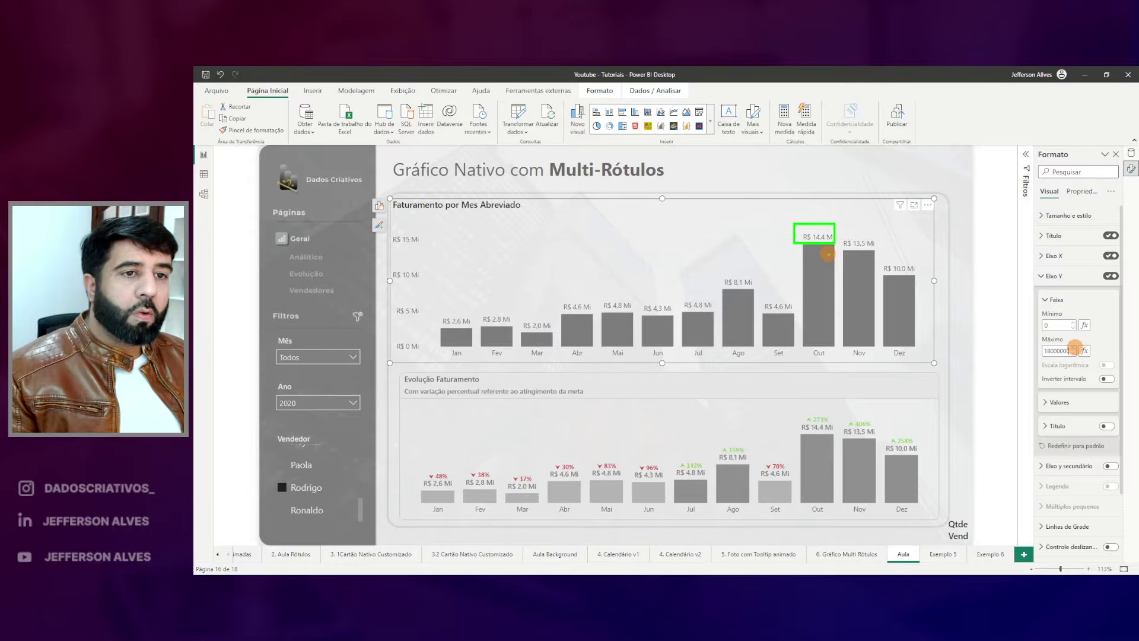
Filter the report to the year 2019 and check the November column's revenue in the new chart.
double_click(1057, 351)
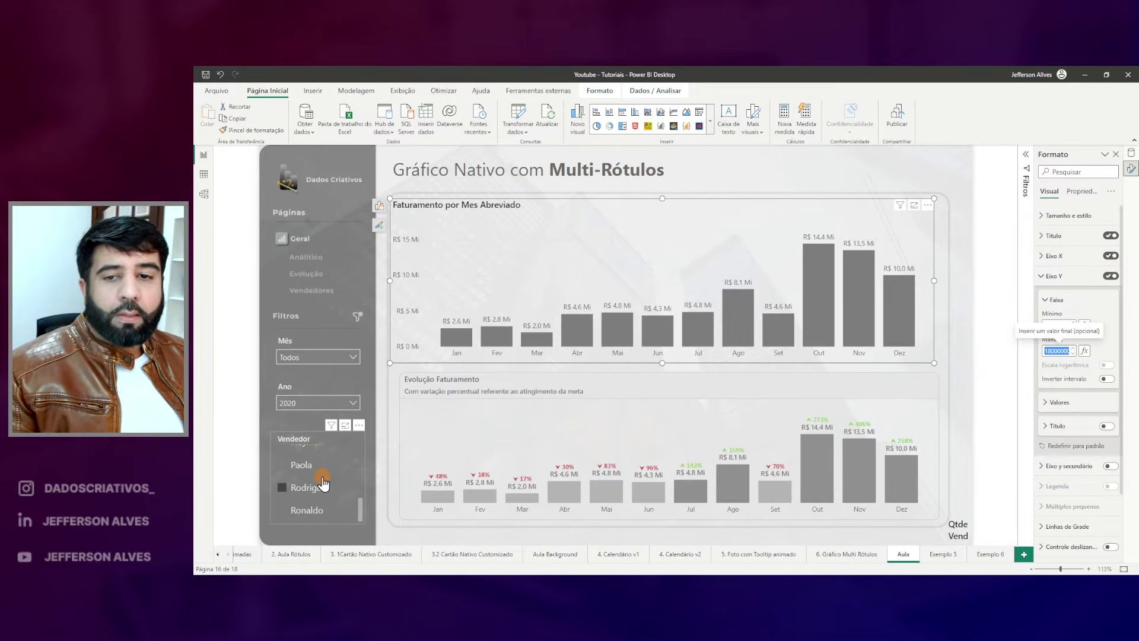
scroll(323, 483, "up", 5)
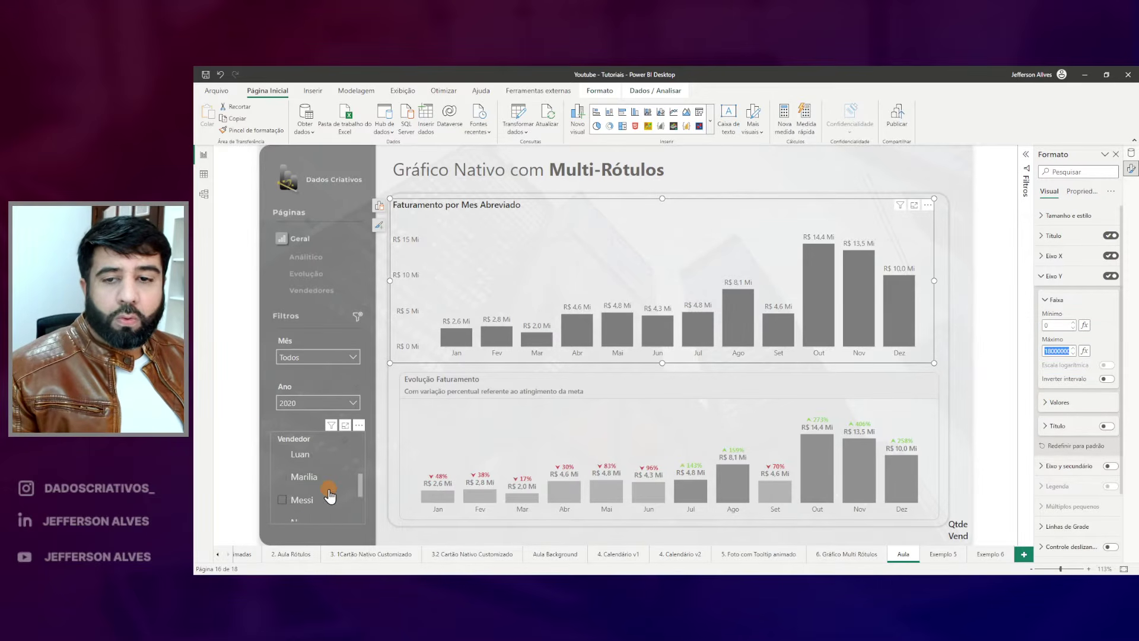
left_click(325, 405)
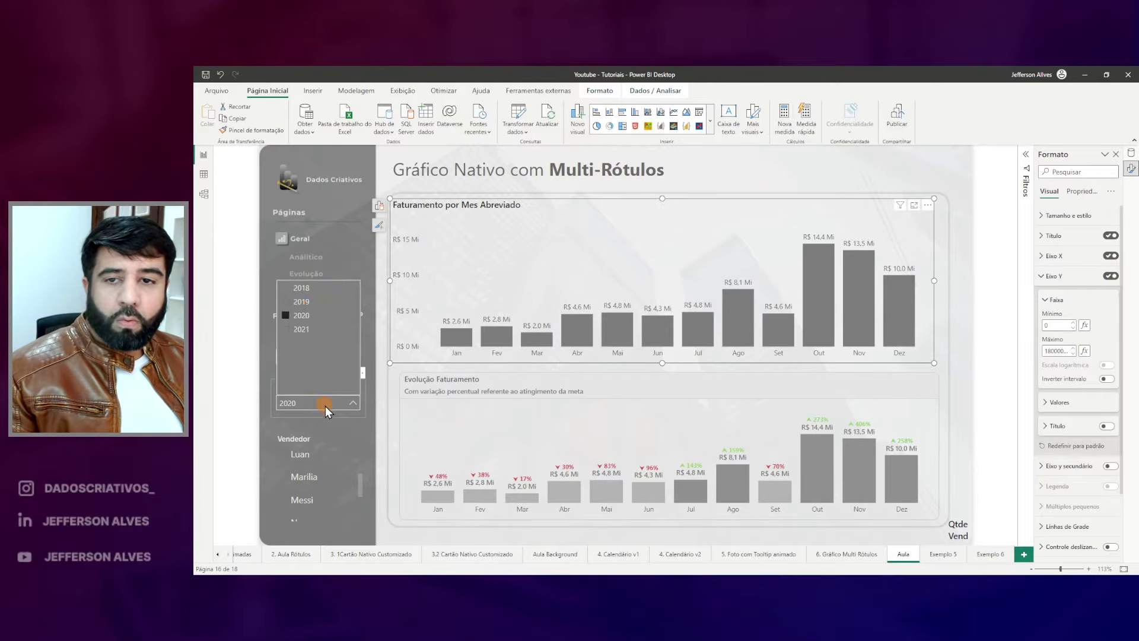
left_click(300, 301)
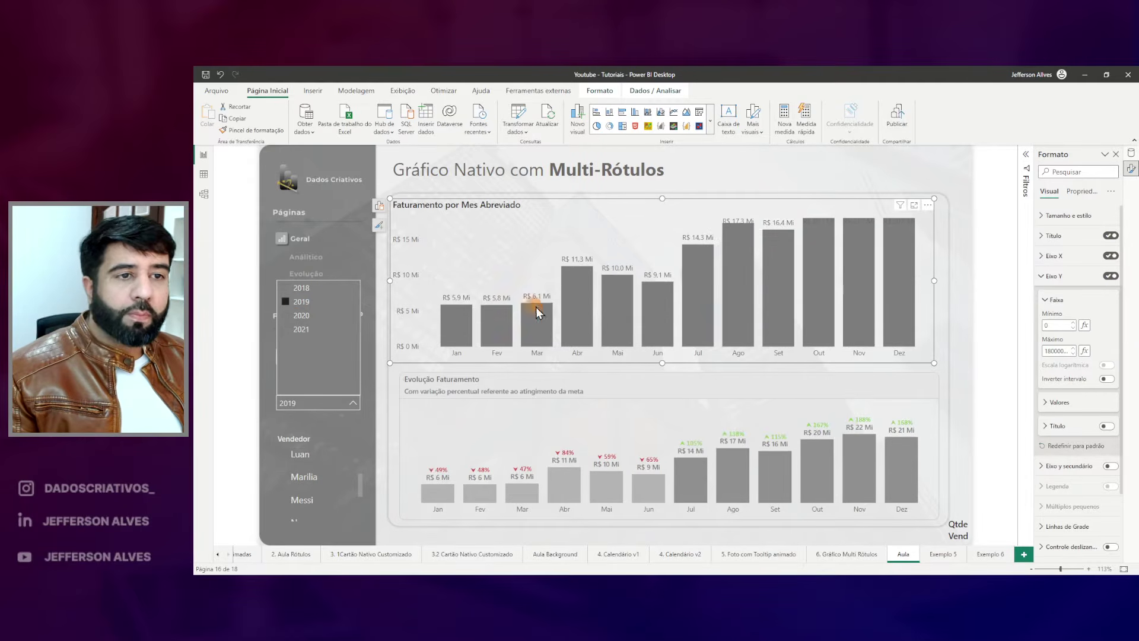
left_click_drag(796, 218, 926, 215)
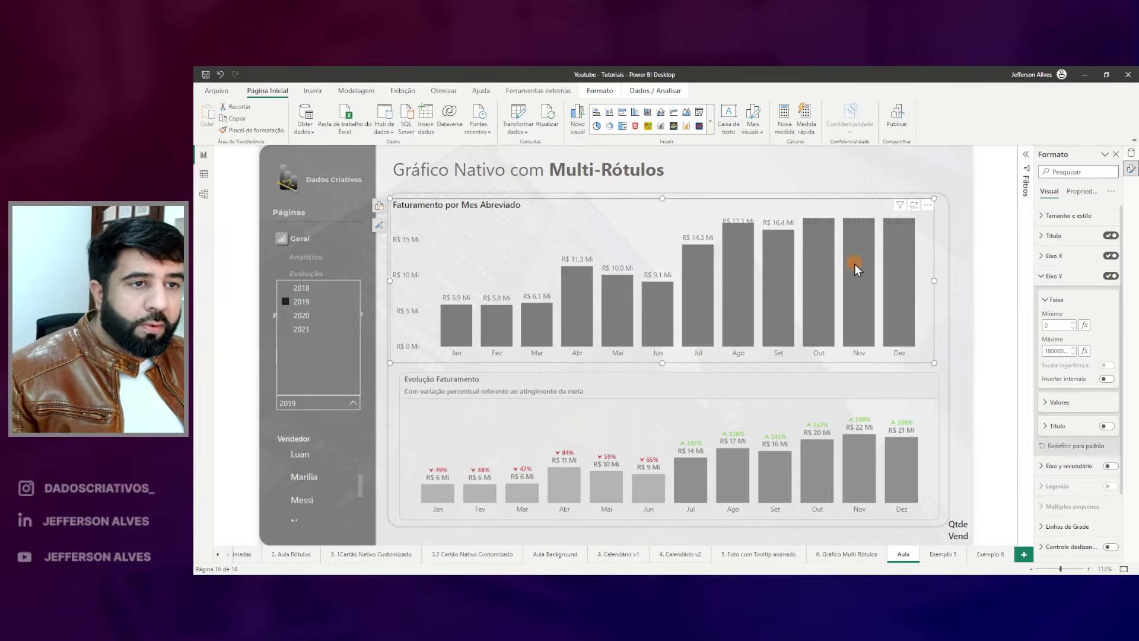
mouse_move(855, 270)
left_click_drag(815, 276, 798, 287)
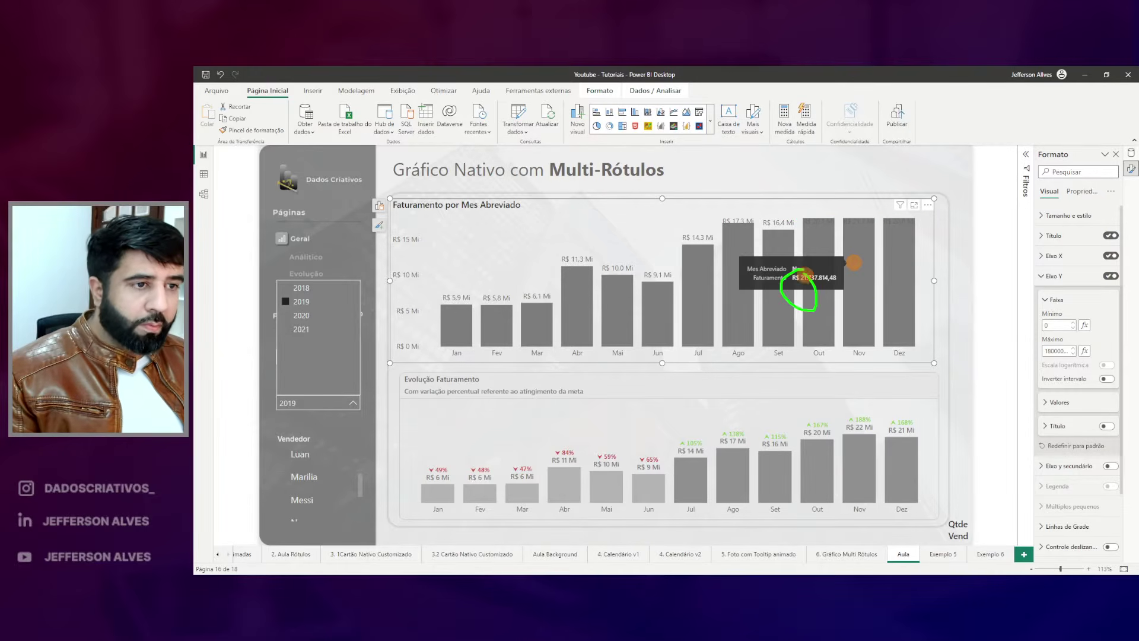
left_click(344, 407)
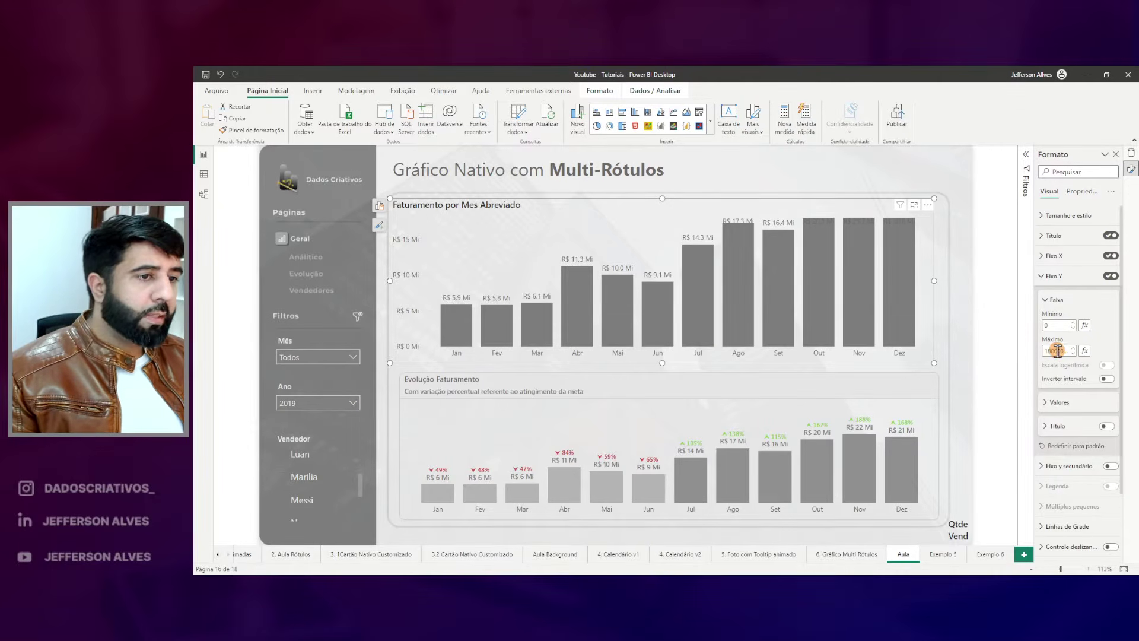
Try a fixed maximum of 25000000 for the new chart's Y axis range.
type("25000000")
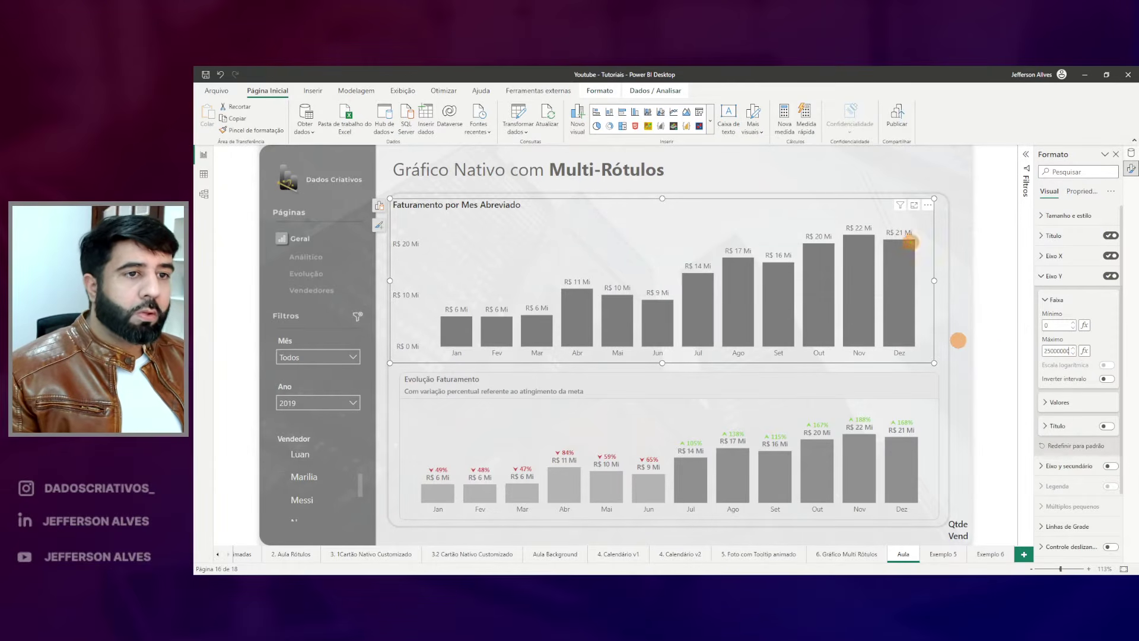
mouse_move(911, 242)
left_mouse_down()
mouse_move(849, 234)
mouse_move(792, 266)
left_mouse_up()
key("Escape")
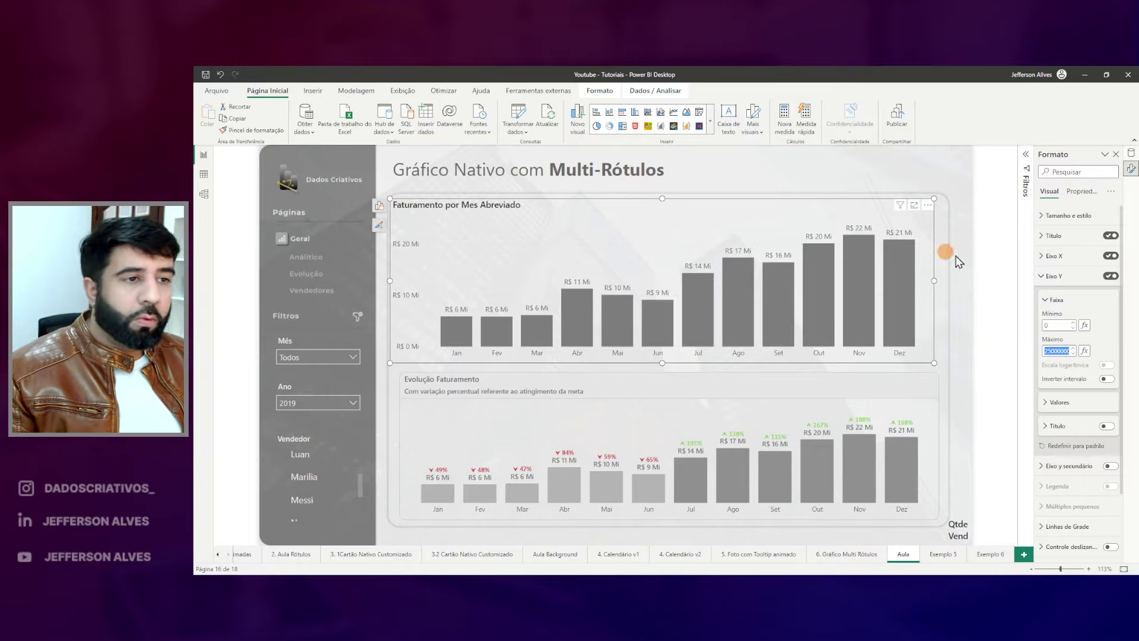
Clear the fixed maximum of the new chart's Y axis range, then deselect and reselect the chart.
key("BackSpace")
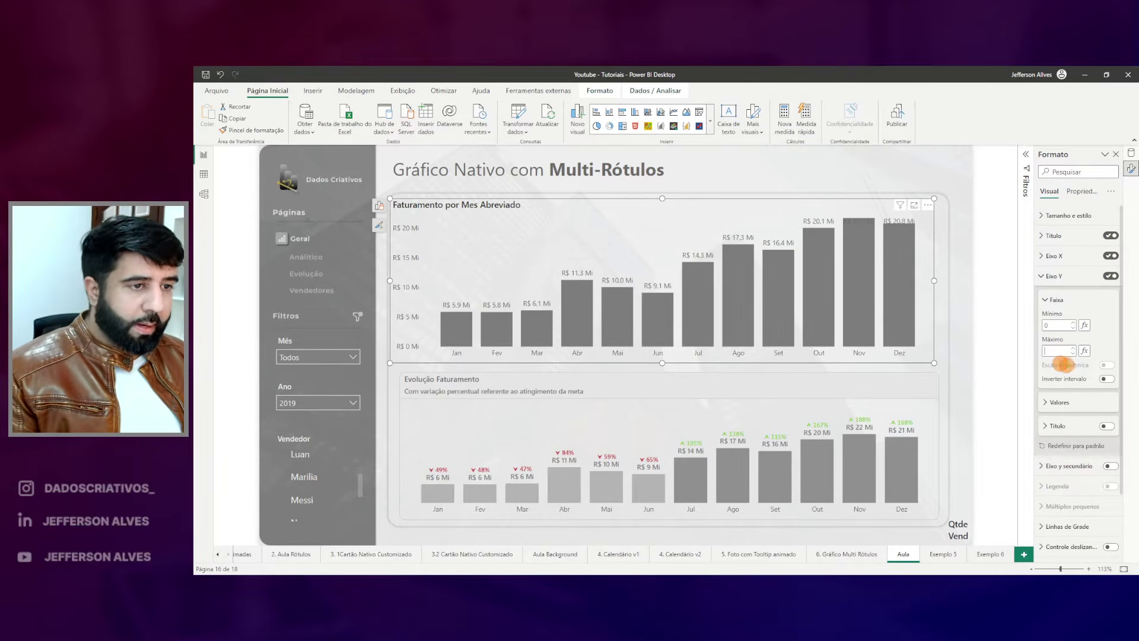
left_click(856, 187)
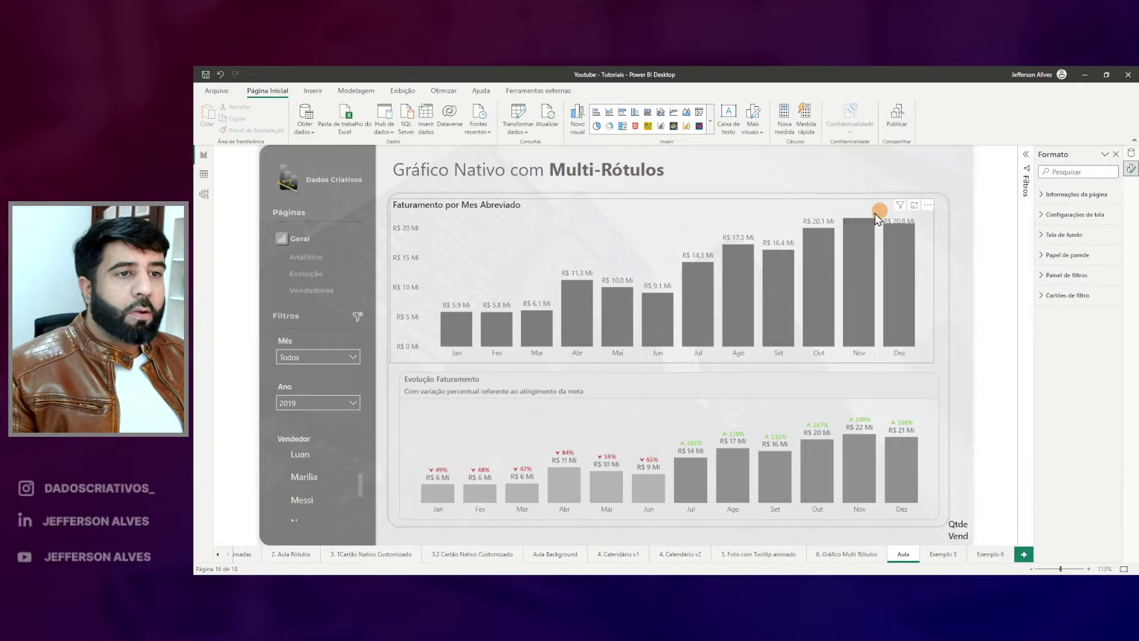
left_click(838, 204)
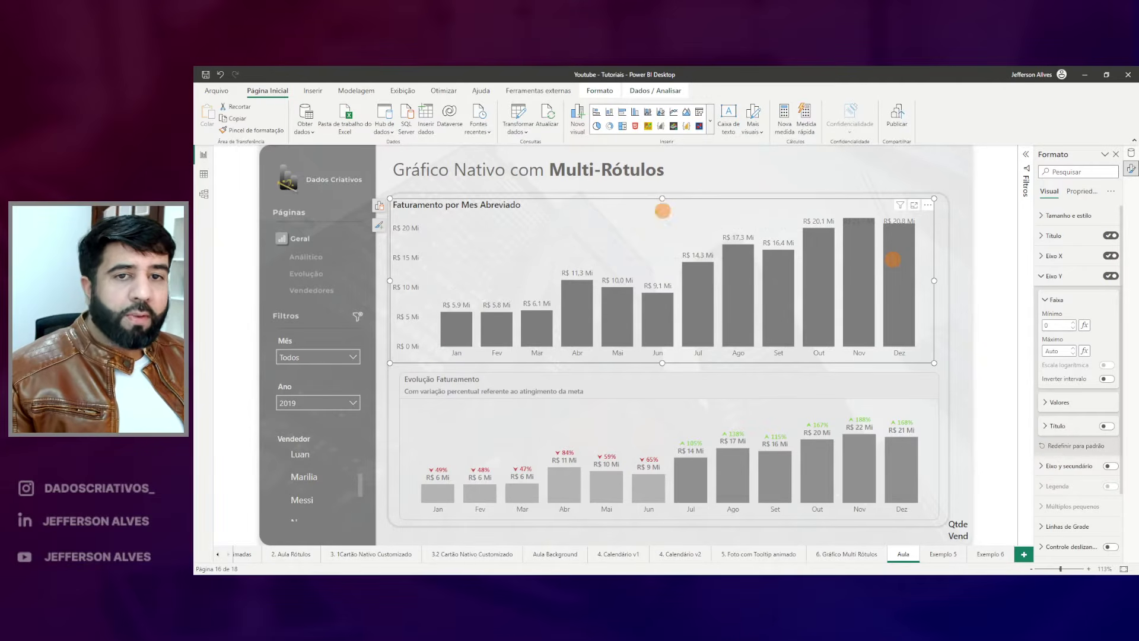
Examine the November column's revenue and compare it with the other months' columns in the new chart.
left_click_drag(436, 343, 929, 374)
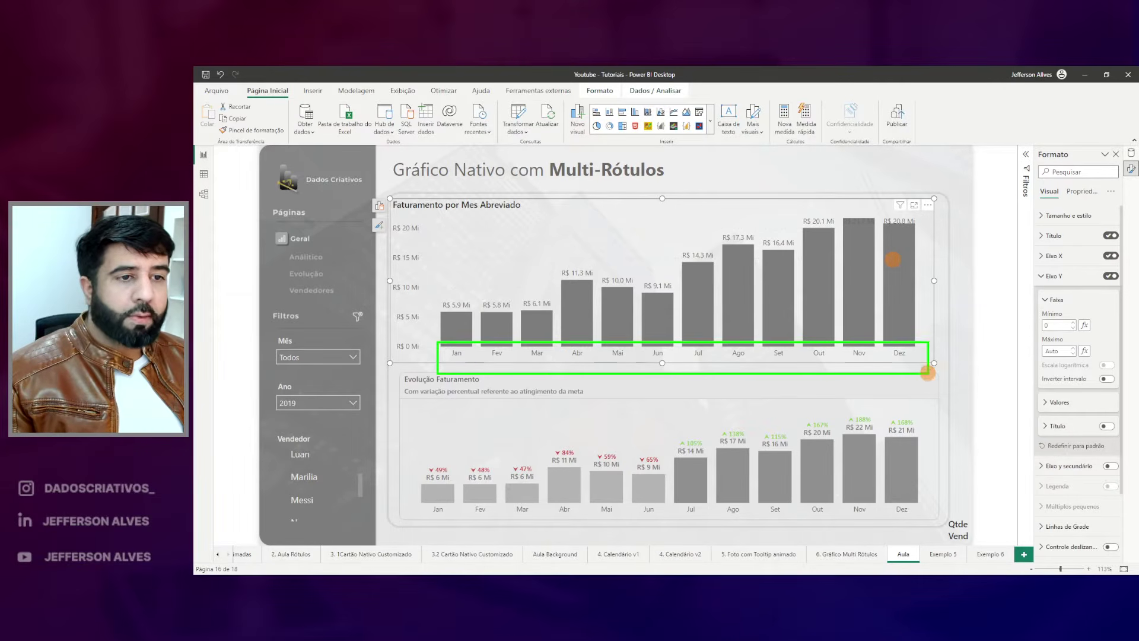
left_click_drag(841, 213, 877, 344)
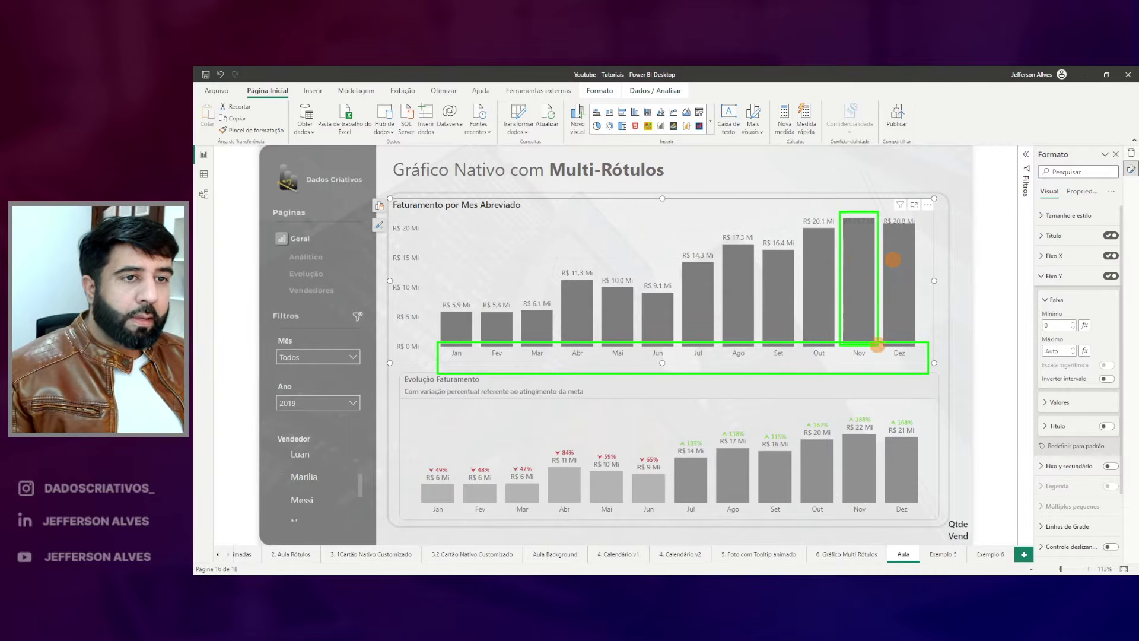
key("Escape")
mouse_move(859, 248)
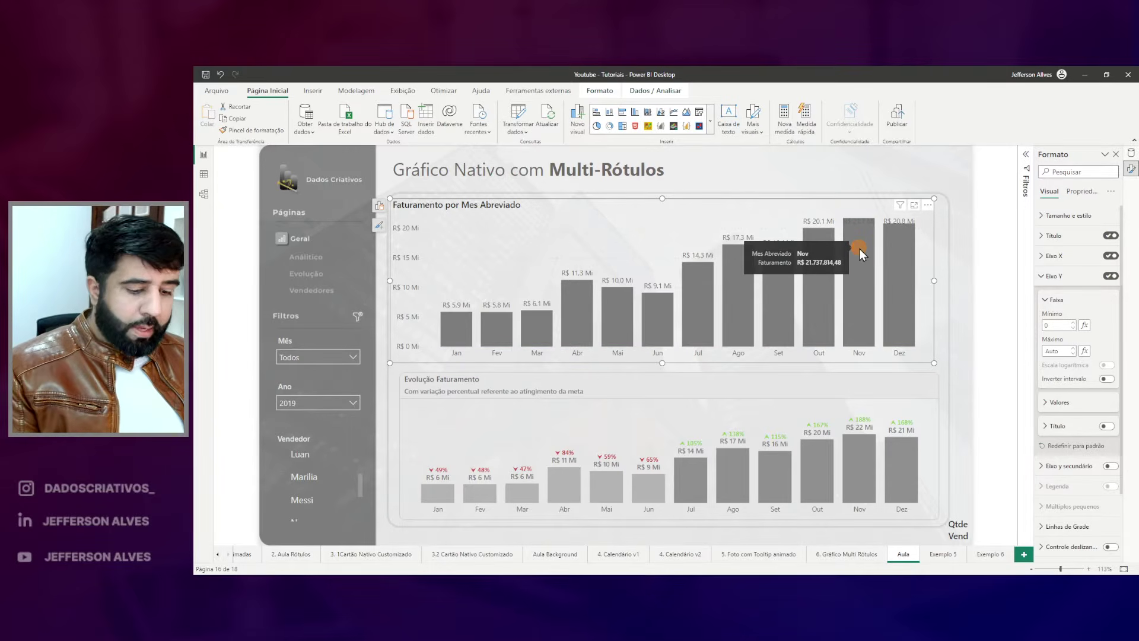
left_click_drag(828, 257, 814, 248)
left_click_drag(894, 227, 900, 202)
mouse_move(821, 215)
left_mouse_down()
mouse_move(782, 243)
mouse_move(739, 250)
left_mouse_up()
mouse_move(700, 250)
left_mouse_down()
mouse_move(704, 270)
mouse_move(661, 298)
left_mouse_up()
left_click_drag(611, 266, 620, 300)
left_click_drag(568, 287, 575, 265)
left_click_drag(540, 318, 539, 310)
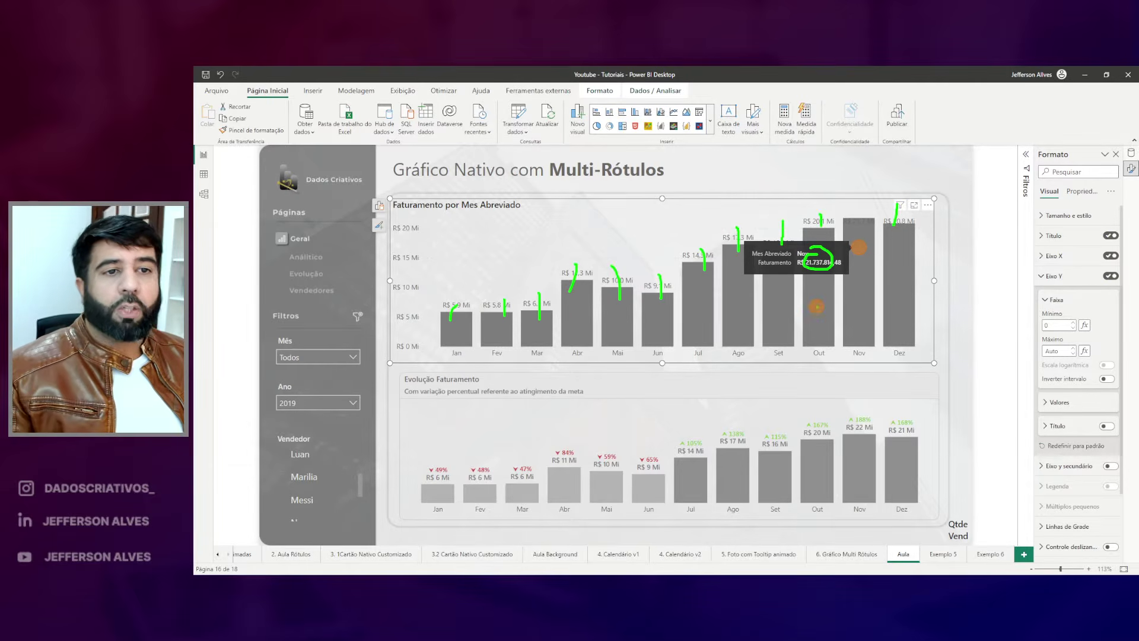
key("Escape")
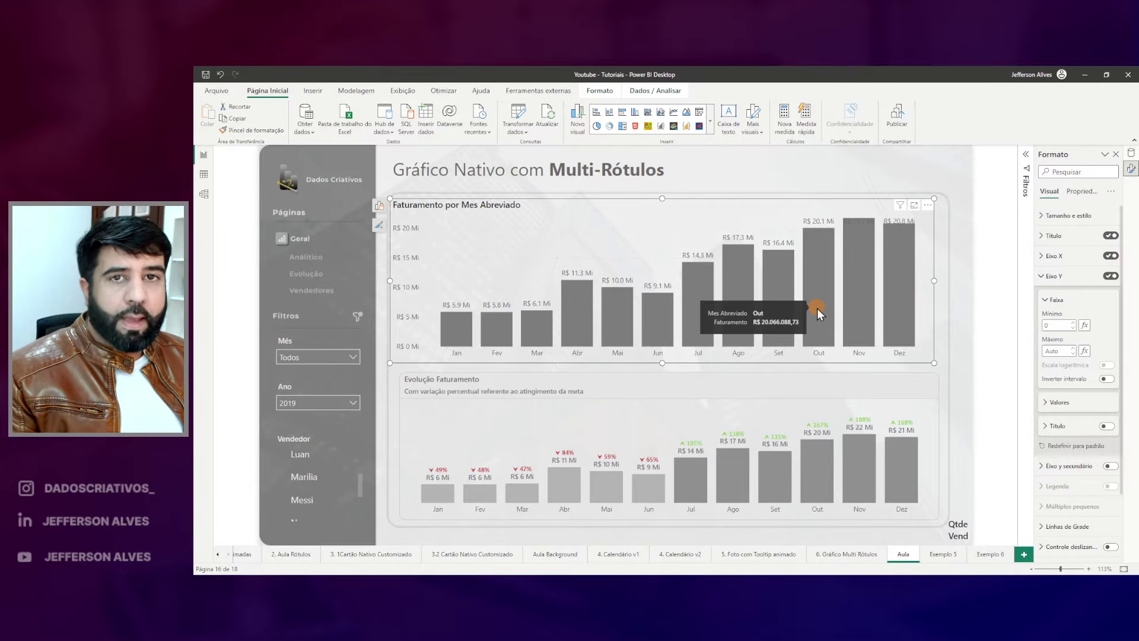
Create a new measure in the _Medidas table and name it Eixo Y Dinamico, ready for its expression below the equals sign.
left_click(1131, 155)
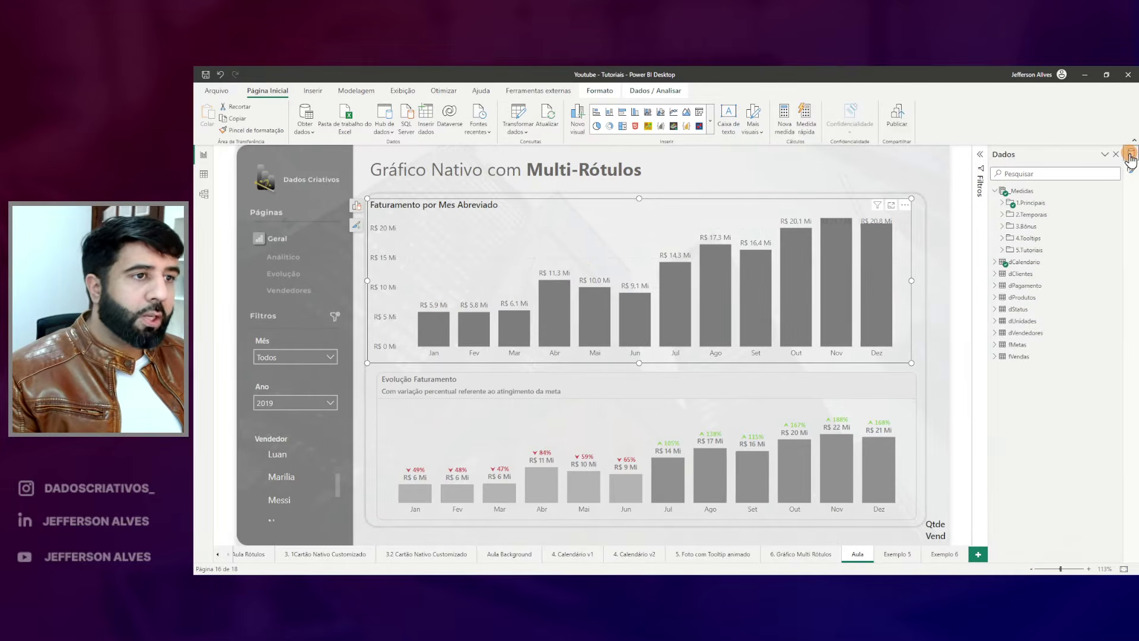
right_click(1020, 195)
left_click(1059, 219)
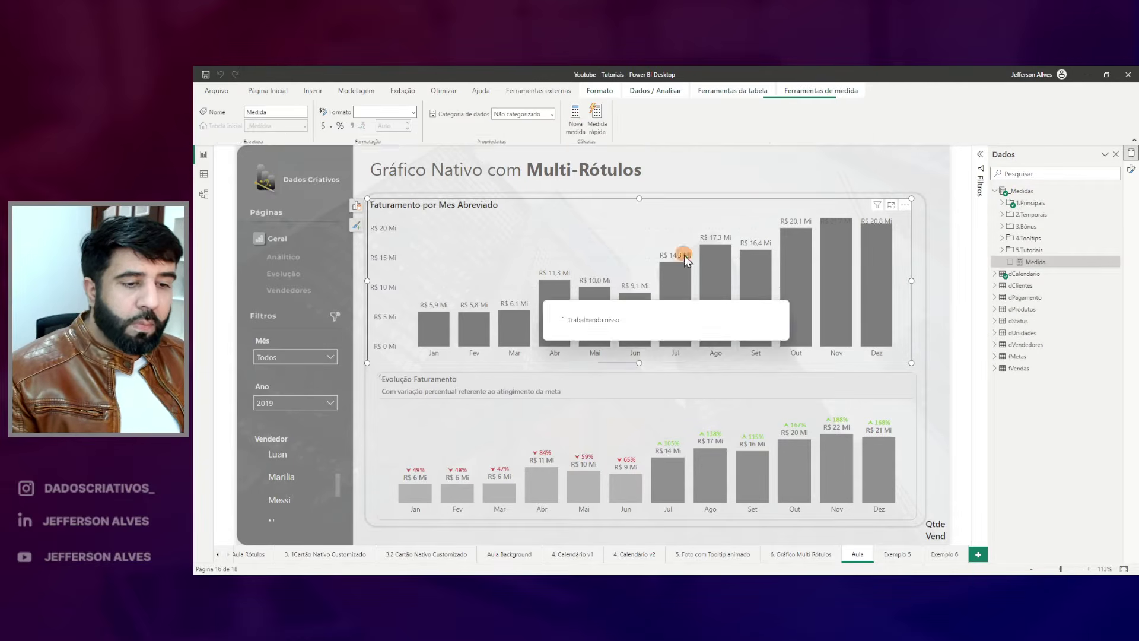
type("eIXO")
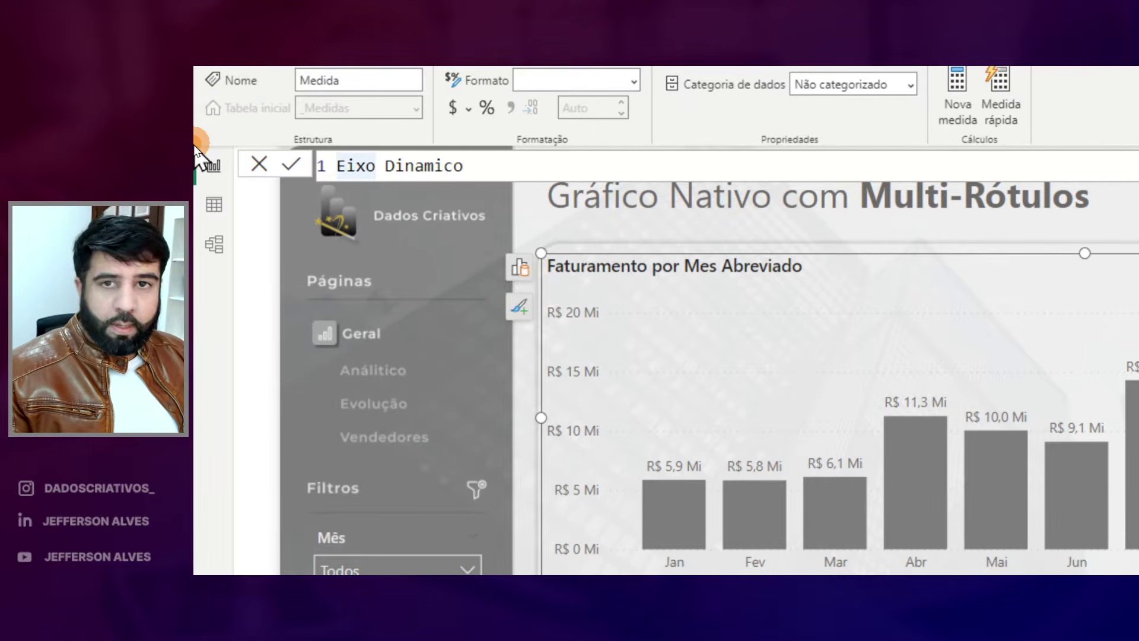
key("Right")
key("Right")
key("Right")
key("Right")
type("Y")
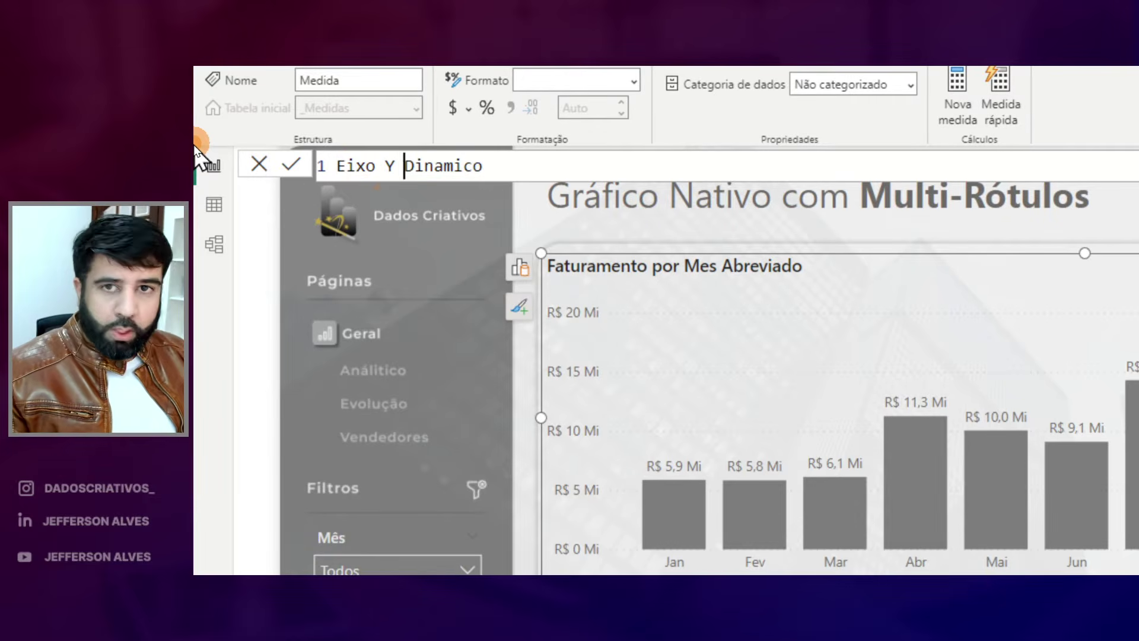
left_click(578, 170)
type("=")
key("shift+Return")
key("shift+Return")
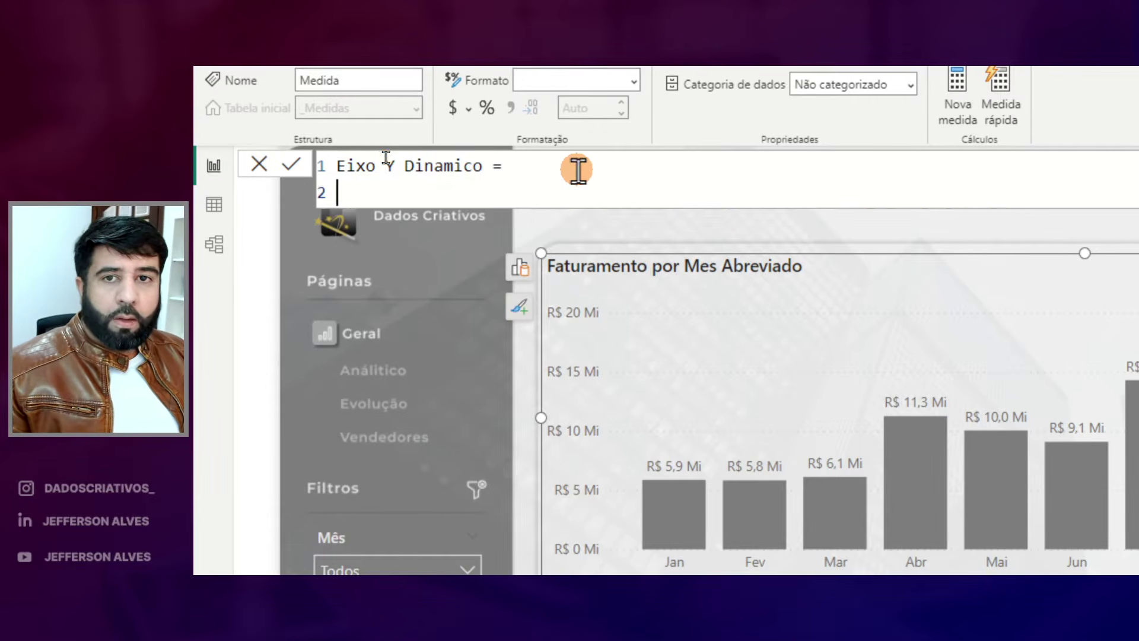
Try to start the Eixo Y Dinamico expression with the MAXX function, checking which months and values it must evaluate.
type("MAXX")
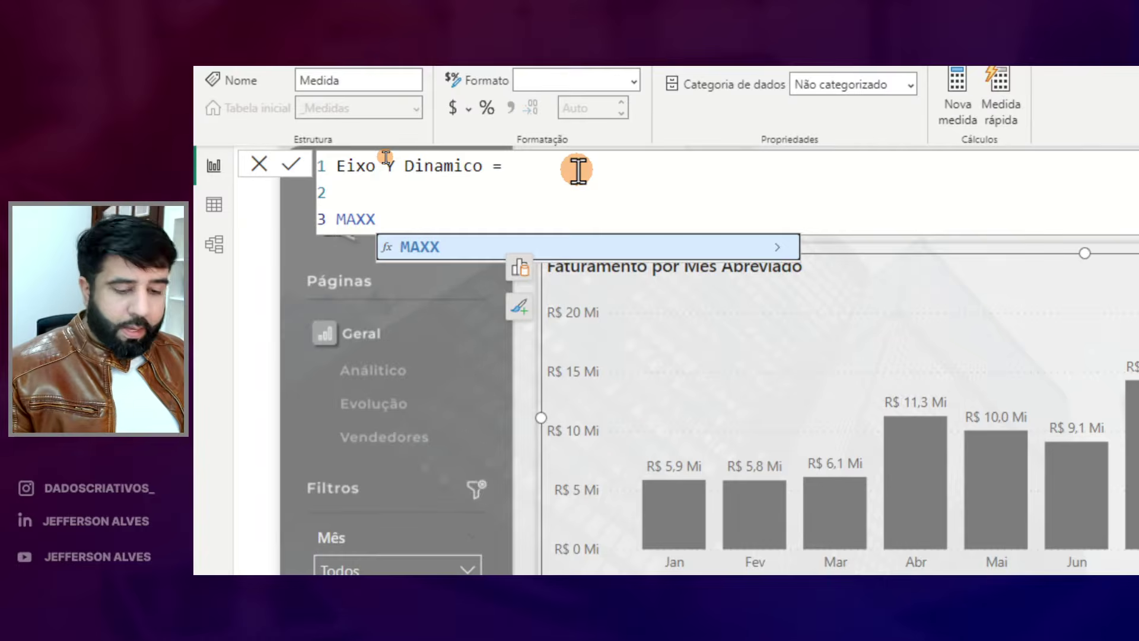
type("(")
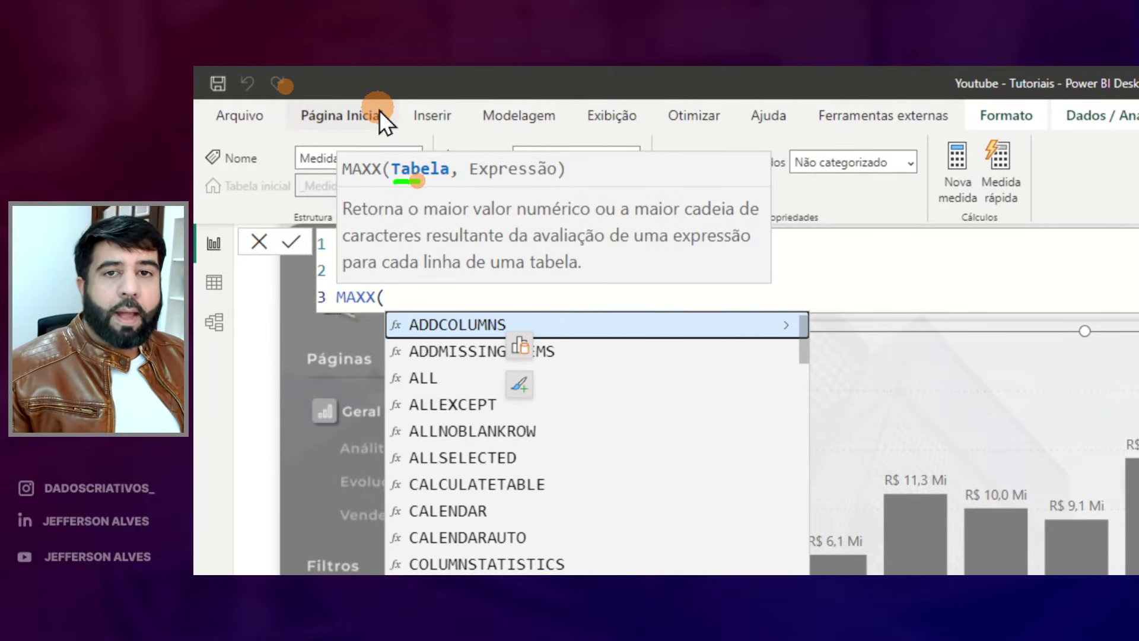
key("Escape")
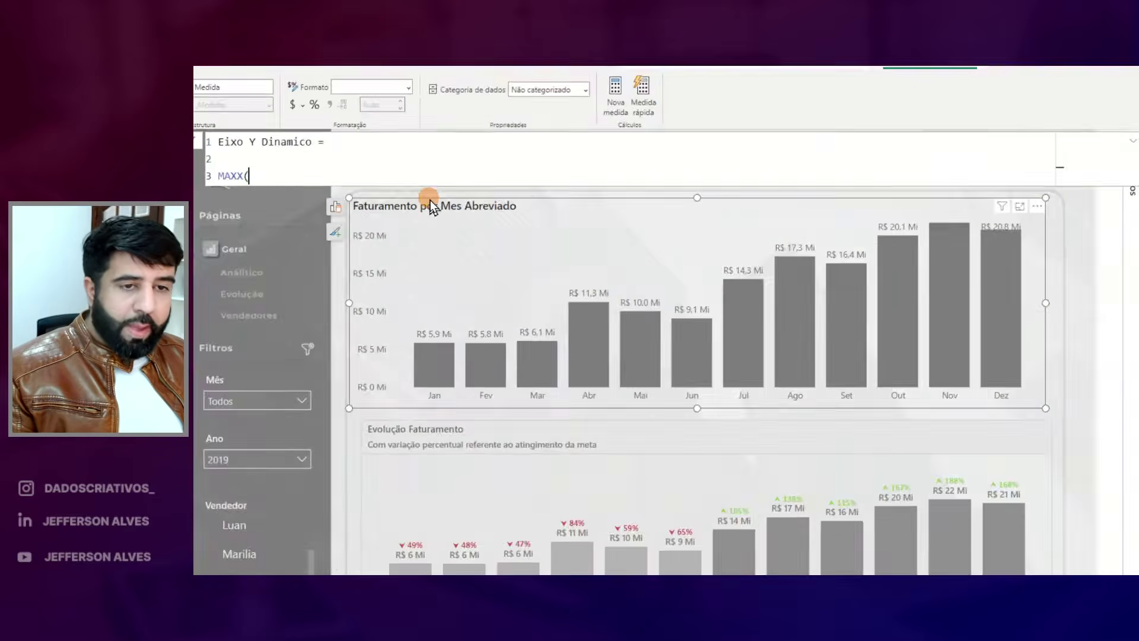
left_click_drag(416, 370, 455, 402)
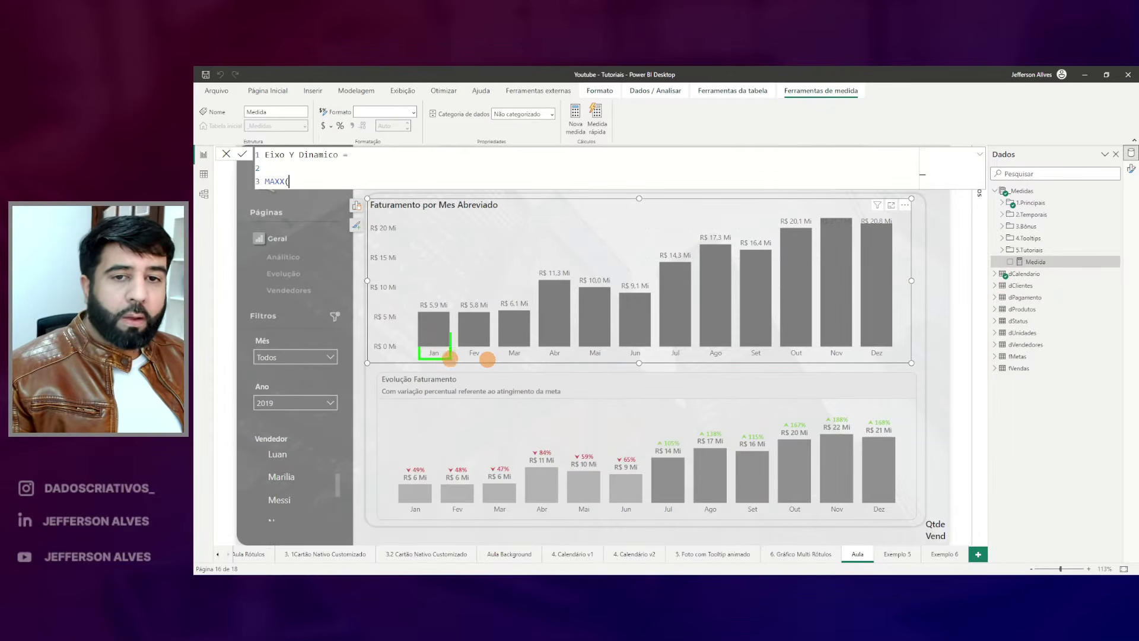
left_click_drag(450, 358, 901, 369)
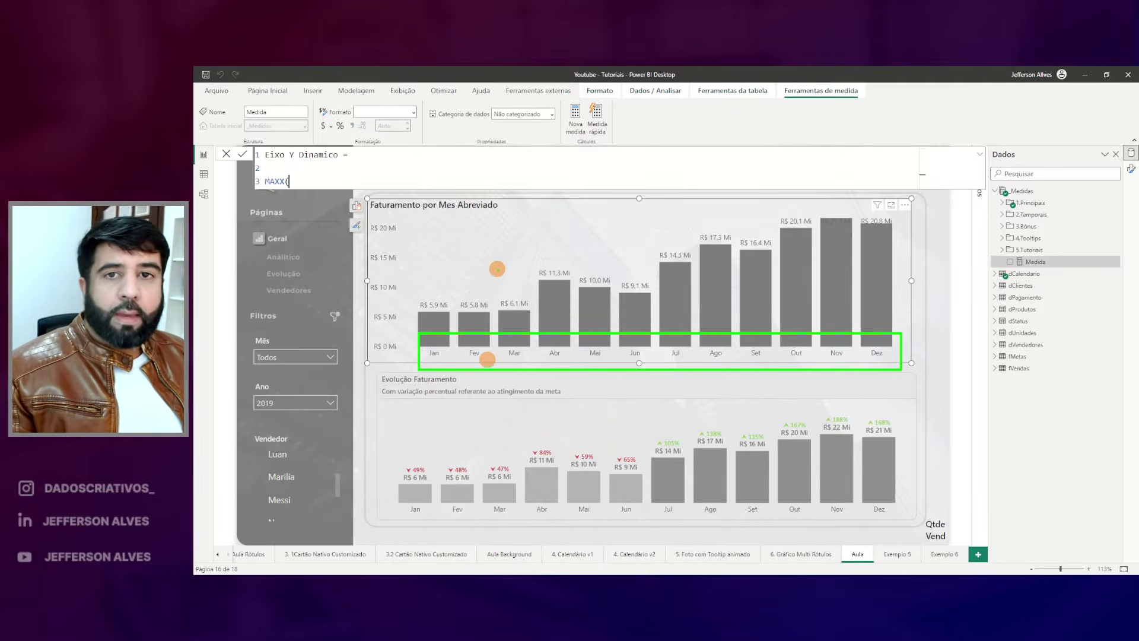
left_click_drag(431, 297, 684, 236)
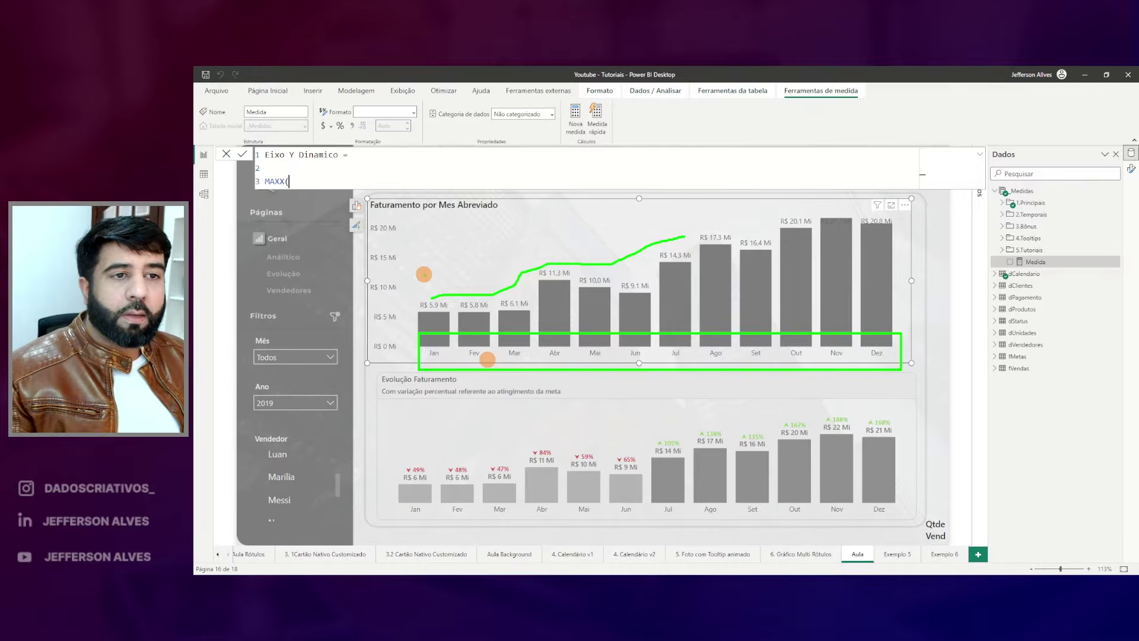
key("Escape")
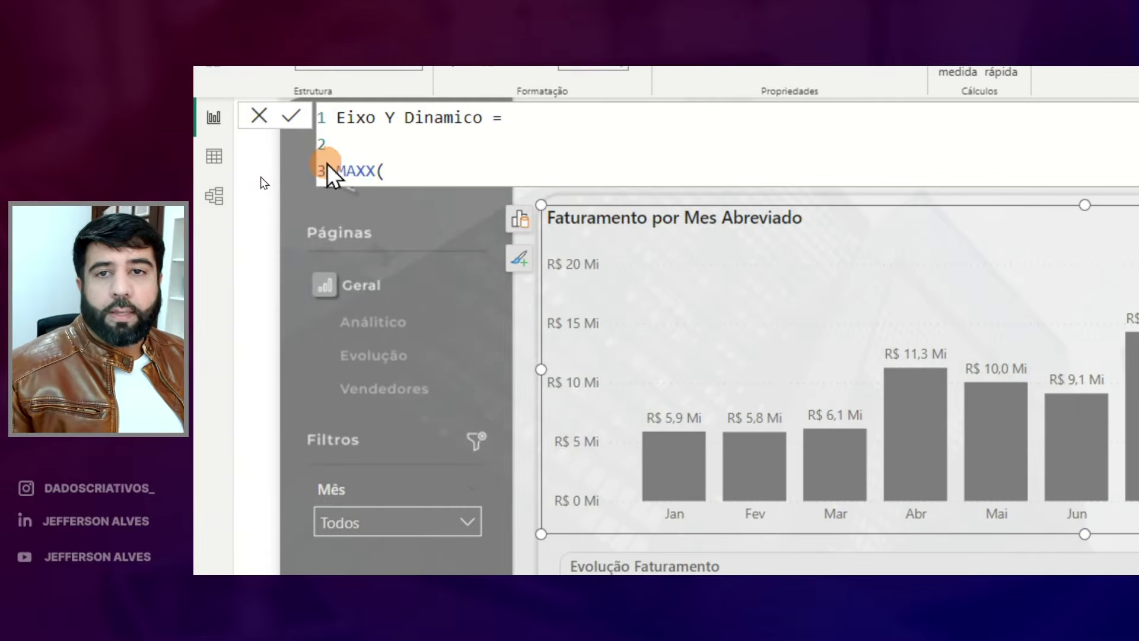
Declare the variable vTabela in the measure and remove the unfinished MAXX call.
left_click(259, 168)
key("Return")
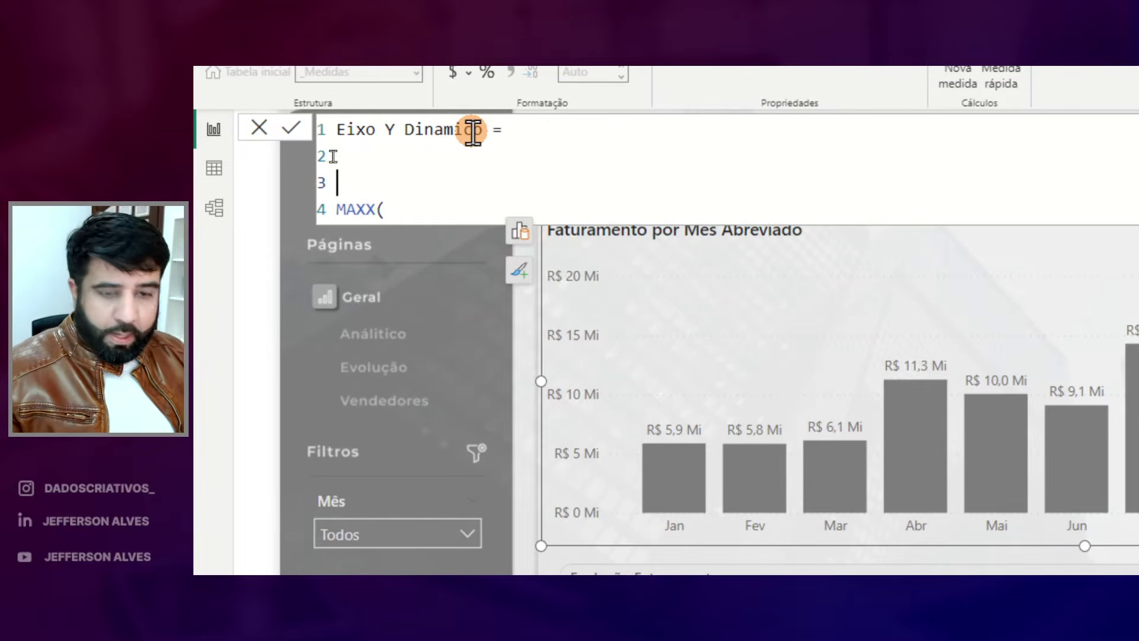
type("VAR ")
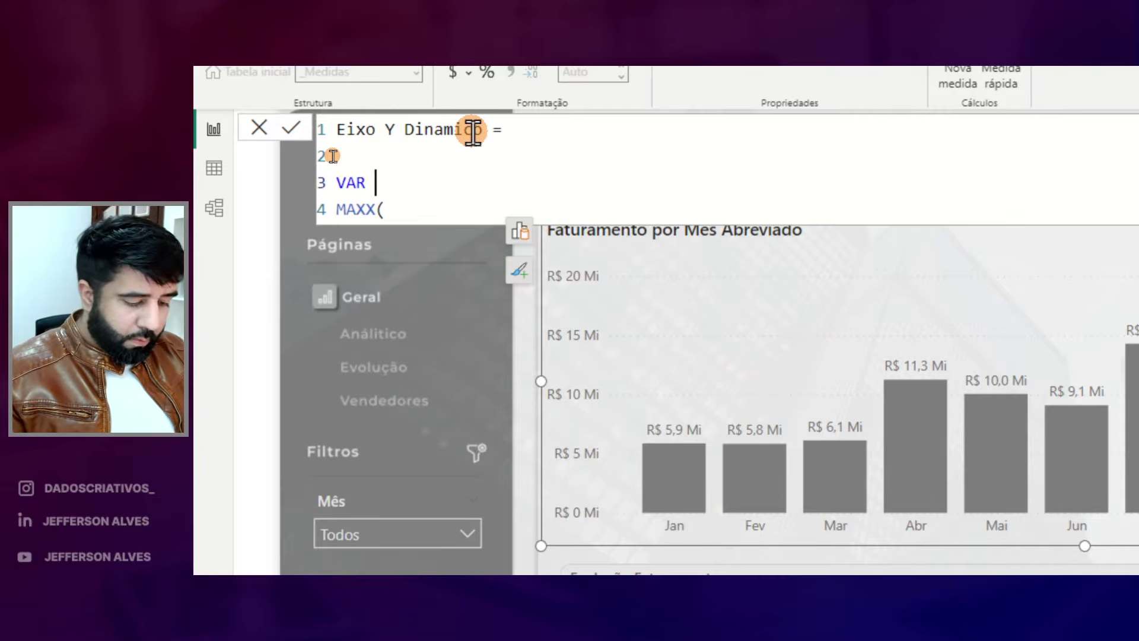
type("vTabela =")
key("Return")
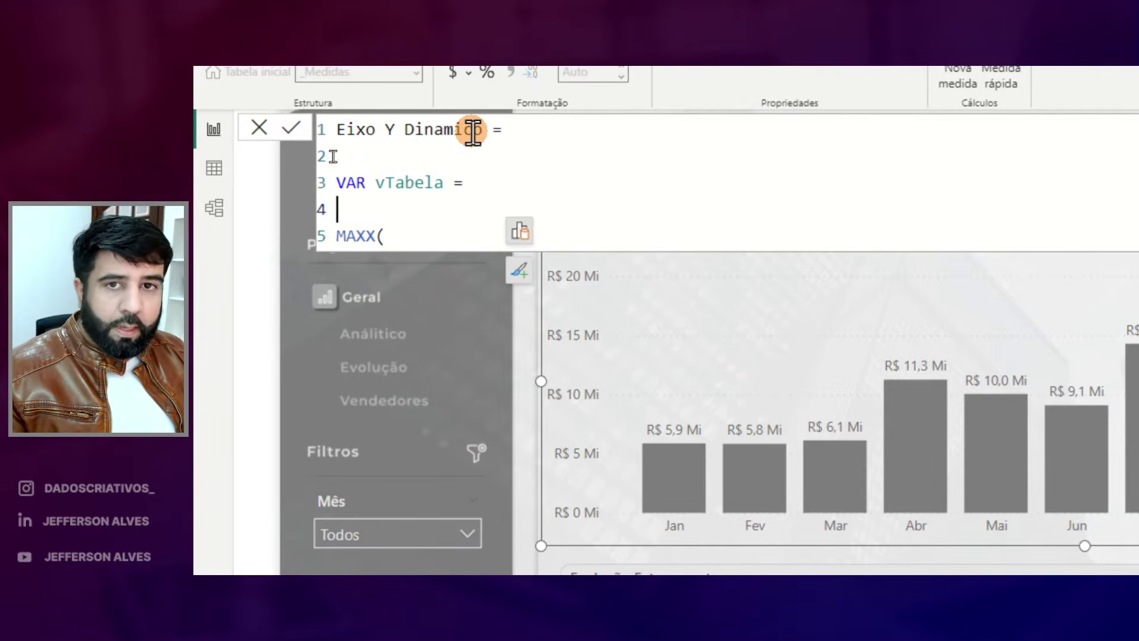
key("Tab")
left_click_drag(396, 235, 330, 237)
key("Delete")
key("BackSpace")
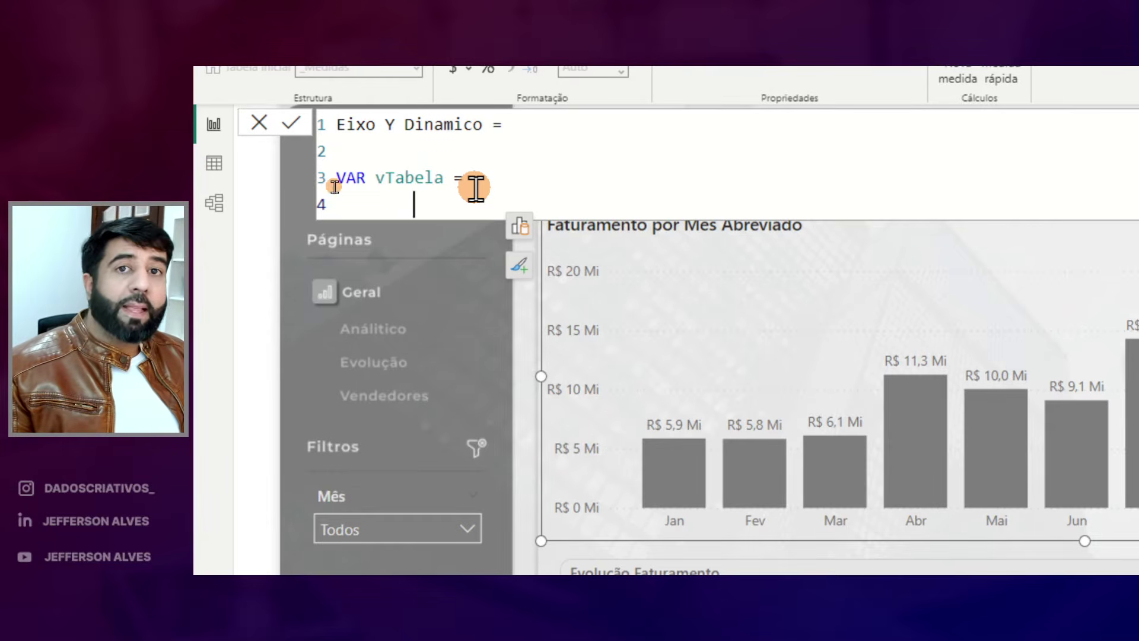
type("dcale")
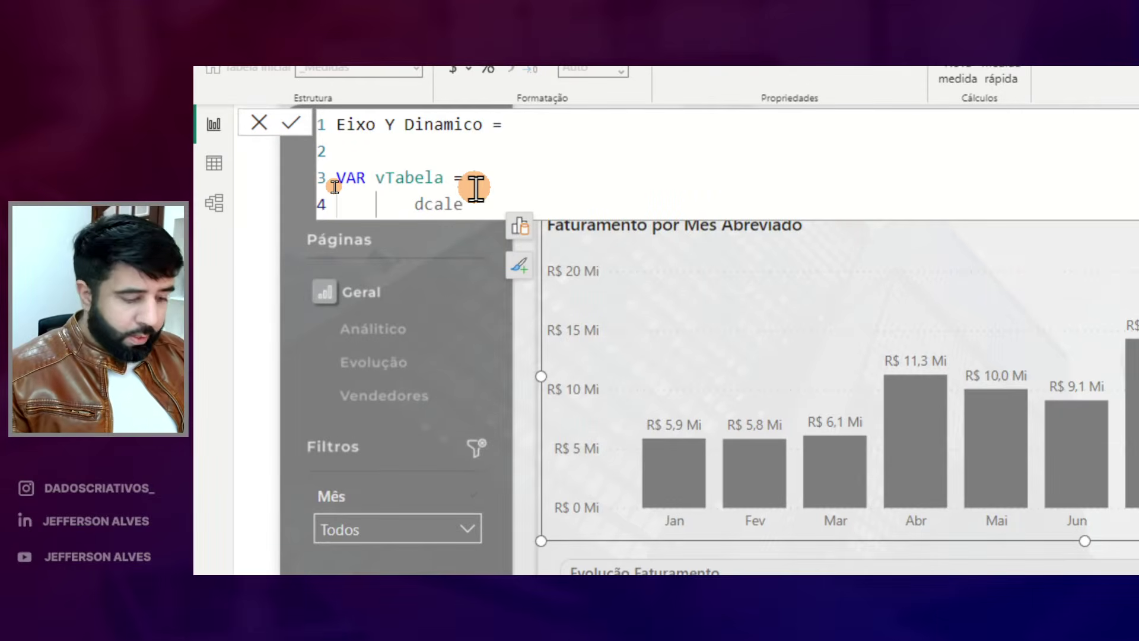
type("nenene")
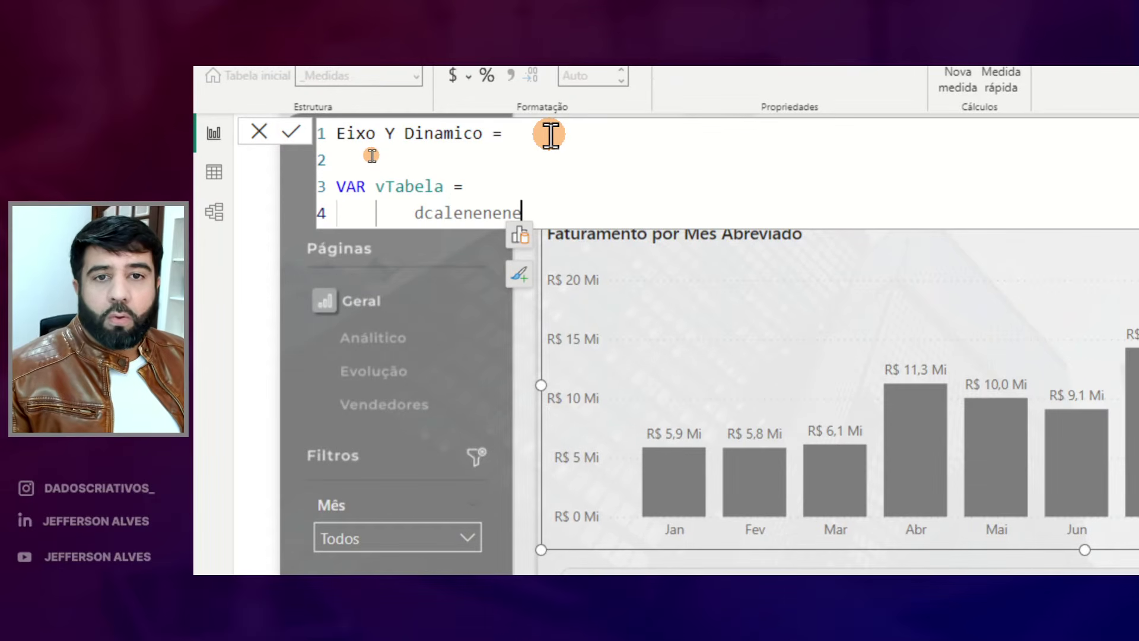
key("BackSpace")
key("BackSpace")
key("BackSpace")
key("BackSpace")
key("BackSpace")
key("BackSpace")
key("BackSpace")
key("BackSpace")
key("BackSpace")
key("BackSpace")
key("BackSpace")
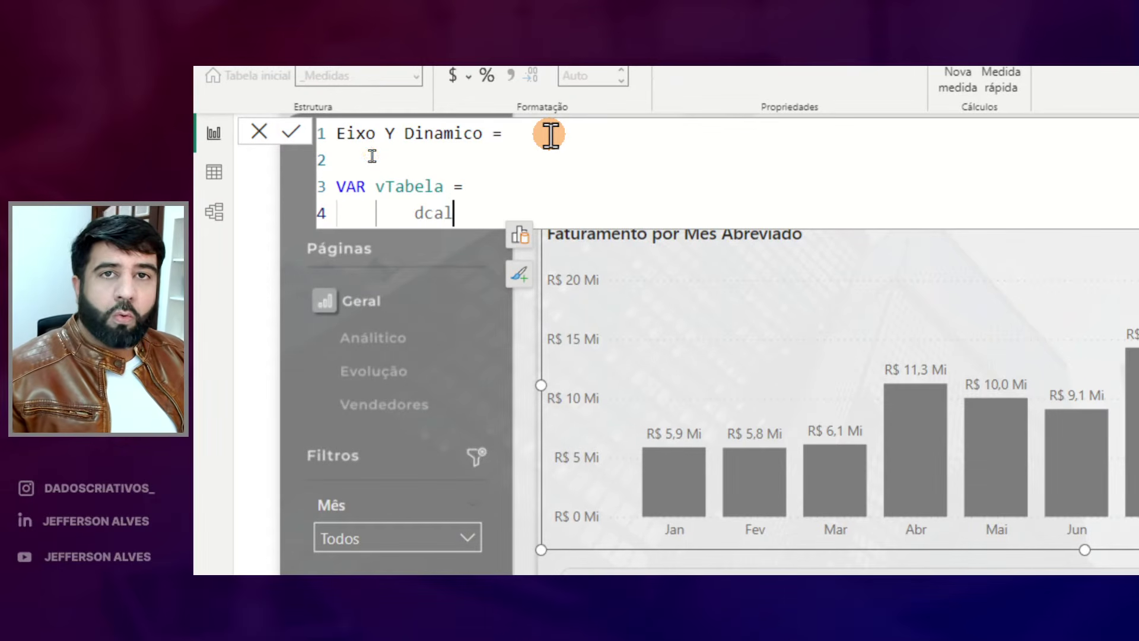
Define vTabela as ALLSELECTED( dCalendario[Mes Abreviado] ).
type("ALLSE")
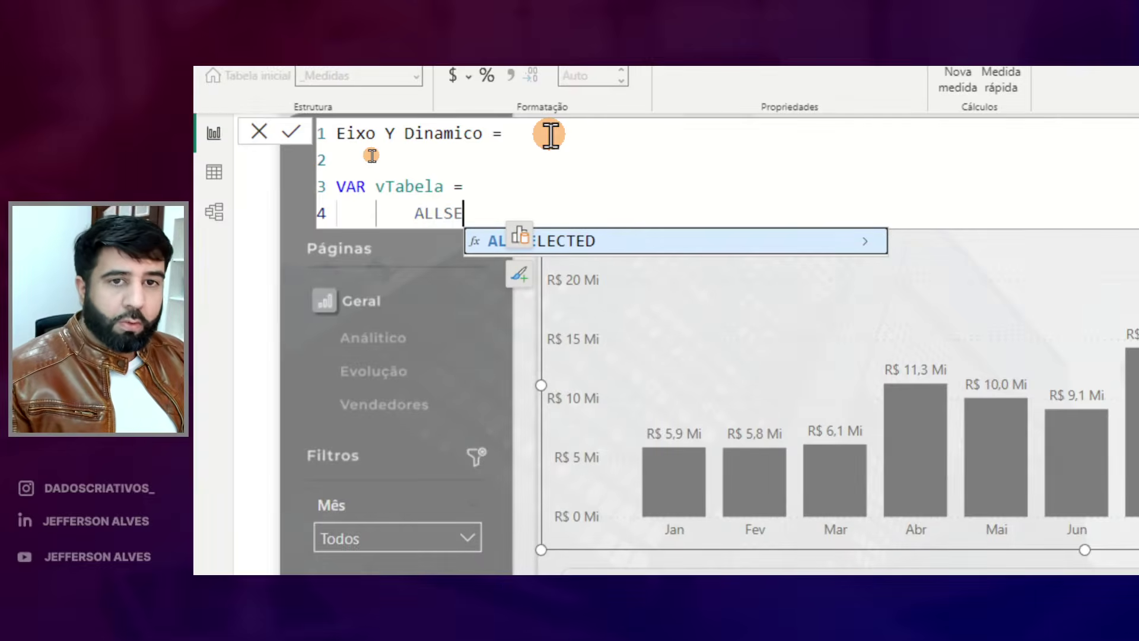
key("Tab")
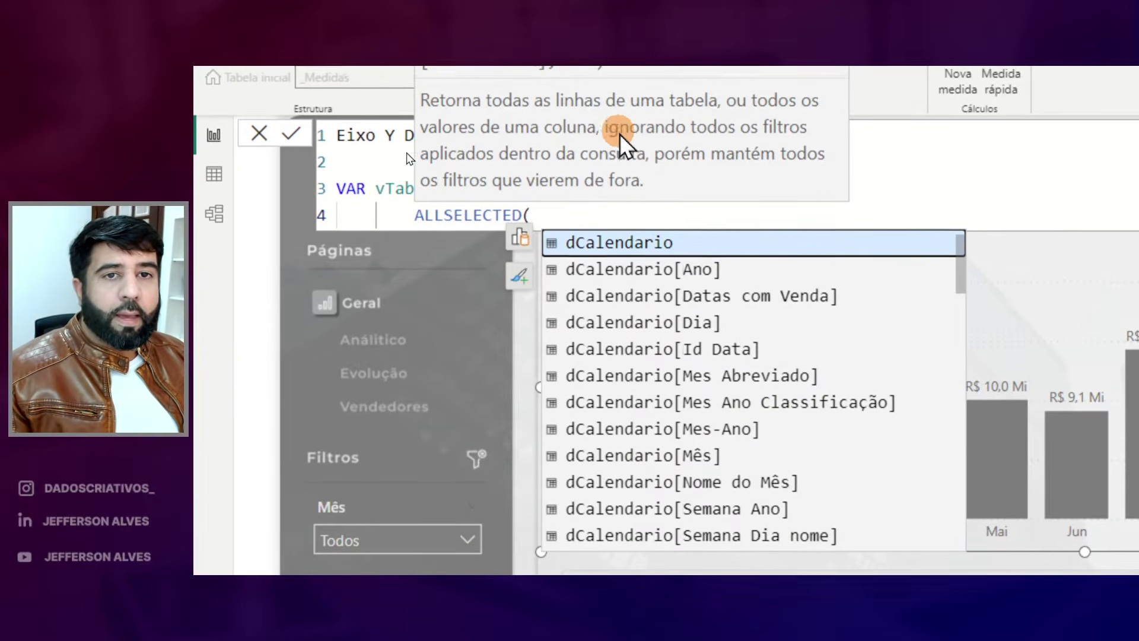
type("DCAL")
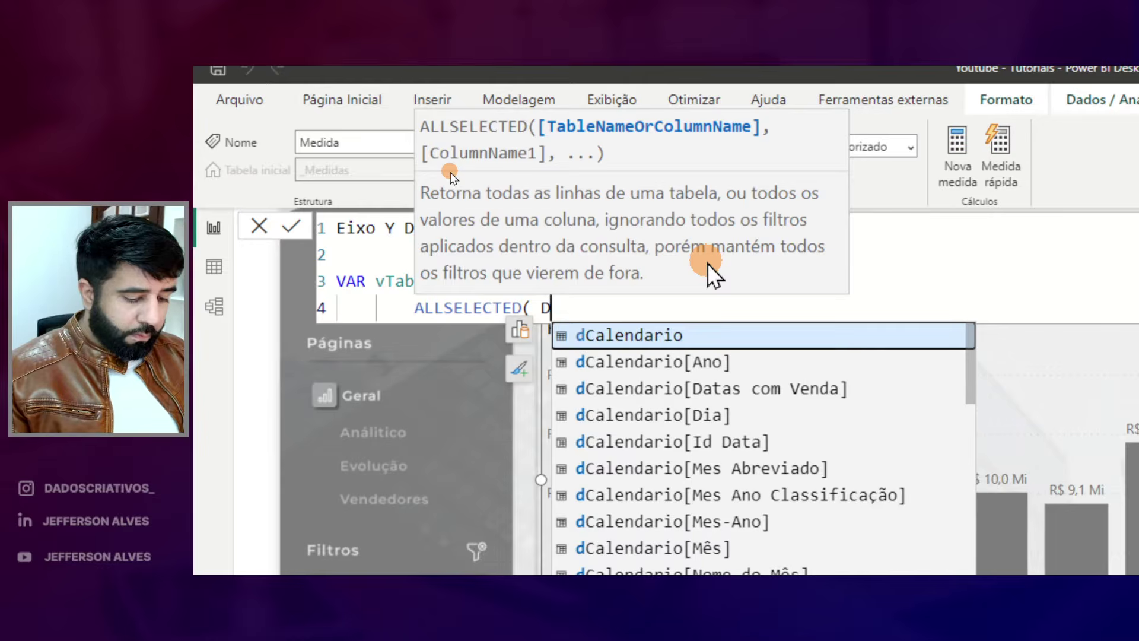
key("Down")
key("Down")
key("Down")
key("Down")
key("Down")
key("Tab")
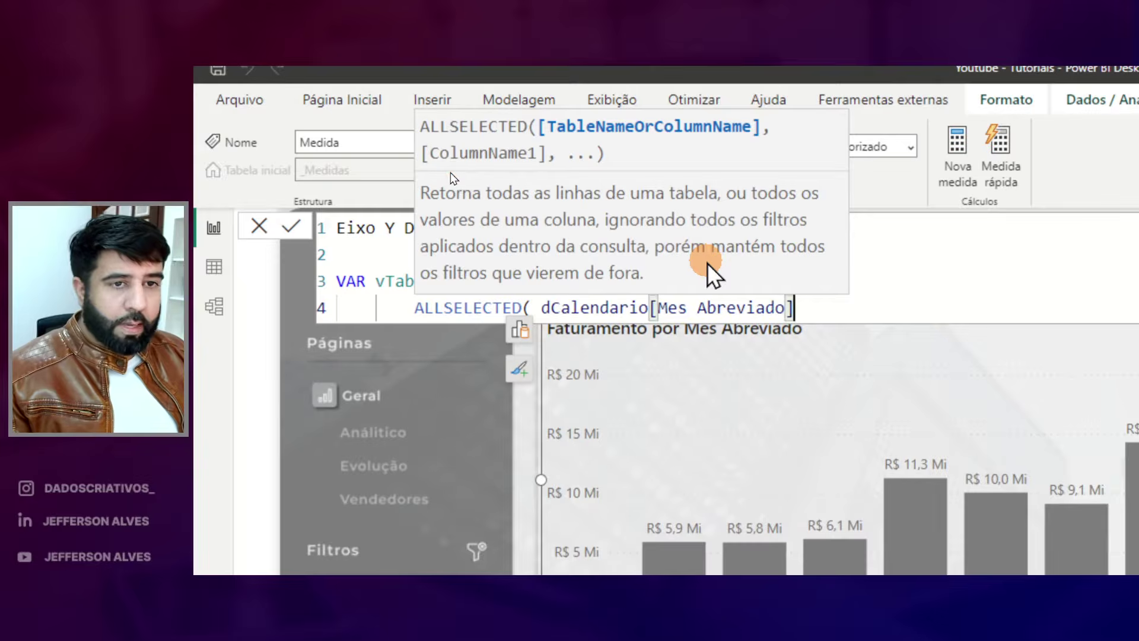
type(")")
key("shift+Return")
key("shift+Return")
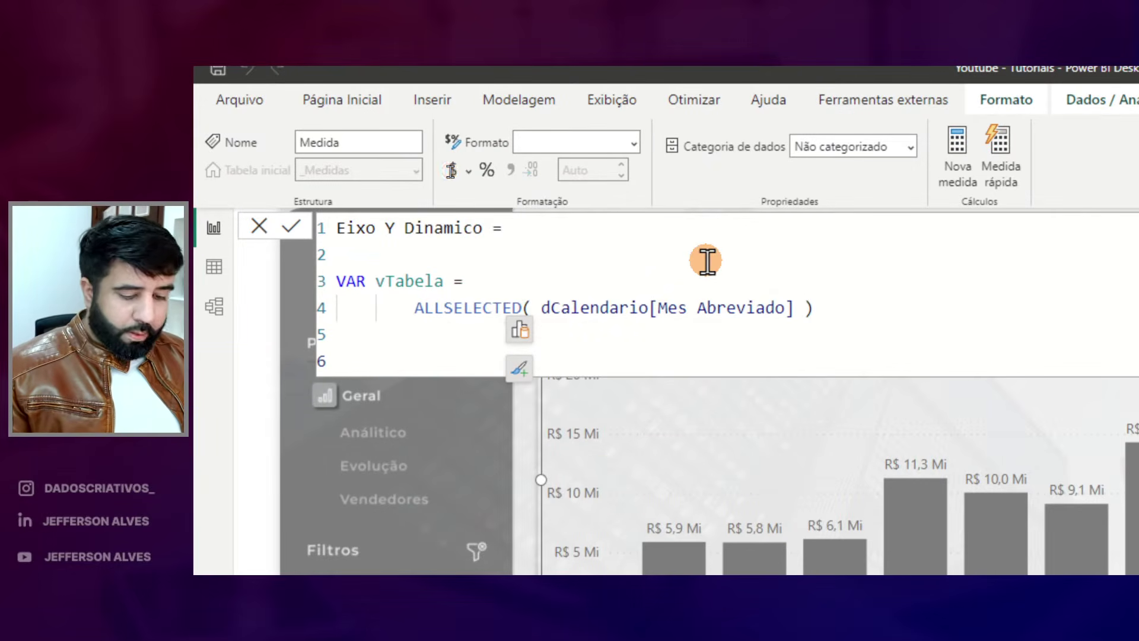
Add a RETURN clause below the vTabela variable and commit the Eixo Y Dinamico measure.
type("RETU")
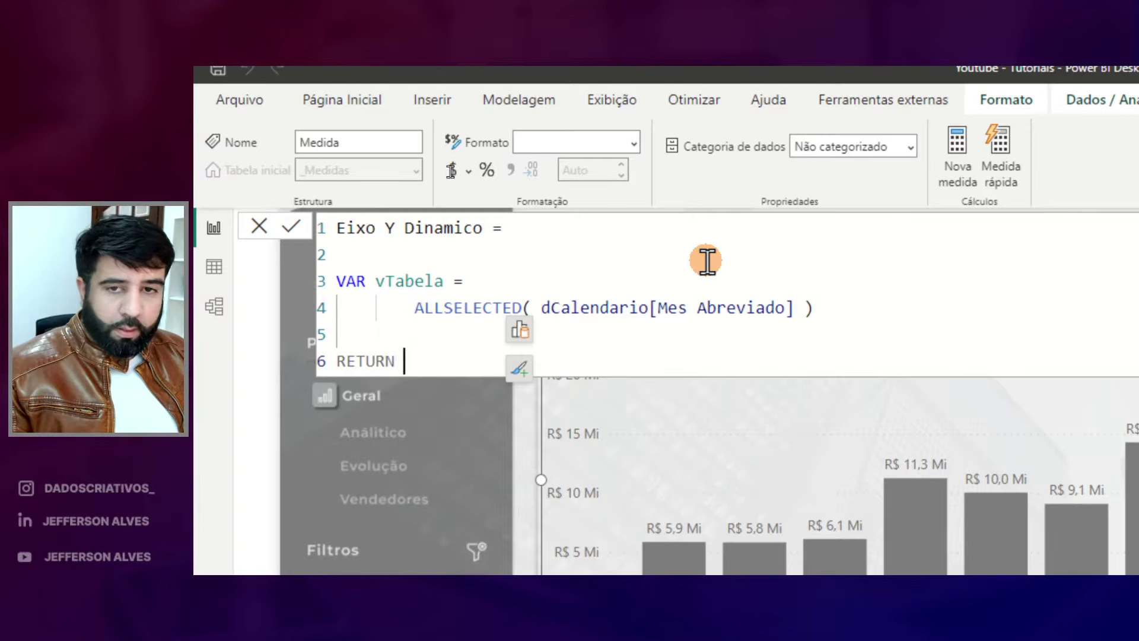
type("RN")
key("shift+Return")
key("Return")
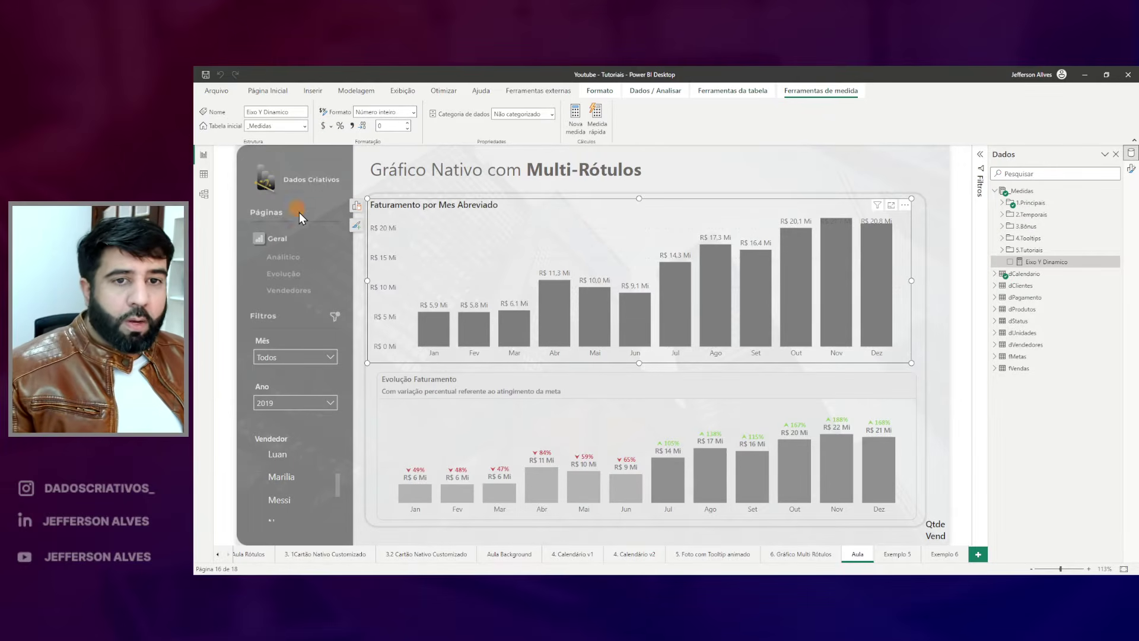
Try sorting the dCalendario column Mes Abreviado by Mes Abreviado itself and check the month order in the charts.
mouse_move(423, 336)
left_mouse_down()
mouse_move(547, 373)
mouse_move(896, 372)
left_mouse_up()
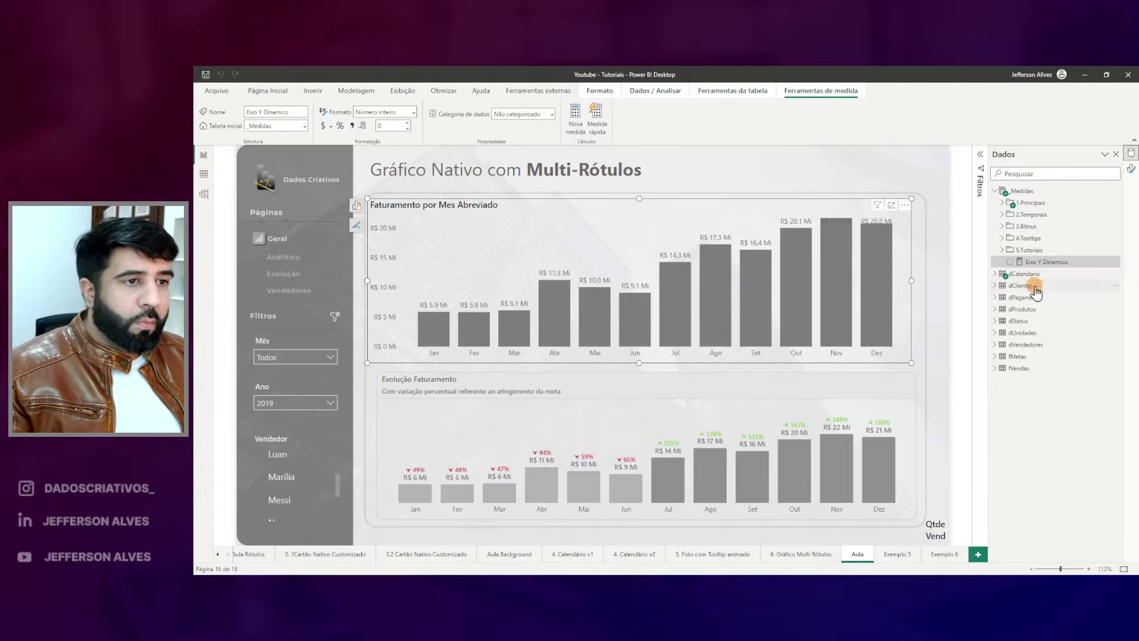
left_click(996, 275)
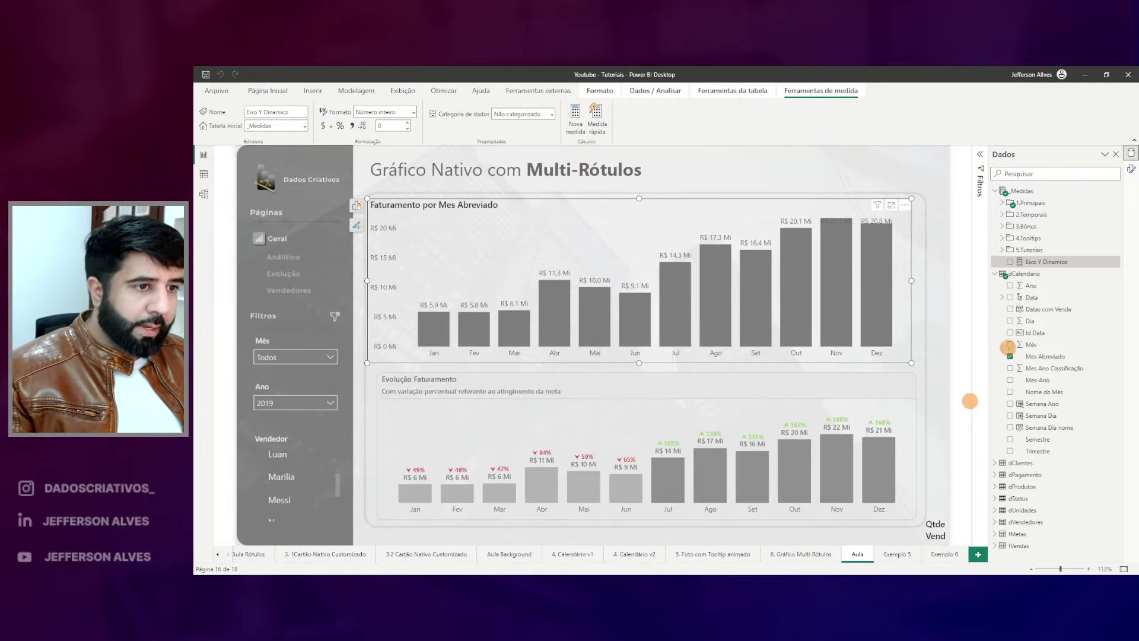
left_click(1043, 359)
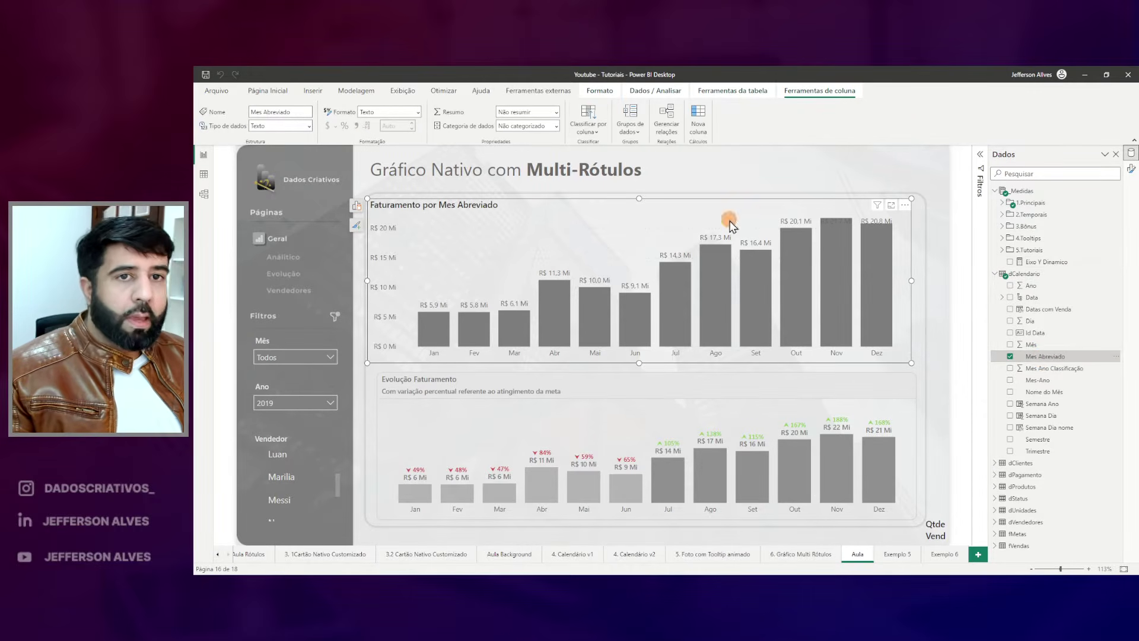
left_click(589, 127)
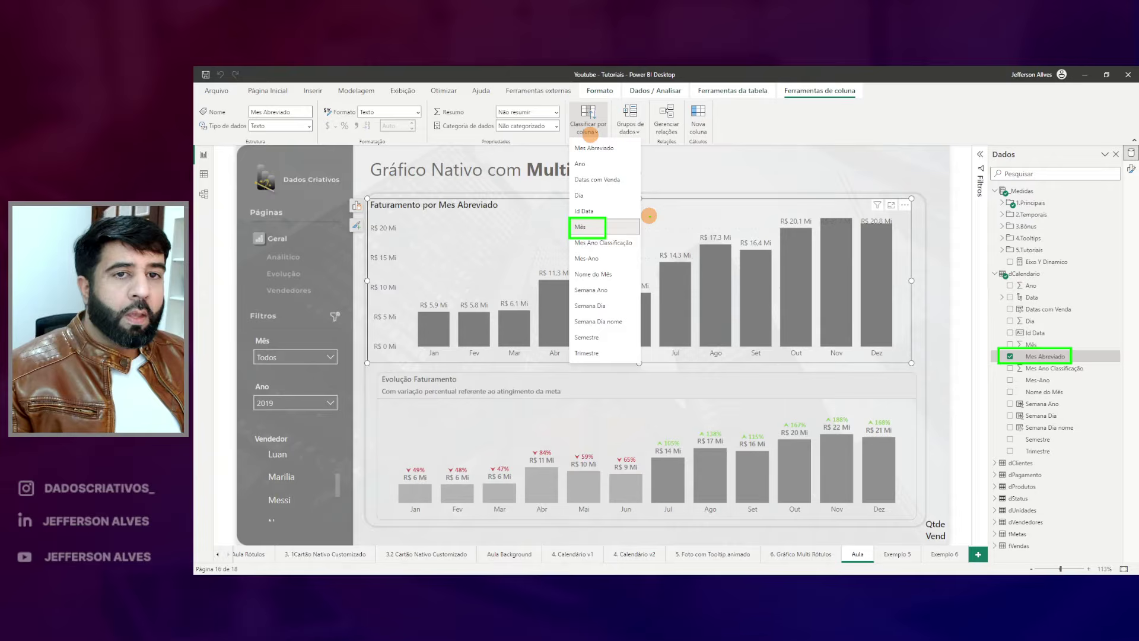
left_click(601, 164)
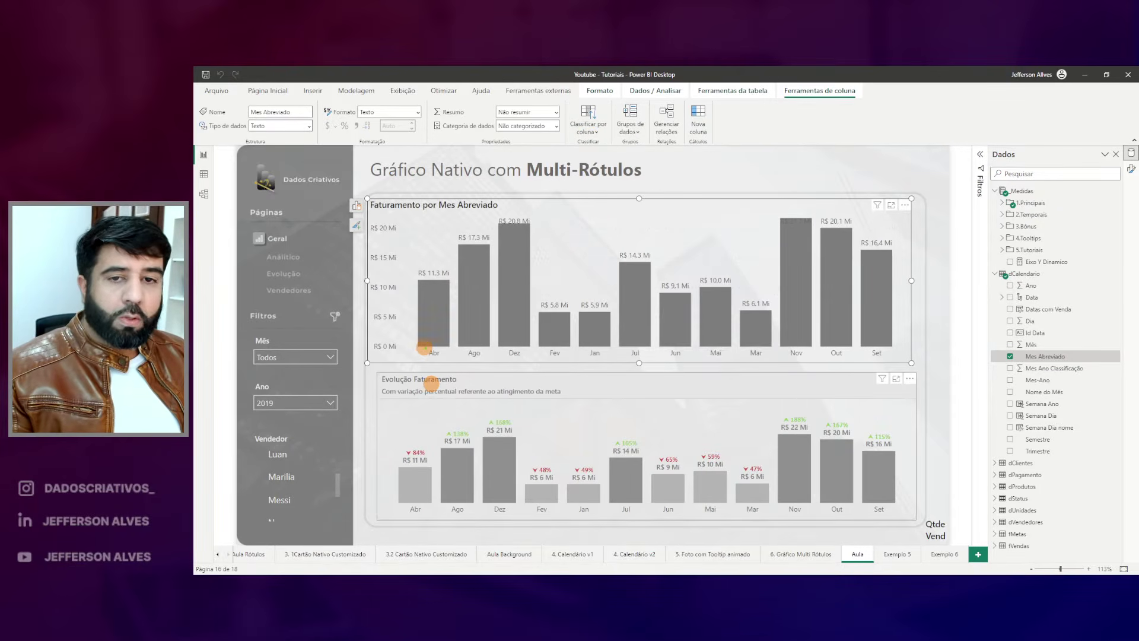
mouse_move(1033, 344)
left_mouse_down()
mouse_move(1044, 365)
mouse_move(1077, 340)
left_mouse_up()
mouse_move(435, 355)
left_mouse_down()
mouse_move(542, 357)
mouse_move(422, 347)
mouse_move(454, 345)
left_mouse_up()
left_click_drag(872, 342, 885, 345)
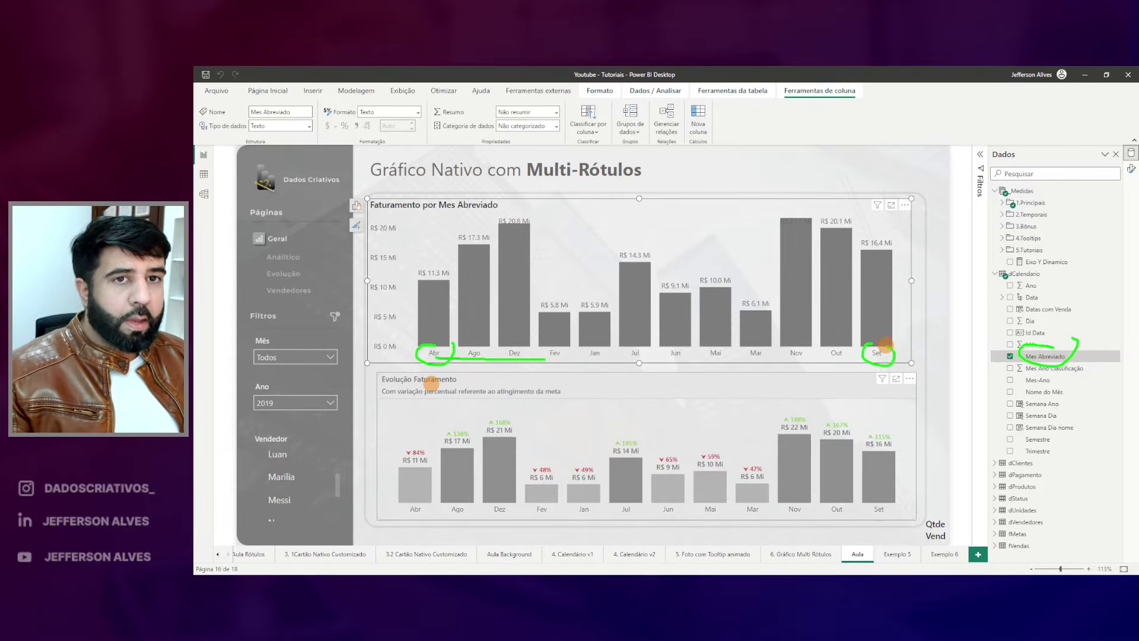
key("Escape")
Sort the Mes Abreviado column by Mês and check the month order in the new chart.
left_click(594, 137)
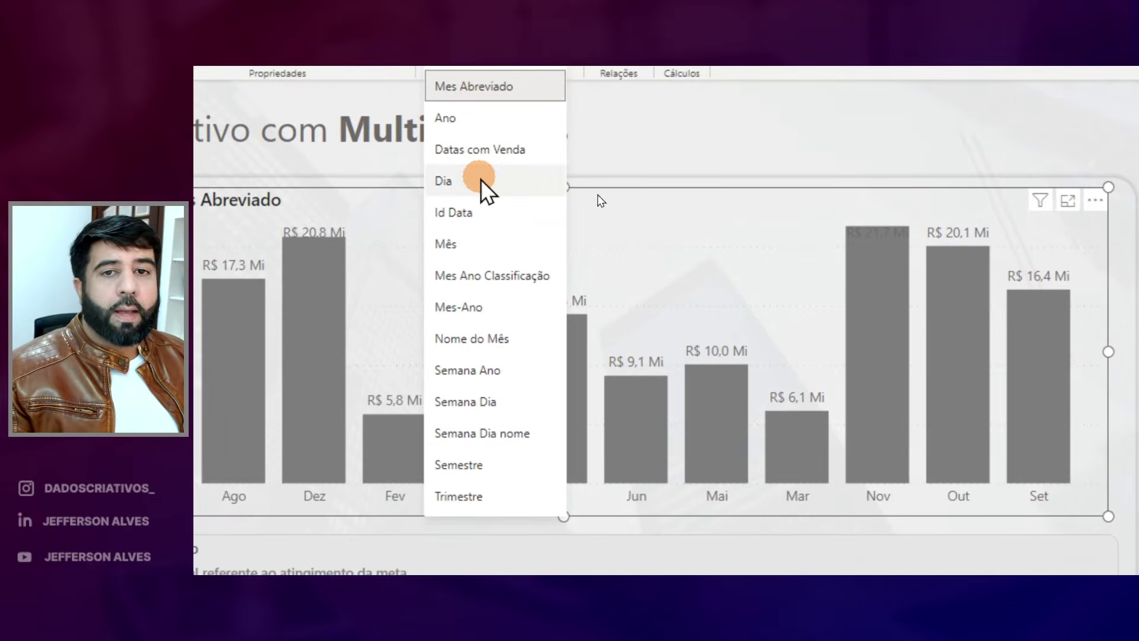
left_click(456, 247)
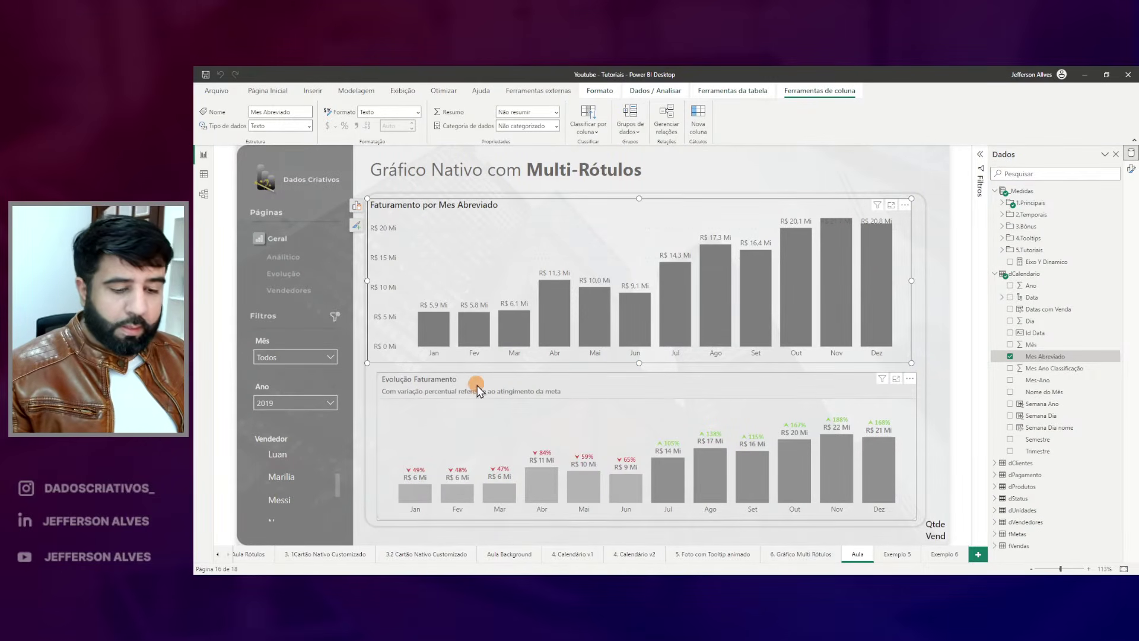
left_click_drag(437, 359, 895, 354)
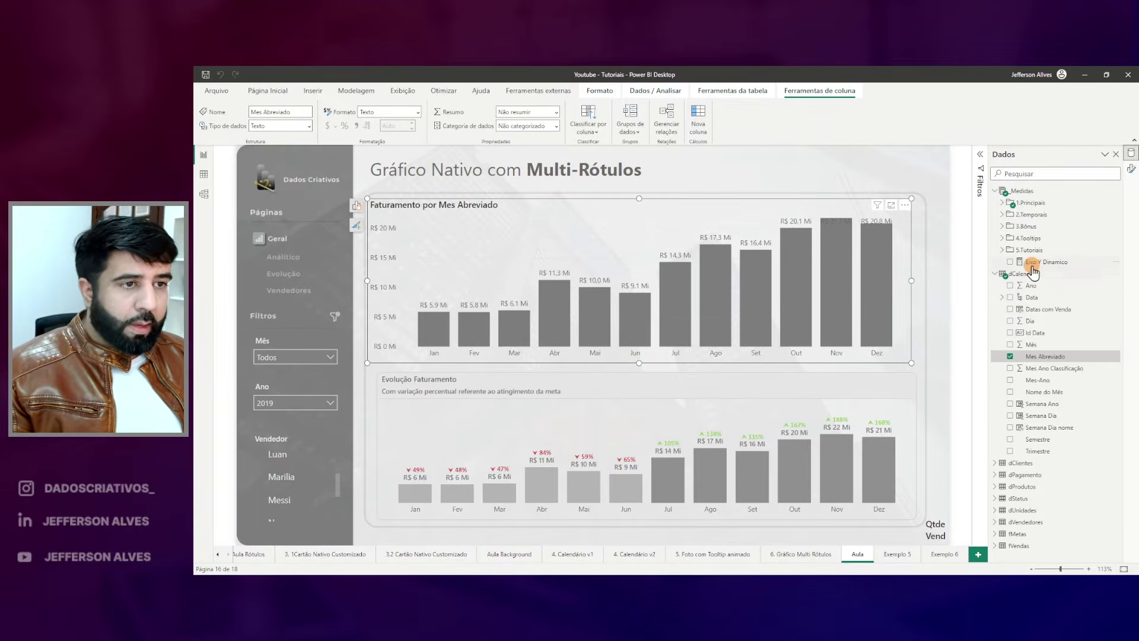
left_click_drag(1012, 334, 1041, 350)
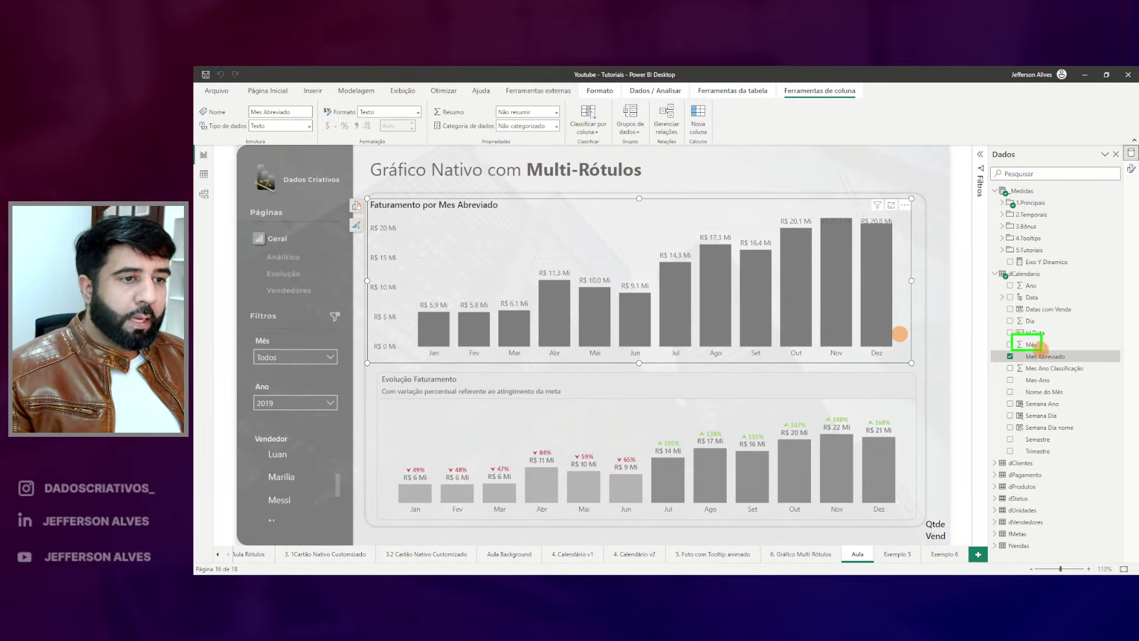
left_click_drag(885, 354, 513, 362)
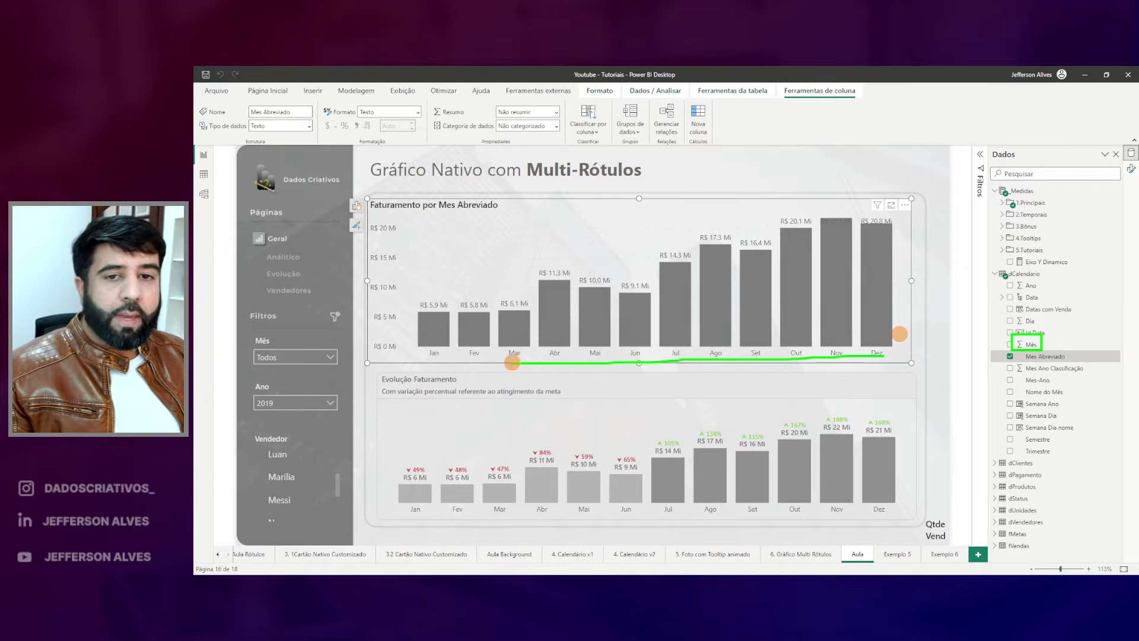
Add dCalendario[Mês] as a second column in the ALLSELECTED of the Eixo Y Dinamico measure's vTabela variable.
left_click(1053, 261)
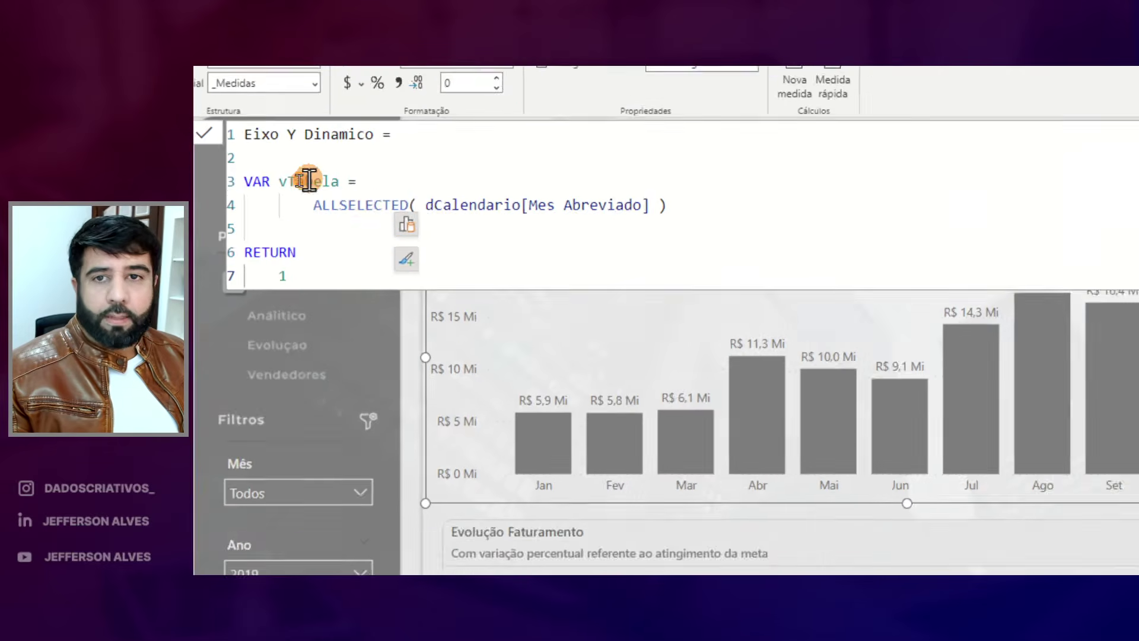
left_click(328, 194)
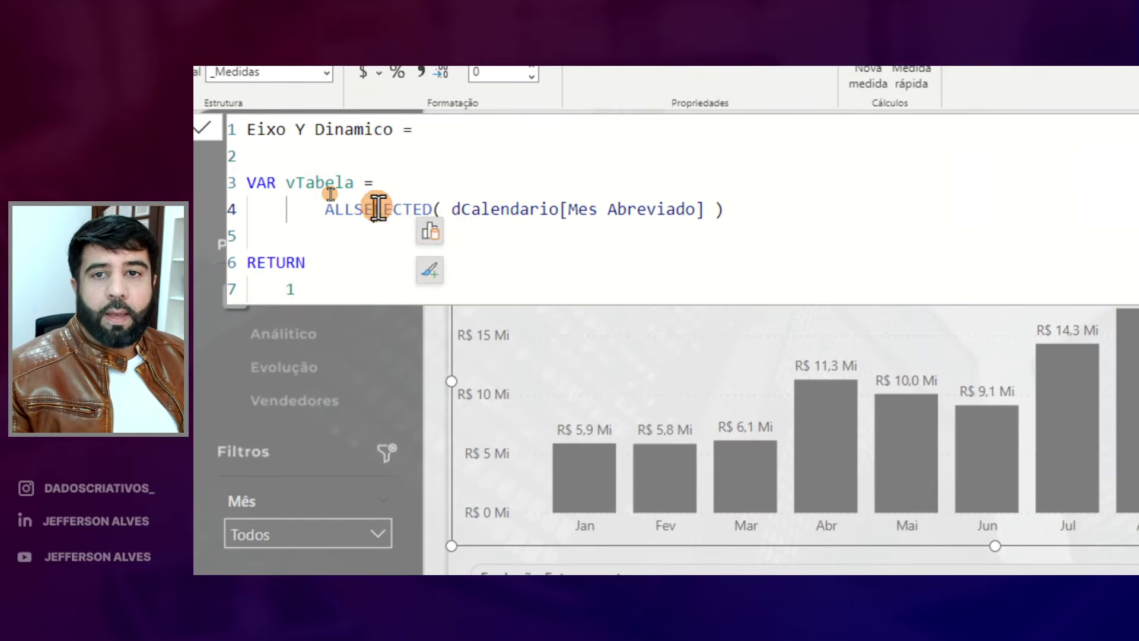
mouse_move(568, 509)
left_mouse_down()
mouse_move(602, 541)
mouse_move(926, 530)
left_mouse_up()
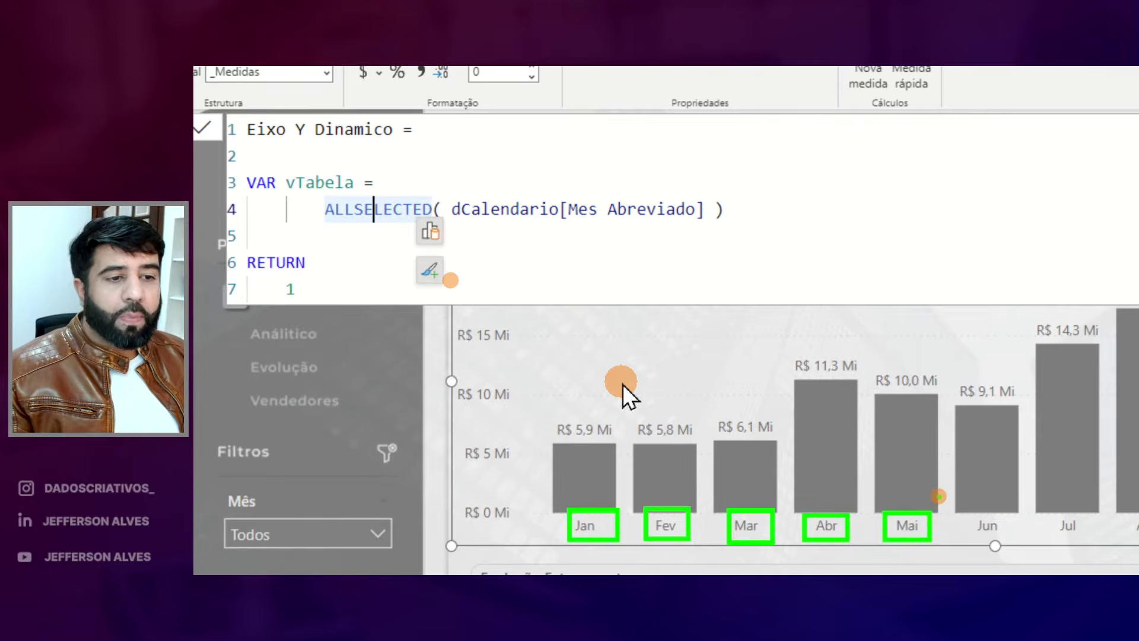
key("Escape")
left_click(706, 210)
type(", V")
key("BackSpace")
type("DC")
key("Down")
key("Down")
key("Down")
key("Down")
key("Down")
key("Down")
key("Down")
key("Down")
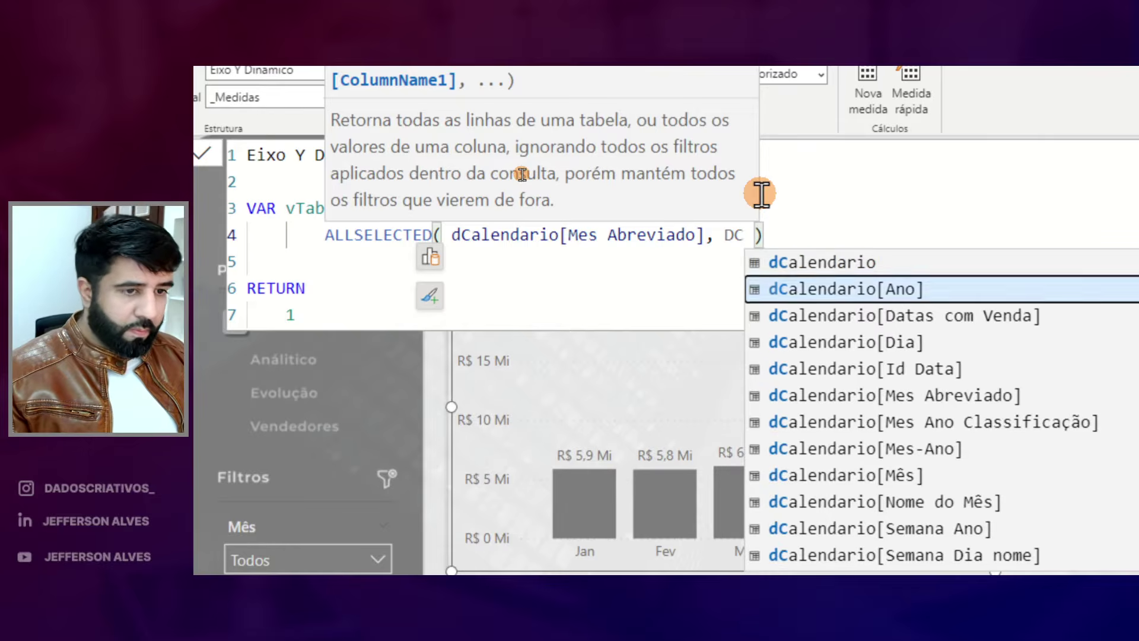
key("Tab")
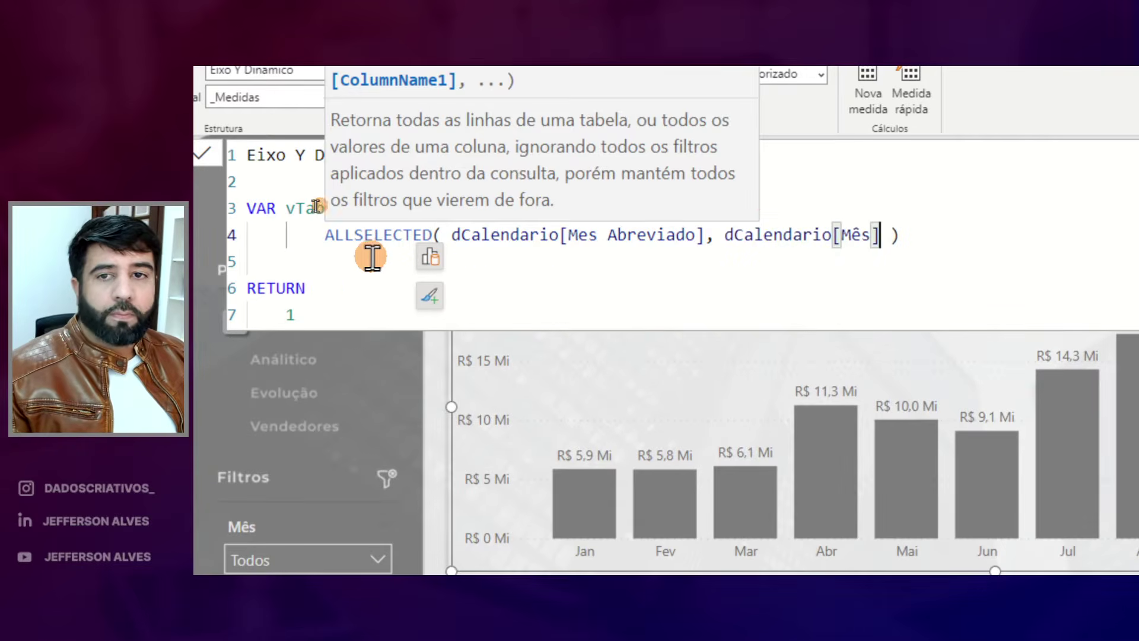
Insert an empty line above the RETURN clause and close the measure's formula editor.
left_click(338, 253)
key("Return")
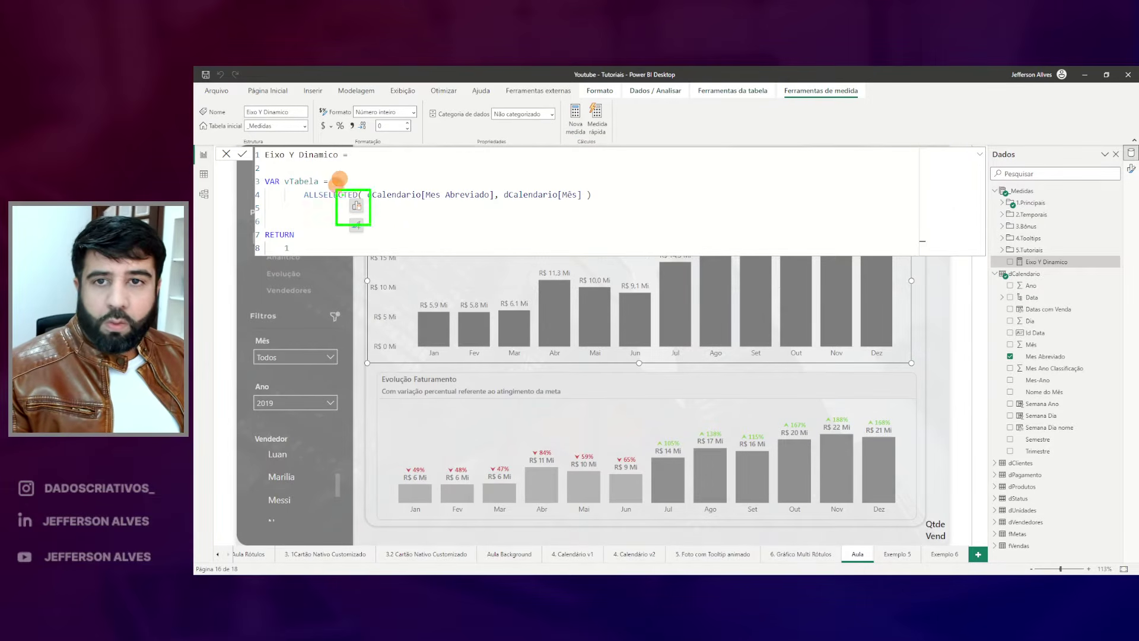
key("Escape")
left_click(760, 168)
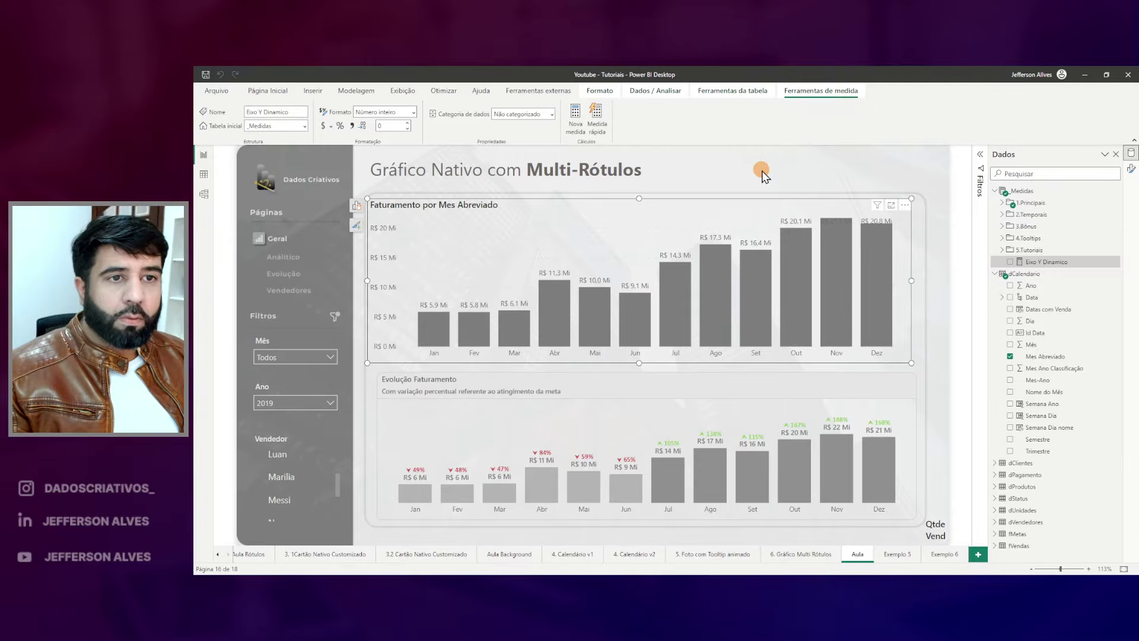
Add a vMaior_valor variable to the Eixo Y Dinamico measure, starting a MAXX over vTabela.
left_click(1046, 262)
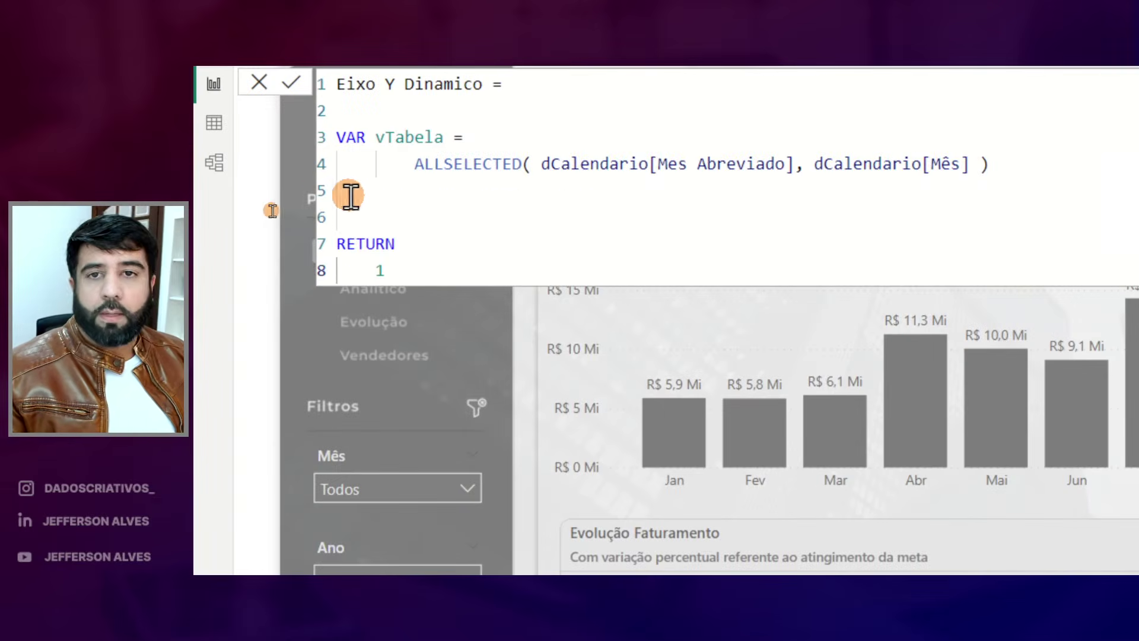
left_click(326, 212)
key("Return")
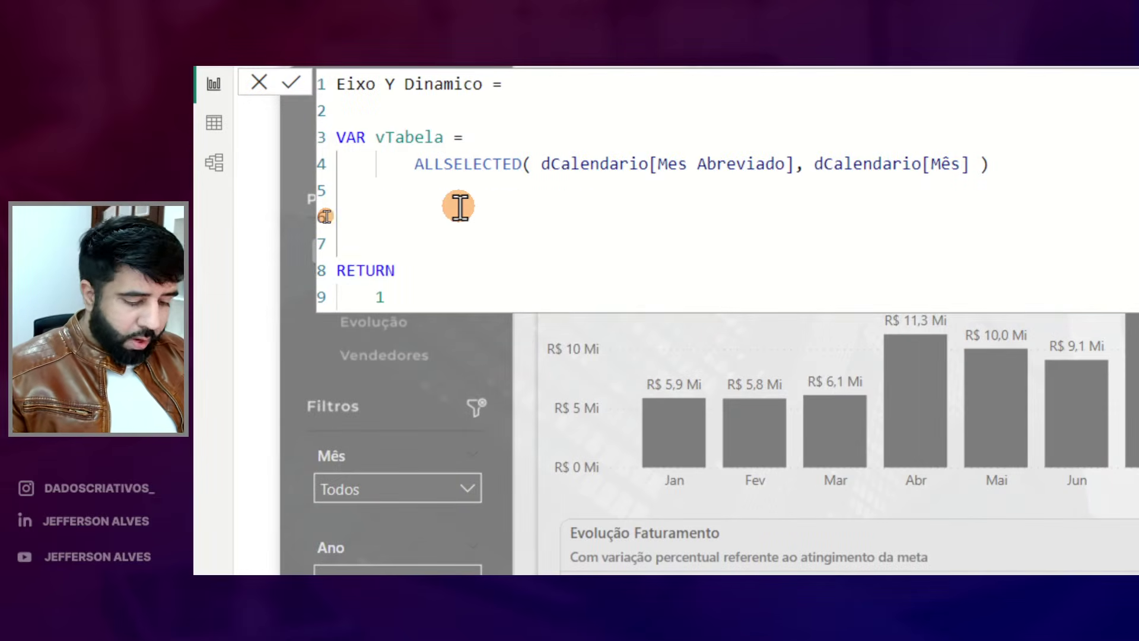
type("VAR vMaio")
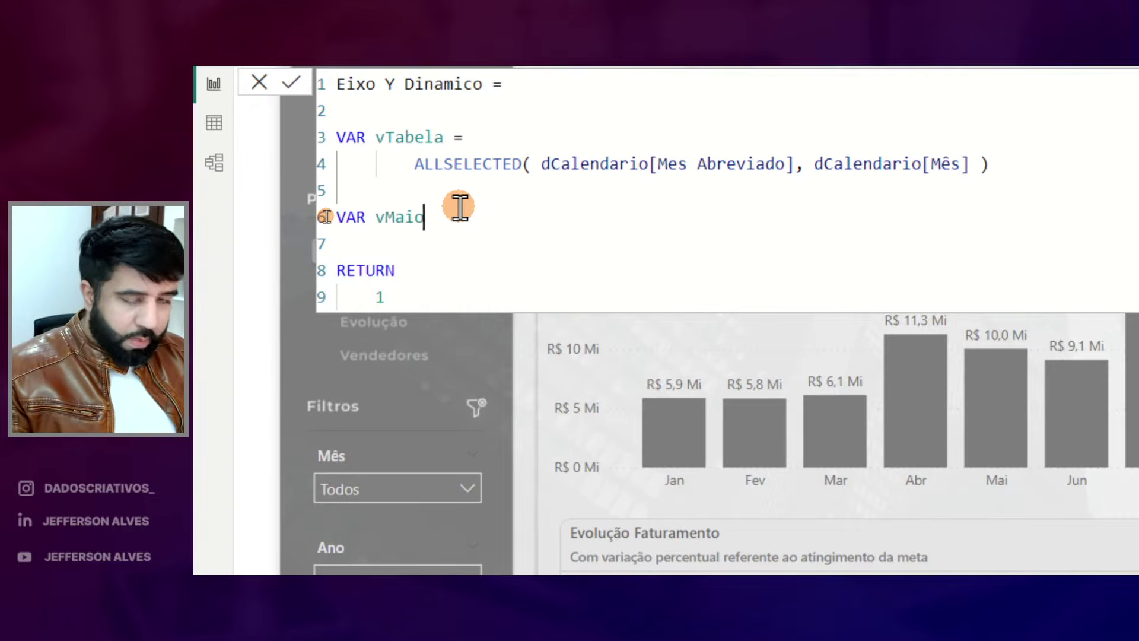
type("r_valor =")
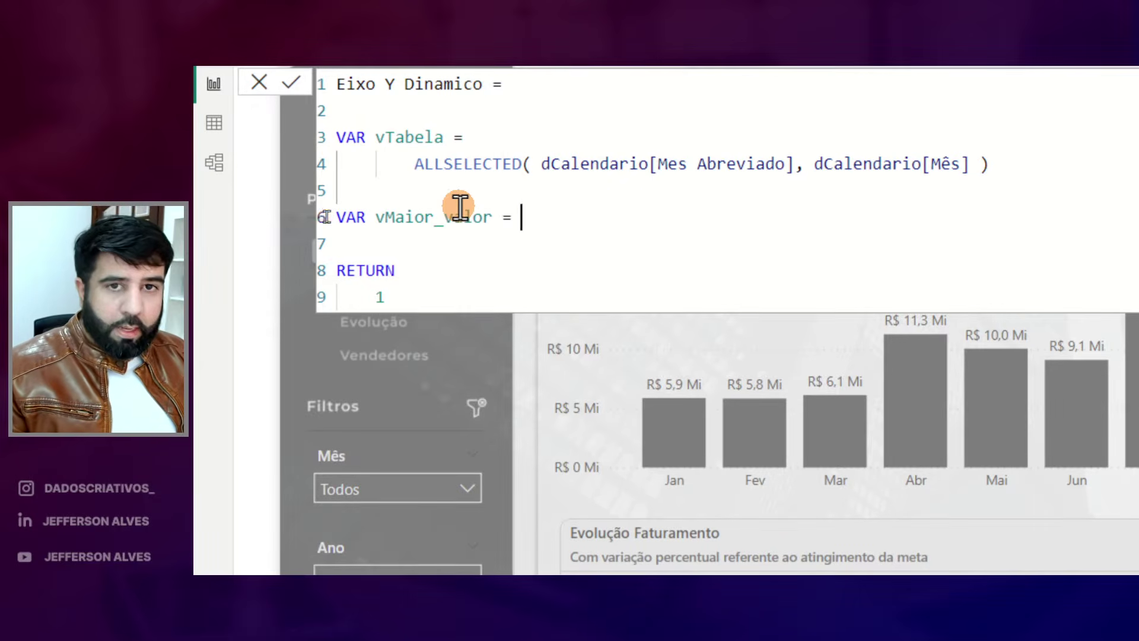
key("Return")
type("MAXX(")
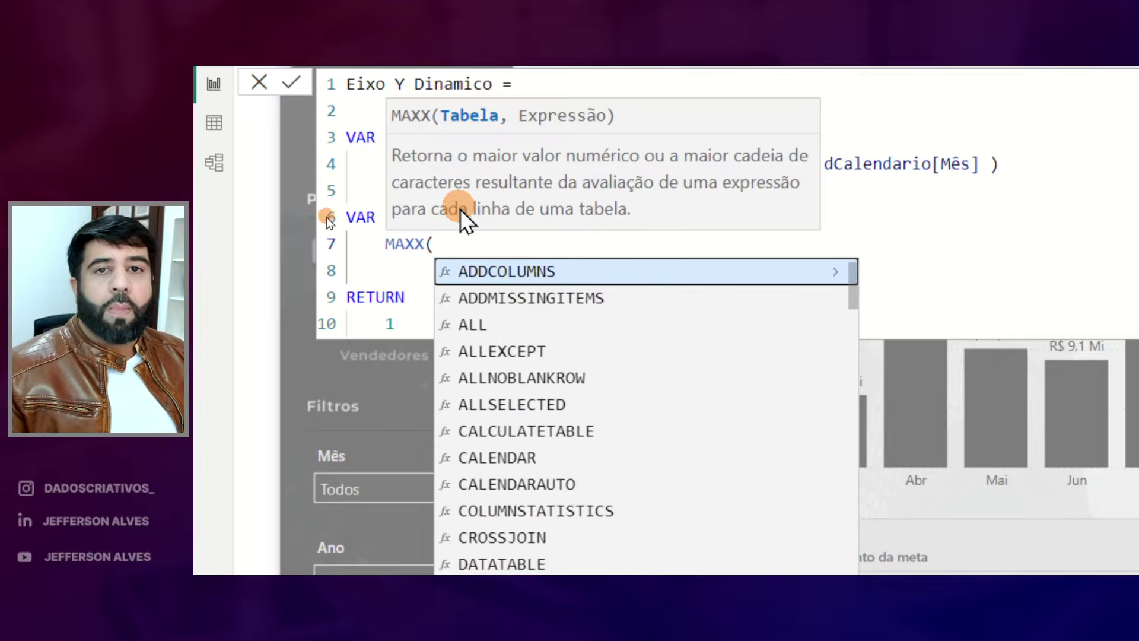
key("Return")
type("VT")
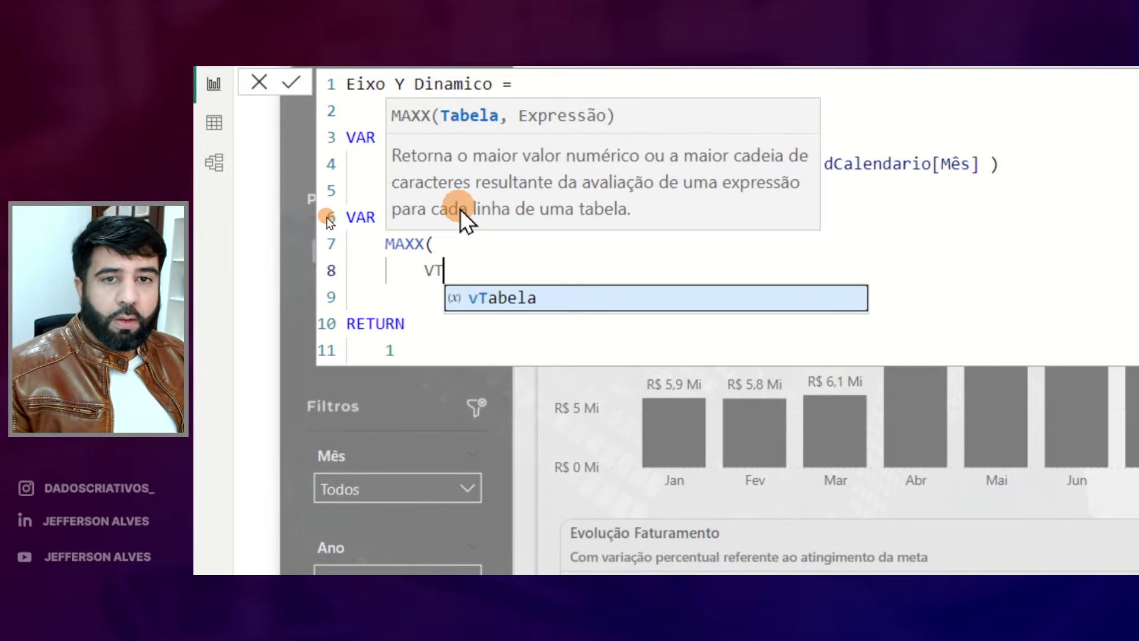
key("Tab")
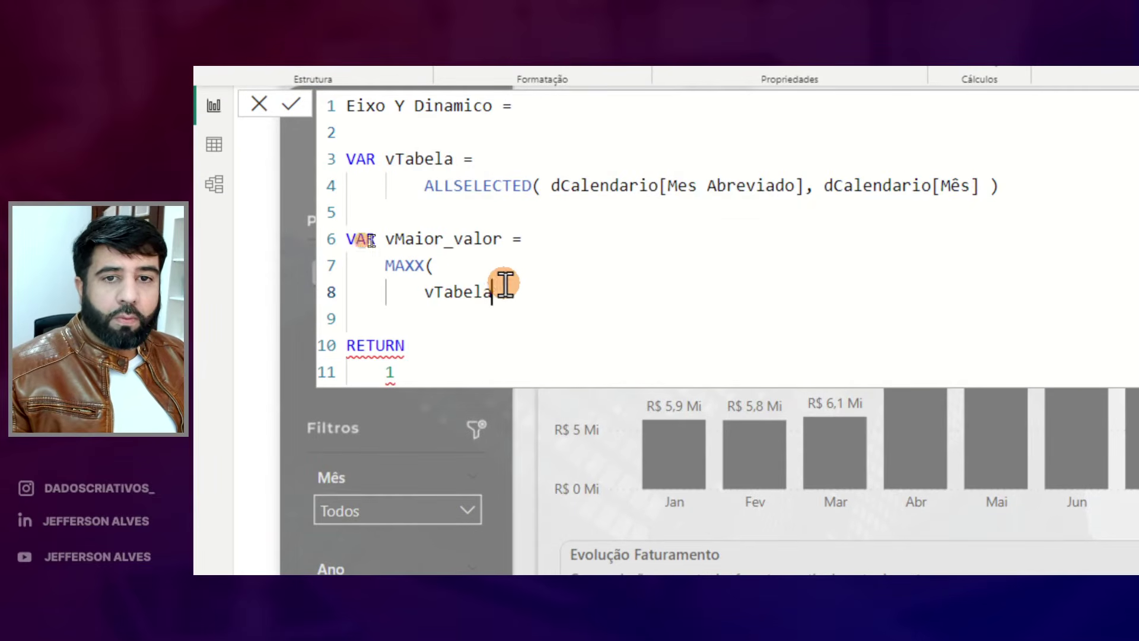
Complete the MAXX function with the [Faturamento] measure as its expression.
type(",")
key("Return")
type("fatu")
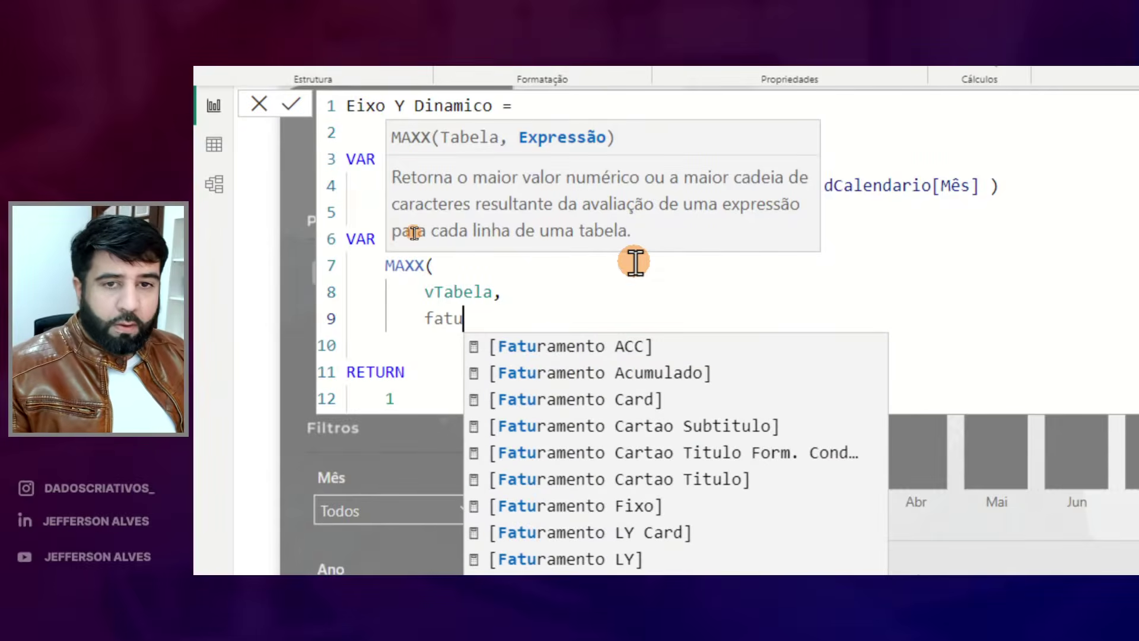
key("Tab")
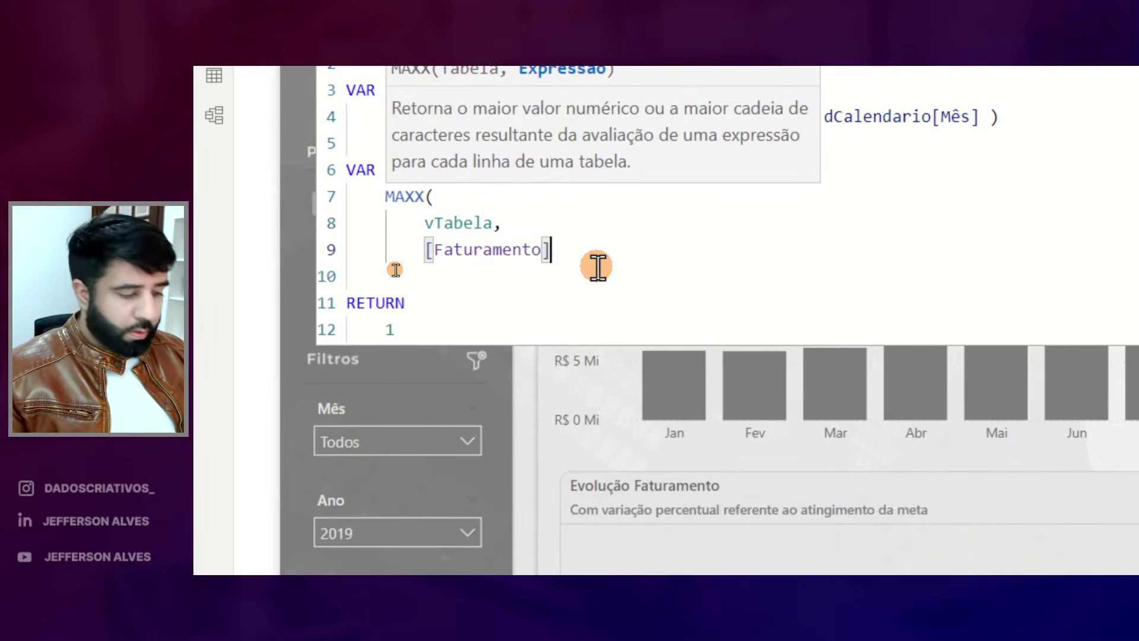
key("Return")
key("BackSpace")
type(")")
Make the Eixo Y Dinamico measure return vMaior_valor and commit it.
double_click(442, 184)
key("ctrl+c")
double_click(420, 369)
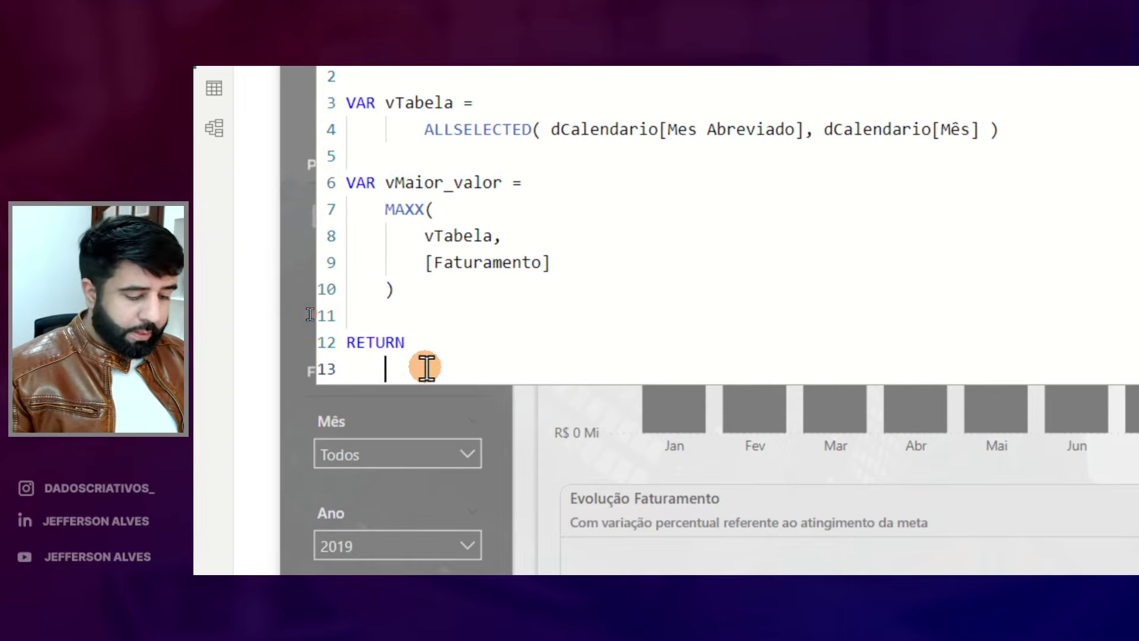
key("ctrl+v")
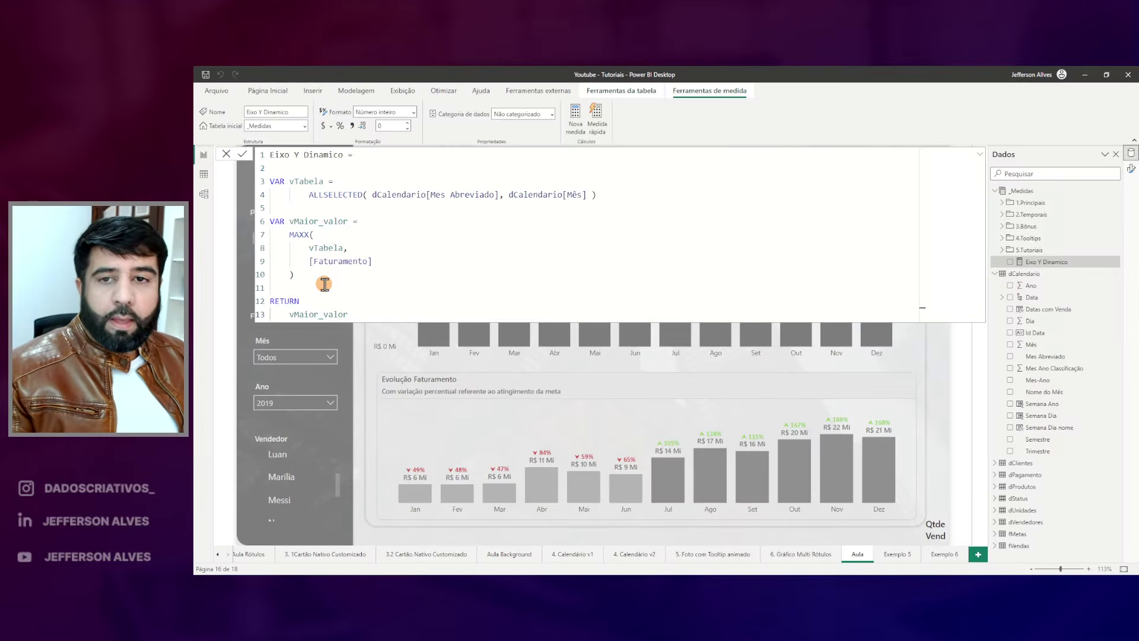
key("Return")
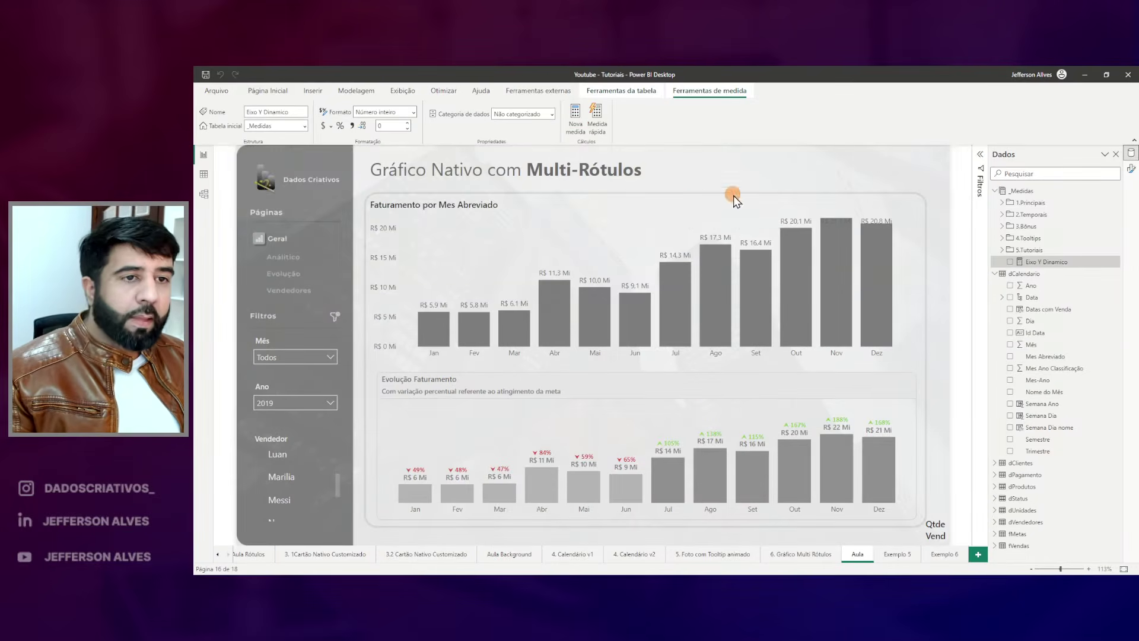
Add the Eixo Y Dinamico measure as a second series in the Faturamento por Mes Abreviado chart.
left_click_drag(411, 216, 897, 360)
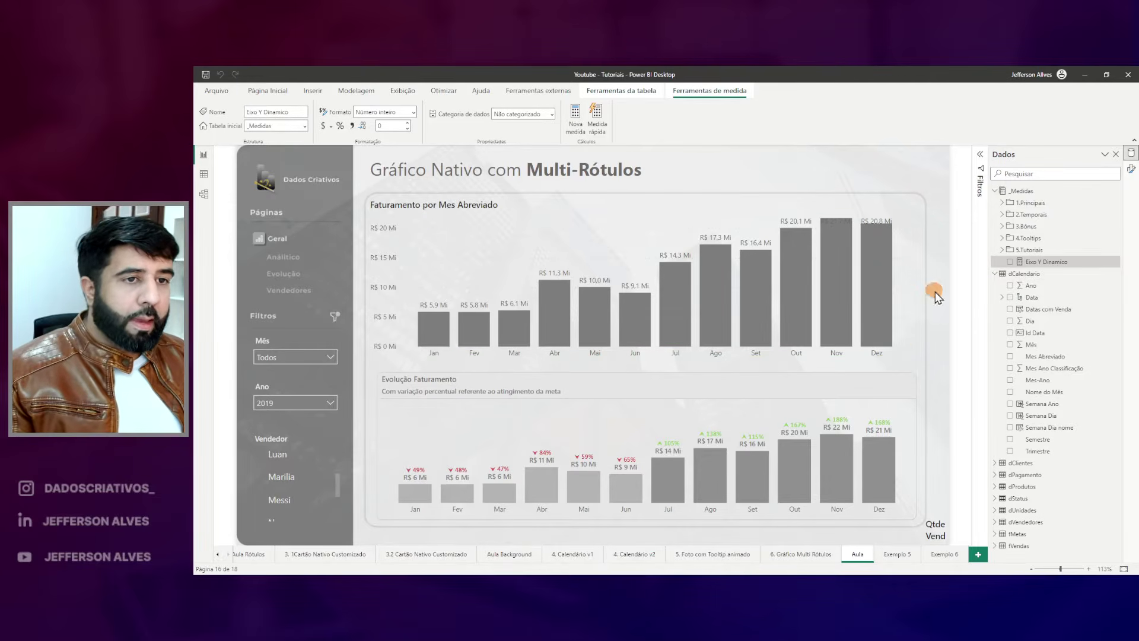
mouse_move(1039, 267)
left_mouse_down()
mouse_move(681, 221)
mouse_move(657, 229)
left_mouse_up()
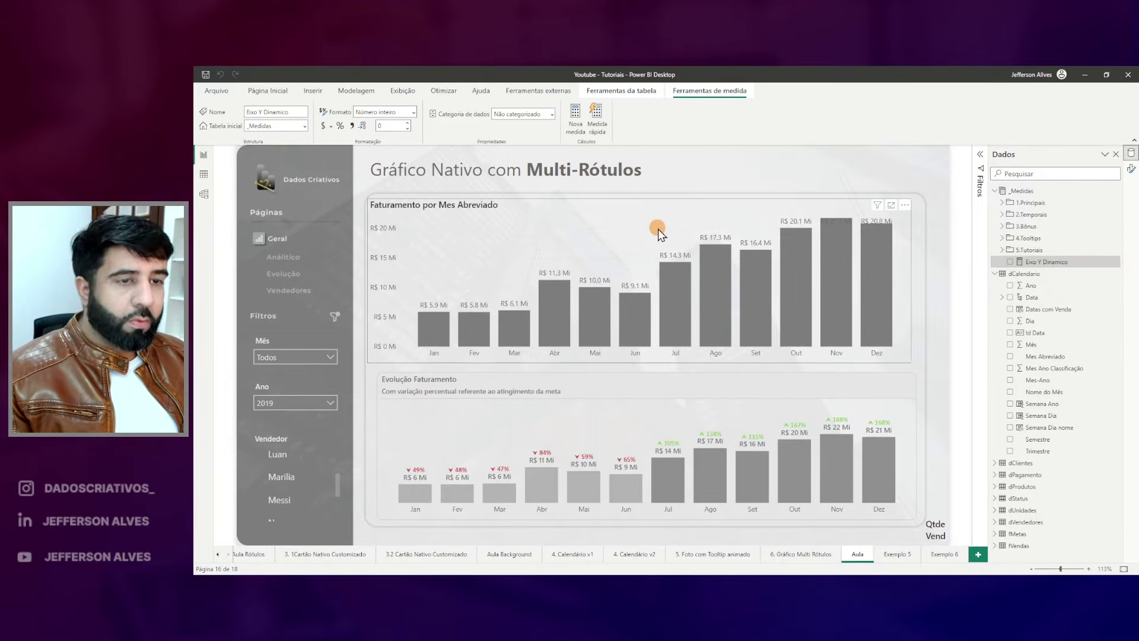
left_click_drag(818, 218, 852, 344)
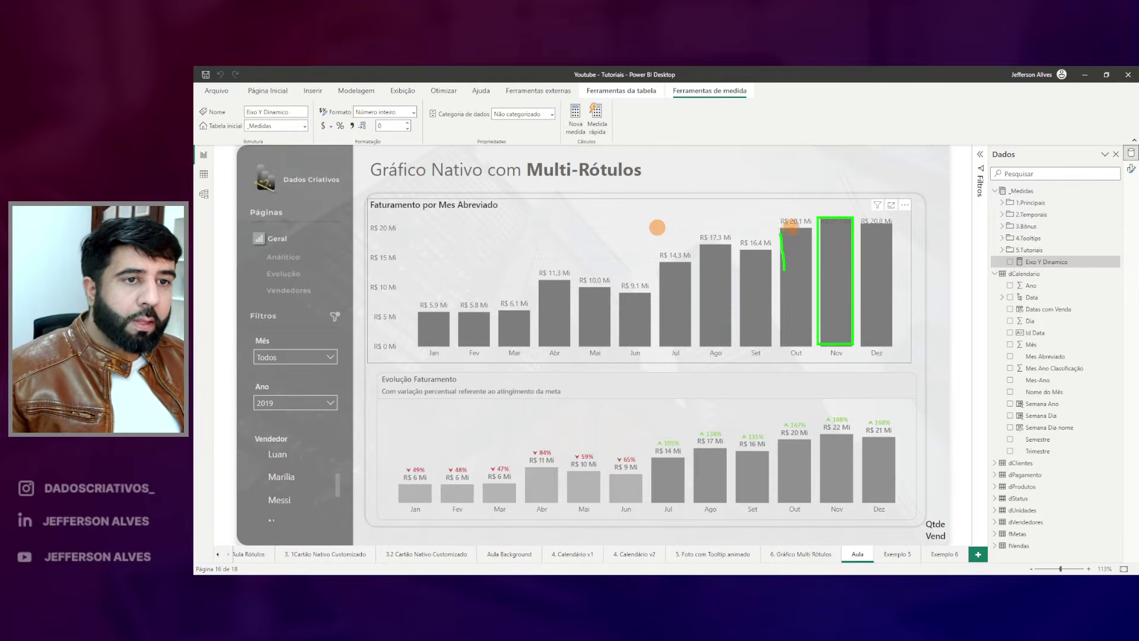
left_click_drag(799, 217, 442, 229)
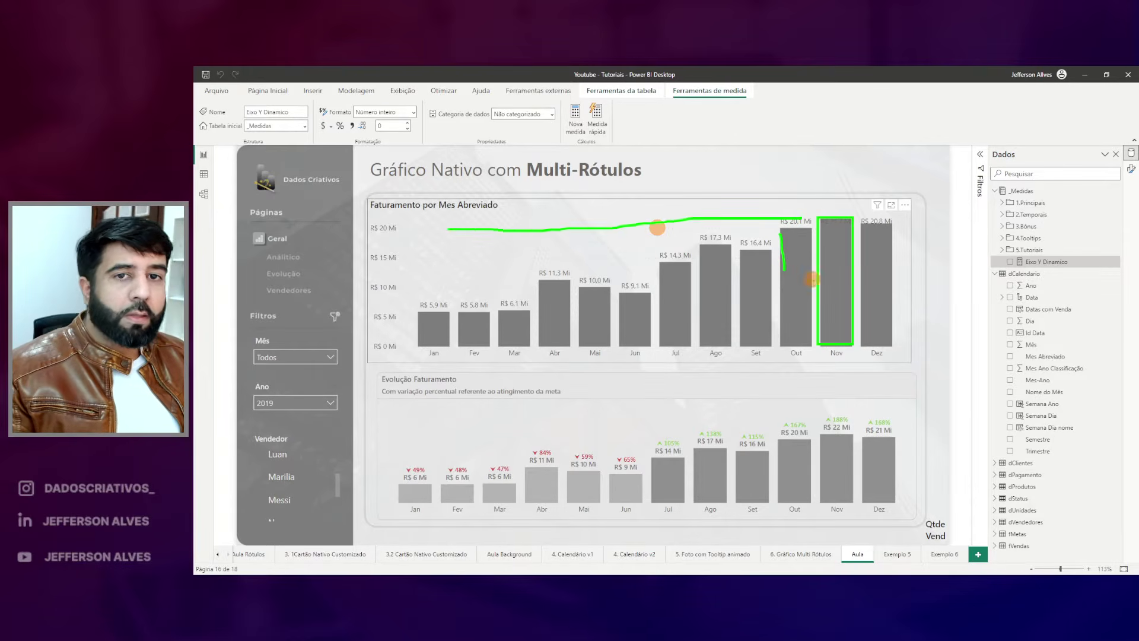
left_click_drag(1037, 267, 672, 242)
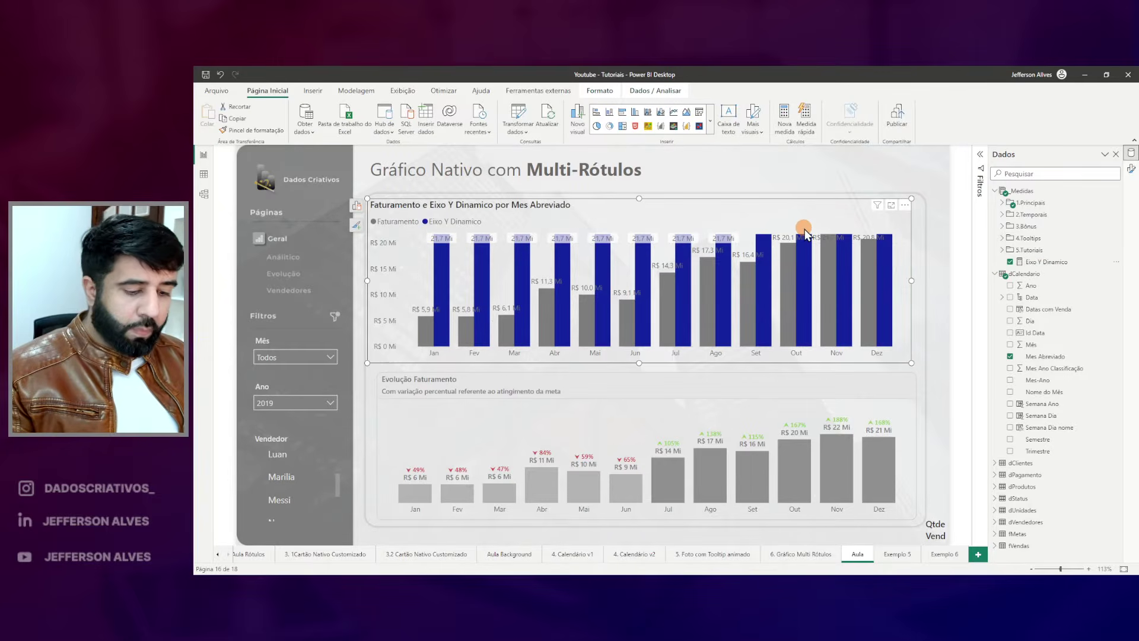
Filter the page by two different sellers in the Vendedor slicer, ending on Messi, and compare the Eixo Y Dinamico columns with the monthly revenue.
left_click_drag(798, 236, 827, 336)
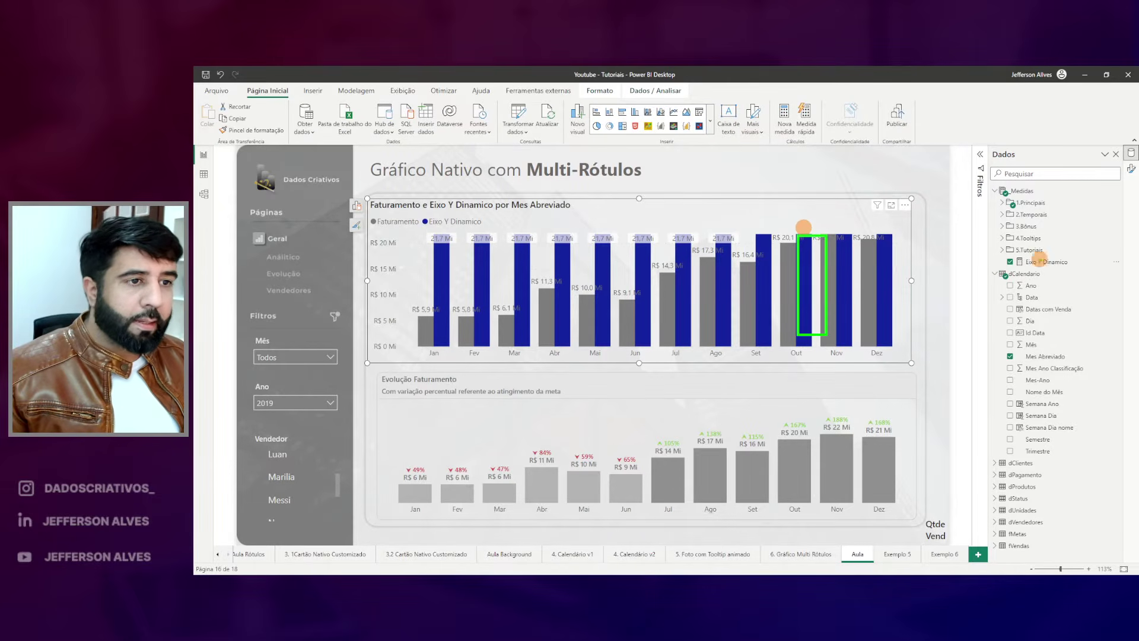
mouse_move(1065, 249)
left_mouse_down()
mouse_move(1002, 275)
mouse_move(1068, 260)
left_mouse_up()
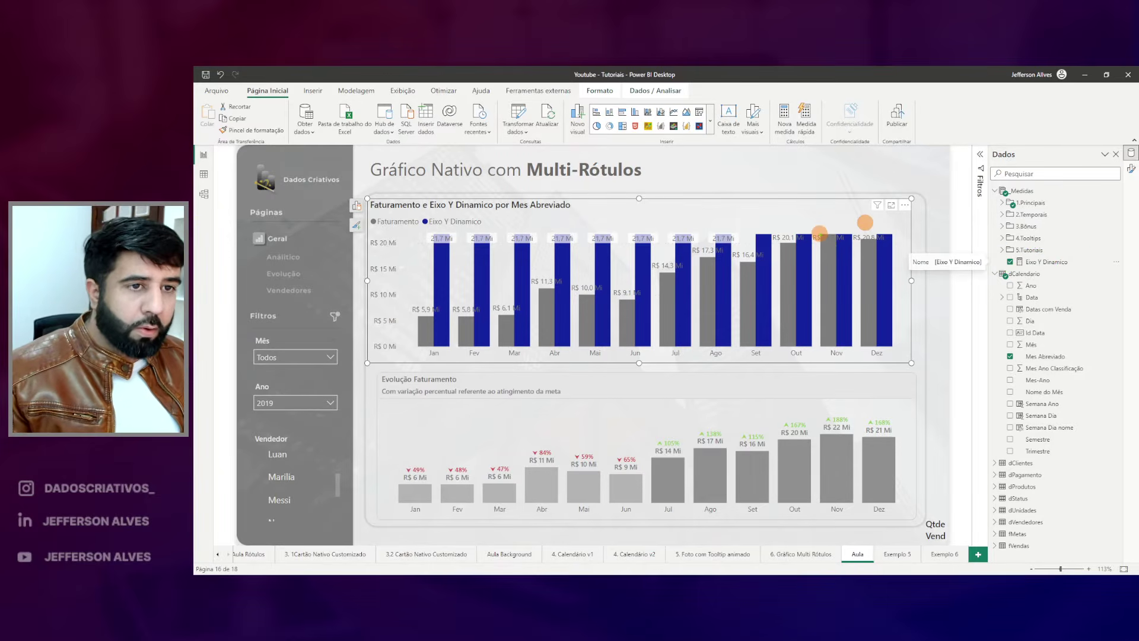
left_click_drag(884, 230, 430, 230)
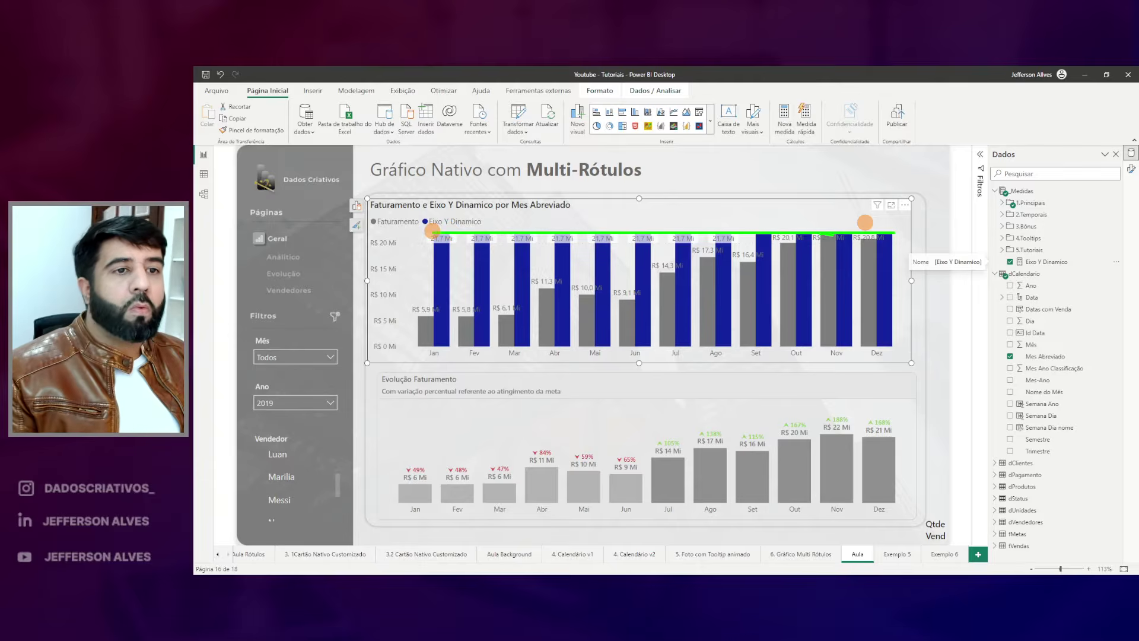
left_click(259, 477)
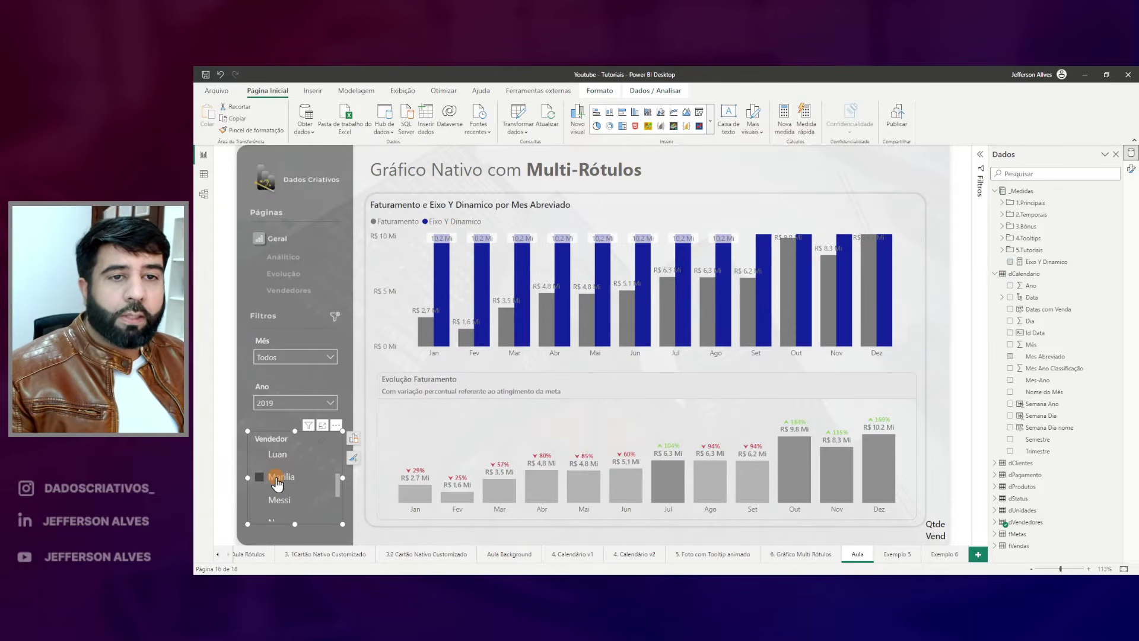
scroll(278, 483, "down", 1)
left_click(277, 487)
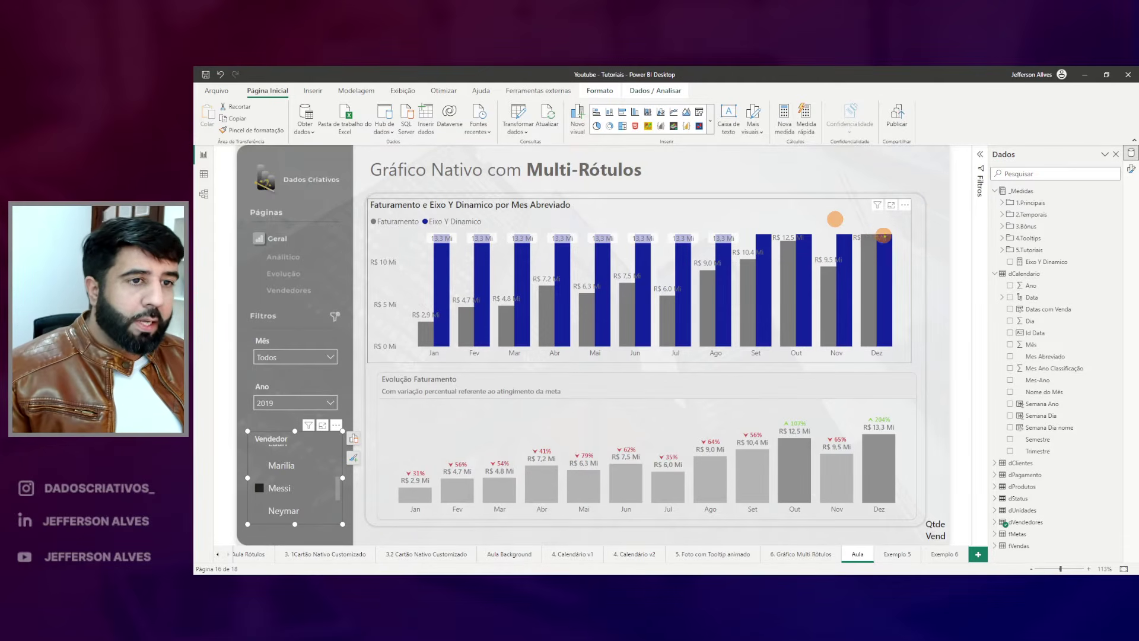
left_click_drag(448, 259, 444, 273)
left_click_drag(498, 248, 485, 270)
left_click_drag(521, 256, 591, 255)
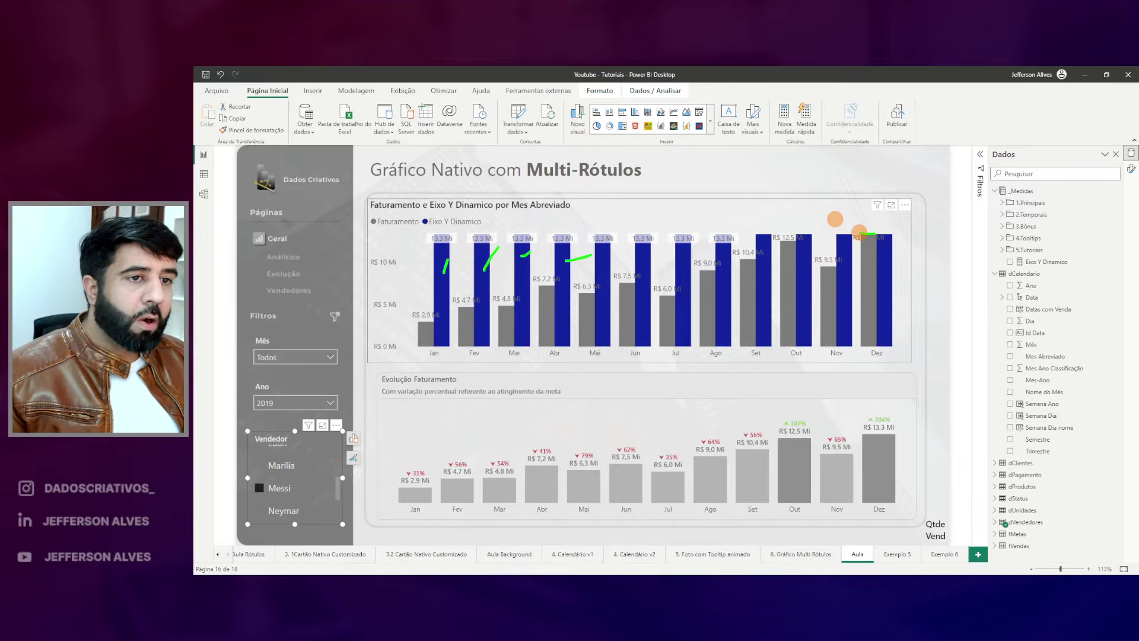
Add + 1.40 after vMaior_valor in the RETURN expression of the Eixo Y Dinamico measure and commit it.
left_click(1039, 261)
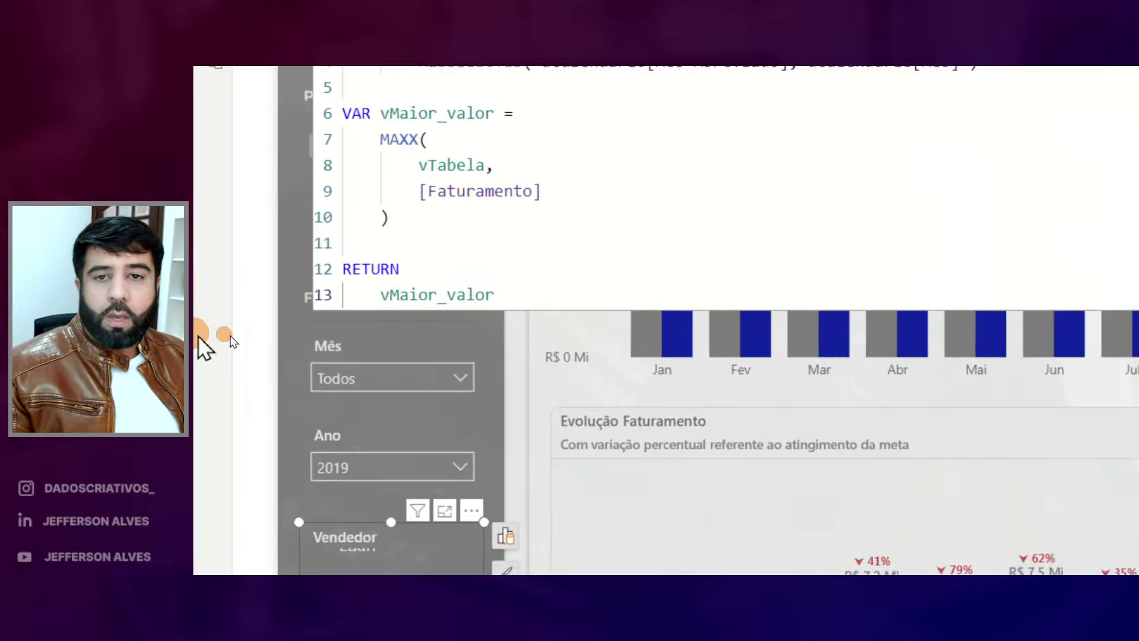
left_click(350, 314)
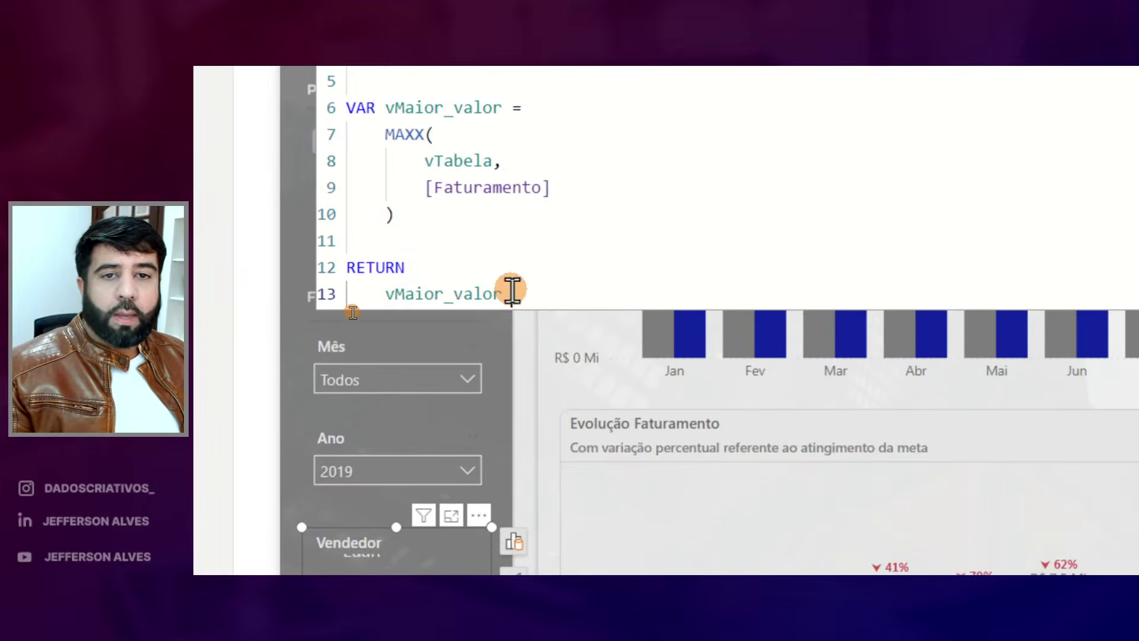
type("+ 1.40")
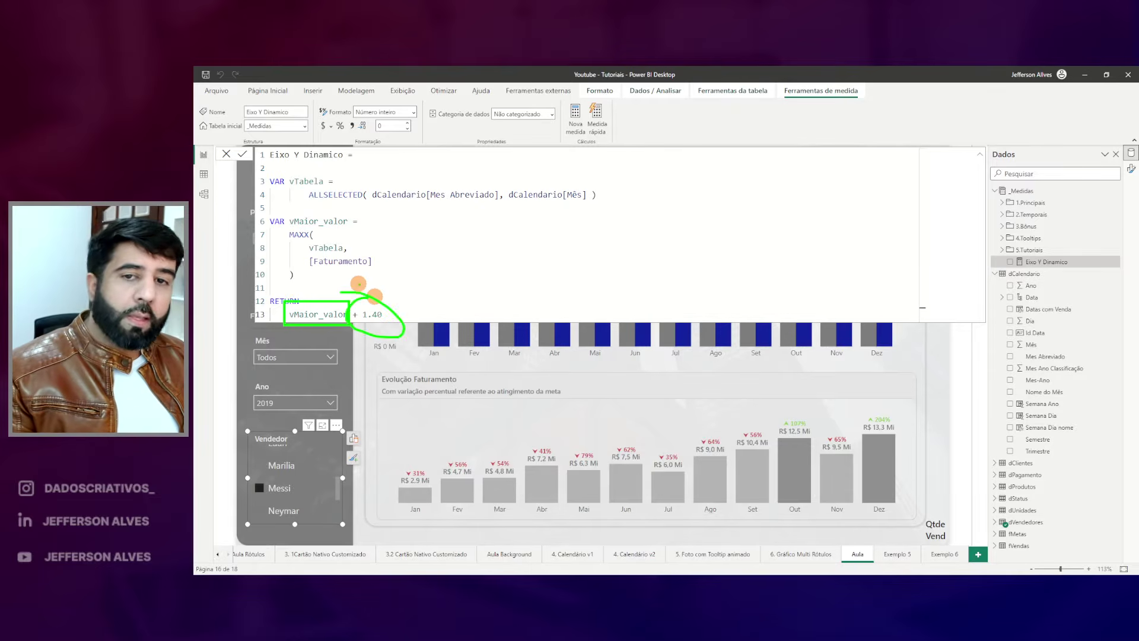
left_click(367, 291)
key("Return")
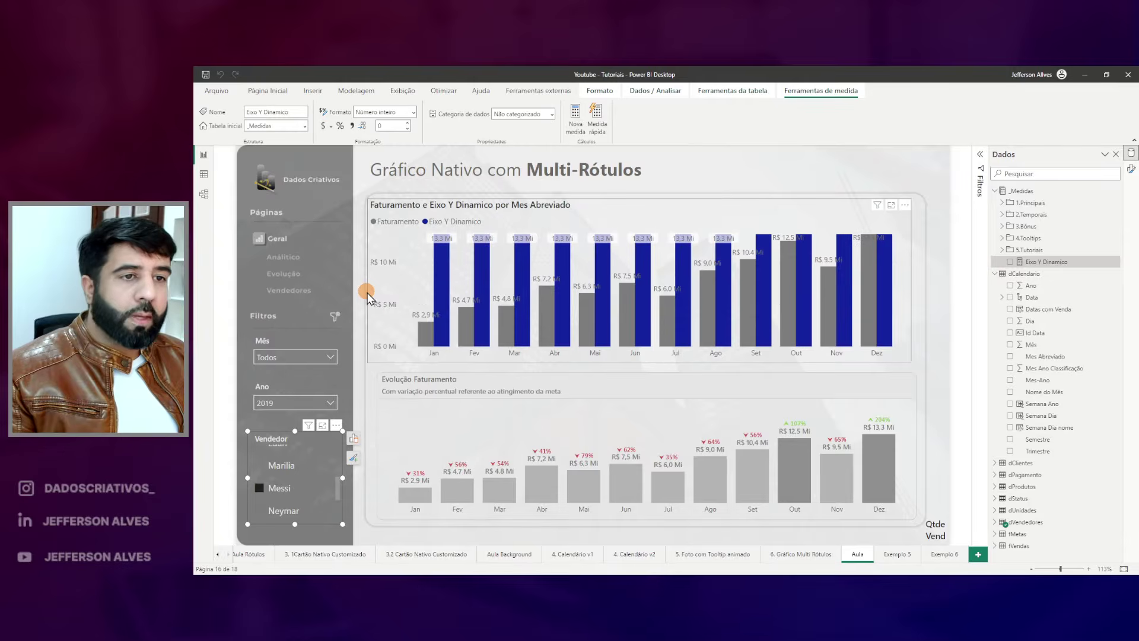
Change the RETURN expression of Eixo Y Dinamico to the multiplication vMaior_valor * 1.40 and commit the measure.
left_click(1041, 267)
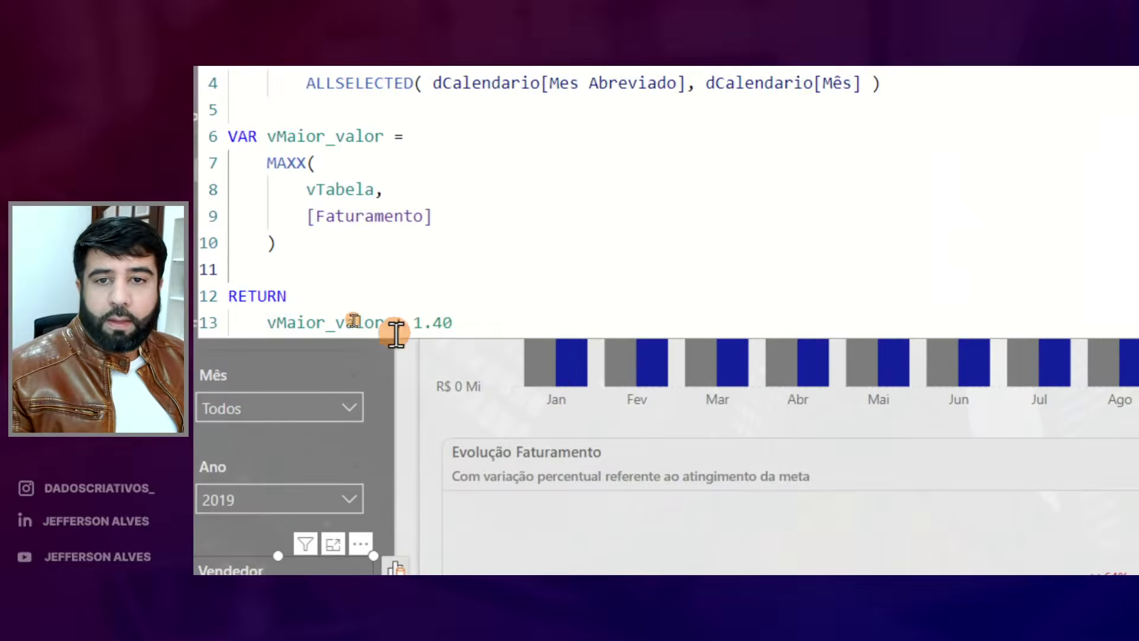
key("BackSpace")
type("*")
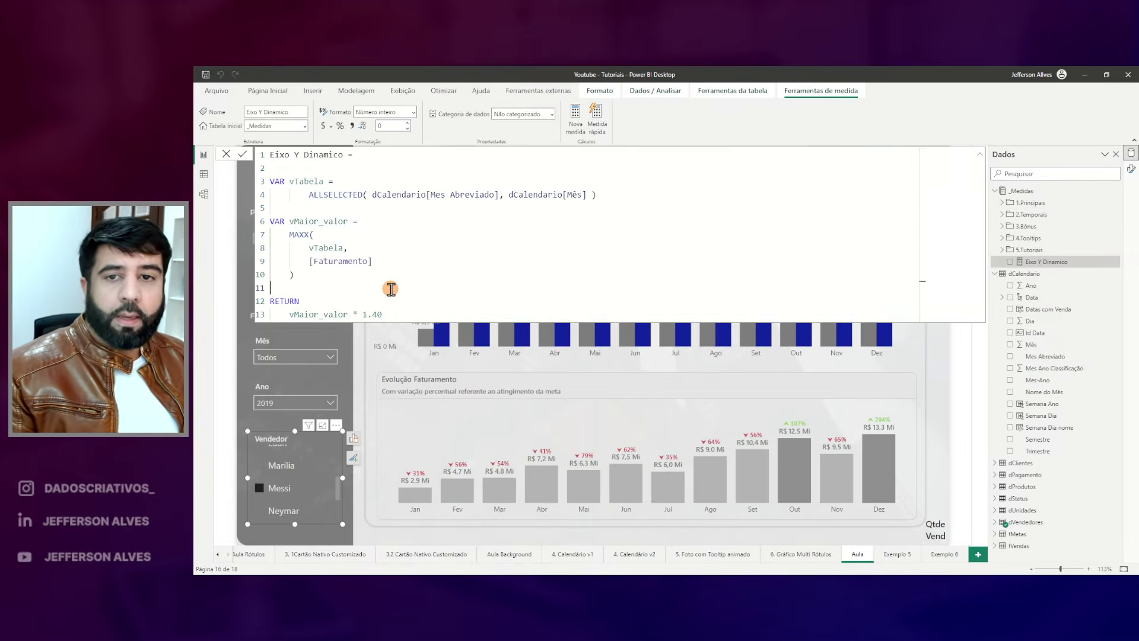
key("Return")
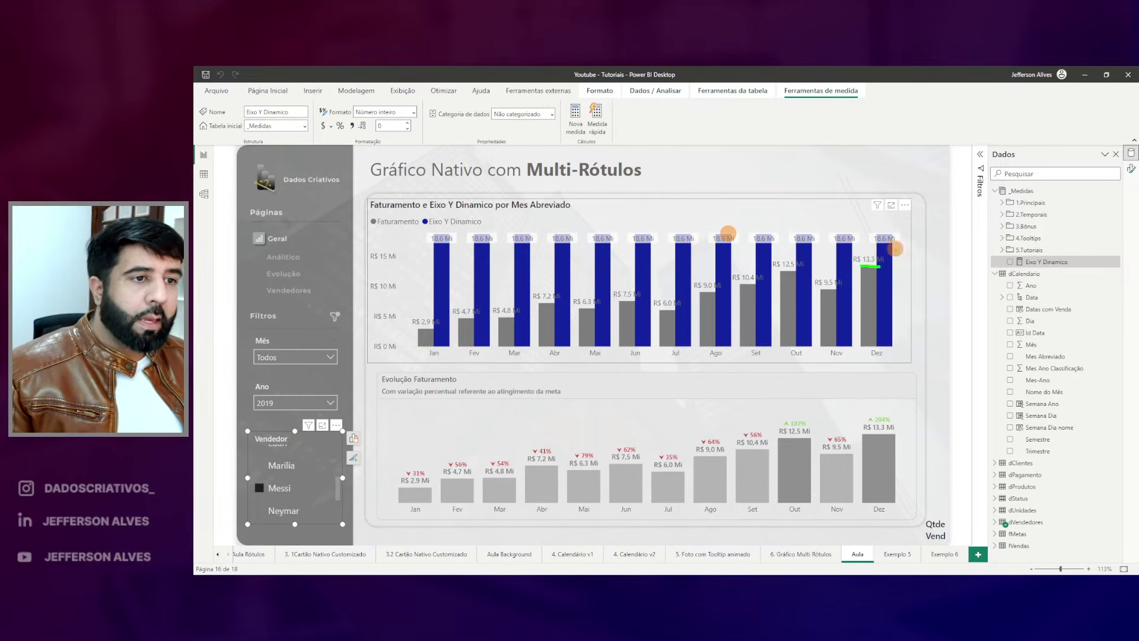
Compare the height of the Eixo Y Dinamico columns with the monthly revenue columns, especially the highest month.
left_click_drag(1047, 243, 1050, 255)
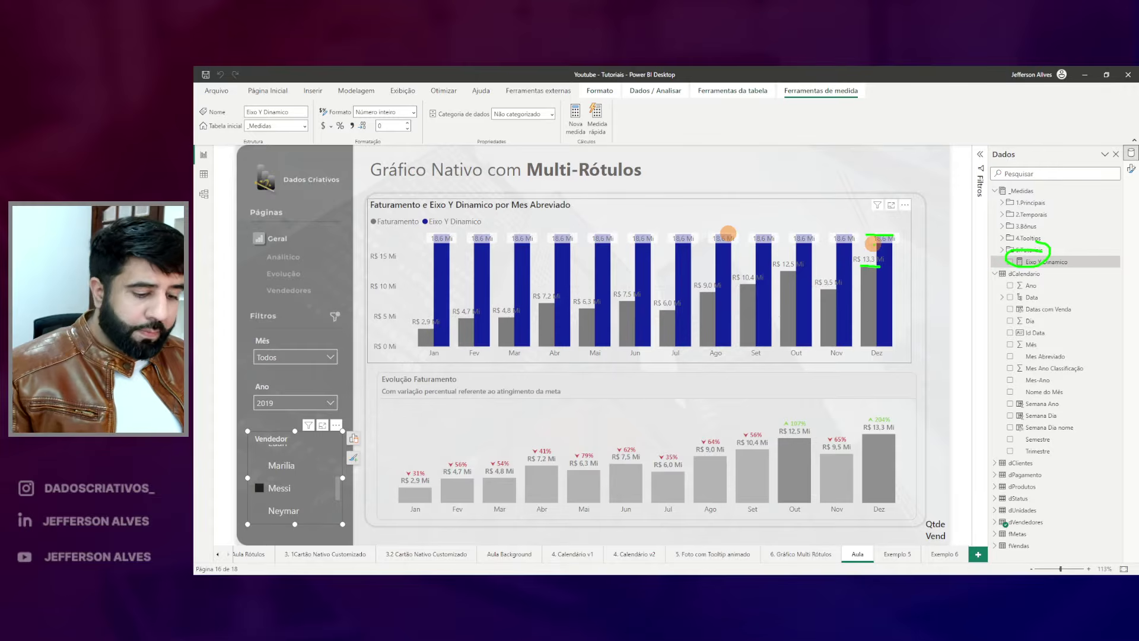
mouse_move(856, 237)
left_mouse_down()
mouse_move(892, 265)
mouse_move(826, 239)
mouse_move(823, 264)
left_mouse_up()
left_click_drag(857, 409, 858, 410)
mouse_move(814, 237)
left_mouse_down()
mouse_move(813, 264)
mouse_move(784, 263)
mouse_move(782, 237)
mouse_move(743, 265)
mouse_move(744, 238)
left_mouse_up()
mouse_move(735, 238)
left_mouse_down()
mouse_move(736, 264)
mouse_move(709, 262)
left_mouse_up()
key("Escape")
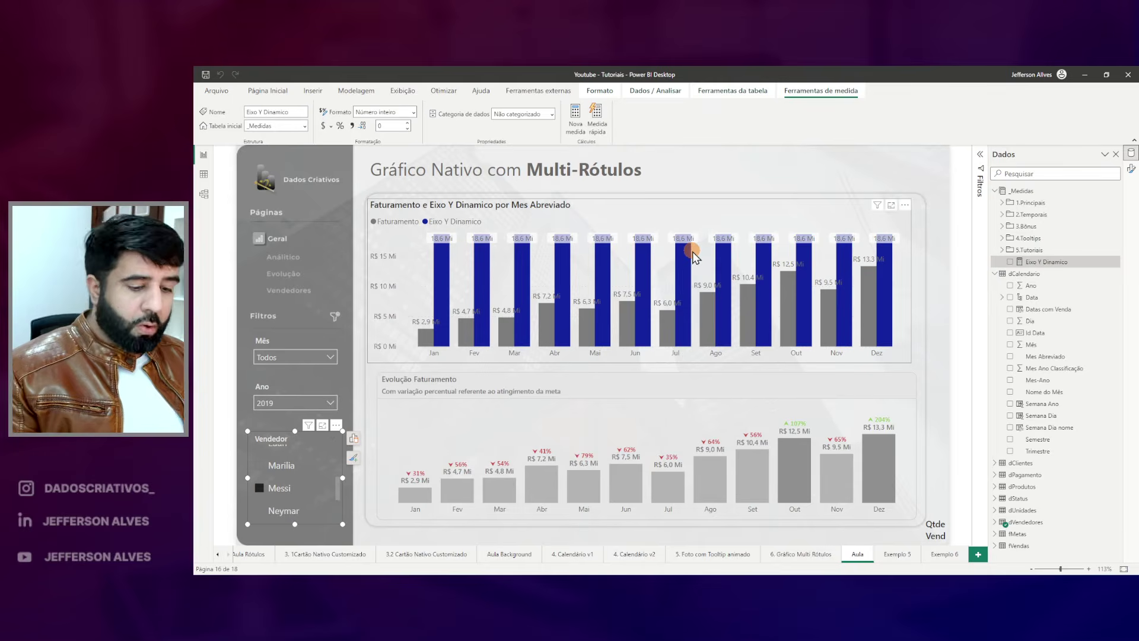
left_click_drag(724, 272, 722, 238)
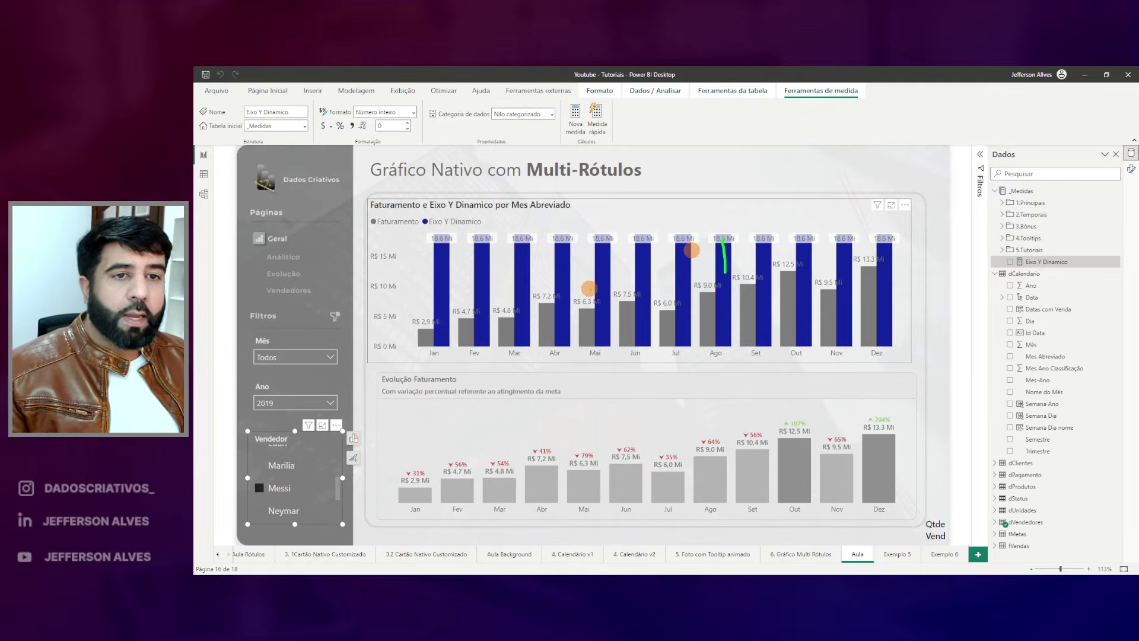
key("Escape")
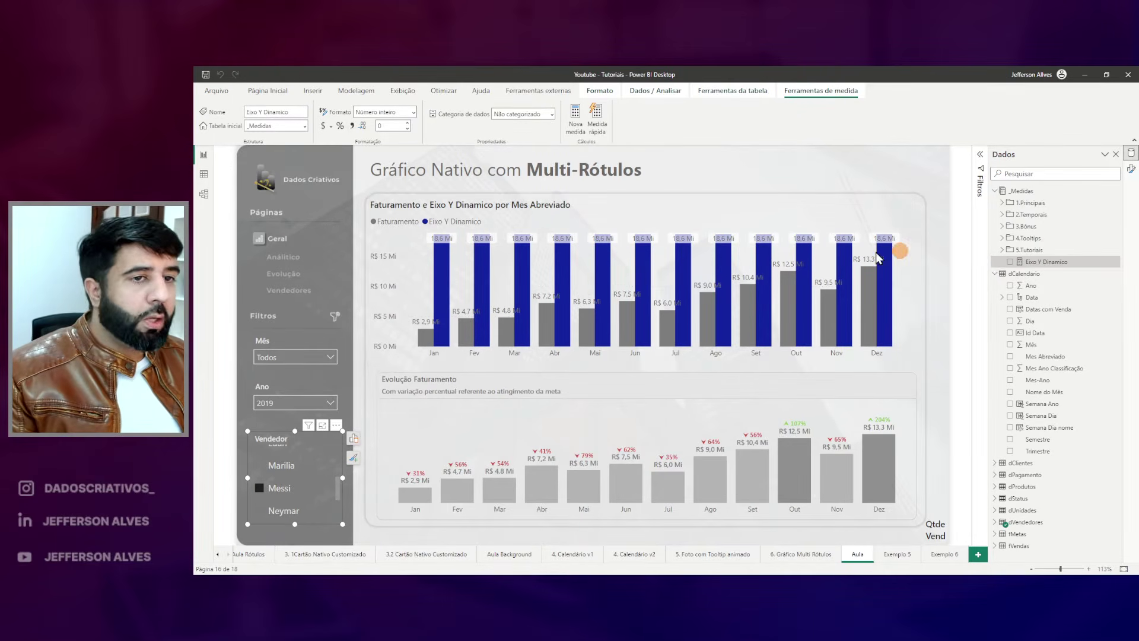
Remove the Eixo Y Dinamico series from the monthly revenue chart, leaving only Faturamento.
left_click(766, 213)
mouse_move(1011, 276)
left_mouse_down()
mouse_move(1009, 260)
mouse_move(1003, 274)
left_mouse_up()
key("Escape")
left_click(1011, 262)
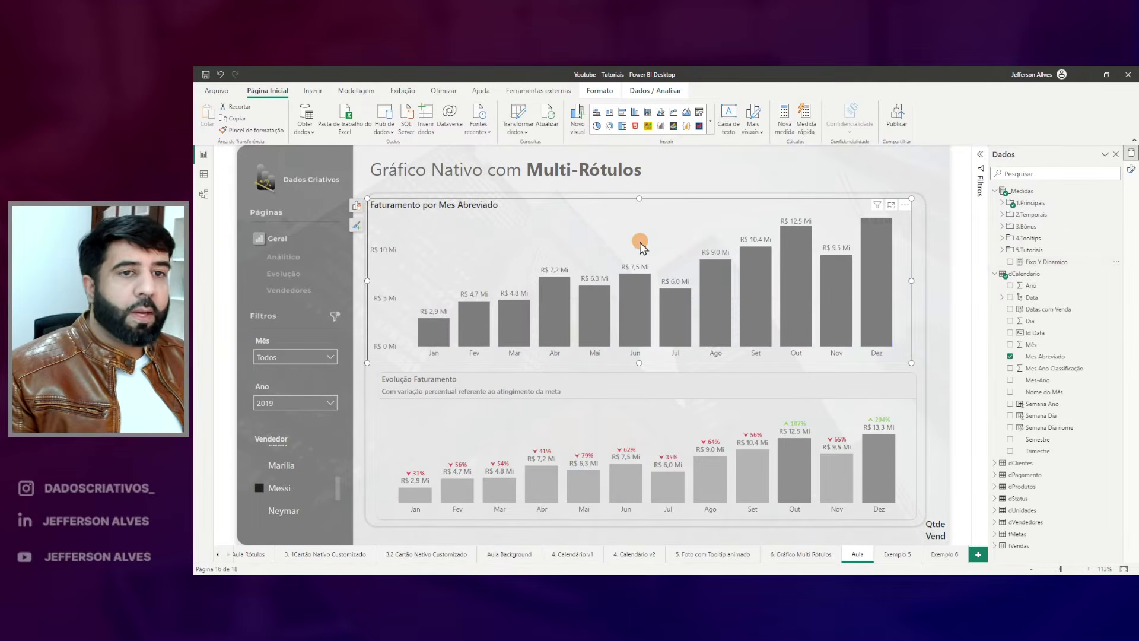
Set the revenue chart's Y axis maximum by conditional formatting, using the field value of the Eixo Y Dinamico measure.
left_click_drag(370, 207, 405, 358)
key("Escape")
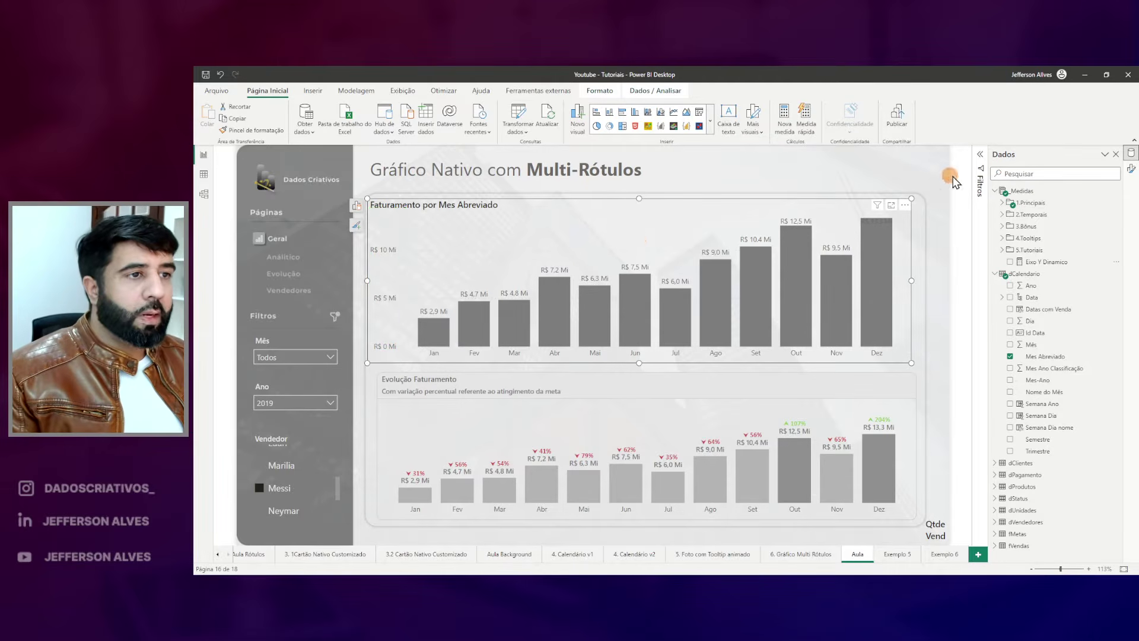
left_click(1131, 169)
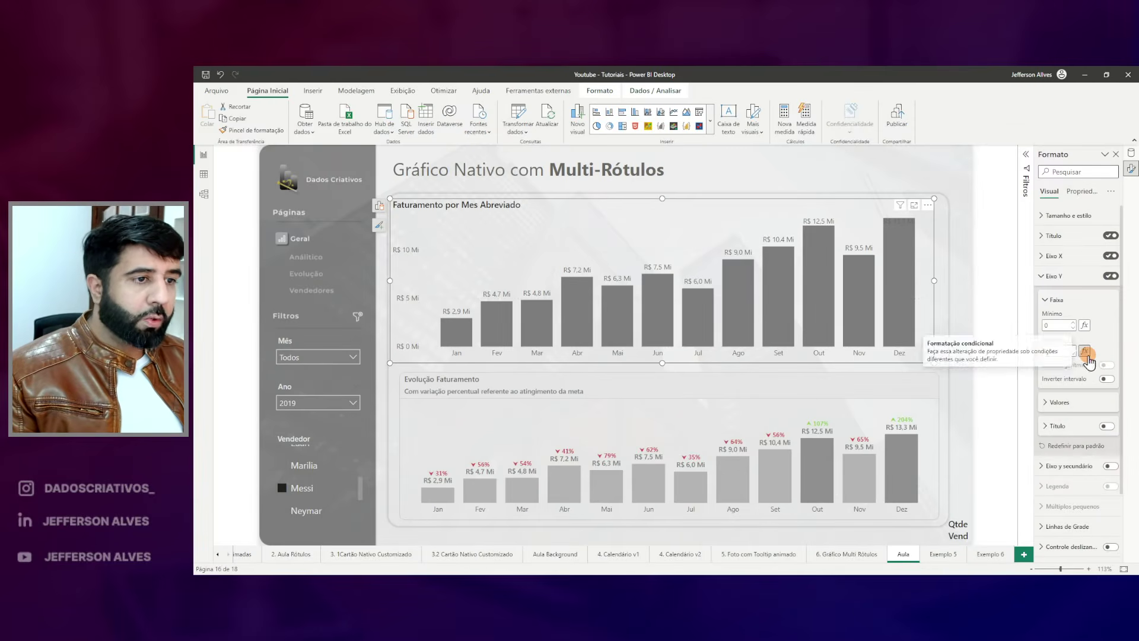
left_click(1030, 348)
left_click(543, 255)
left_click(453, 296)
left_click(453, 288)
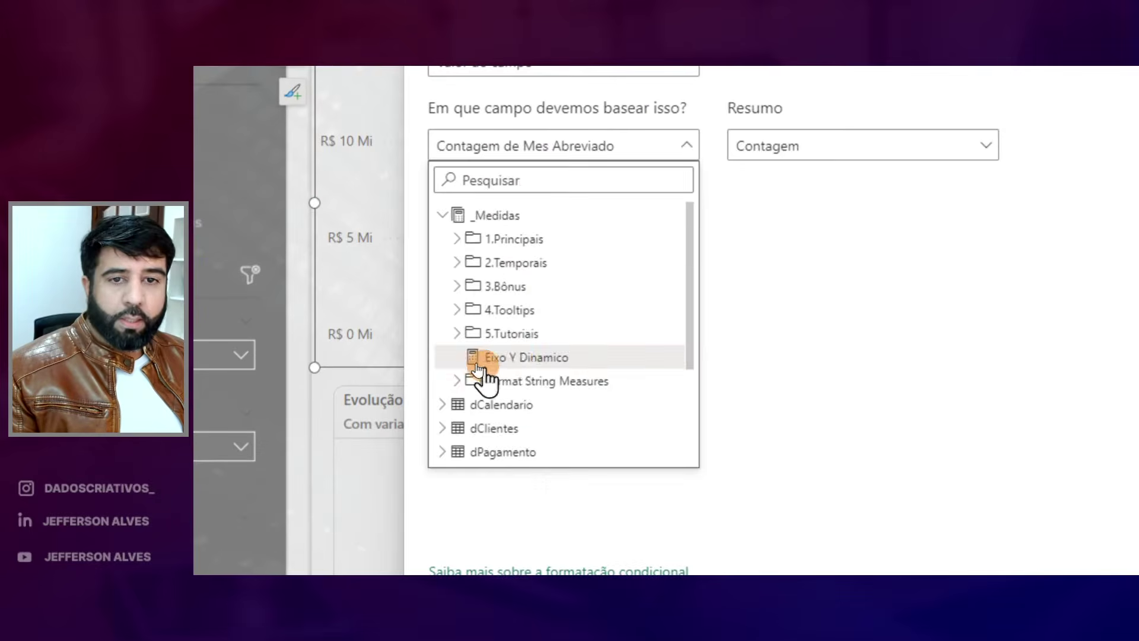
left_click(481, 359)
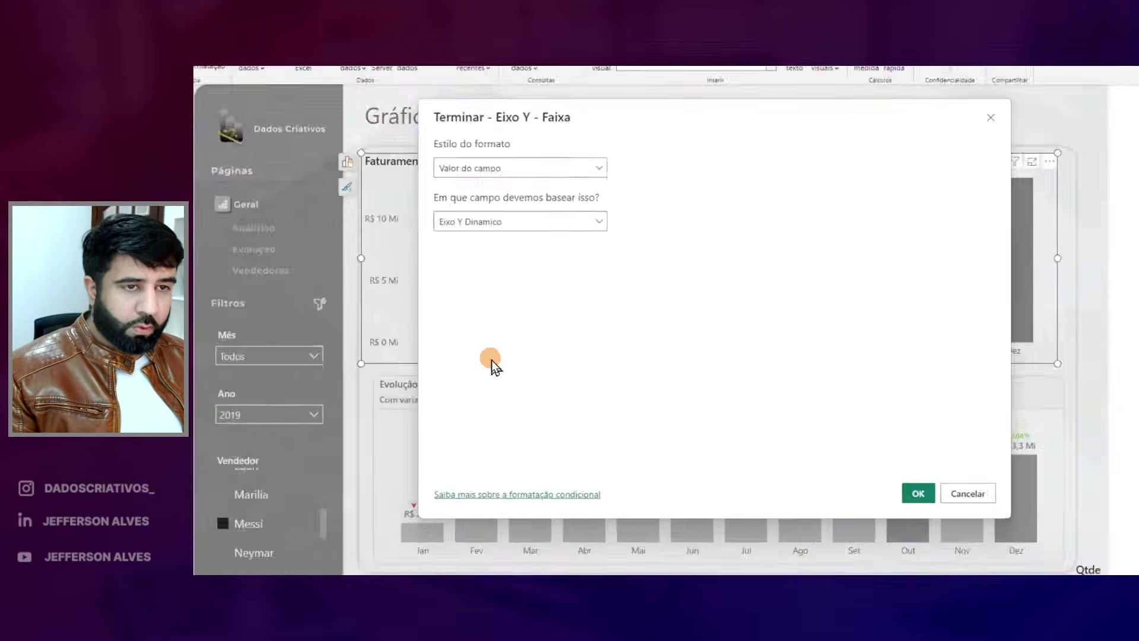
left_click(830, 471)
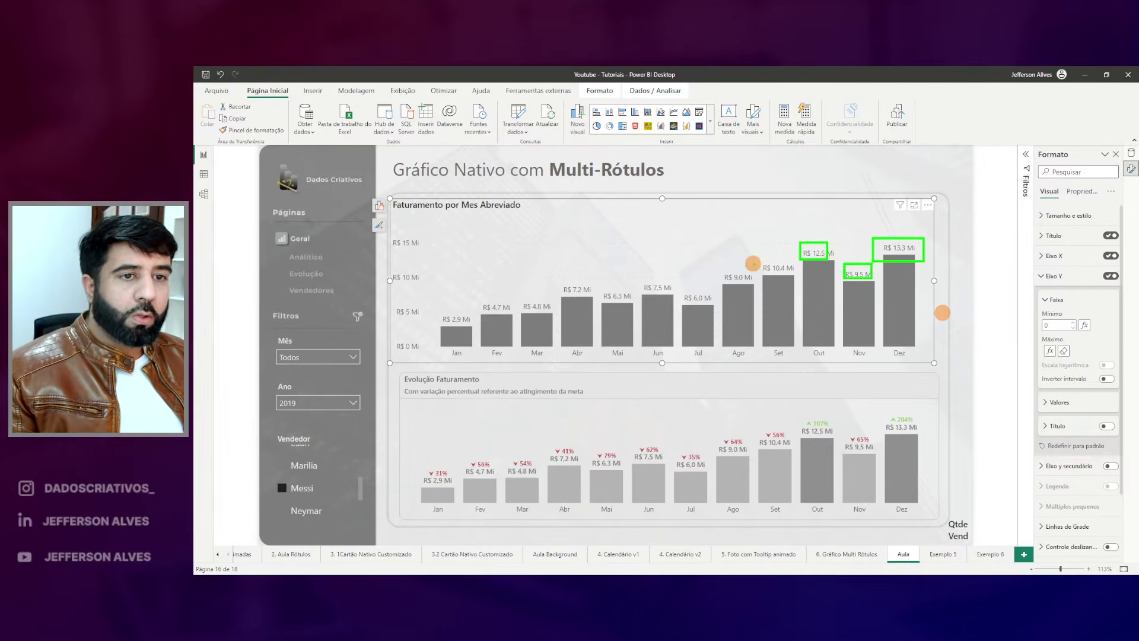
Filter the page by Neymar in the Vendedor slicer to test the dynamic Y axis maximum.
left_click(307, 478)
scroll(306, 480, "down", 1)
left_click(303, 501)
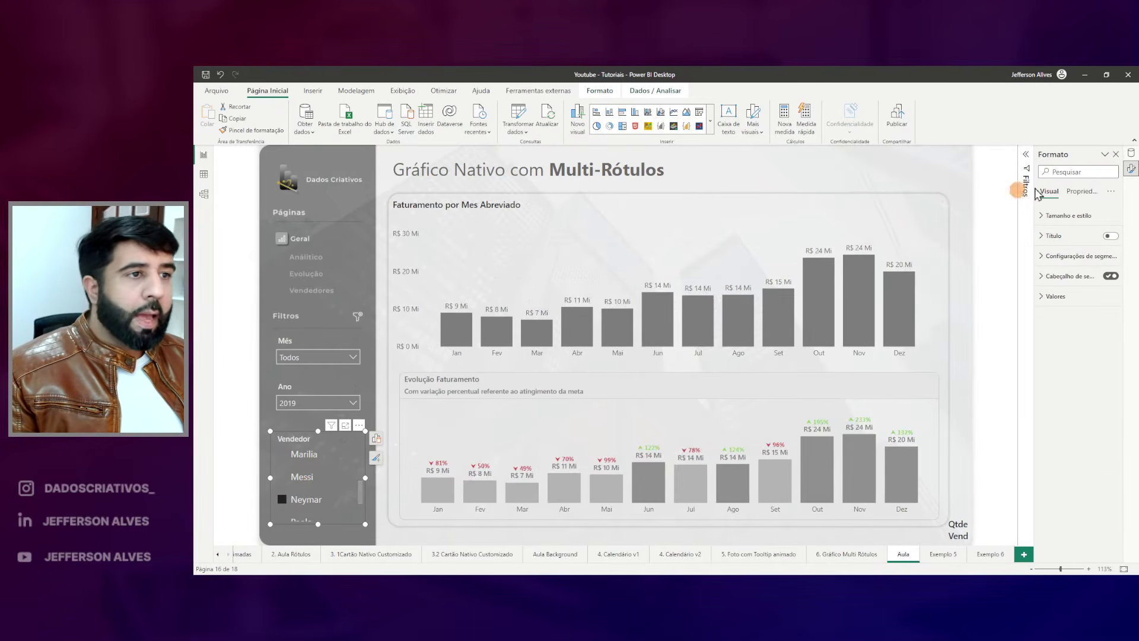
Review the 1.40 multiplier in the Eixo Y Dinamico measure against the space above the chart's highest column.
left_click(1131, 153)
left_click(1040, 266)
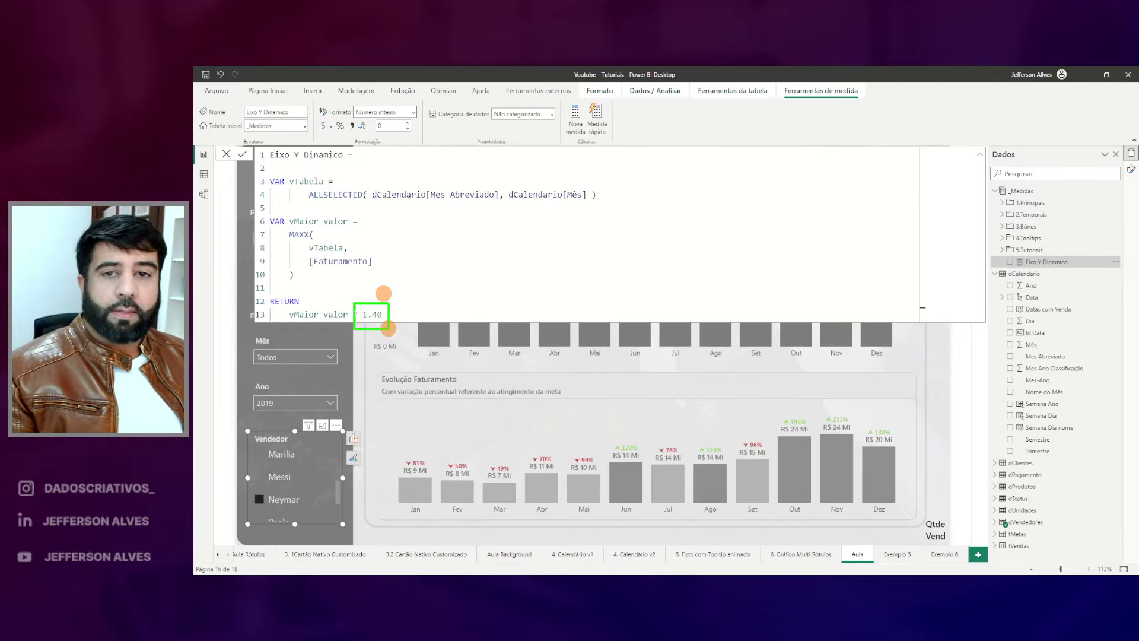
key("Return")
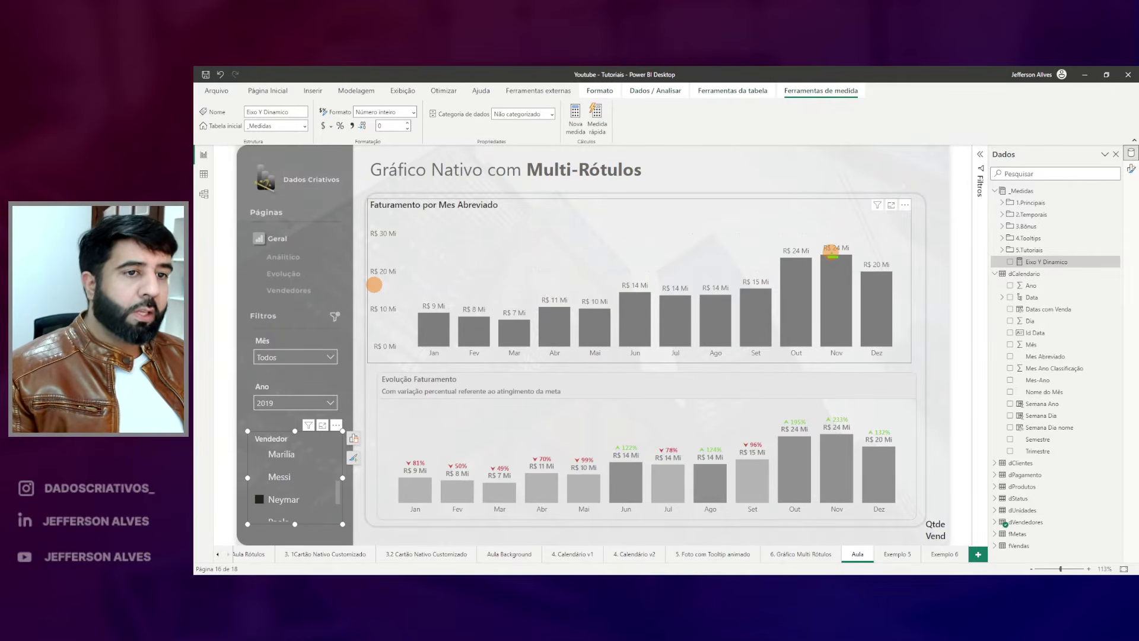
Declare a vDeslocamento variable with the value 1.4 above RETURN in the Eixo Y Dinamico measure.
left_click(1022, 263)
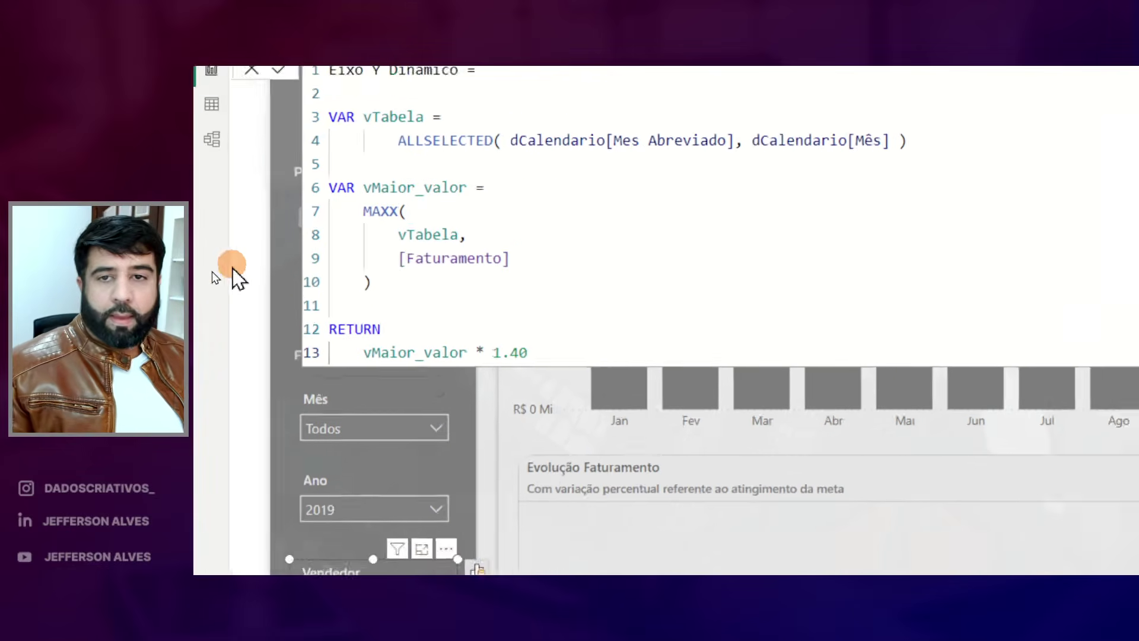
left_click(303, 275)
key("Return")
key("Return")
left_click_drag(566, 412, 528, 410)
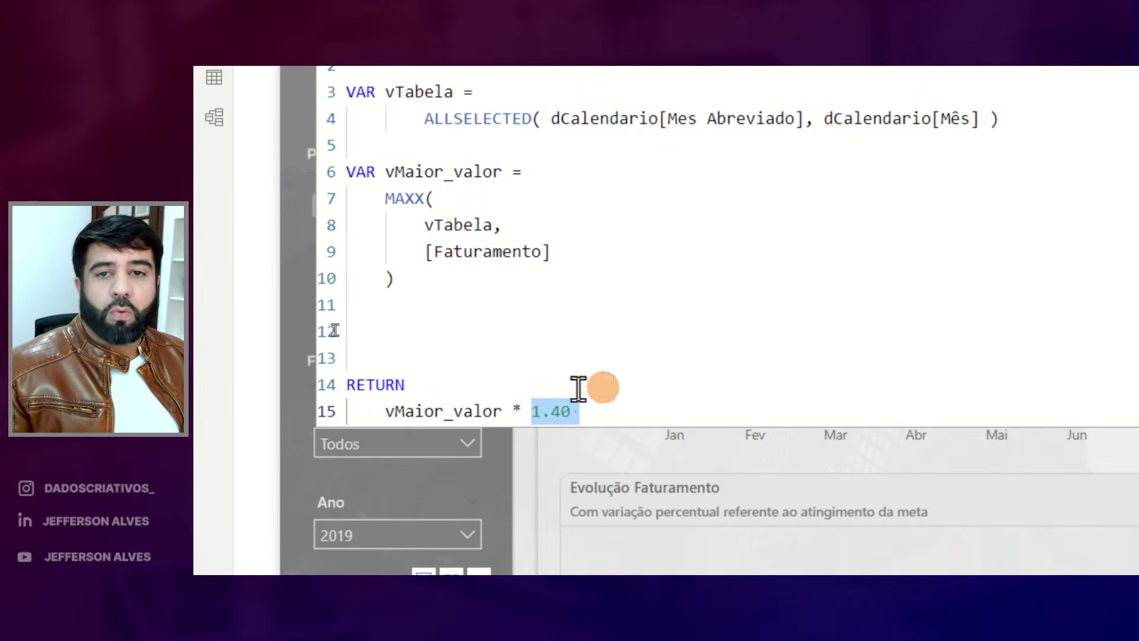
left_click(401, 315)
type("VA")
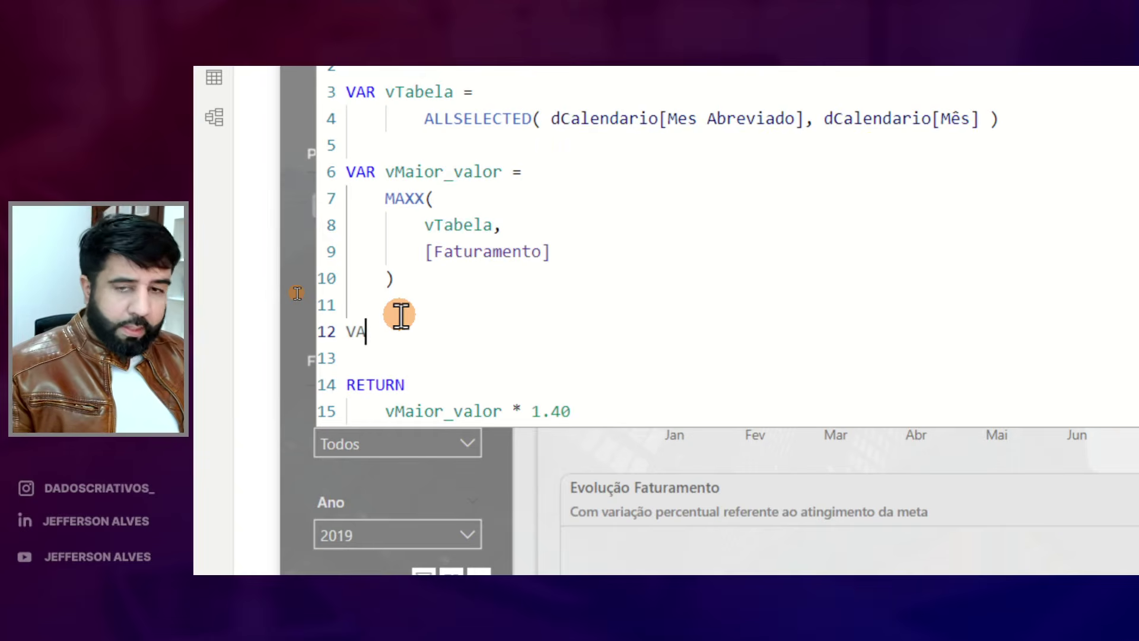
type("R vDeslocamento =")
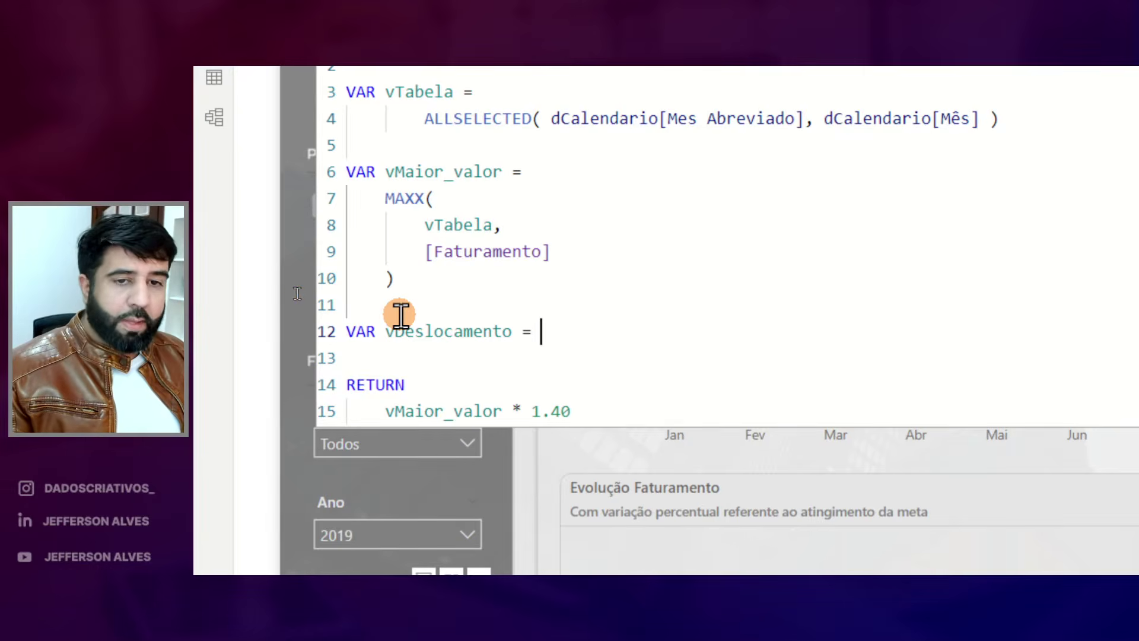
key("Return")
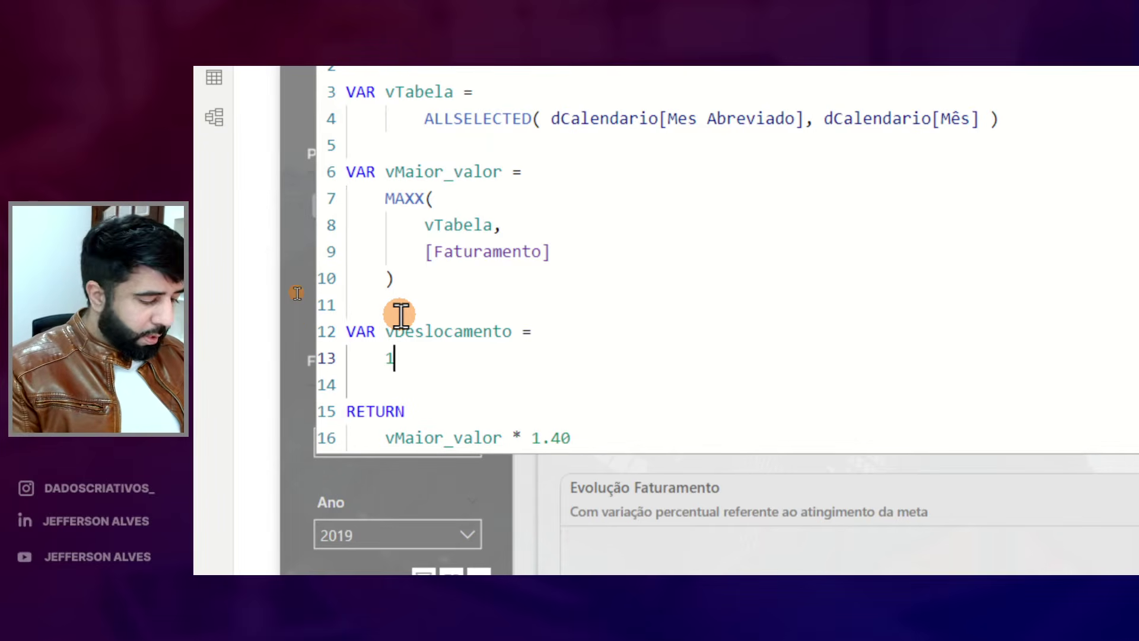
Replace the 1.40 multiplier in the RETURN expression with the vDeslocamento variable and commit the measure.
double_click(450, 331)
key("ctrl+c")
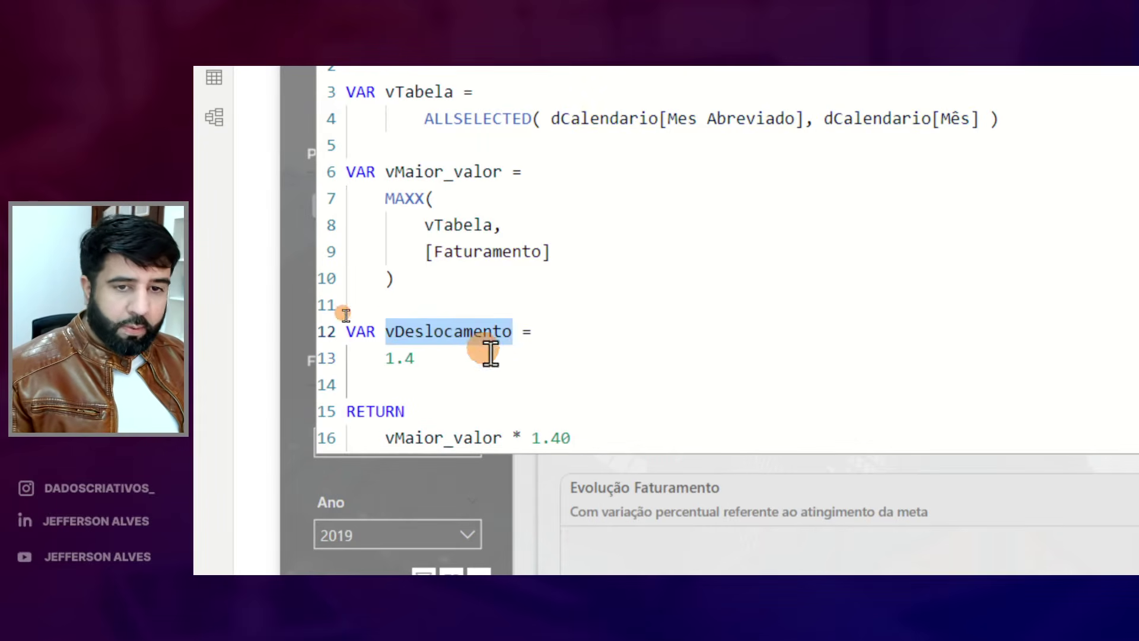
double_click(551, 438)
key("BackSpace")
key("ctrl+v")
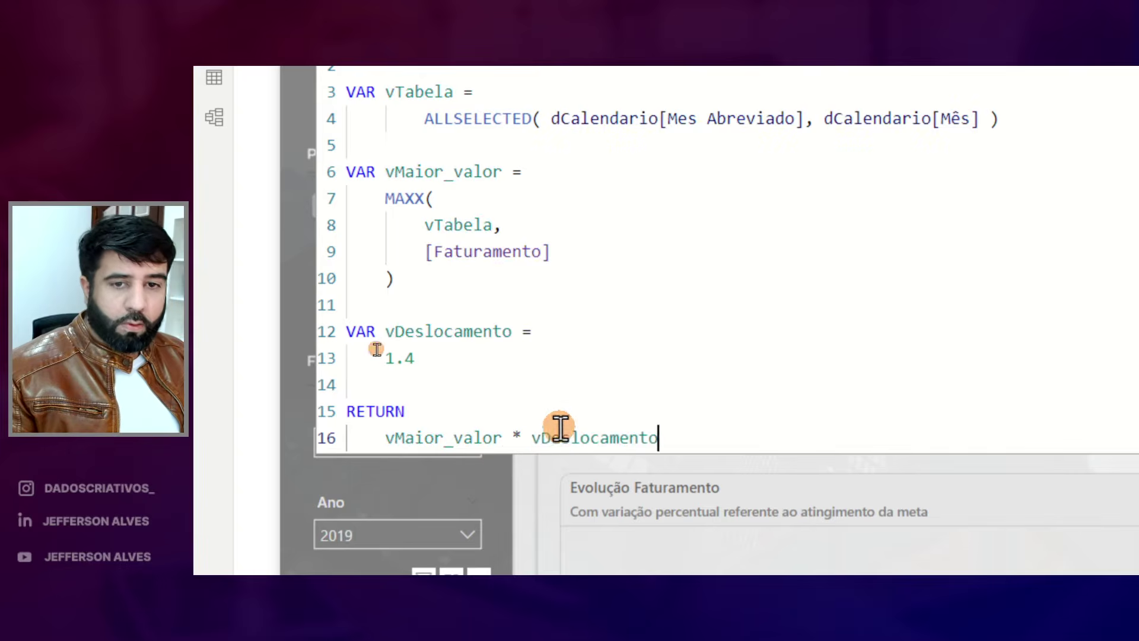
double_click(555, 438)
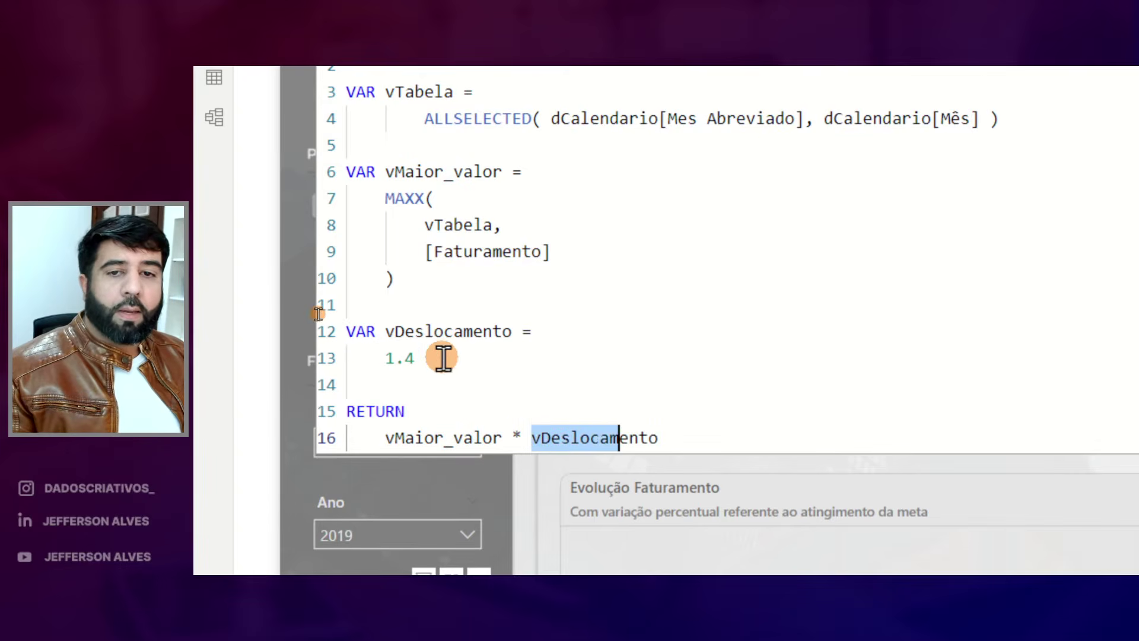
left_click(424, 332)
left_click(698, 418)
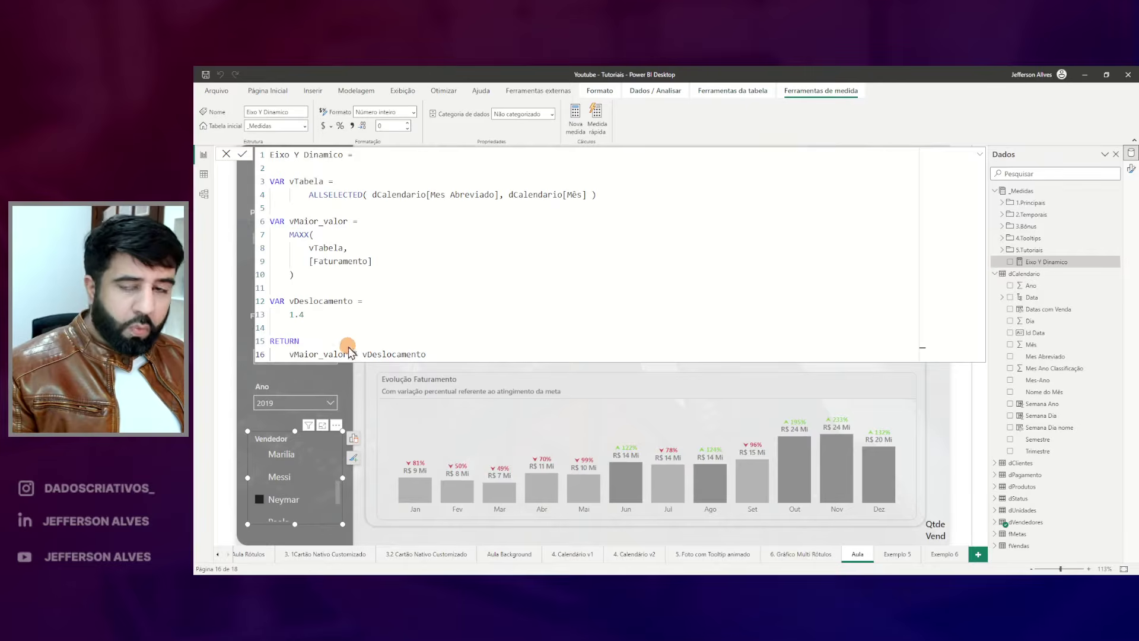
left_click_drag(360, 303, 533, 376)
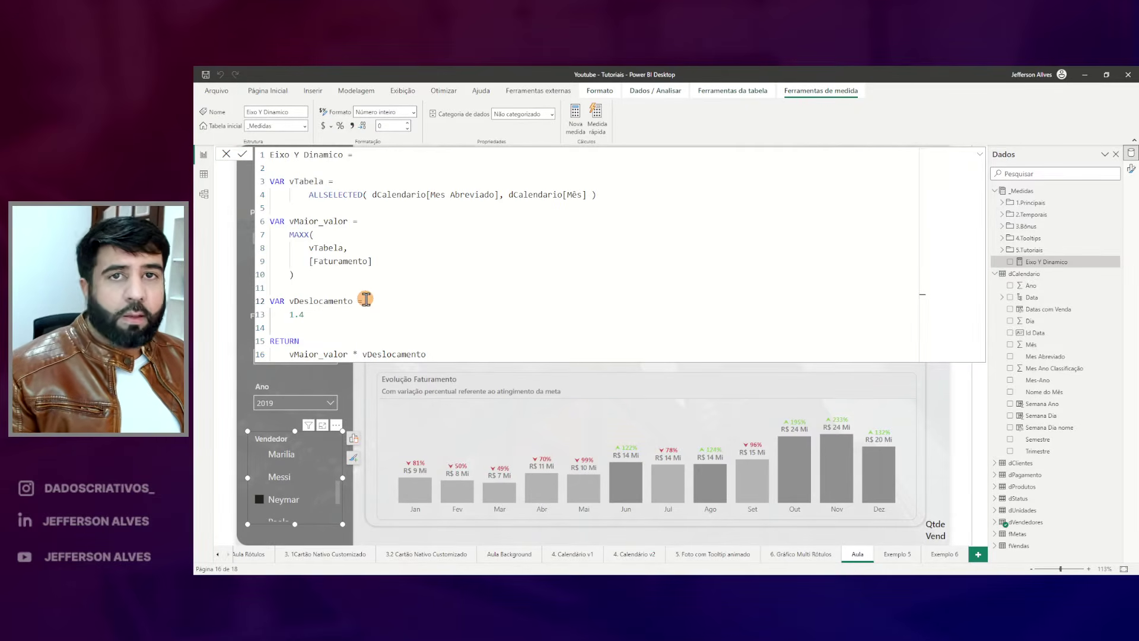
key("Escape")
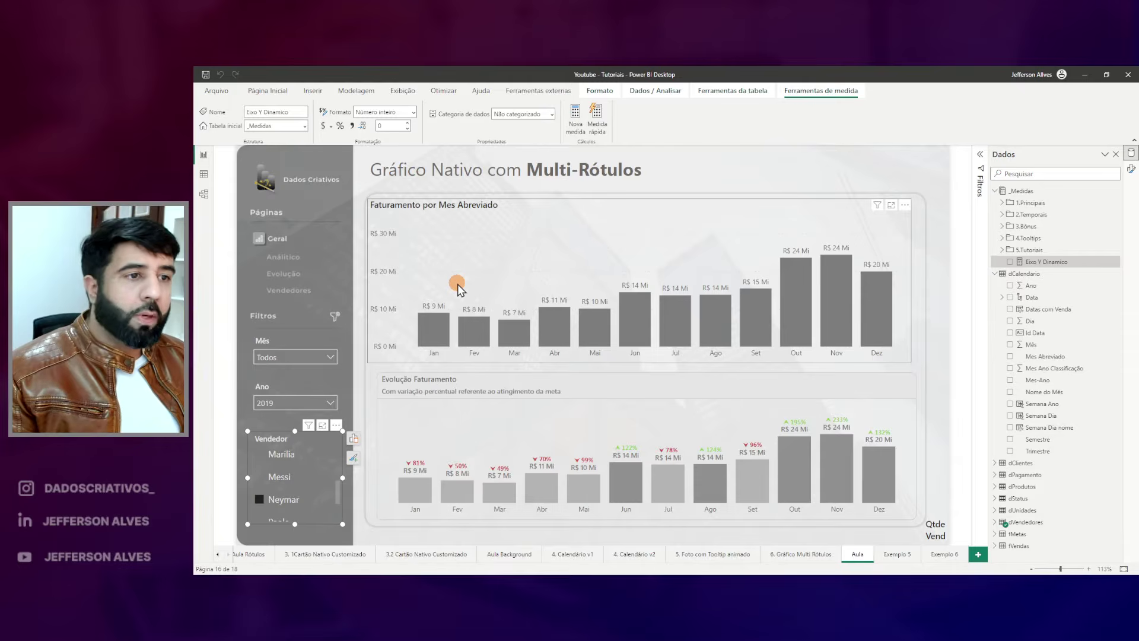
Compare the data labels of the Faturamento por Mes Abreviado chart with the percentage labels in the Evolução Faturamento chart.
left_click(792, 213)
left_click_drag(373, 216, 400, 337)
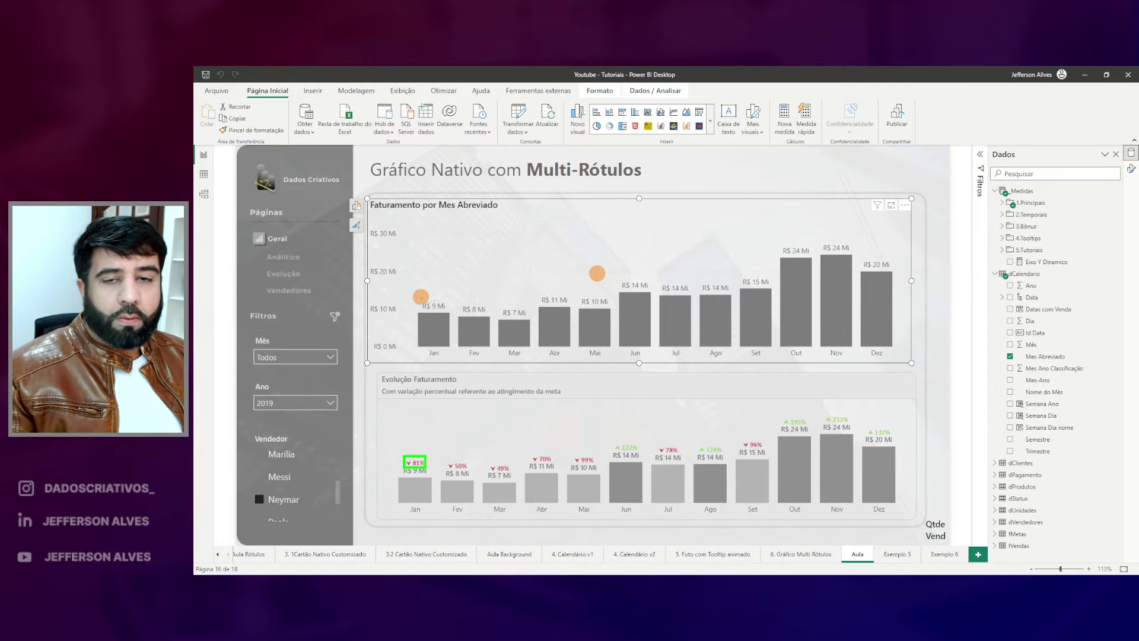
left_click_drag(423, 289, 485, 303)
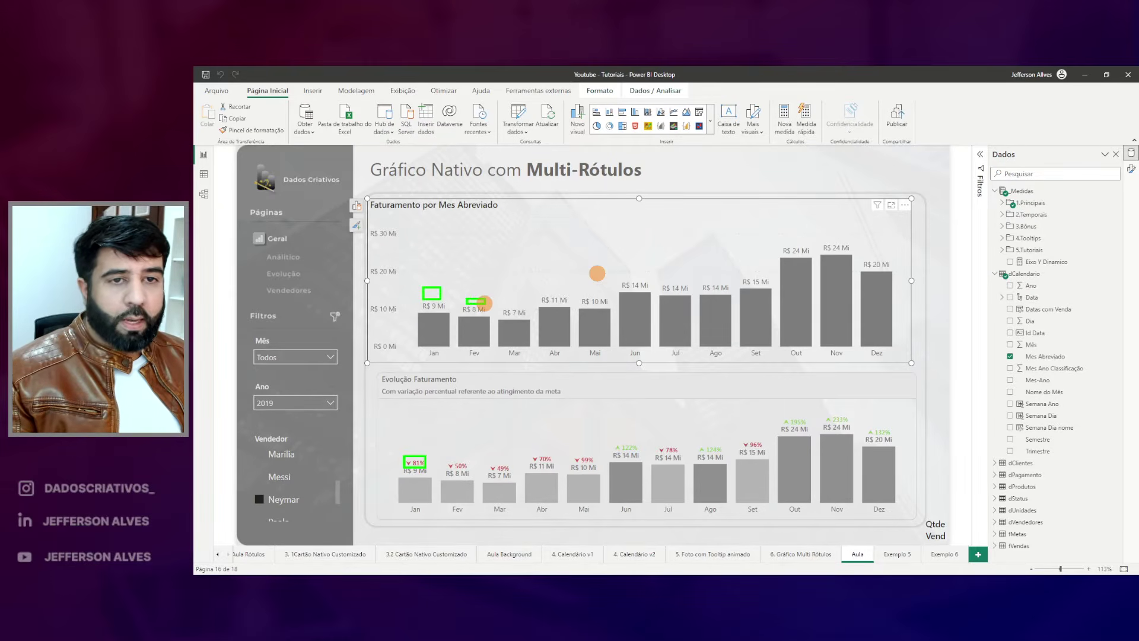
left_click(636, 218)
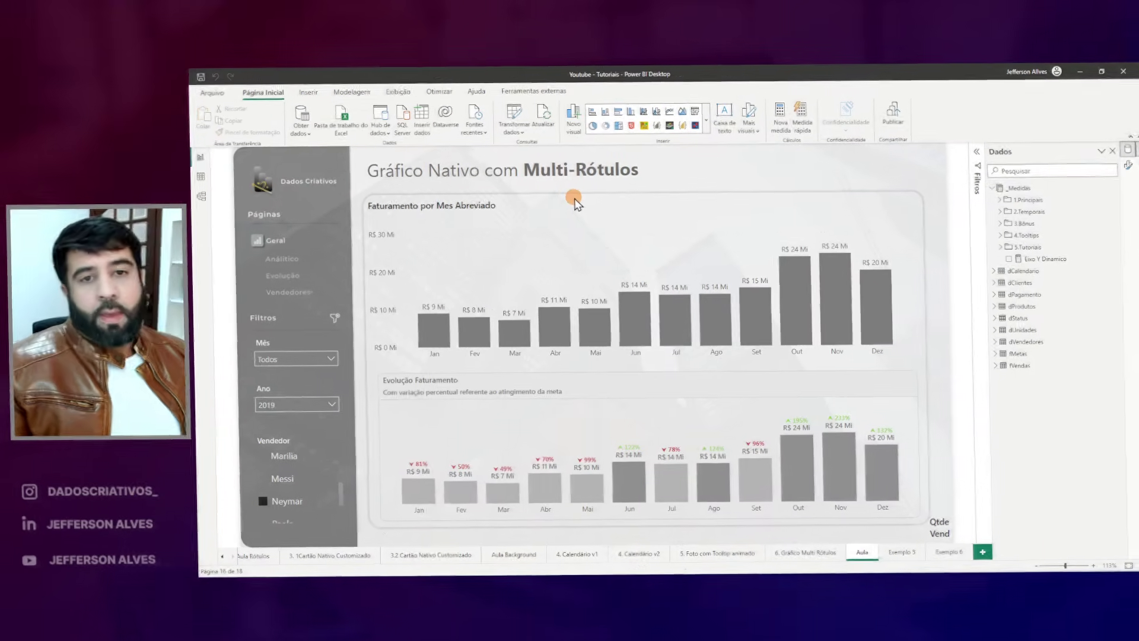
left_click(577, 198)
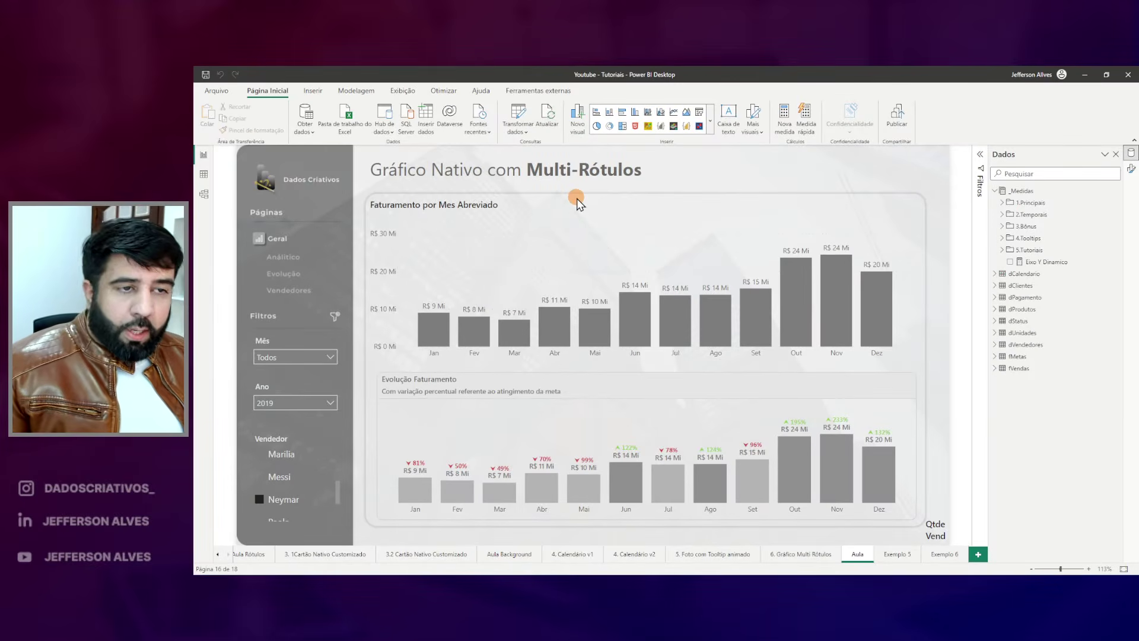
left_click_drag(433, 295, 552, 289)
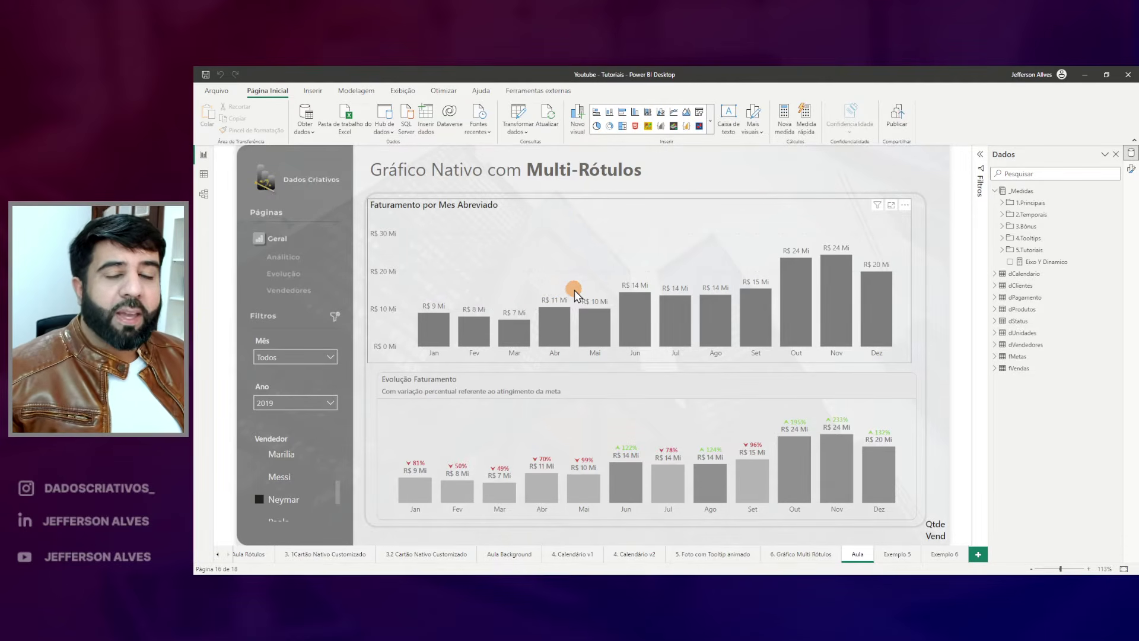
left_click_drag(440, 315, 441, 325)
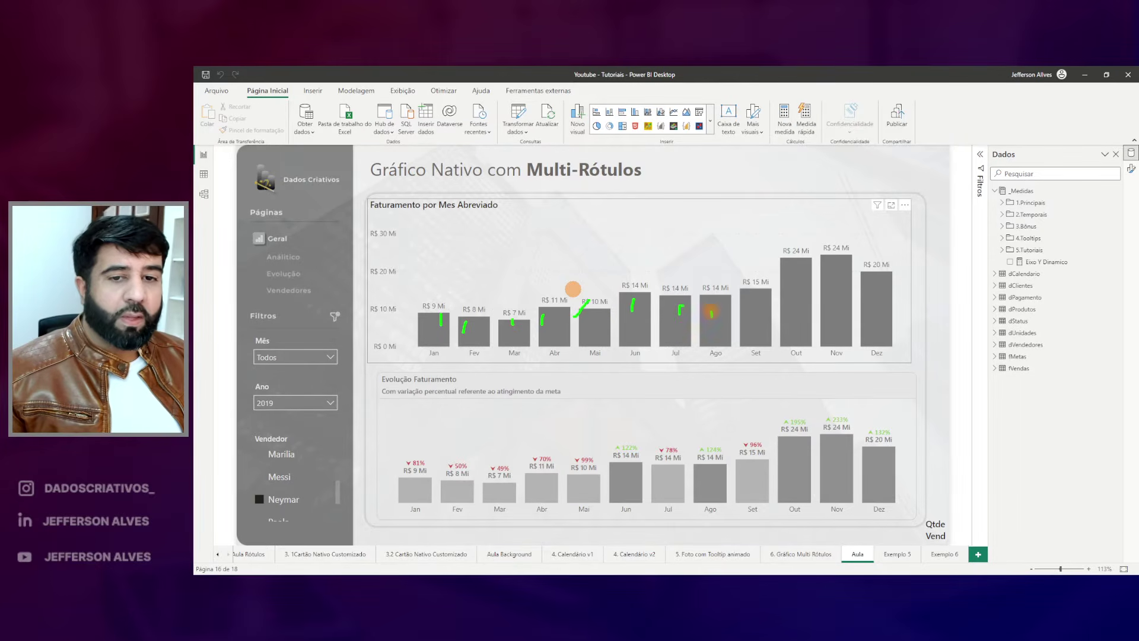
mouse_move(410, 192)
left_mouse_down()
mouse_move(374, 206)
mouse_move(408, 187)
left_mouse_up()
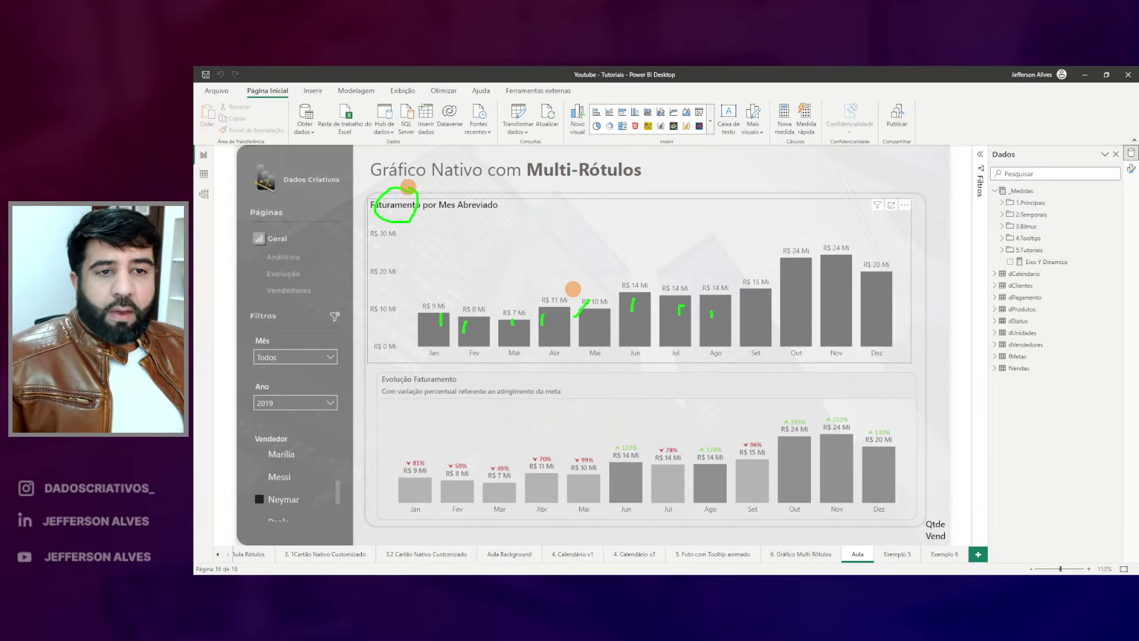
left_click_drag(429, 293, 477, 298)
left_click_drag(506, 296, 559, 286)
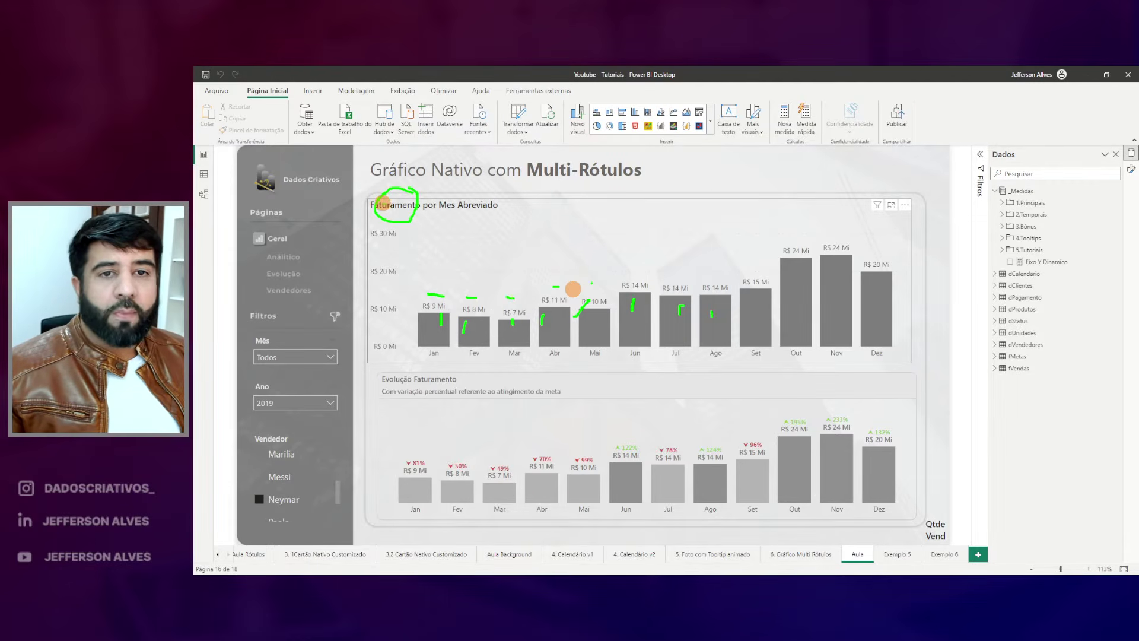
mouse_move(423, 456)
left_mouse_down()
mouse_move(407, 458)
mouse_move(416, 452)
left_mouse_up()
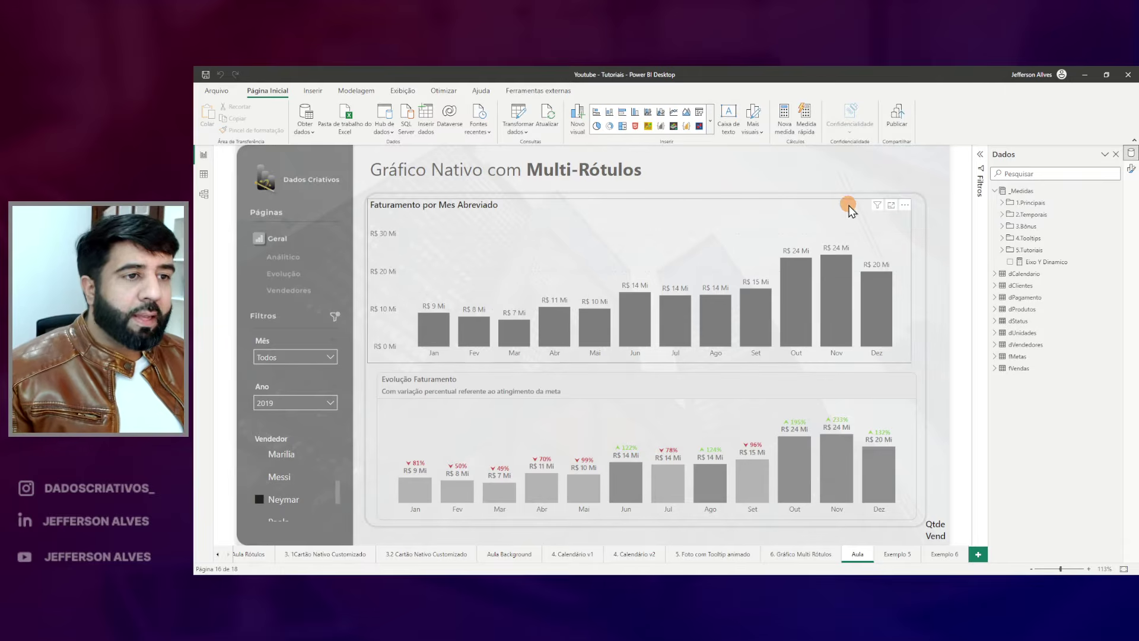
Create a new measure named Rotulo Meta % in the _Medidas table.
right_click(1028, 193)
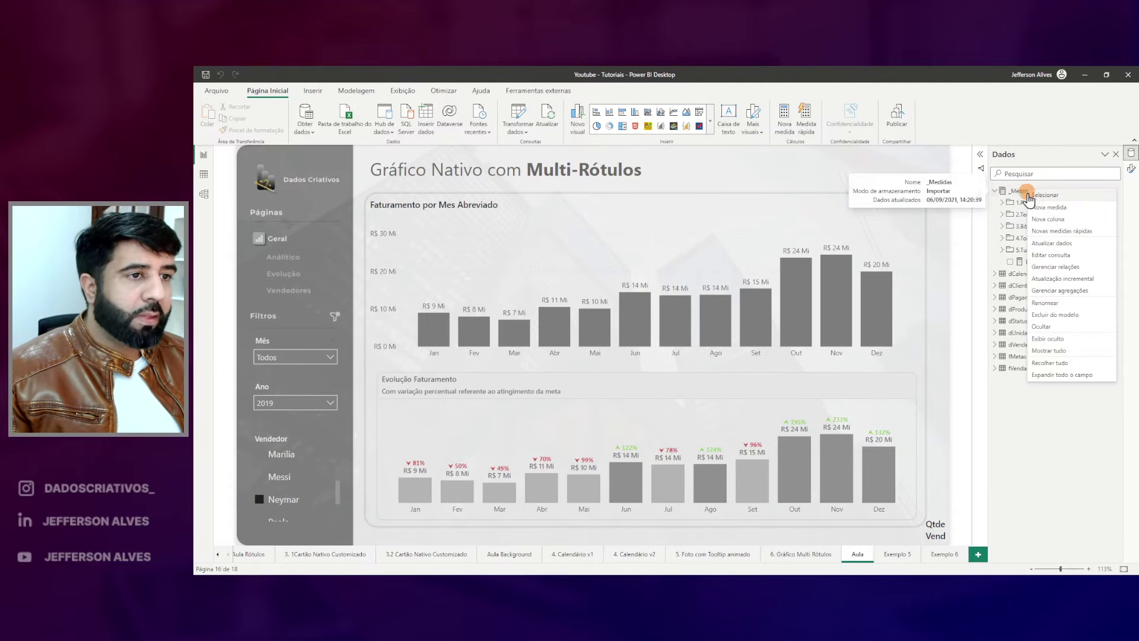
key("Escape")
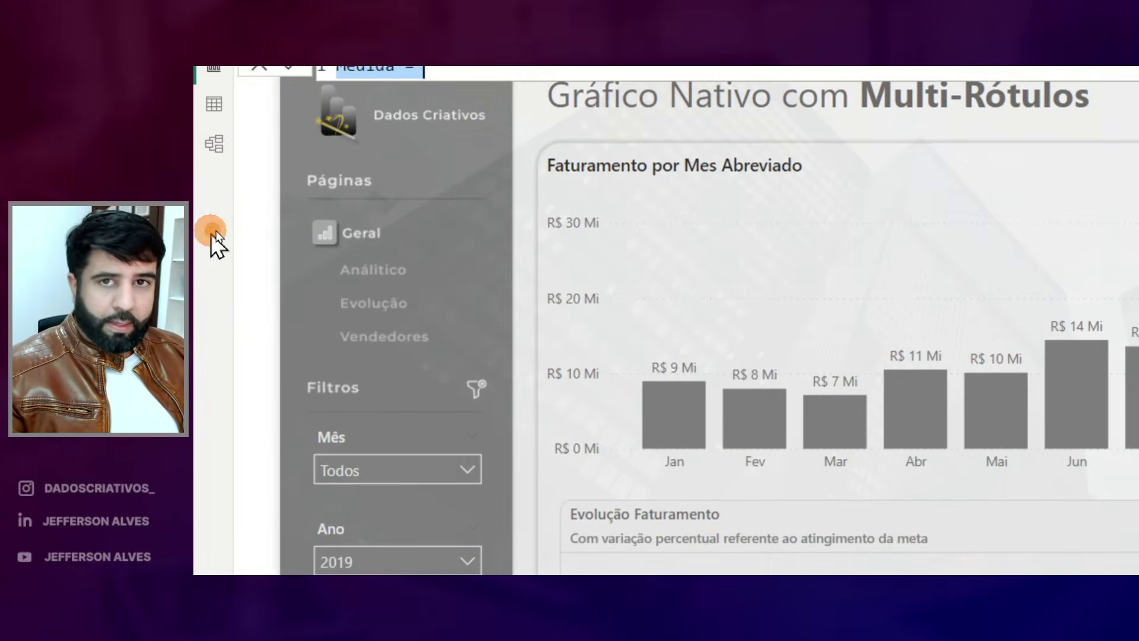
type("Rótulo Meg")
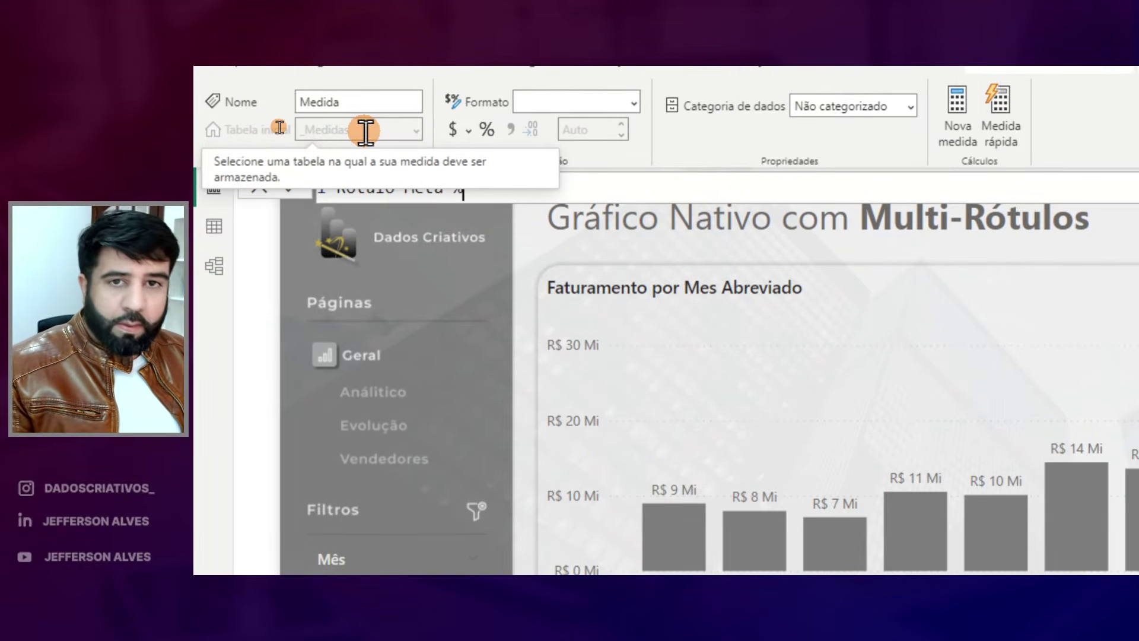
key("shift+Return")
key("shift+Return")
Declare a vValor variable equal to the [Faturamento] measure in the Rotulo Meta % formula.
type("VAR vV")
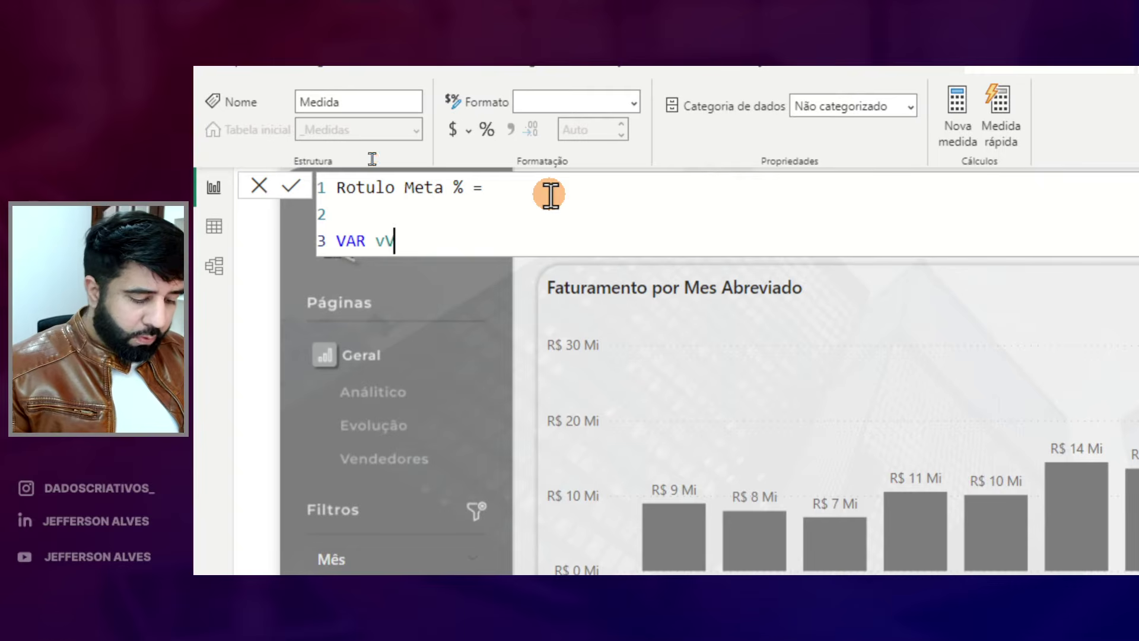
type("alor = [")
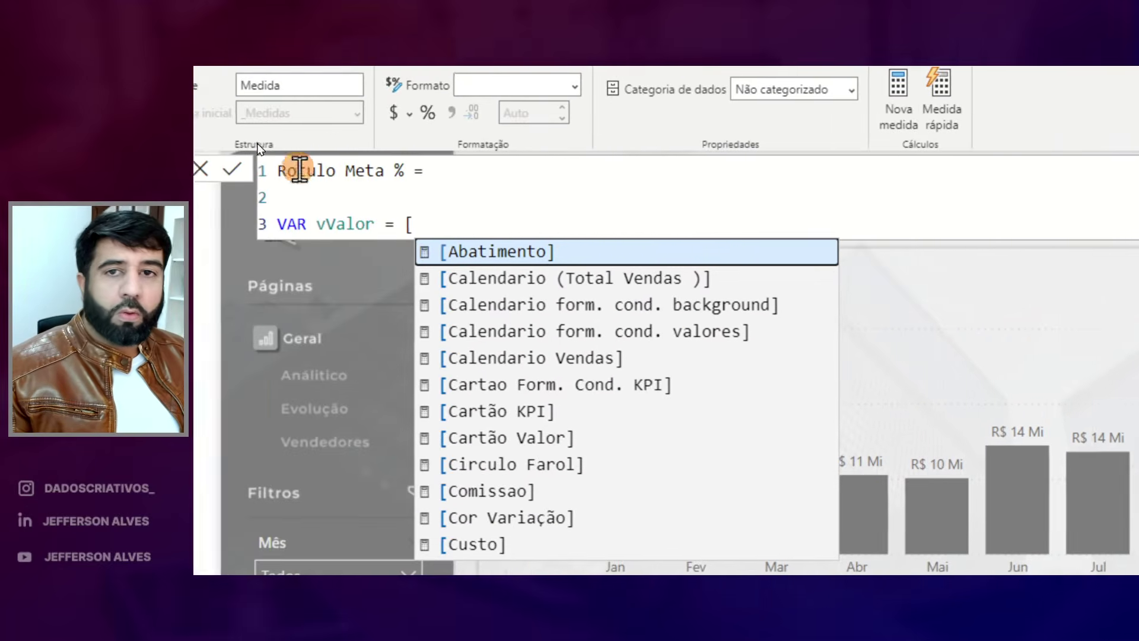
type("fa")
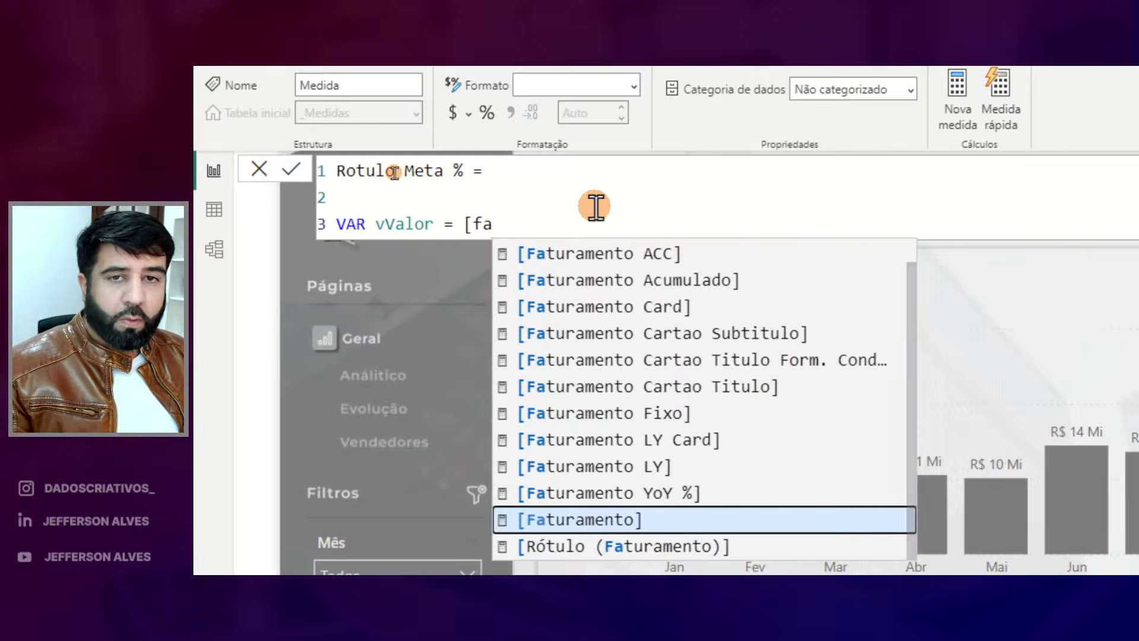
key("Return")
Add a RETURN of vValor * 1.40 to the Rotulo Meta % measure and commit the formula.
key("shift+Return")
key("shift+Return")
type("RETURN")
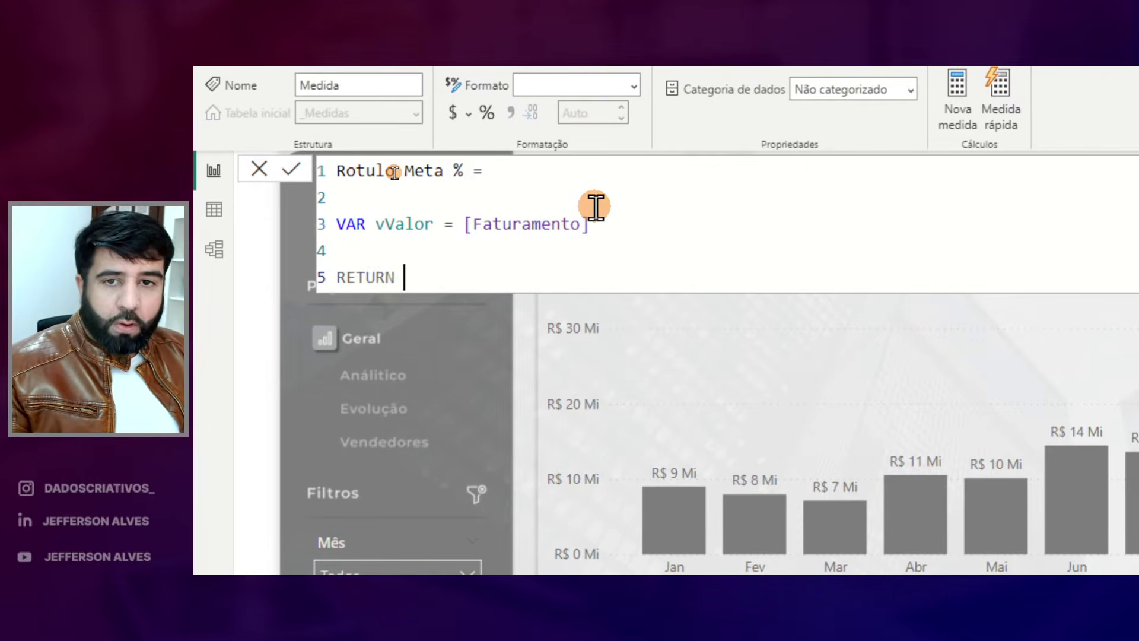
key("shift+Return")
key("Tab")
type("vV")
key("Tab")
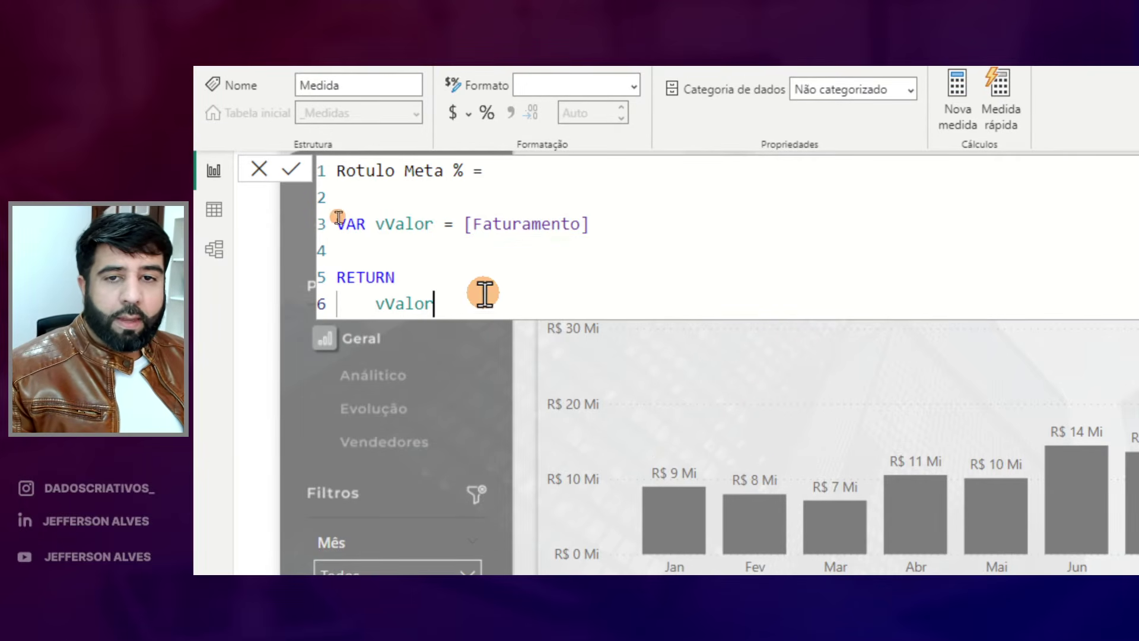
type("* ")
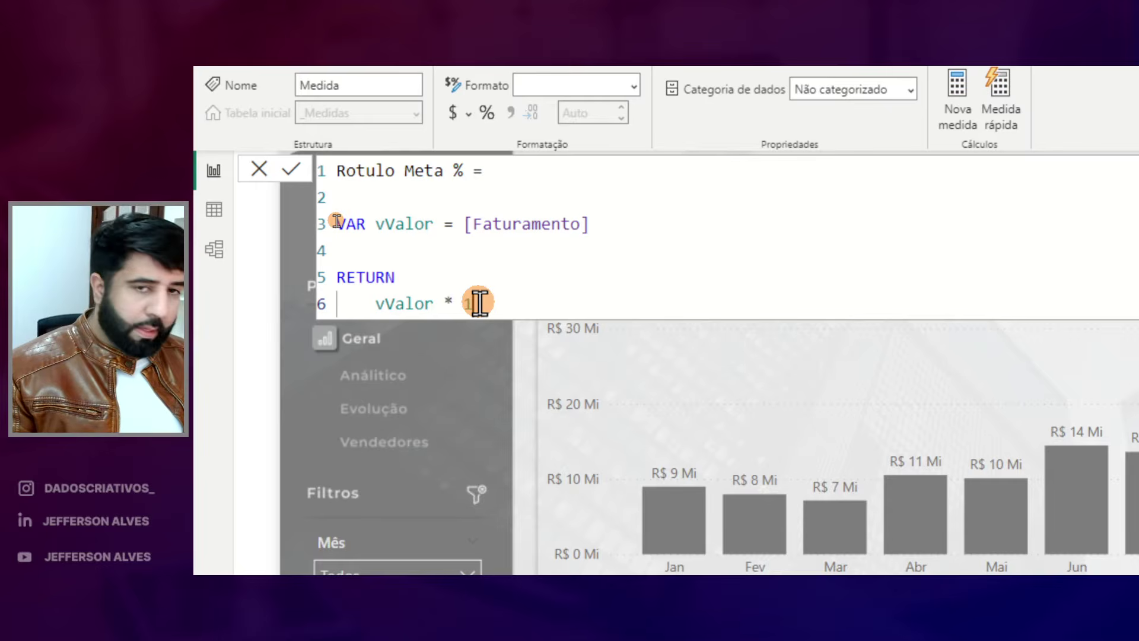
type("1.40")
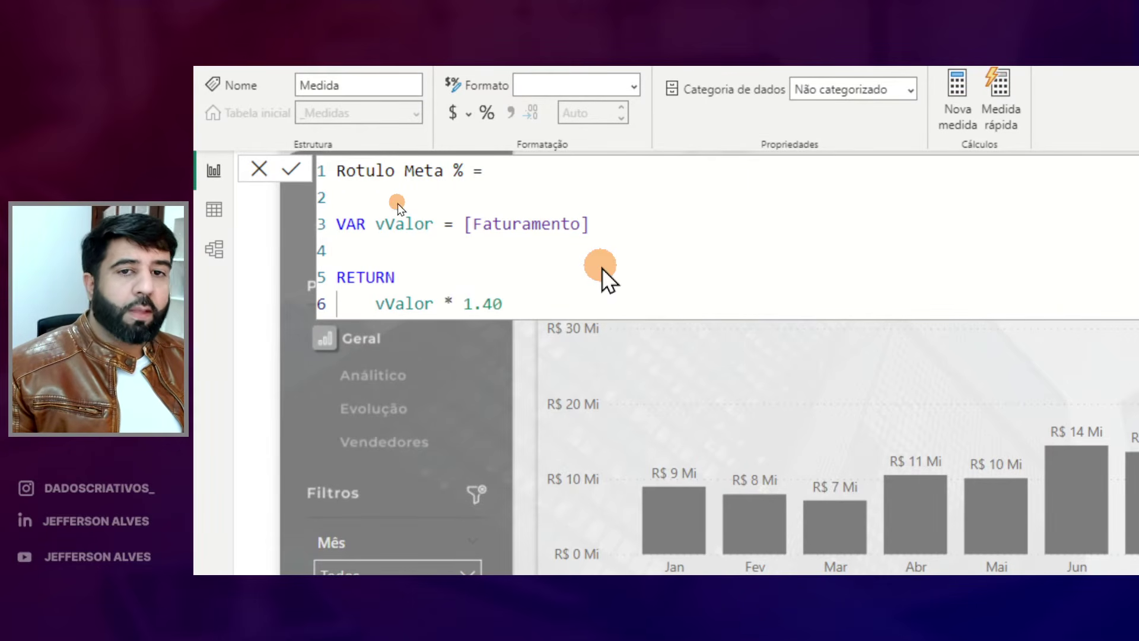
key("Return")
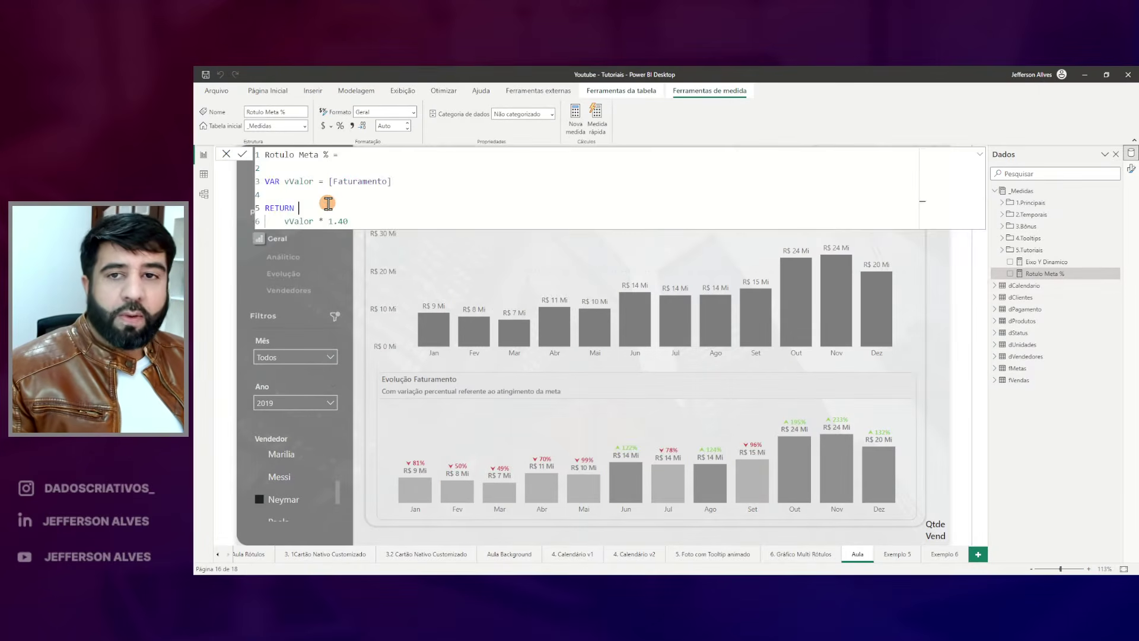
left_click(516, 198)
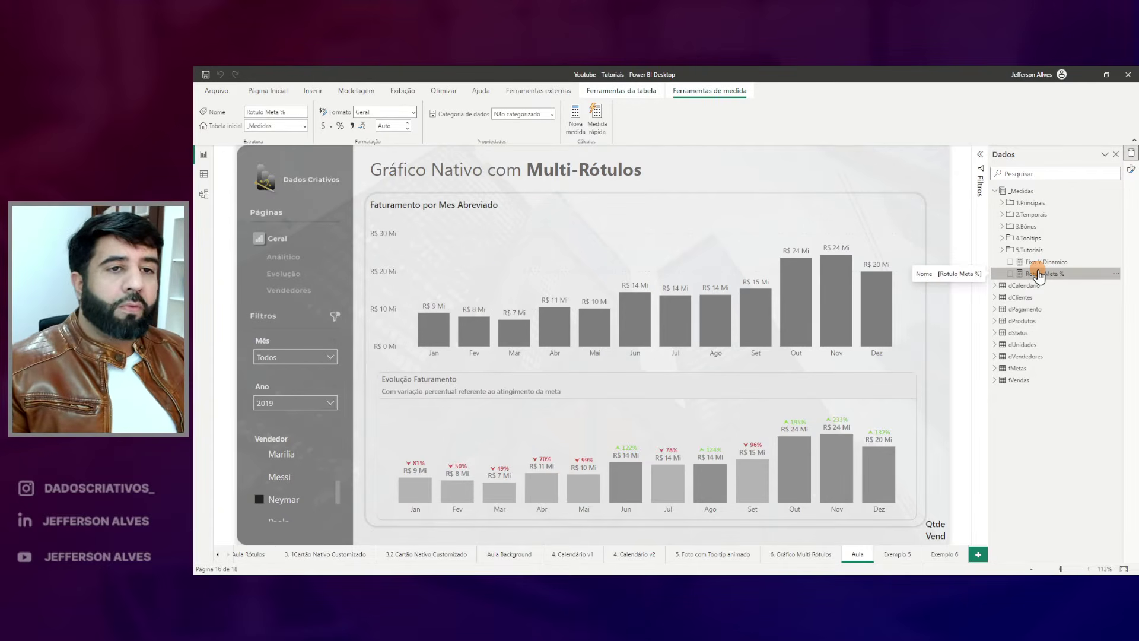
Add the Rotulo Meta % measure to the line Y axis of the Faturamento por Mes Abreviado chart.
left_click(712, 205)
left_click(357, 209)
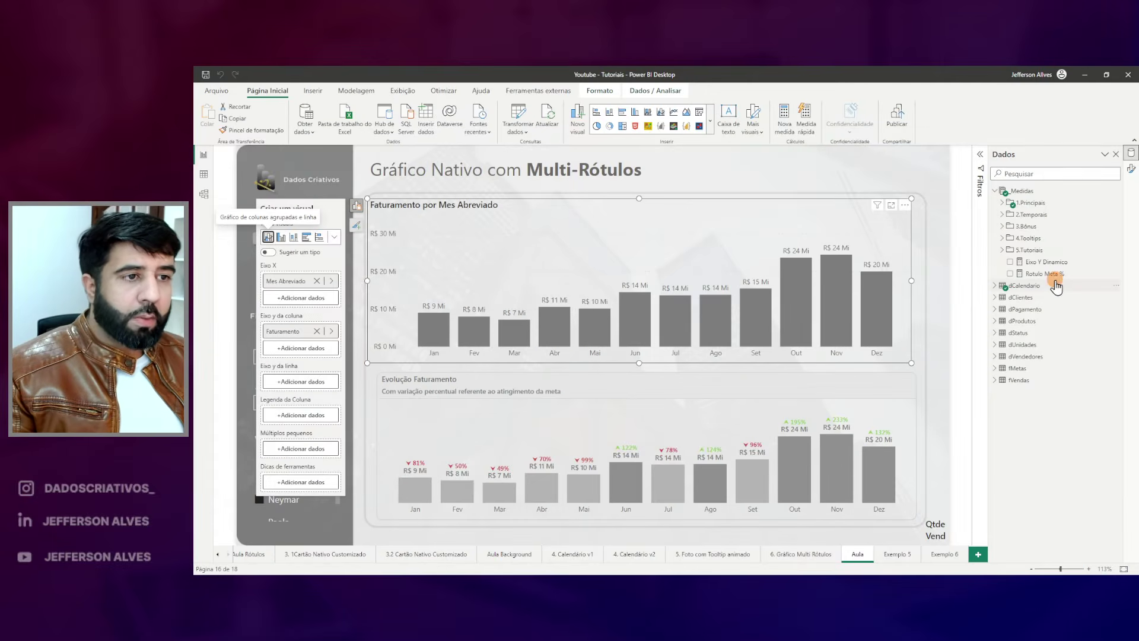
left_click_drag(1056, 287, 305, 389)
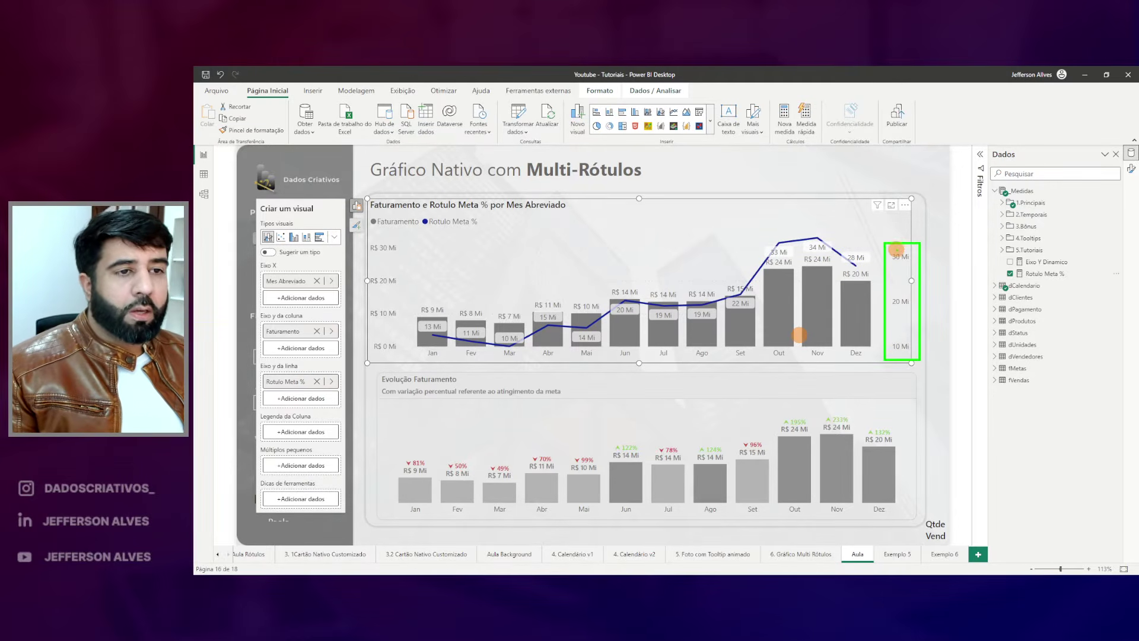
Open the formatting options of the combined column and line chart at its Y axis and secondary Y axis settings.
left_click(1132, 168)
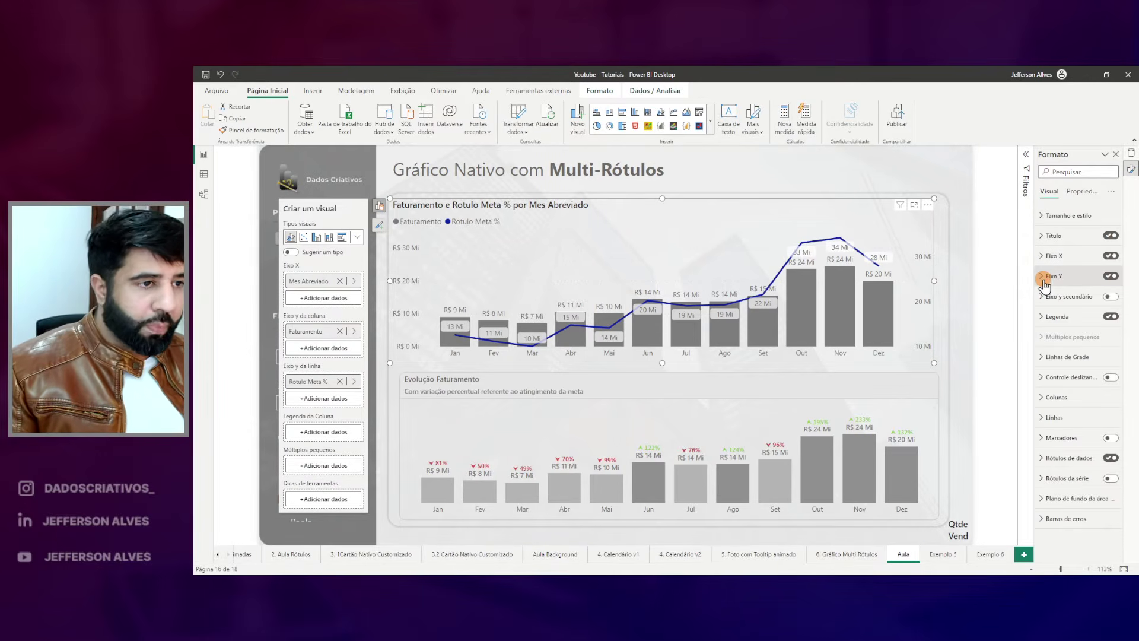
left_click_drag(907, 239, 936, 358)
mouse_move(1042, 283)
left_mouse_down()
mouse_move(1129, 321)
mouse_move(1127, 306)
left_mouse_up()
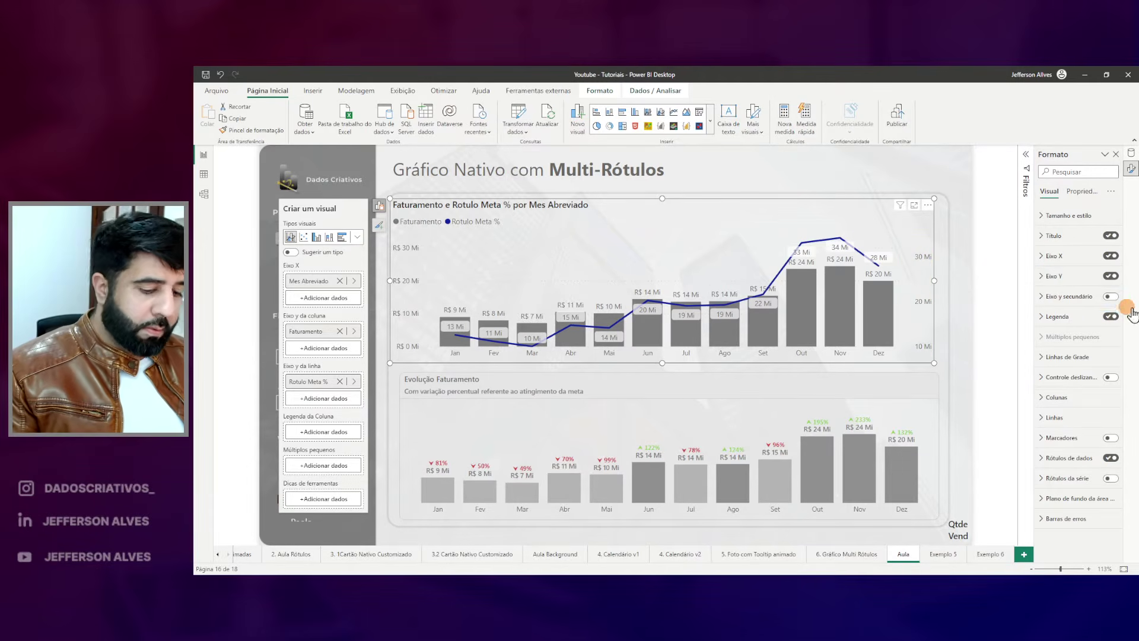
Turn off the secondary Y axis of the Faturamento e Rotulo Meta % combo chart.
left_click(1110, 297)
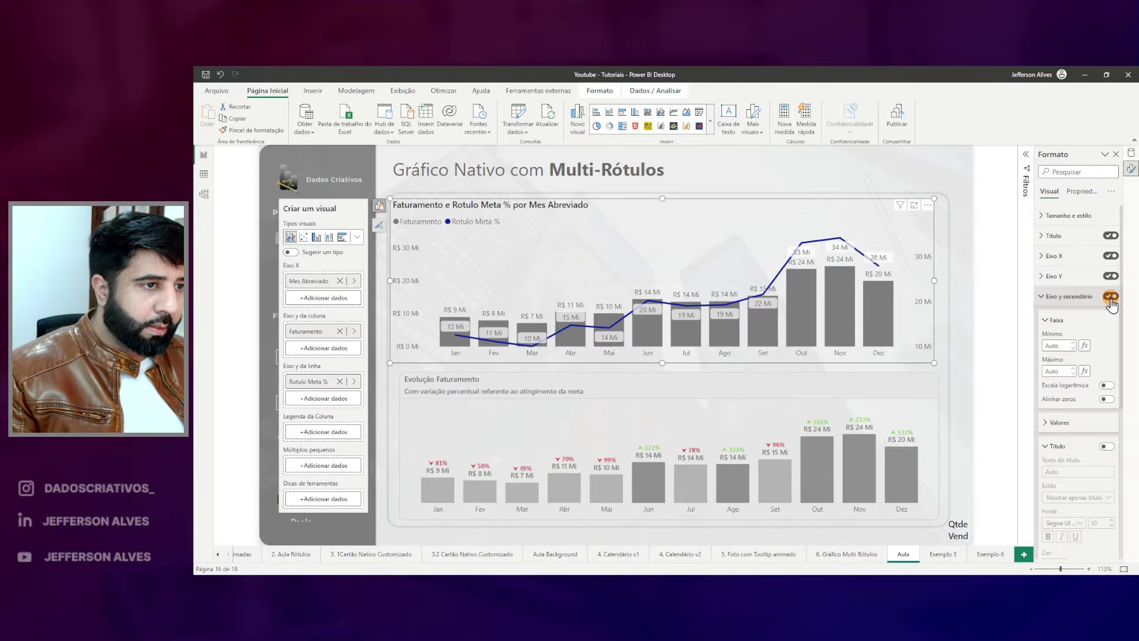
left_click(1110, 297)
left_click_drag(924, 232, 933, 289)
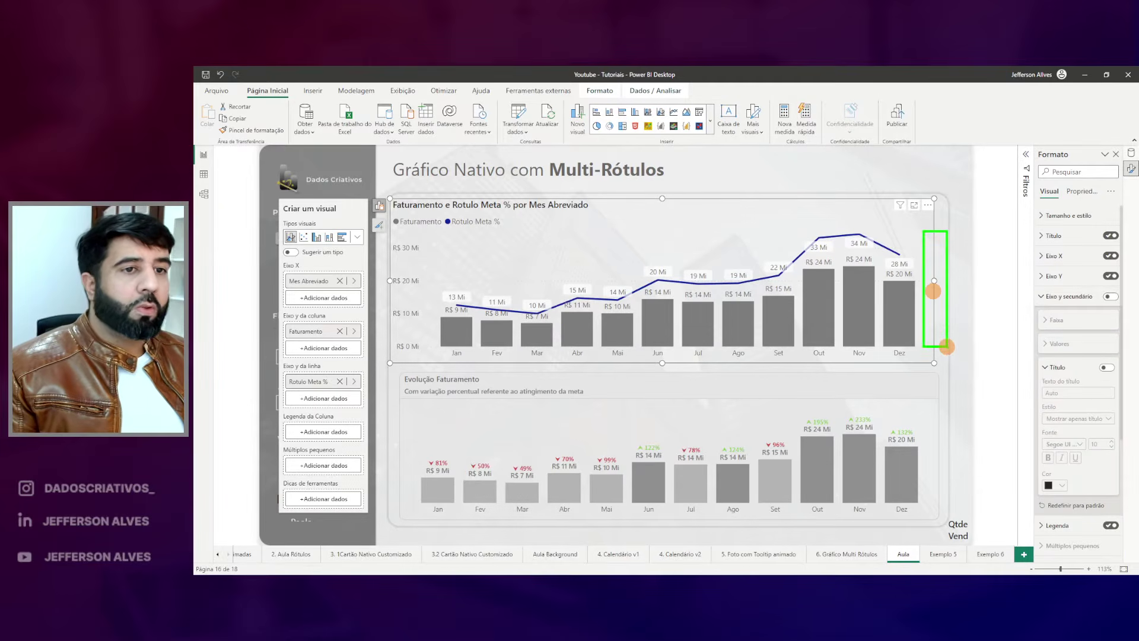
Set the stroke width of the combo chart's lines to 0 px.
scroll(1066, 350, "down", 1)
scroll(1066, 350, "down", 3)
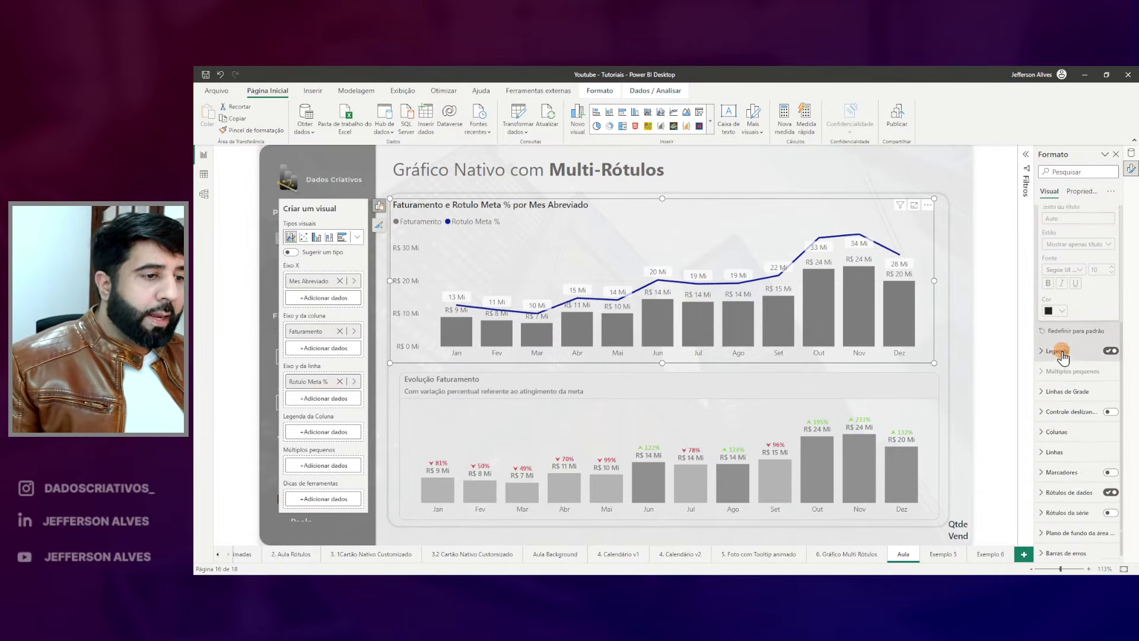
left_click(1054, 447)
scroll(1068, 457, "down", 4)
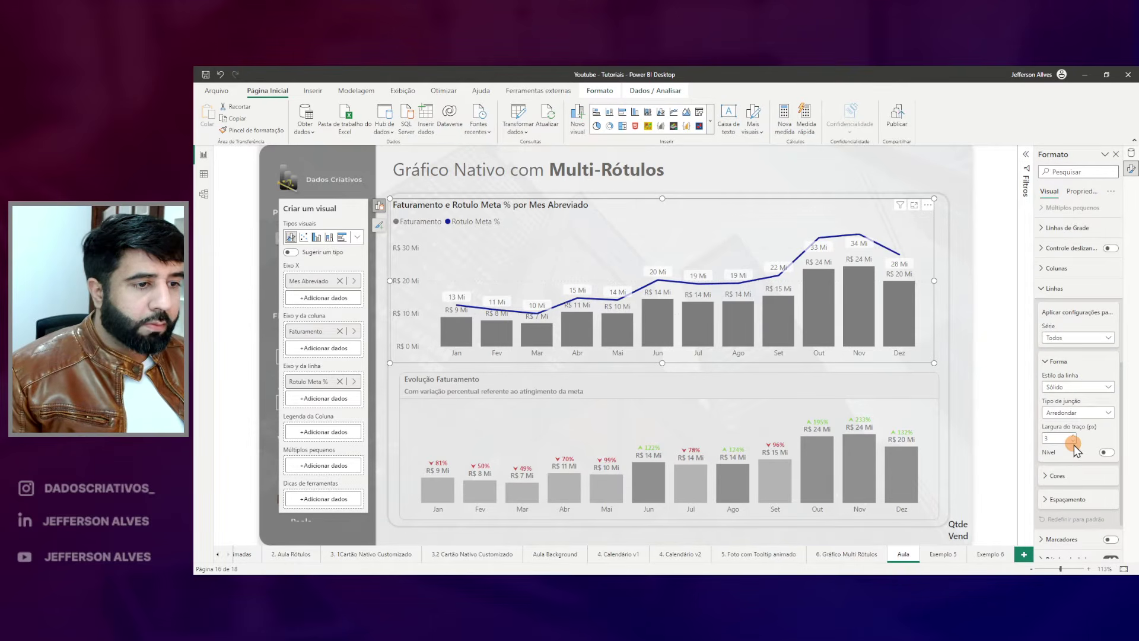
left_click(1074, 442)
left_click(1073, 441)
left_click(1047, 289)
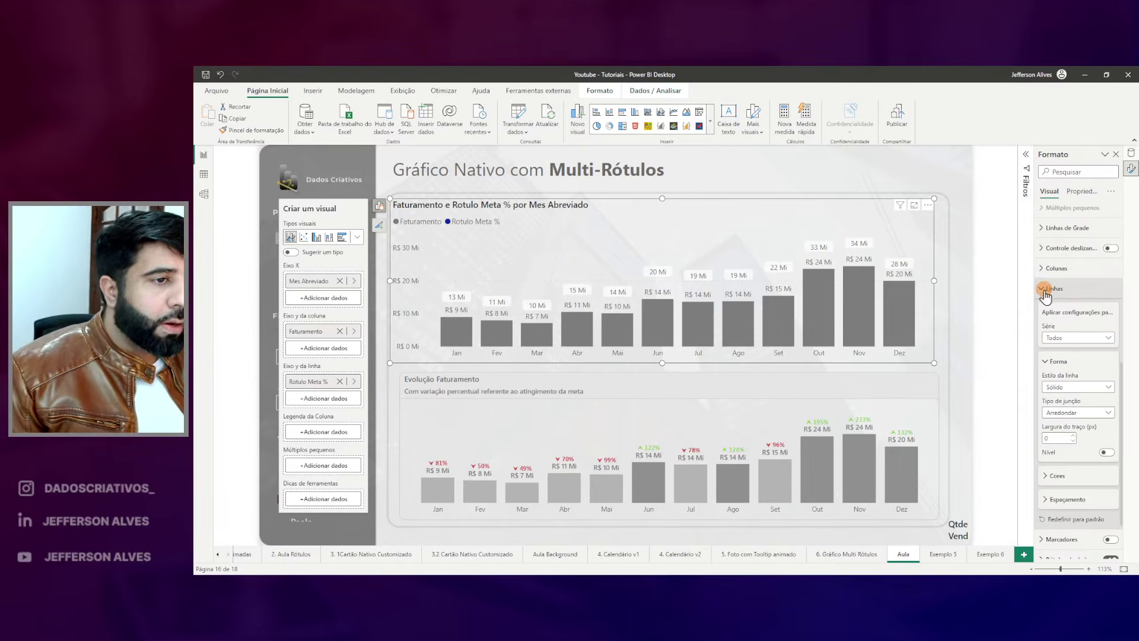
scroll(1048, 296, "up", 2)
left_click(1046, 296)
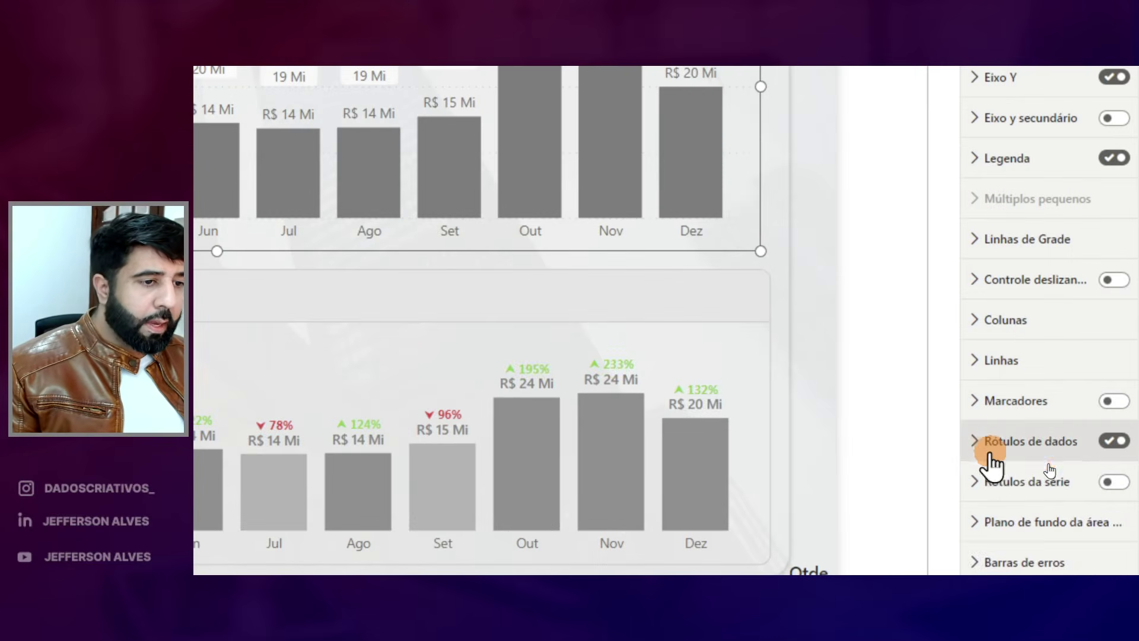
Format the Faturamento series data labels with a medium grey color and a heavier Segoe UI font variant.
left_click(1044, 458)
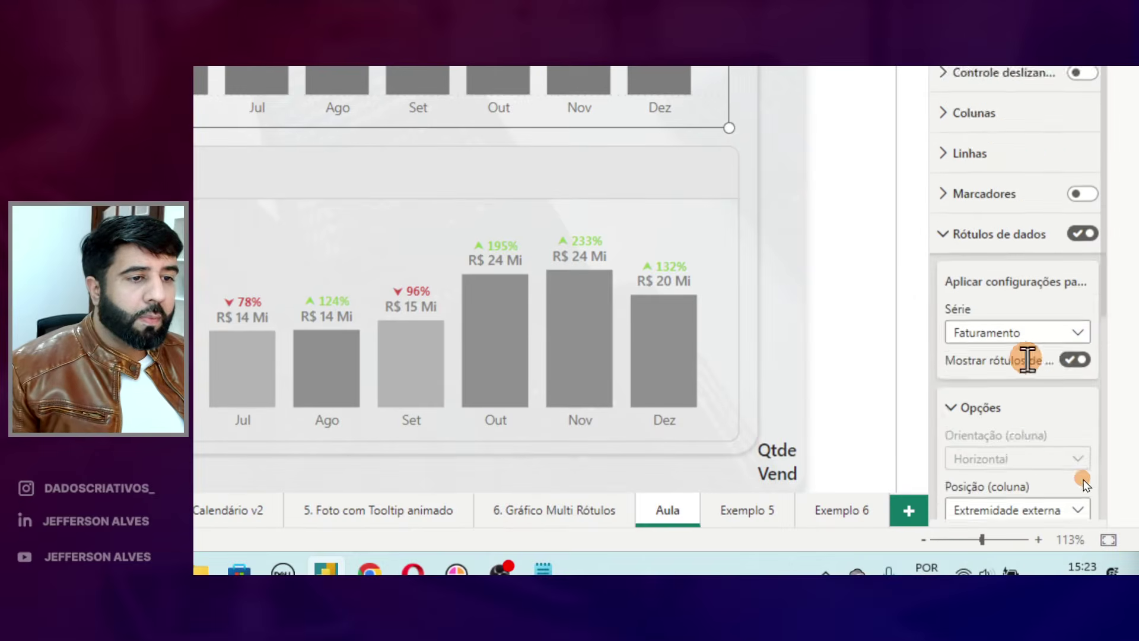
scroll(1030, 365, "down", 4)
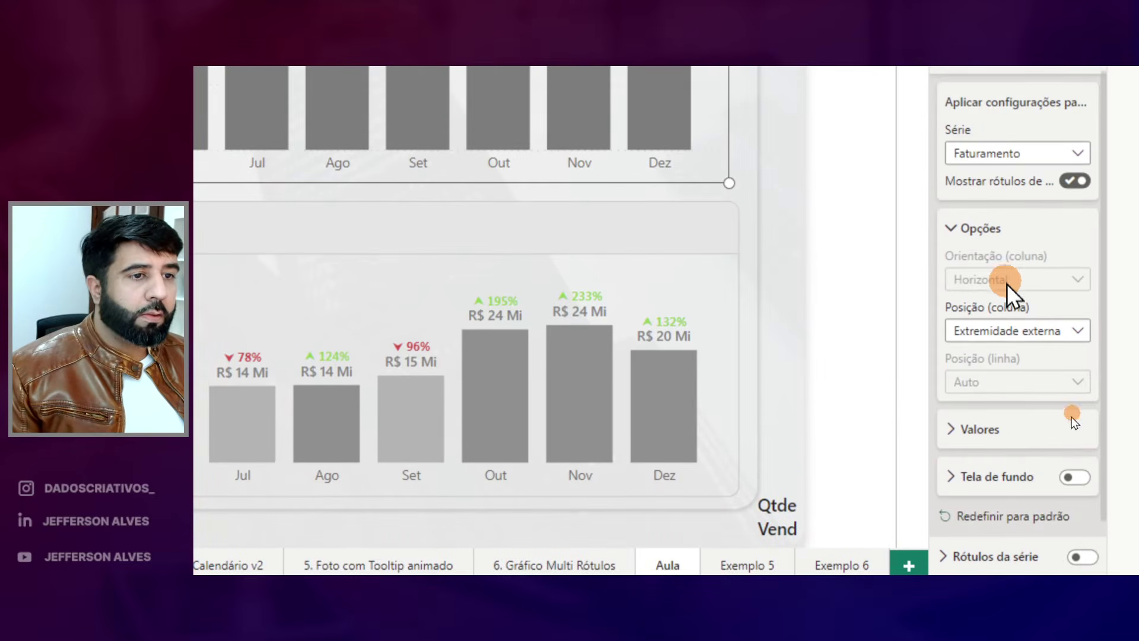
left_click(973, 375)
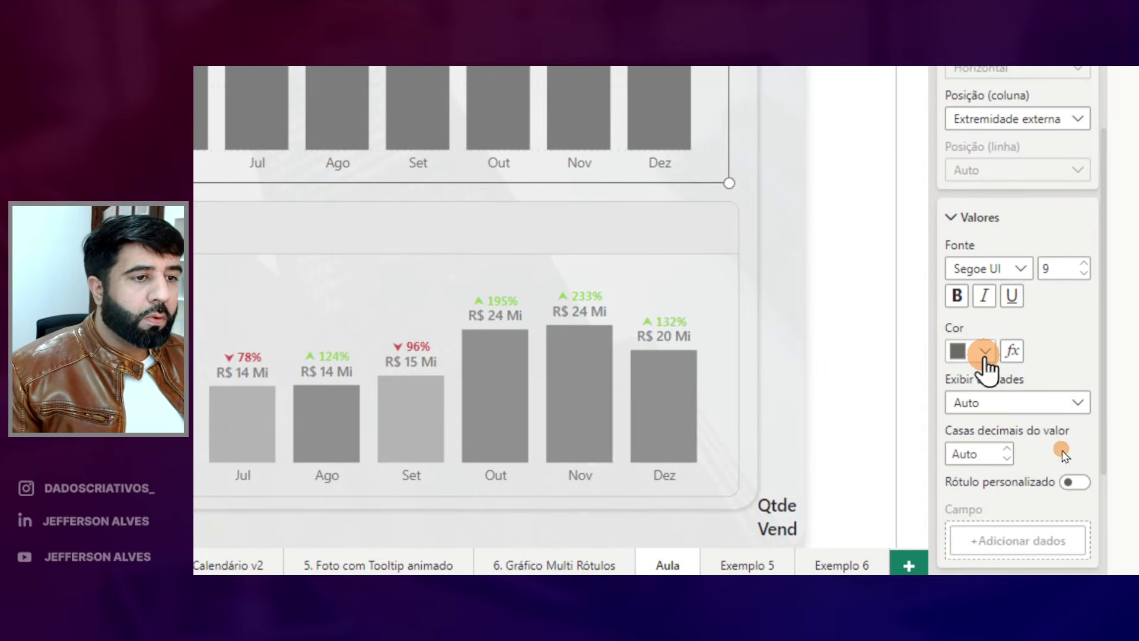
left_click(979, 352)
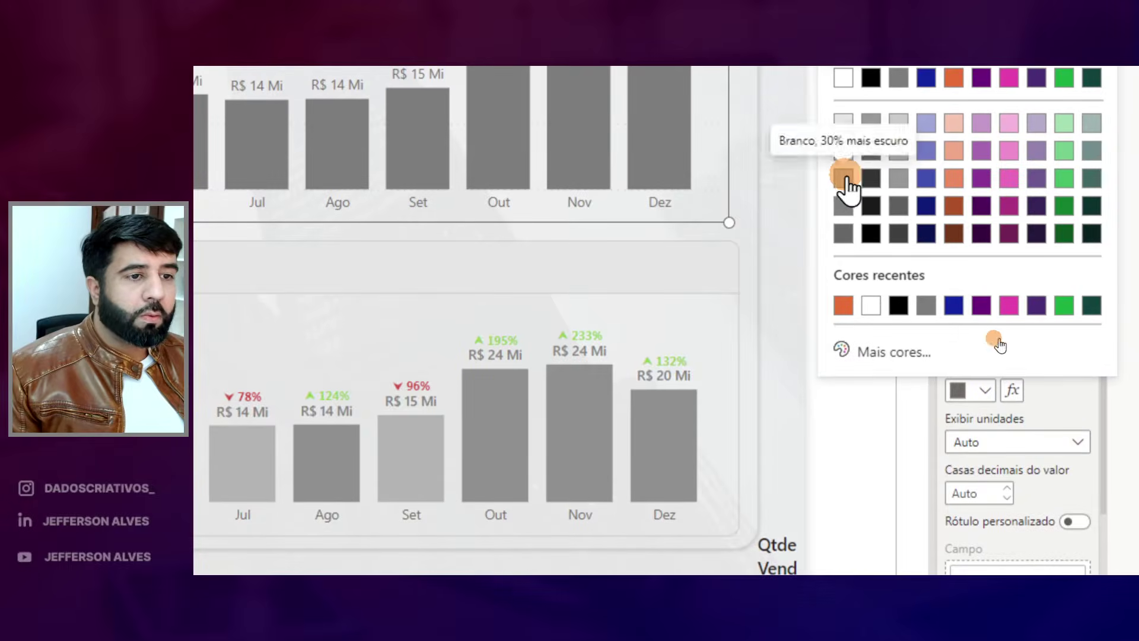
left_click(845, 178)
left_click(956, 334)
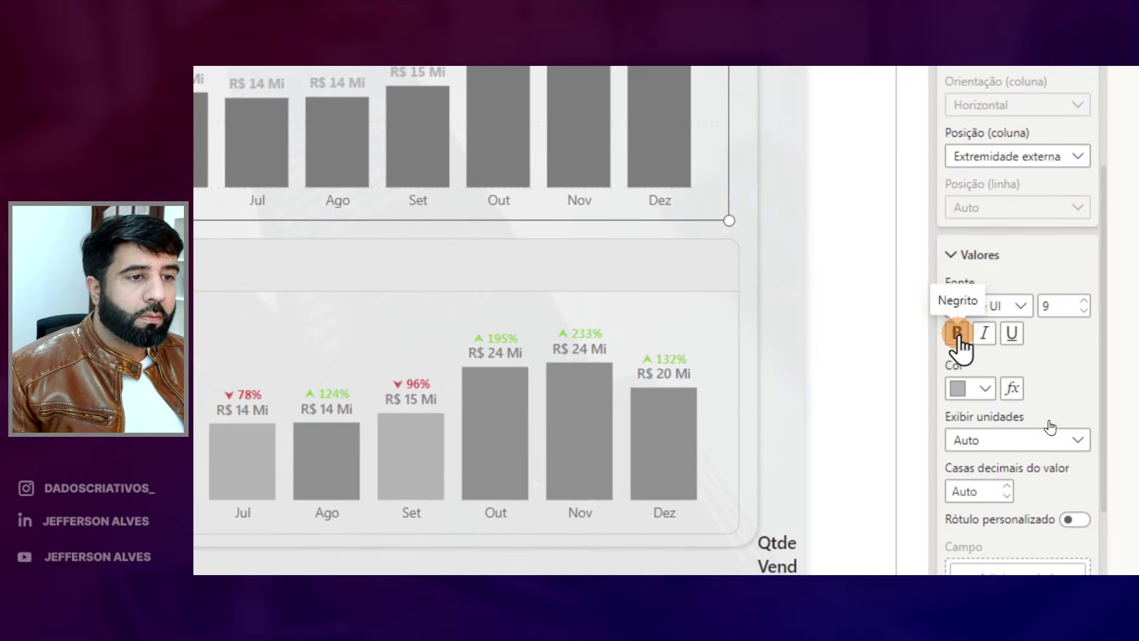
left_click(972, 388)
left_click(844, 203)
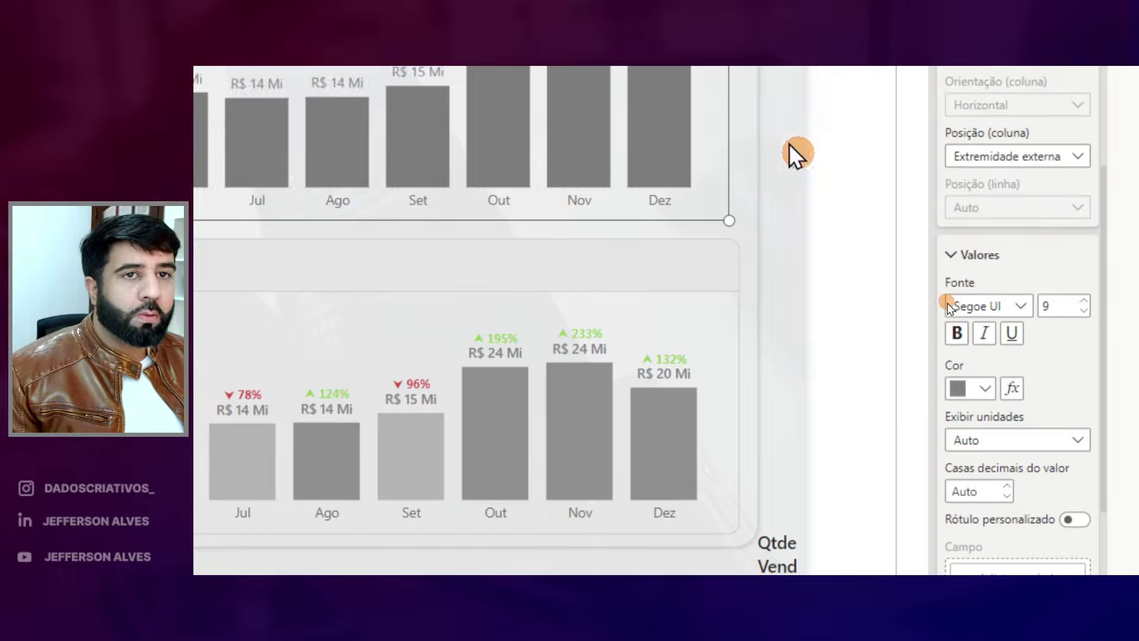
left_click(992, 337)
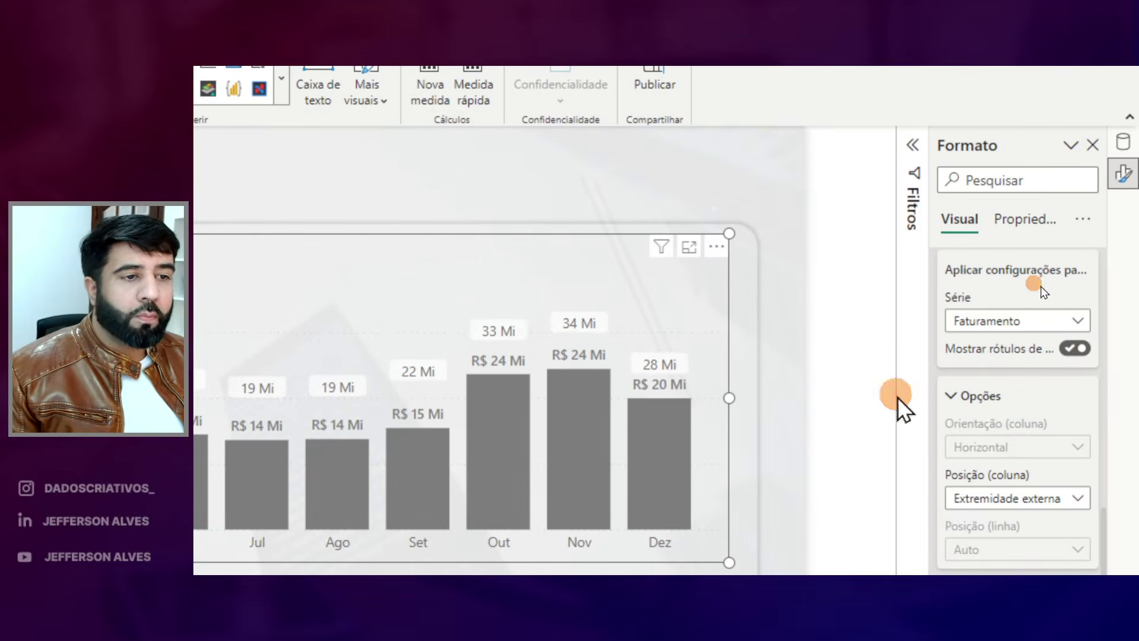
Turn off the background of the data labels for the Rotulo Meta % series.
left_click(1049, 248)
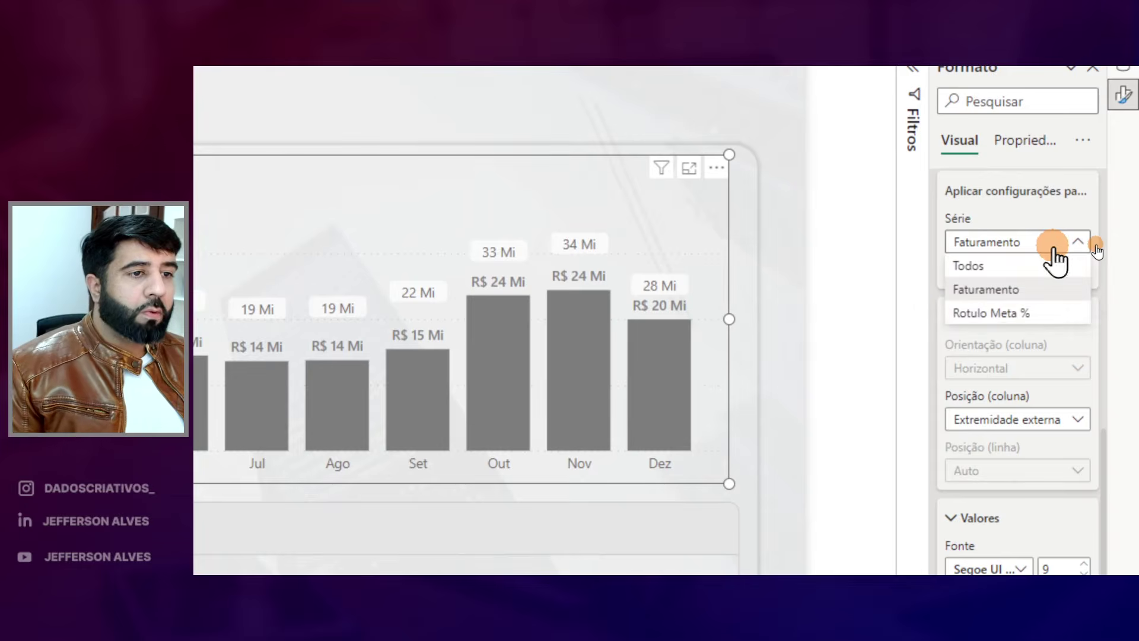
left_click(1006, 314)
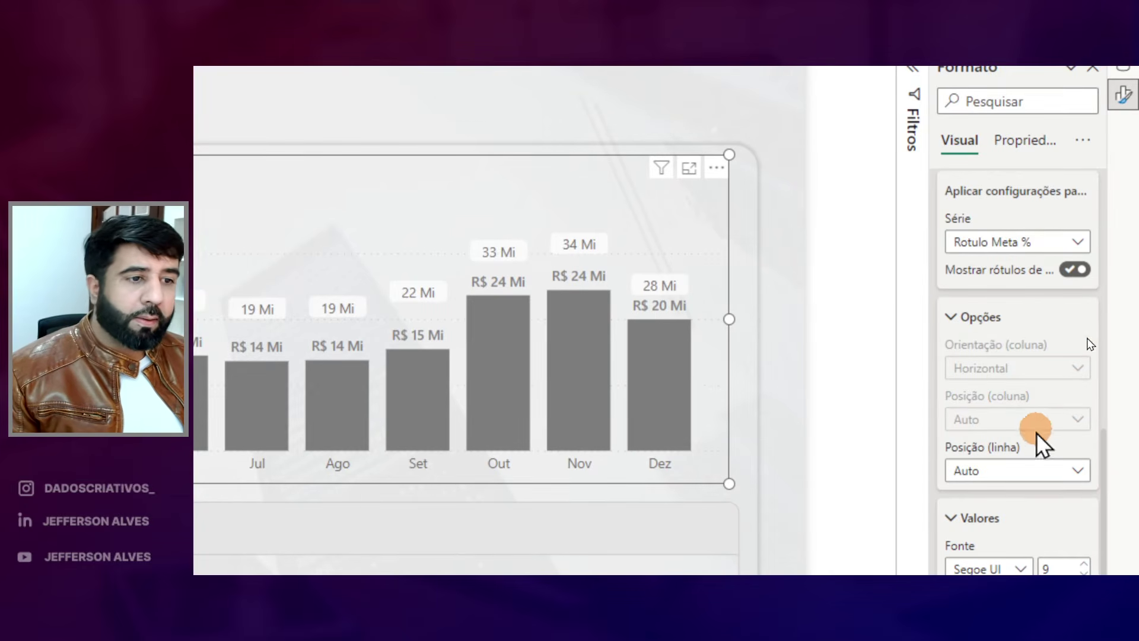
scroll(1043, 437, "down", 3)
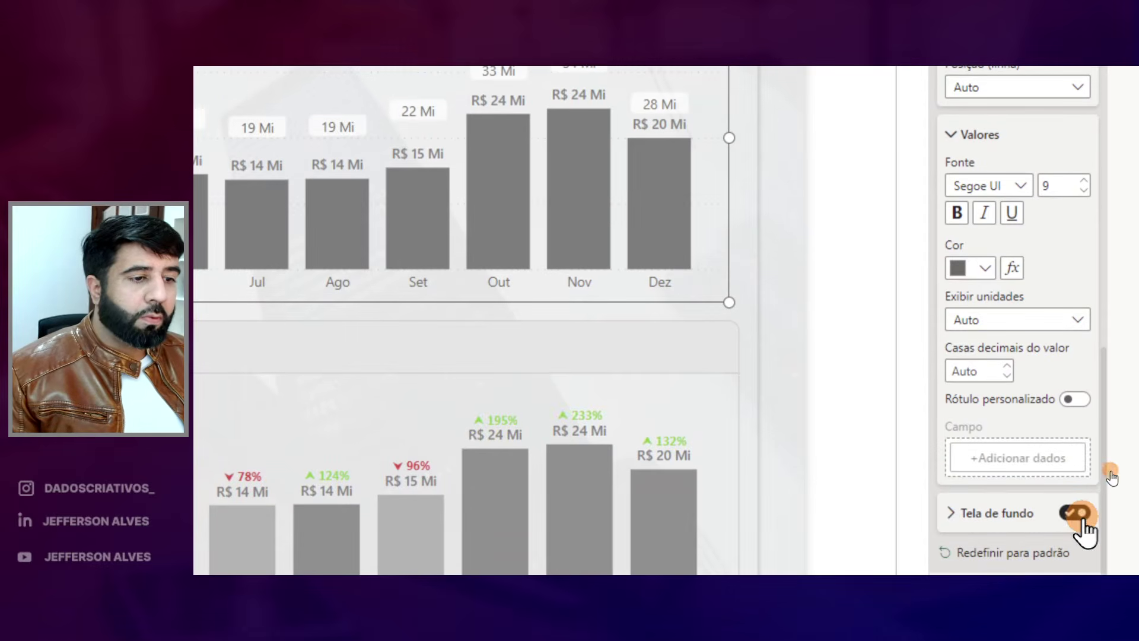
left_click(1075, 514)
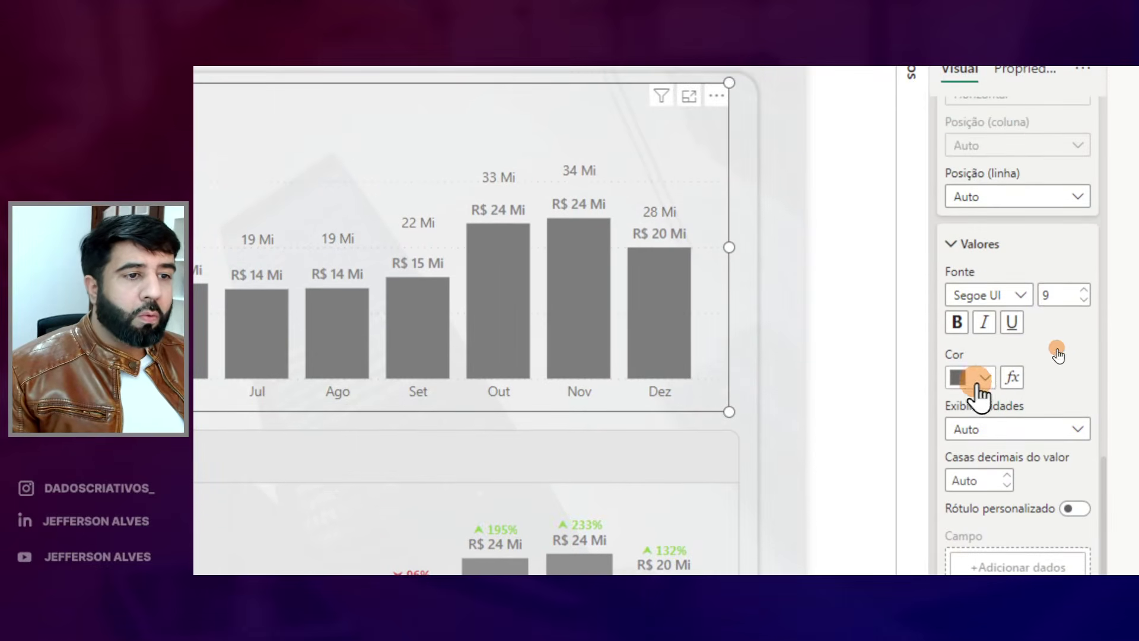
Set the Rotulo Meta % data labels to theme color #E66C37 and make them bold.
left_click(985, 268)
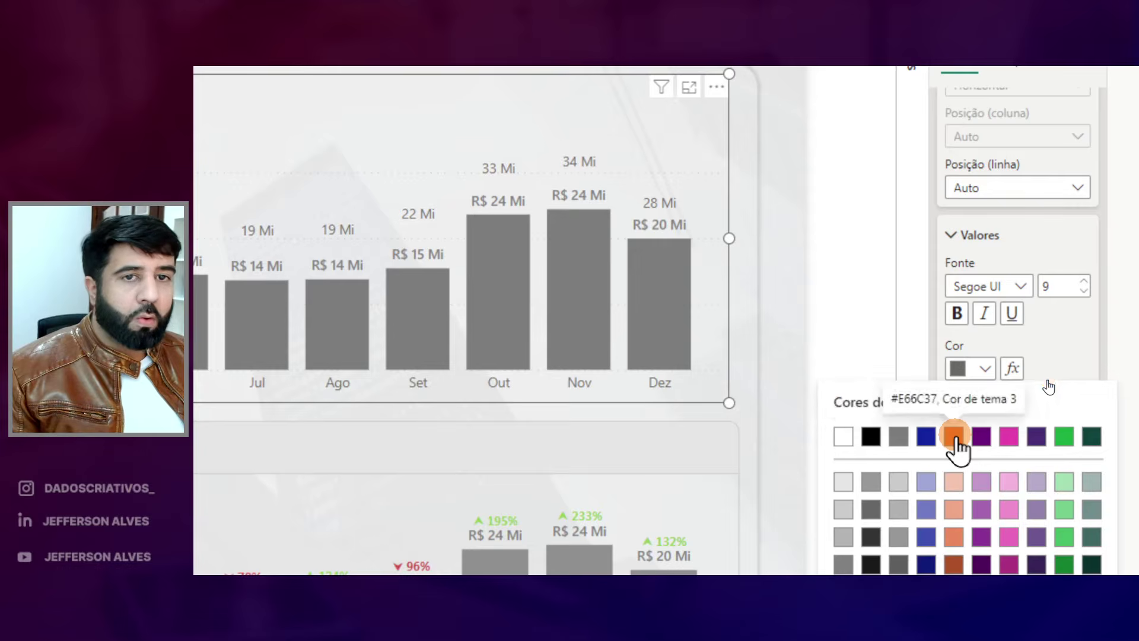
left_click(954, 445)
left_click(957, 314)
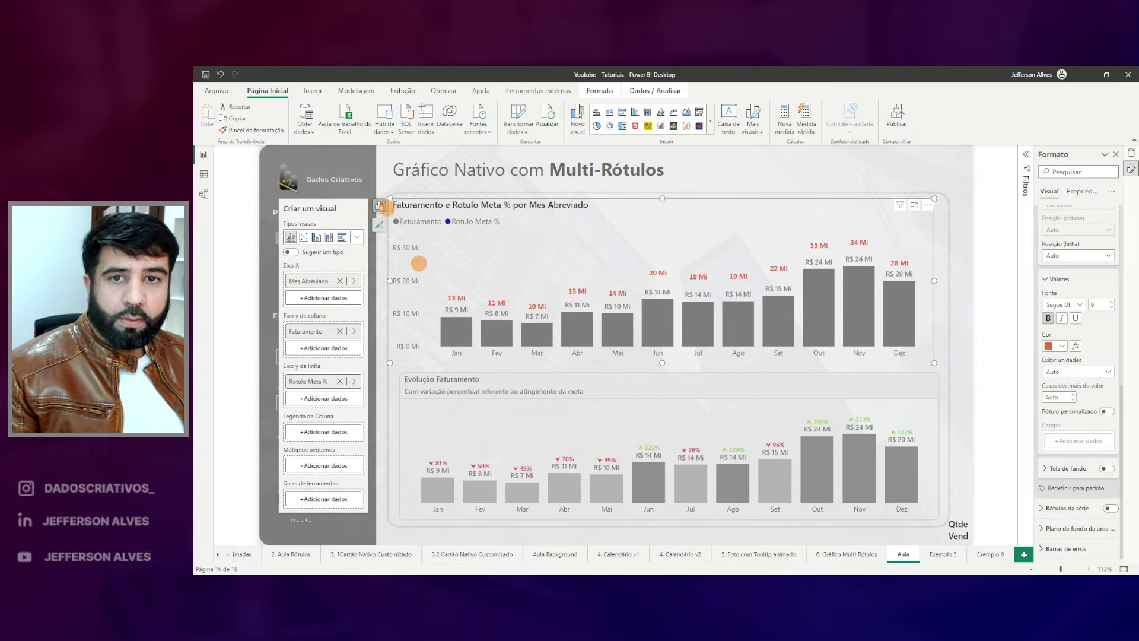
Remove the legend from the combo chart and deselect the visual.
left_click(380, 225)
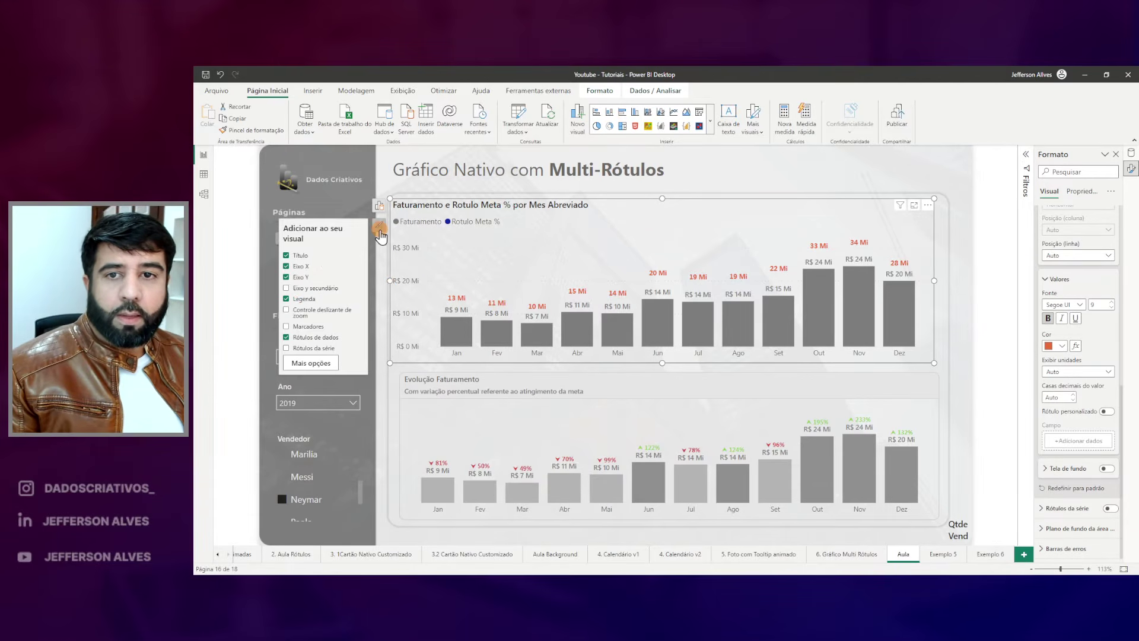
left_click(286, 299)
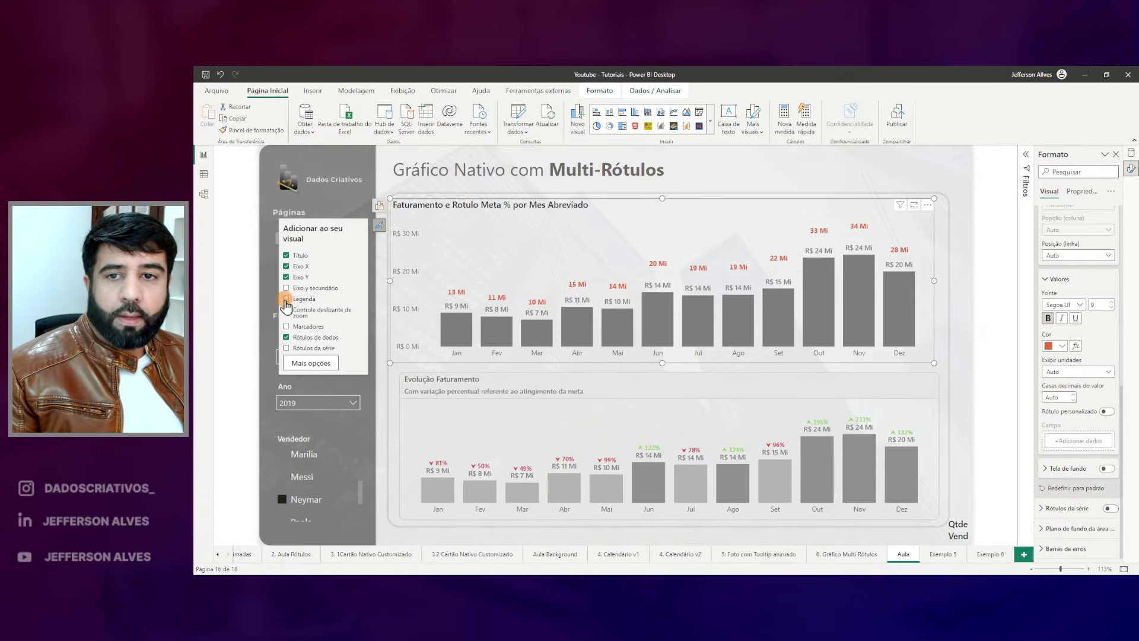
left_click(753, 180)
key("ctrl+2")
mouse_move(645, 257)
left_mouse_down()
mouse_move(677, 277)
mouse_move(790, 264)
left_mouse_up()
left_click_drag(805, 222, 847, 235)
key("Escape")
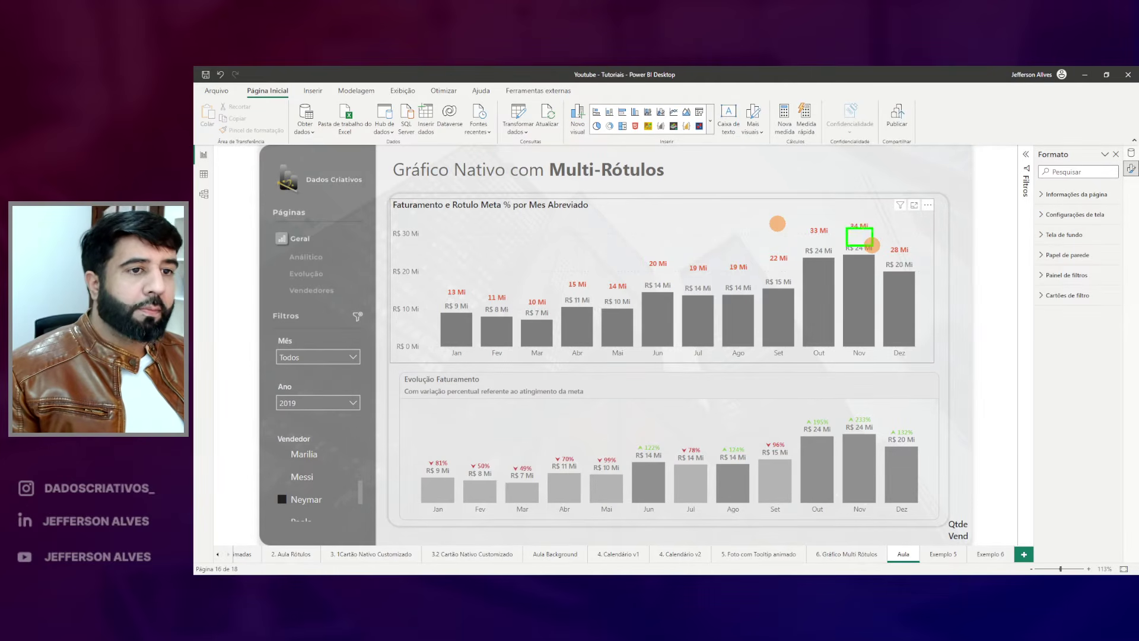
left_click(875, 216)
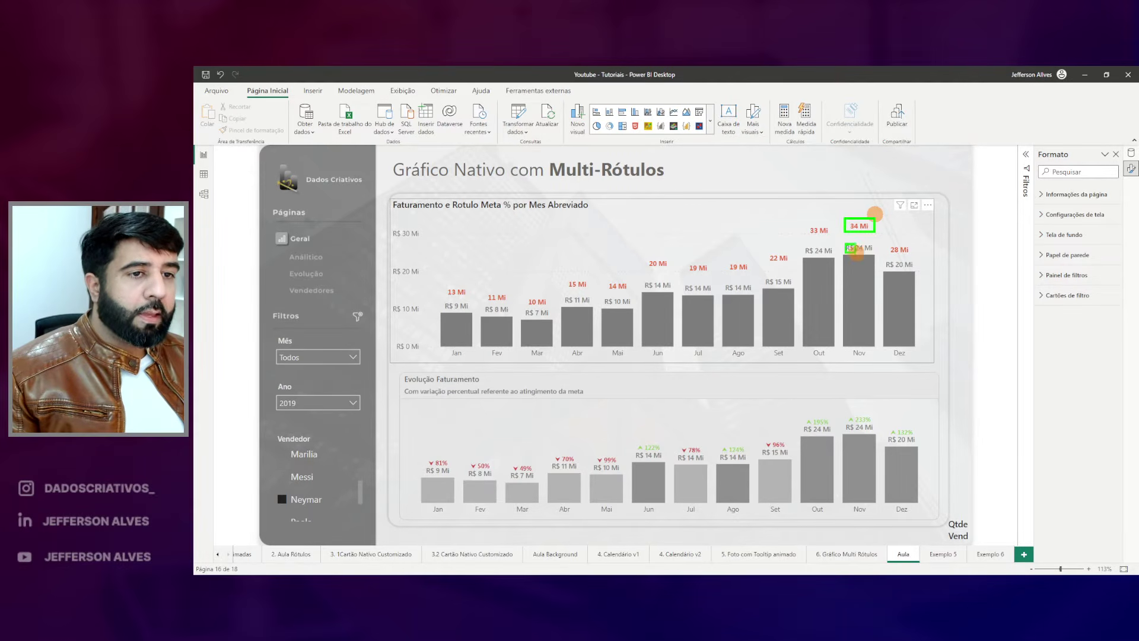
left_click(897, 221)
left_click_drag(870, 231, 846, 245)
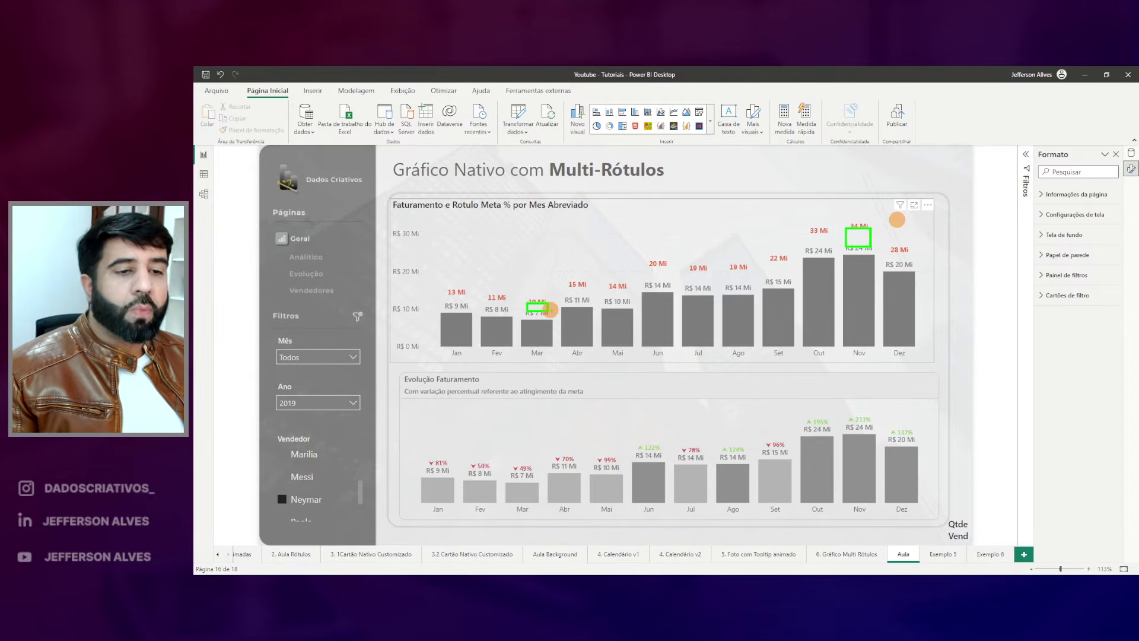
Review the DAX formula of the Rotulo Meta % measure in the _Medidas table.
left_click(1131, 152)
left_click(1045, 248)
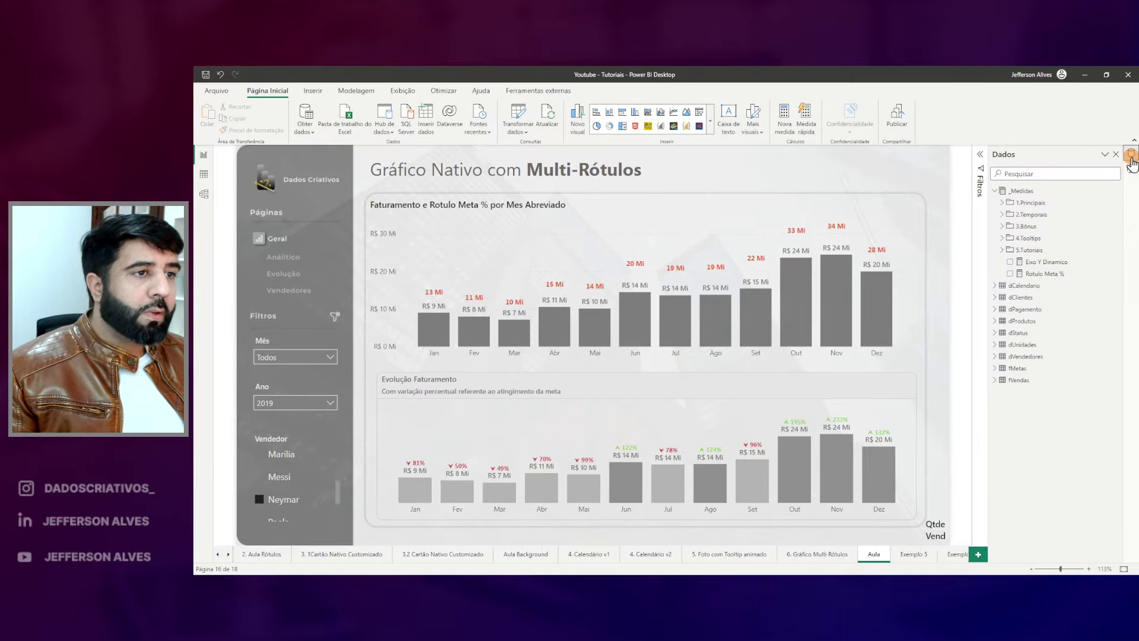
left_click(1062, 276)
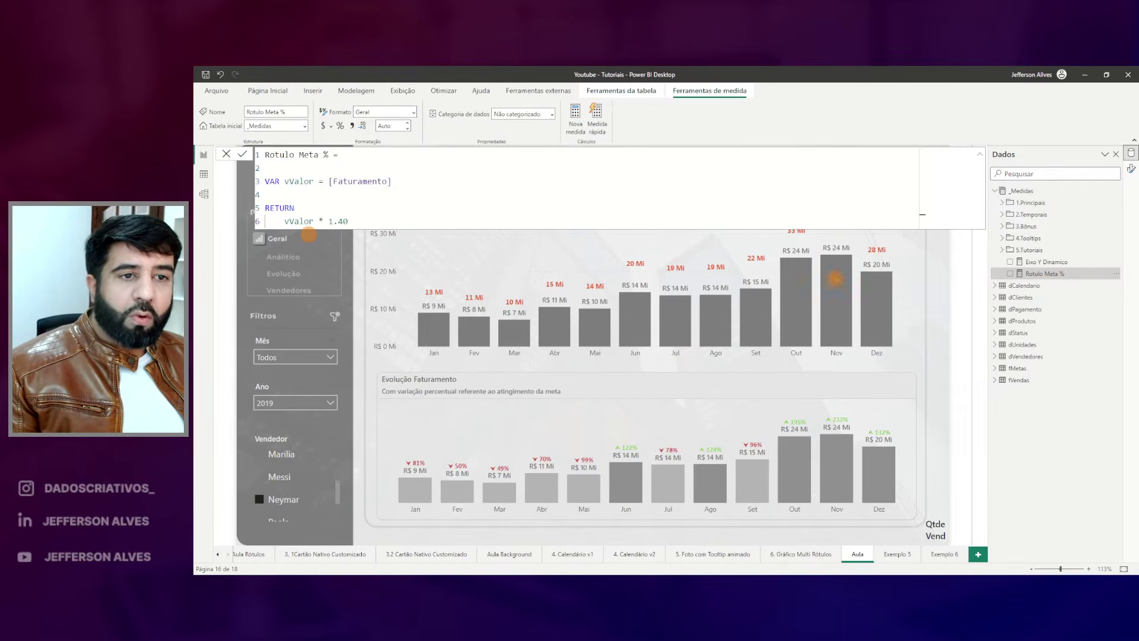
left_click_drag(327, 168, 392, 193)
left_click_drag(319, 218, 353, 215)
key("Escape")
left_click(389, 196)
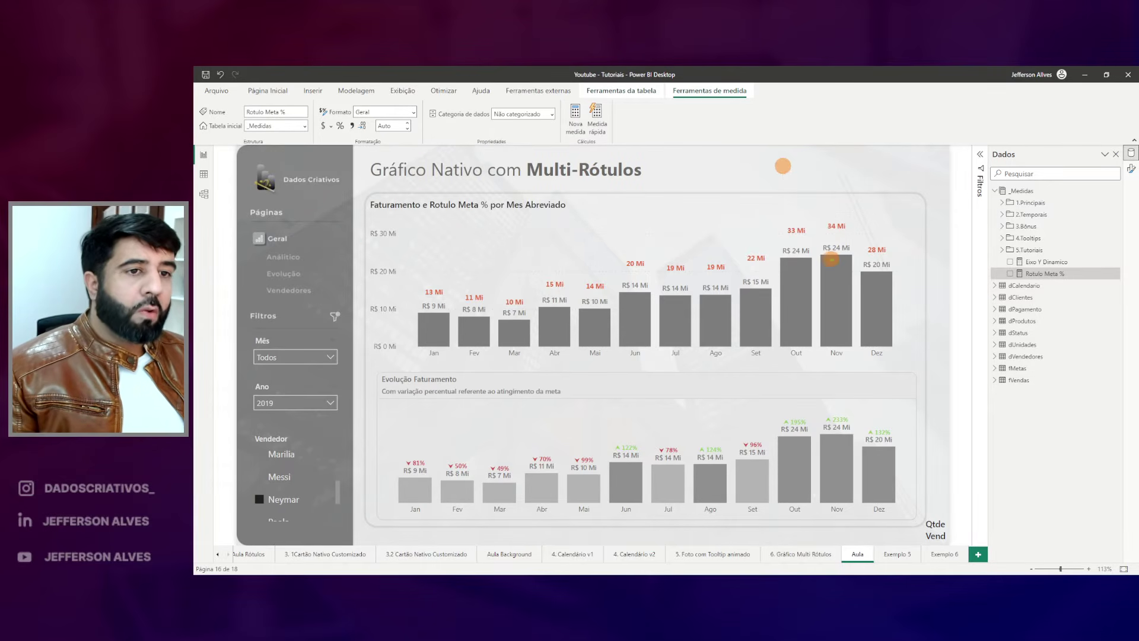
left_click_drag(847, 348, 853, 255)
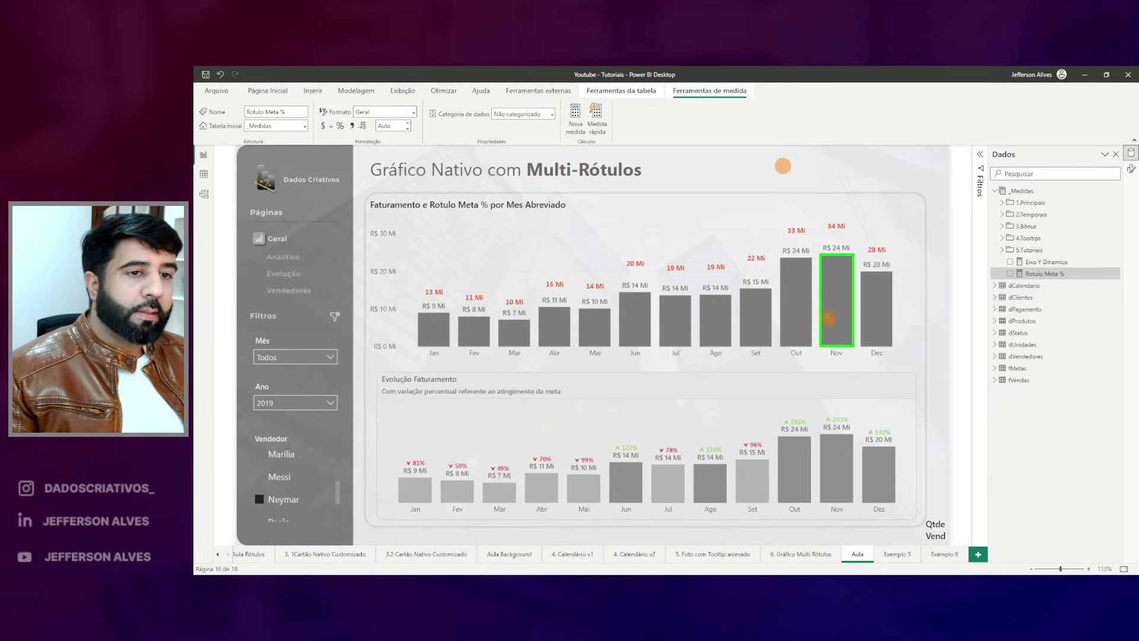
left_click_drag(802, 336, 813, 258)
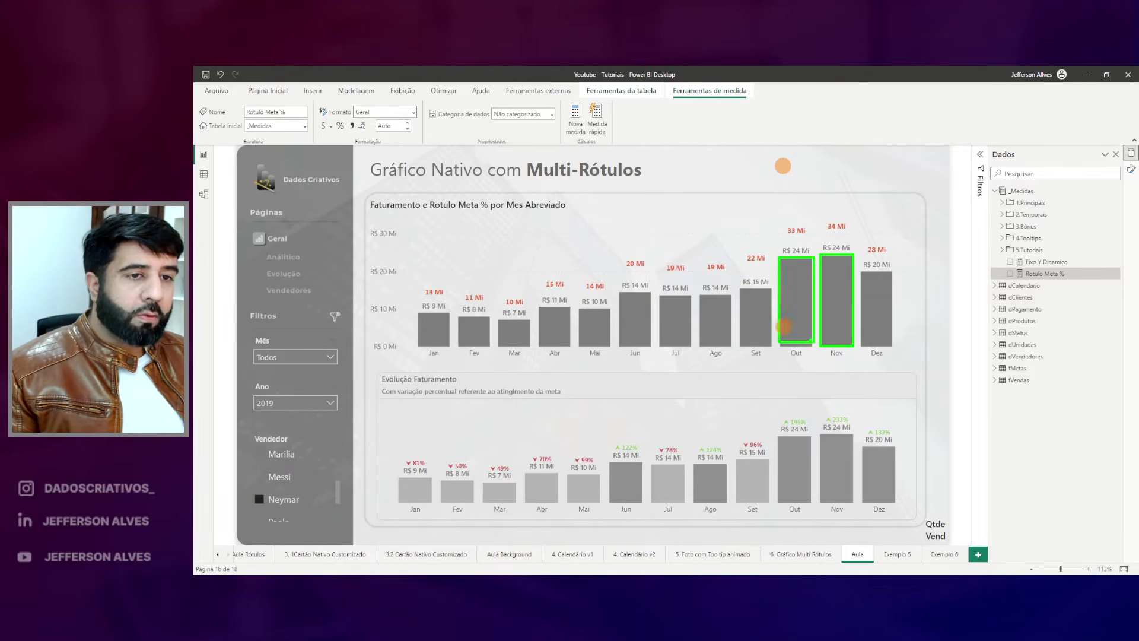
key("Escape")
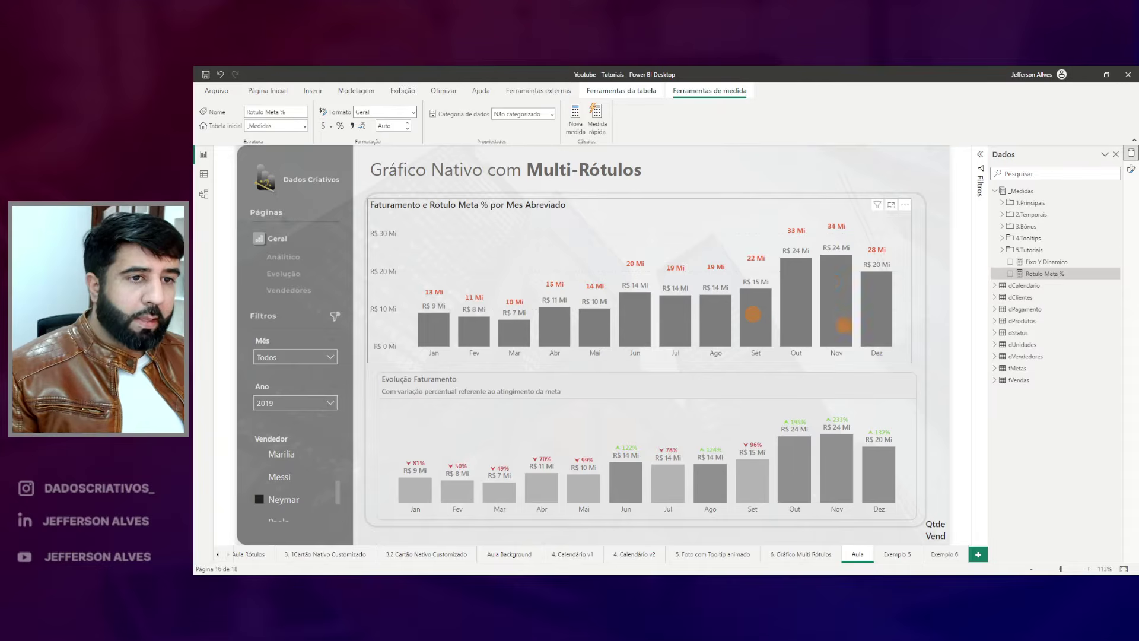
left_click_drag(851, 343, 859, 329)
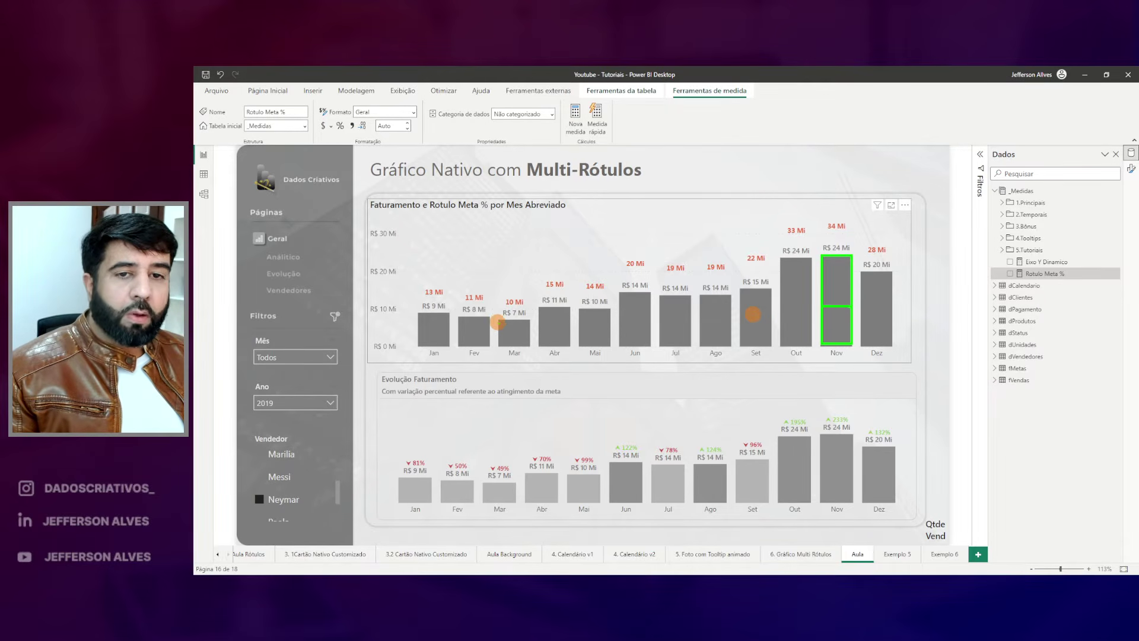
key("Escape")
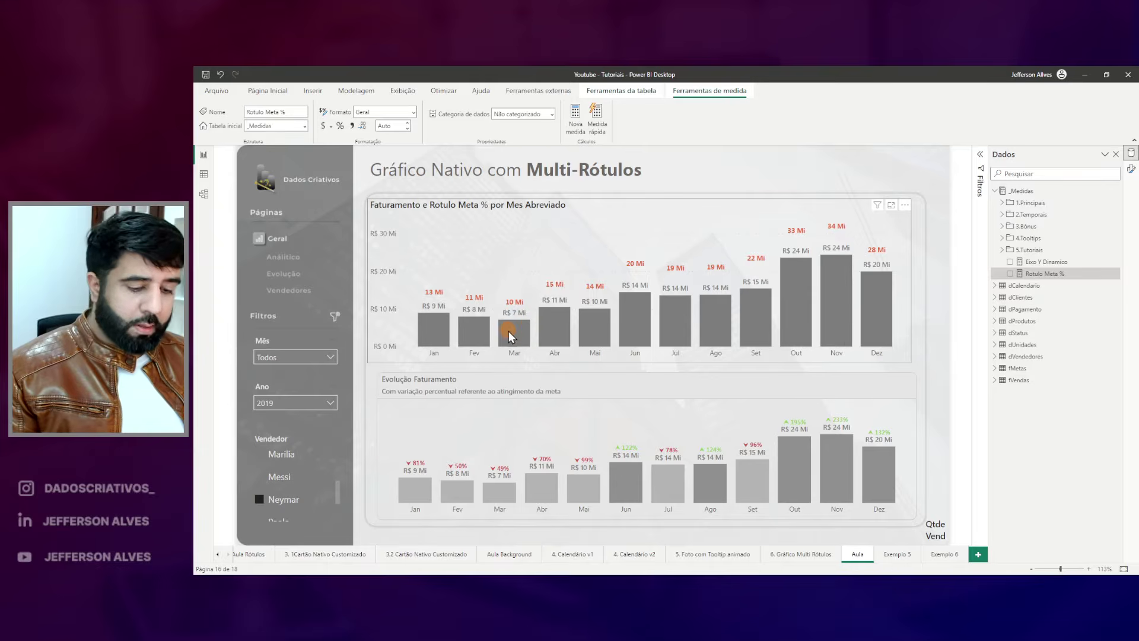
left_click_drag(843, 340, 851, 343)
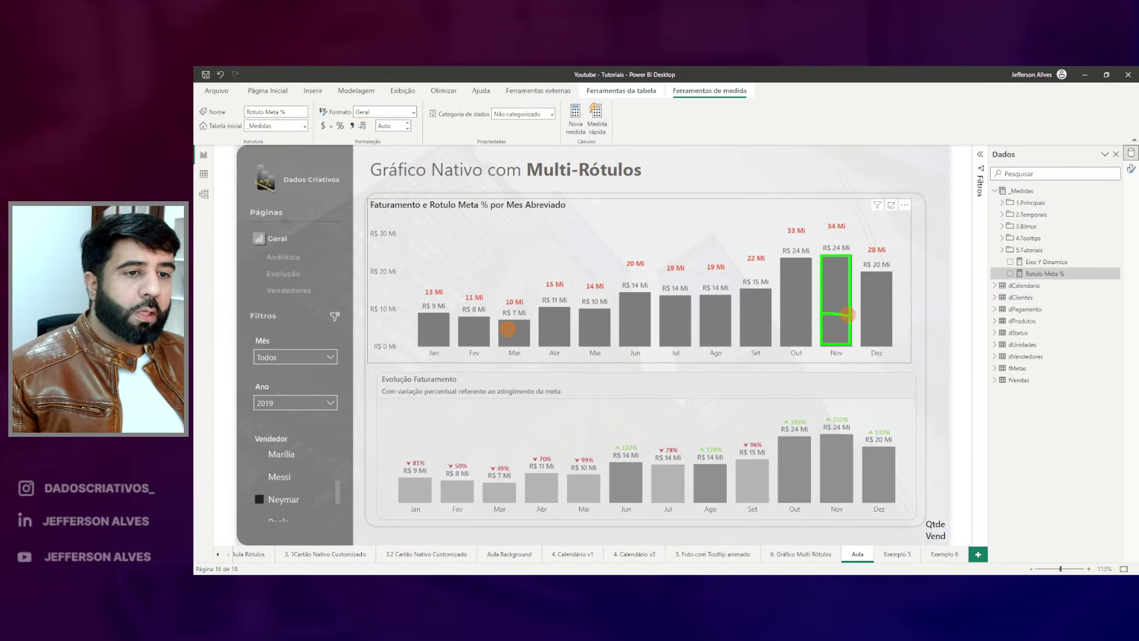
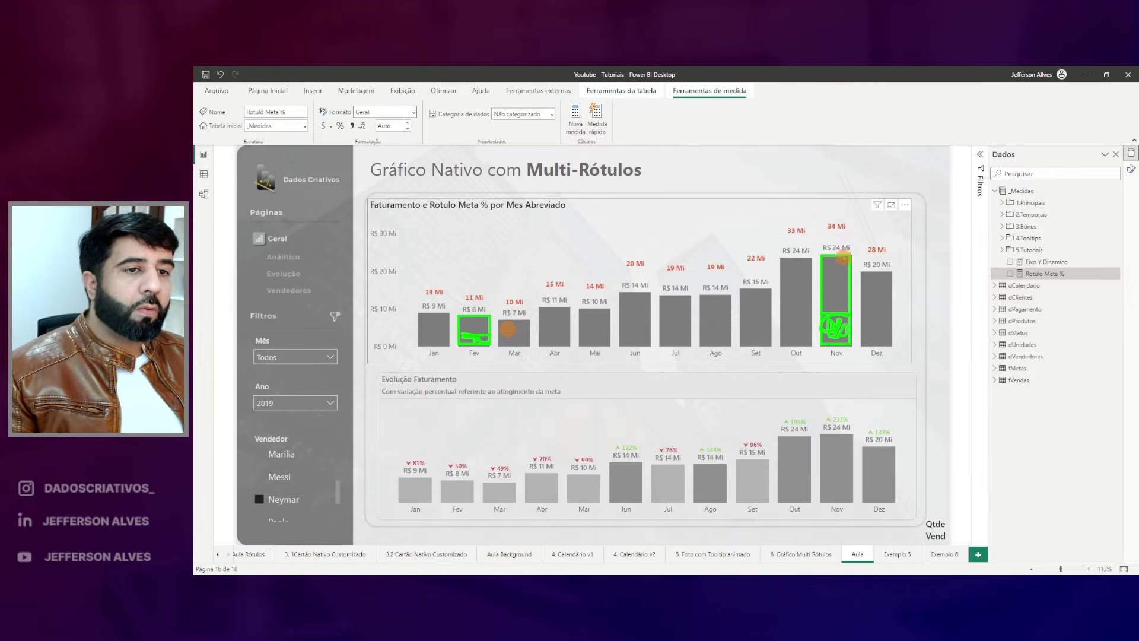
left_click_drag(839, 232, 819, 235)
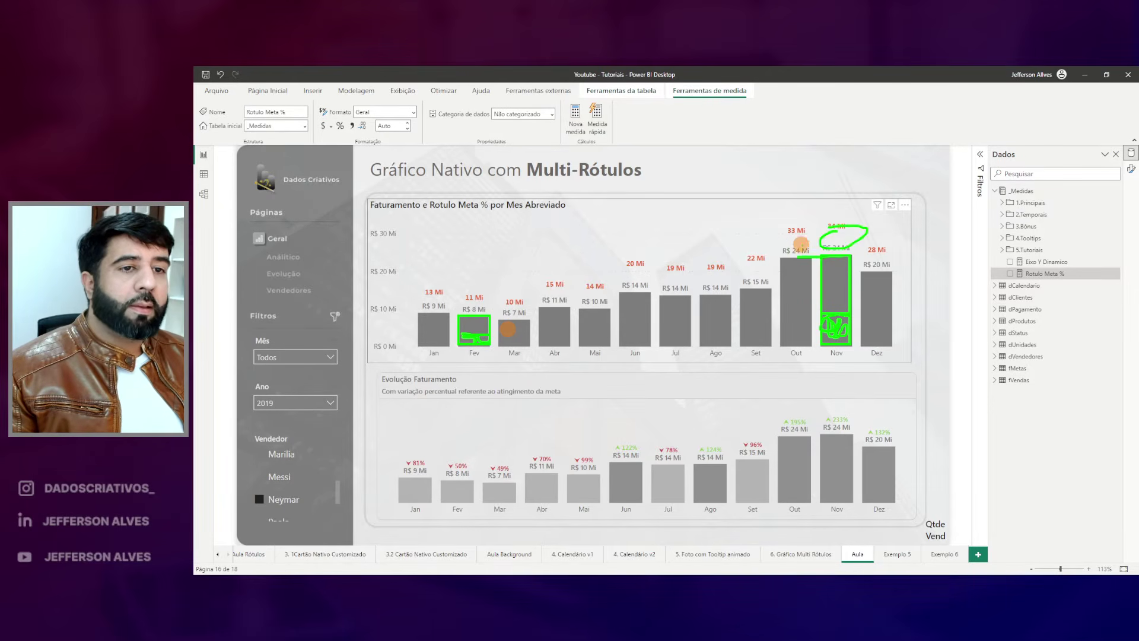
left_click_drag(762, 274, 745, 268)
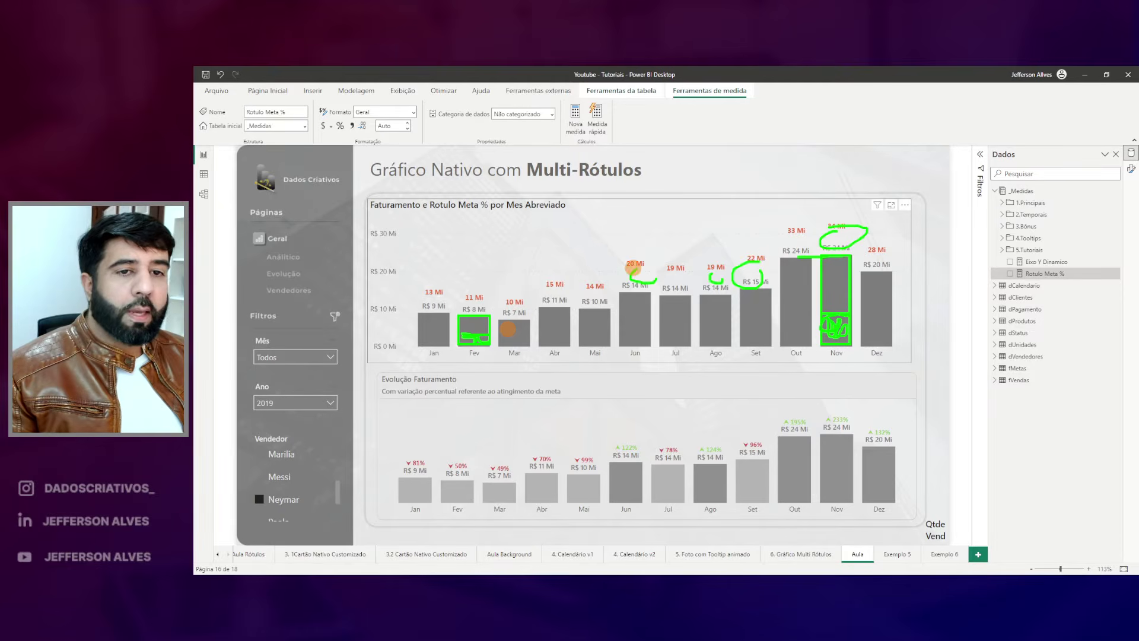
key("Escape")
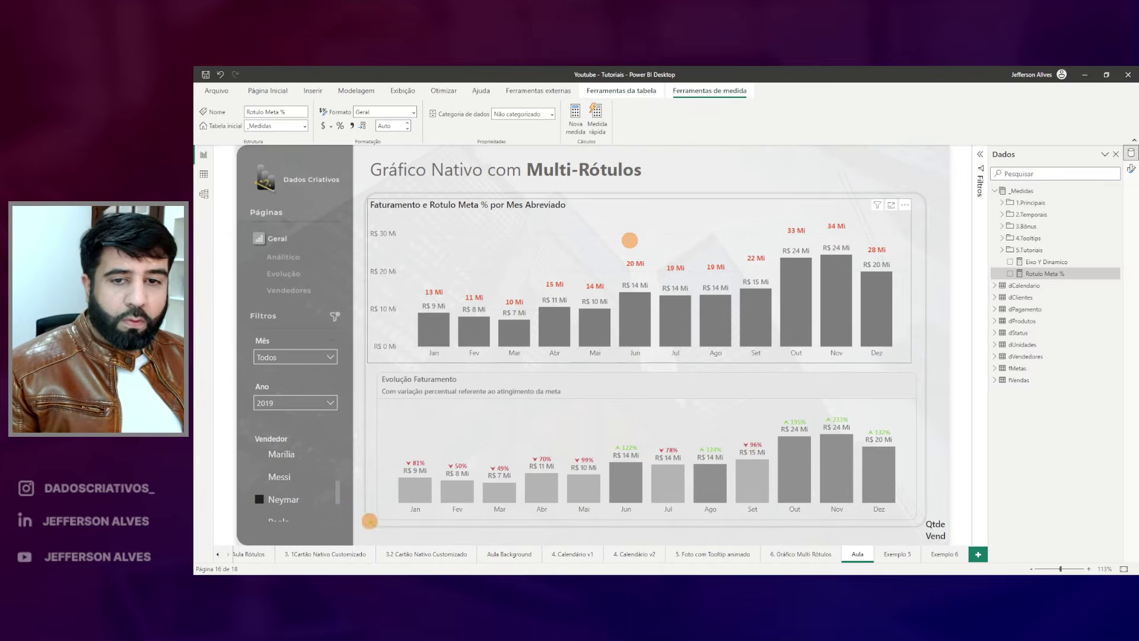
mouse_move(549, 461)
left_mouse_down()
mouse_move(706, 449)
mouse_move(837, 417)
left_mouse_up()
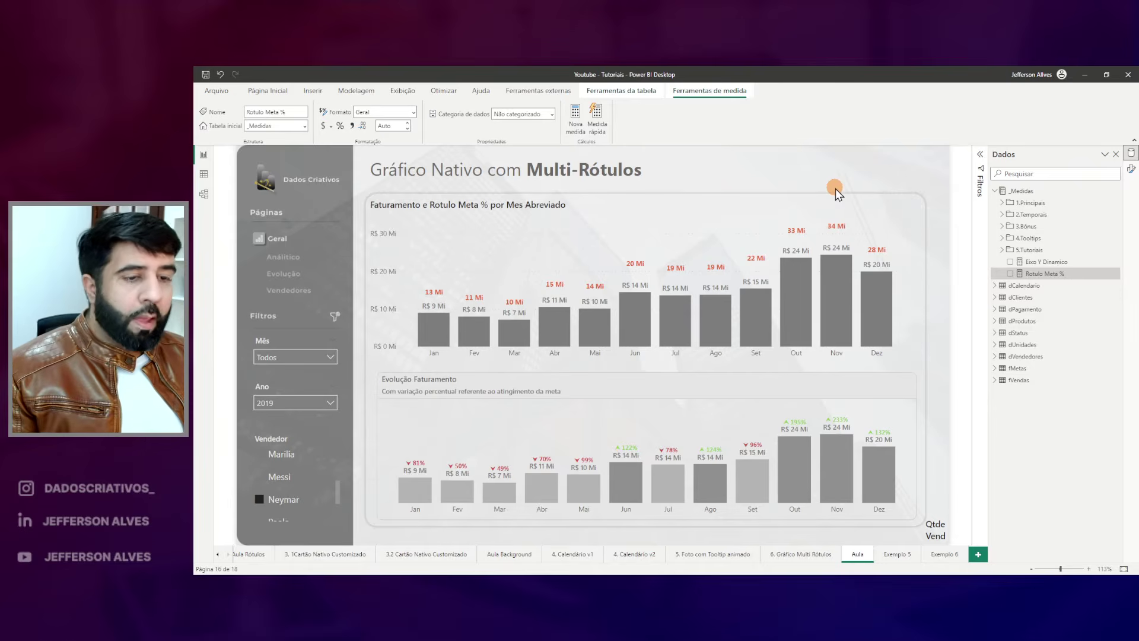
left_click_drag(840, 323, 808, 320)
left_click_drag(781, 258, 811, 344)
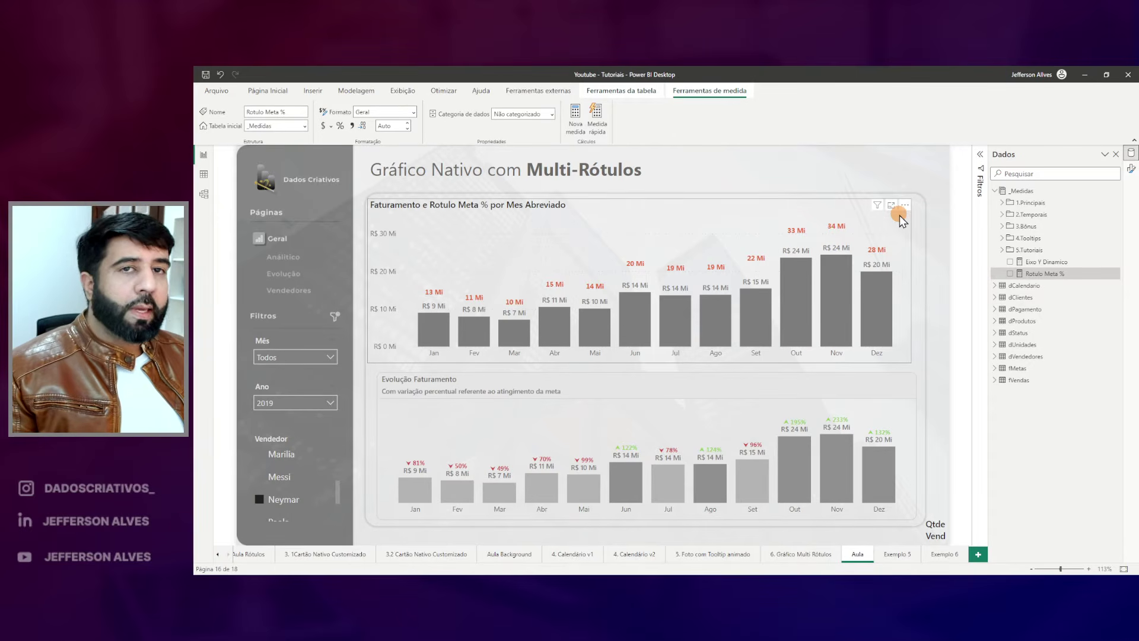
left_click_drag(1010, 252, 1074, 267)
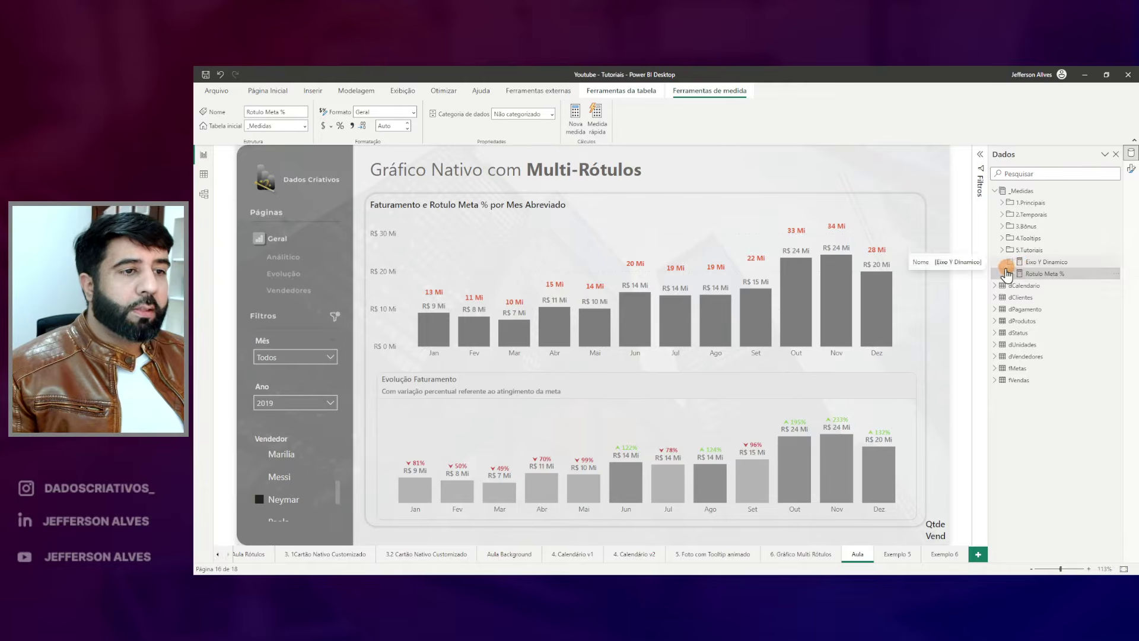
Add the Eixo Y Dinamico measure to the combo chart to examine its columns for each month, and remove it again.
left_click(1044, 262)
left_click(1003, 262)
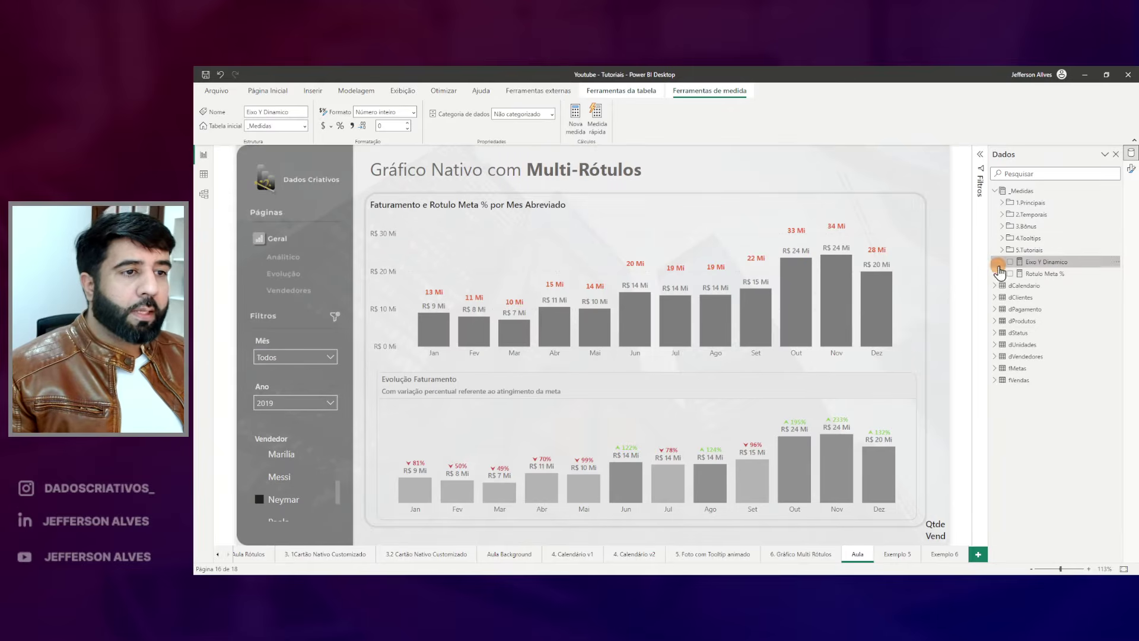
left_click_drag(1056, 261, 715, 252)
left_click_drag(725, 332, 727, 289)
mouse_move(768, 317)
left_mouse_down()
mouse_move(767, 259)
mouse_move(811, 235)
left_mouse_up()
mouse_move(854, 267)
left_mouse_down()
mouse_move(846, 230)
mouse_move(883, 236)
left_mouse_up()
mouse_move(682, 275)
left_mouse_down()
mouse_move(682, 254)
mouse_move(608, 228)
left_mouse_up()
left_click_drag(561, 259, 565, 240)
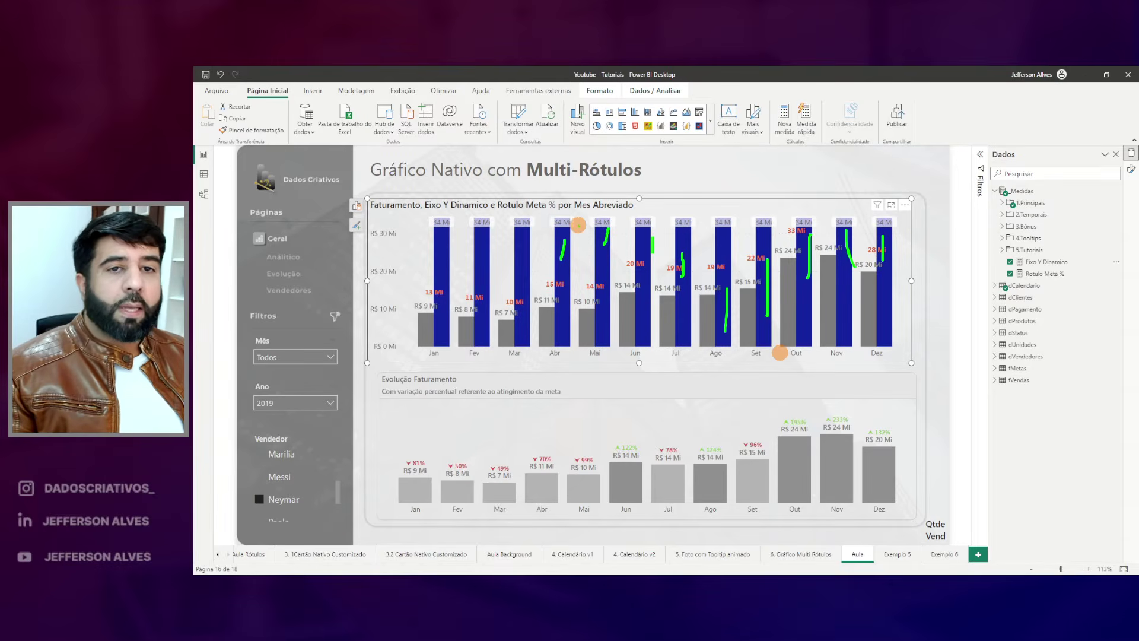
mouse_move(569, 216)
left_mouse_down()
mouse_move(543, 249)
mouse_move(562, 212)
mouse_move(623, 231)
left_mouse_up()
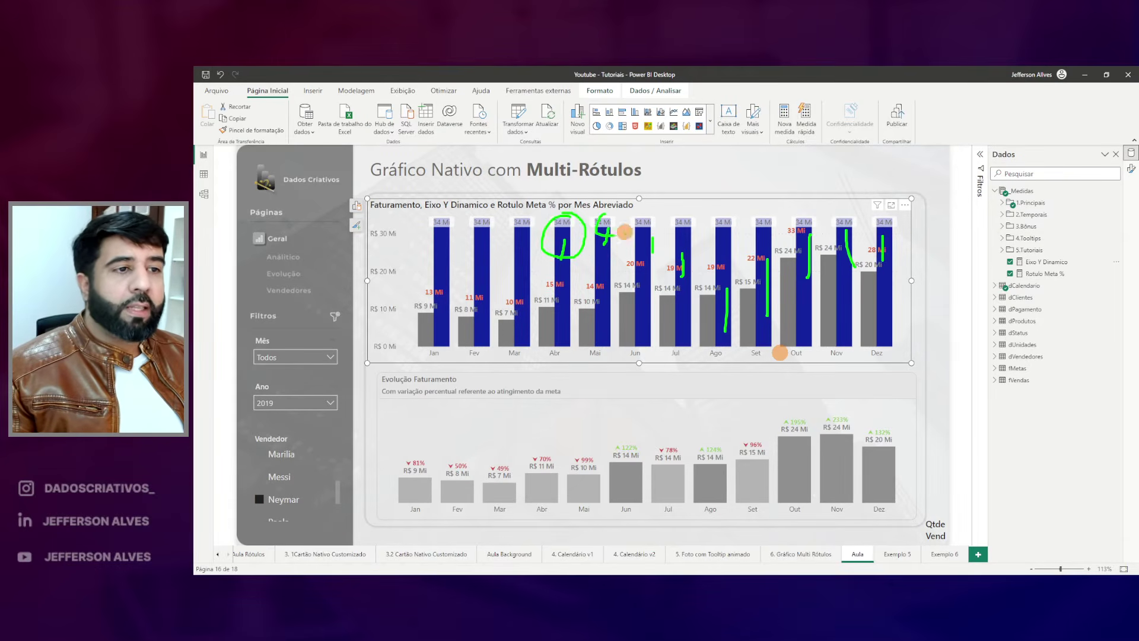
left_click_drag(1055, 250, 1016, 257)
mouse_move(415, 356)
left_mouse_down()
mouse_move(878, 362)
mouse_move(421, 350)
left_mouse_up()
mouse_move(523, 276)
left_mouse_down()
mouse_move(523, 255)
mouse_move(490, 229)
mouse_move(528, 209)
mouse_move(904, 208)
left_mouse_up()
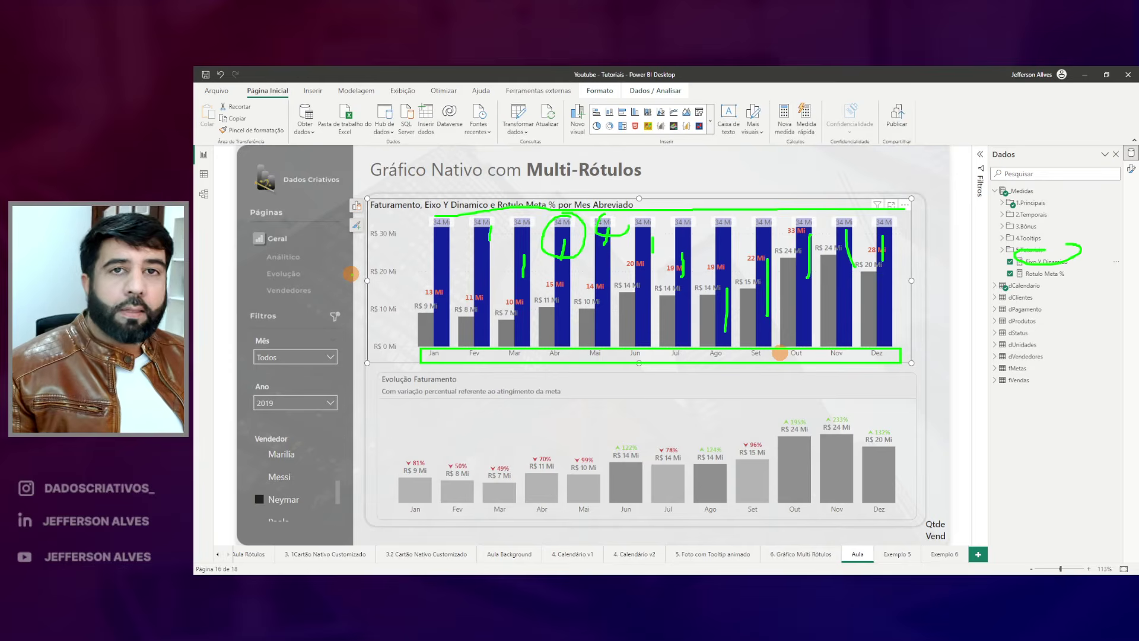
key("Escape")
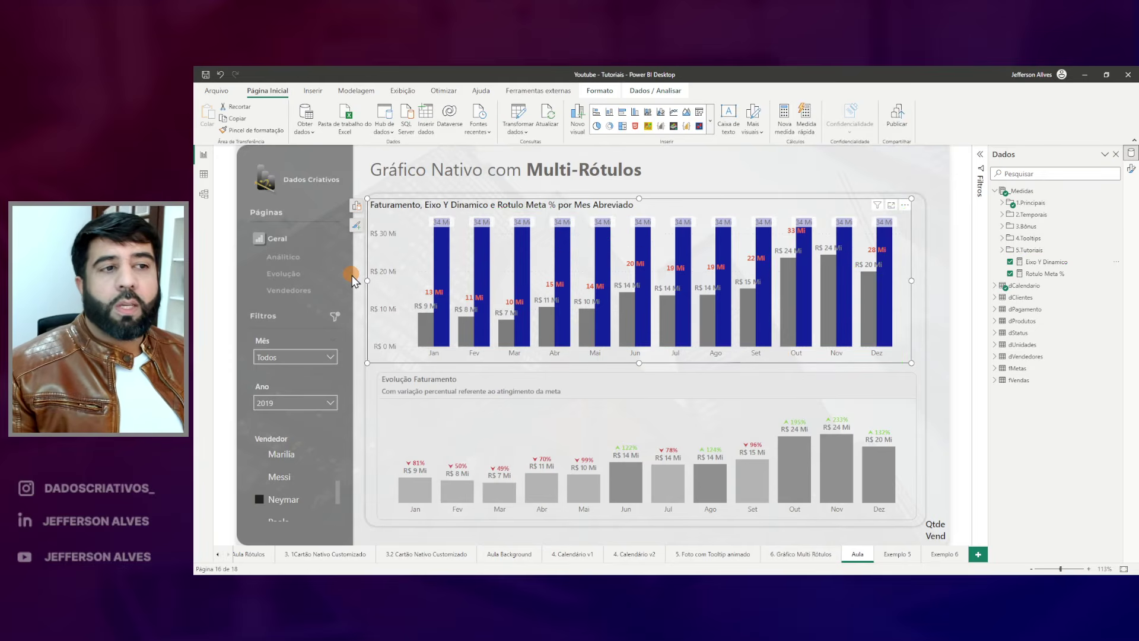
left_click(1010, 261)
Declare a vDeslocamento variable with the value 1 between vValor and RETURN in the Rotulo Meta % measure, and commit it.
left_click(1044, 273)
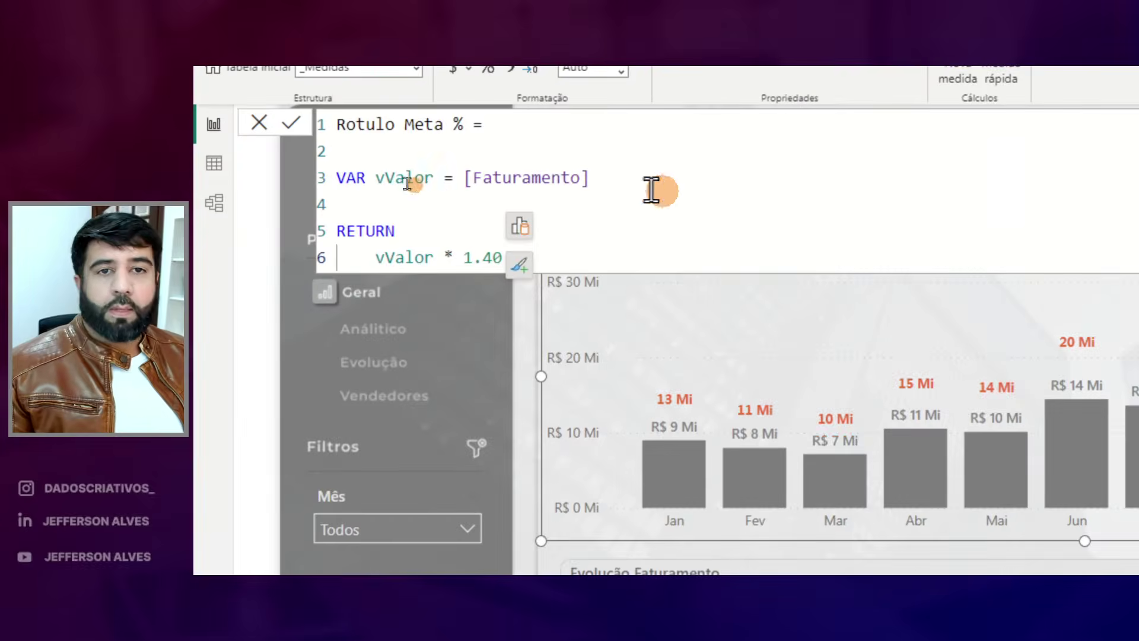
left_click(446, 179)
key("Return")
key("Return")
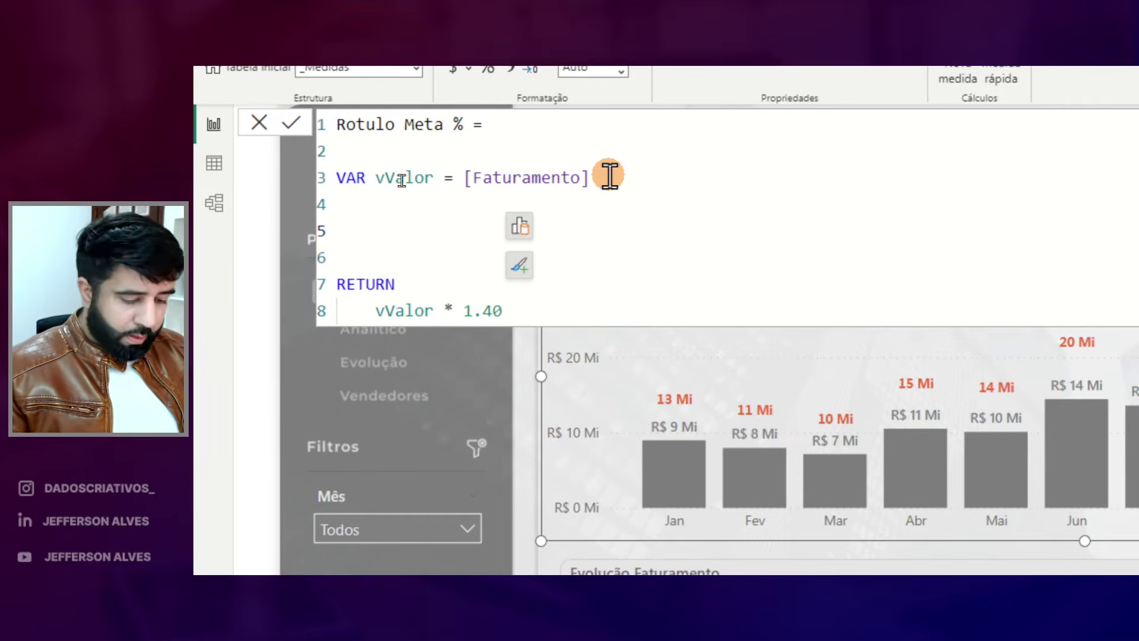
left_click_drag(503, 311, 463, 311)
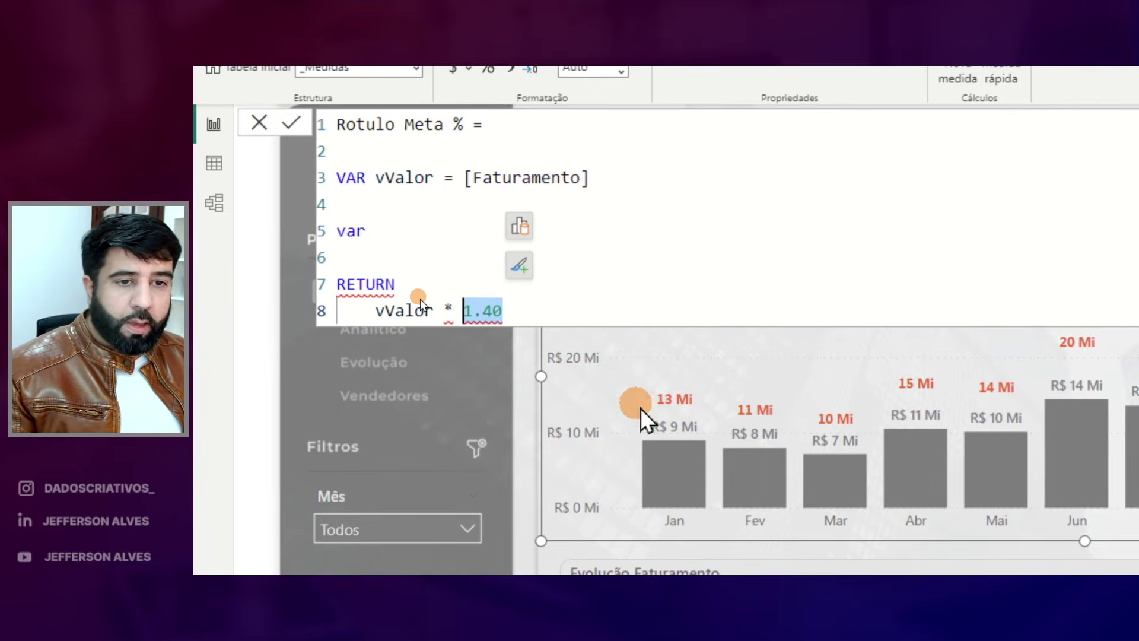
double_click(357, 231)
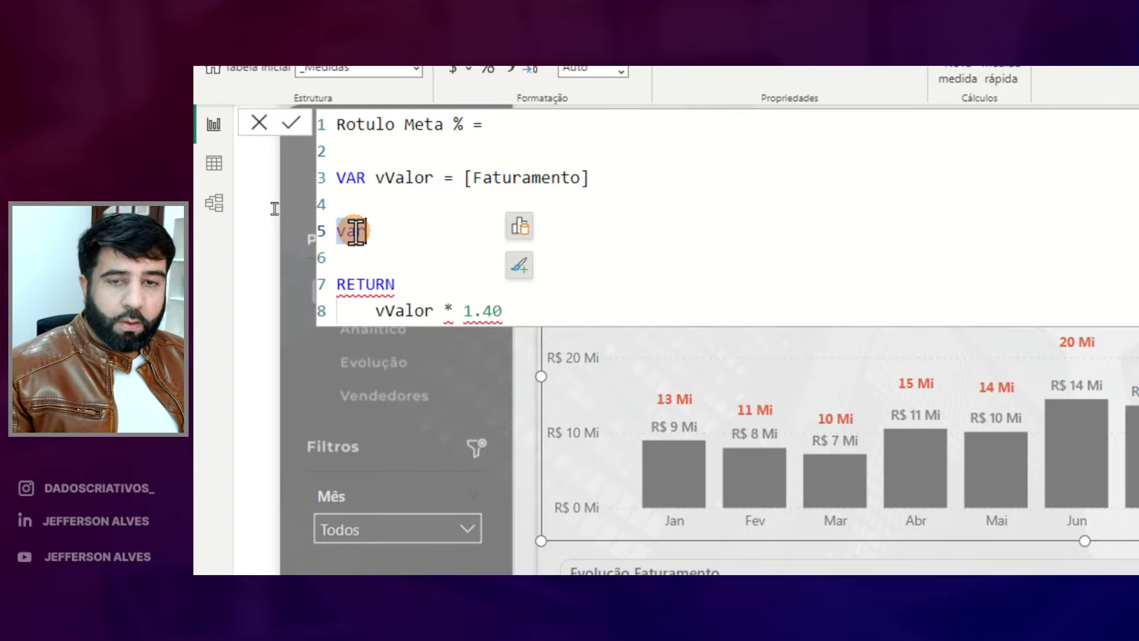
type("VAR vDeslocamento")
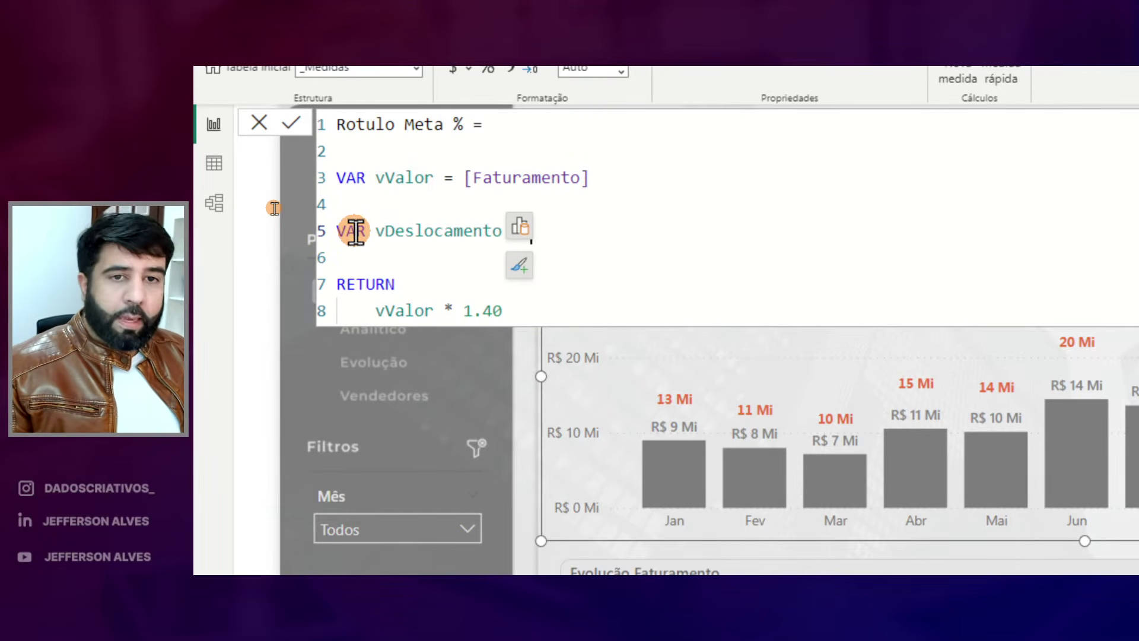
key("Return")
key("Tab")
type("1")
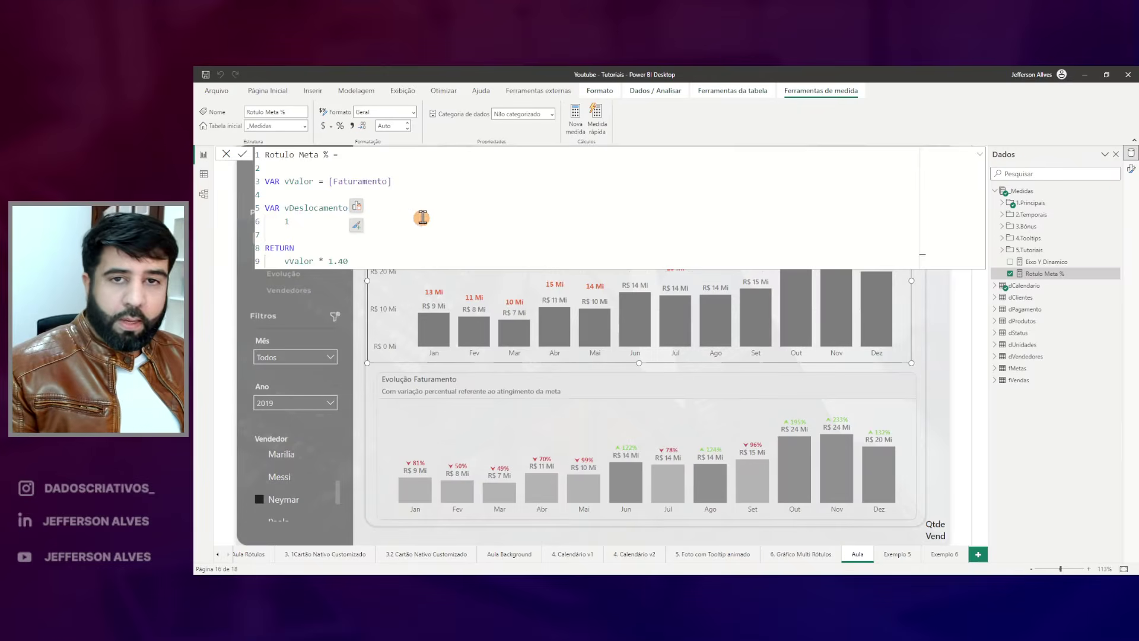
key("Return")
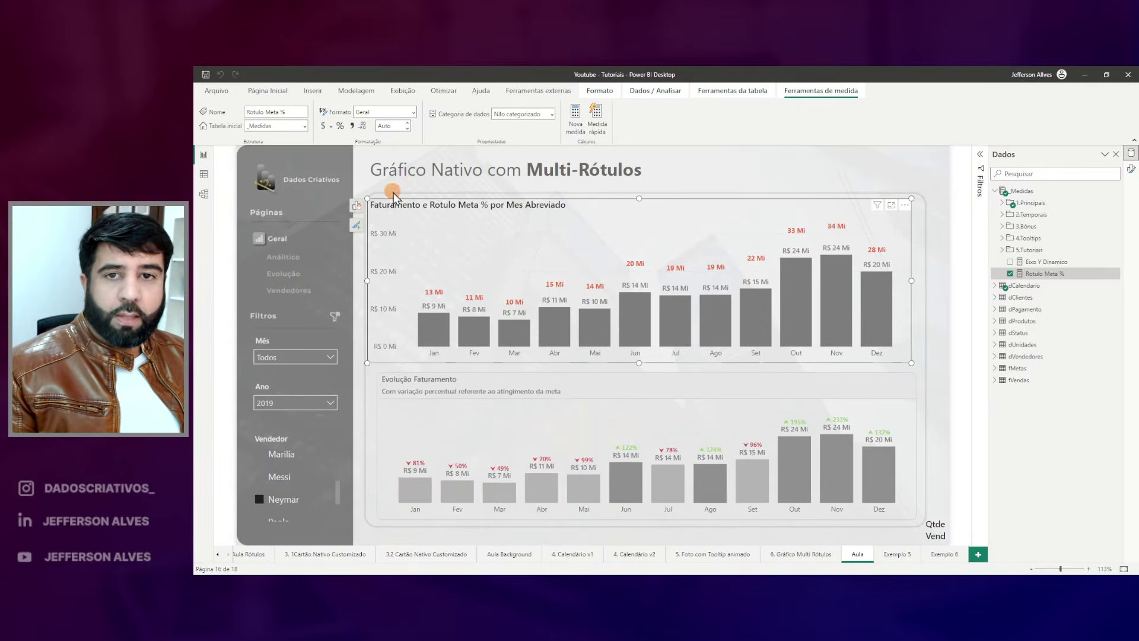
left_click(786, 180)
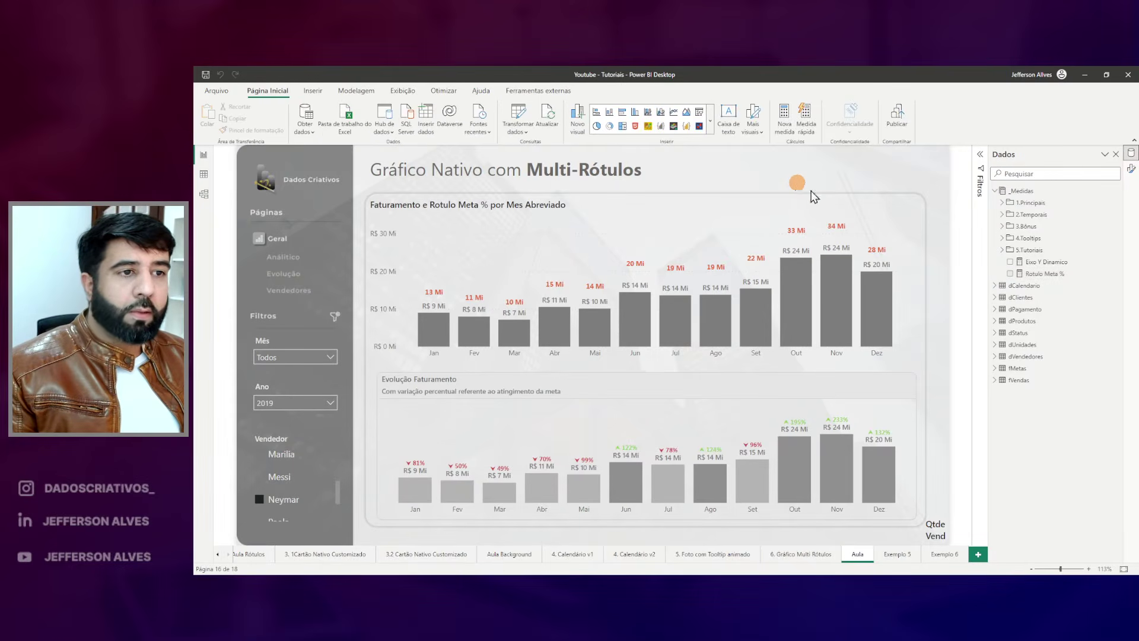
Change the vDeslocamento expression in the Rotulo Meta % measure to [Eixo Y Dinamico] * 0.2.
left_click(1063, 279)
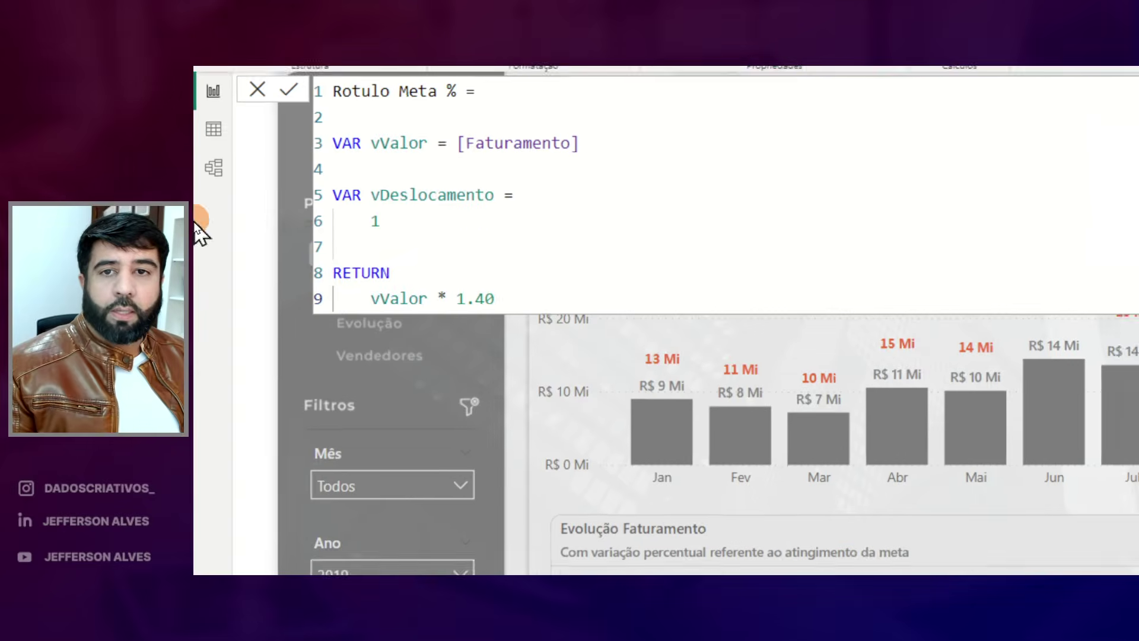
left_click(302, 222)
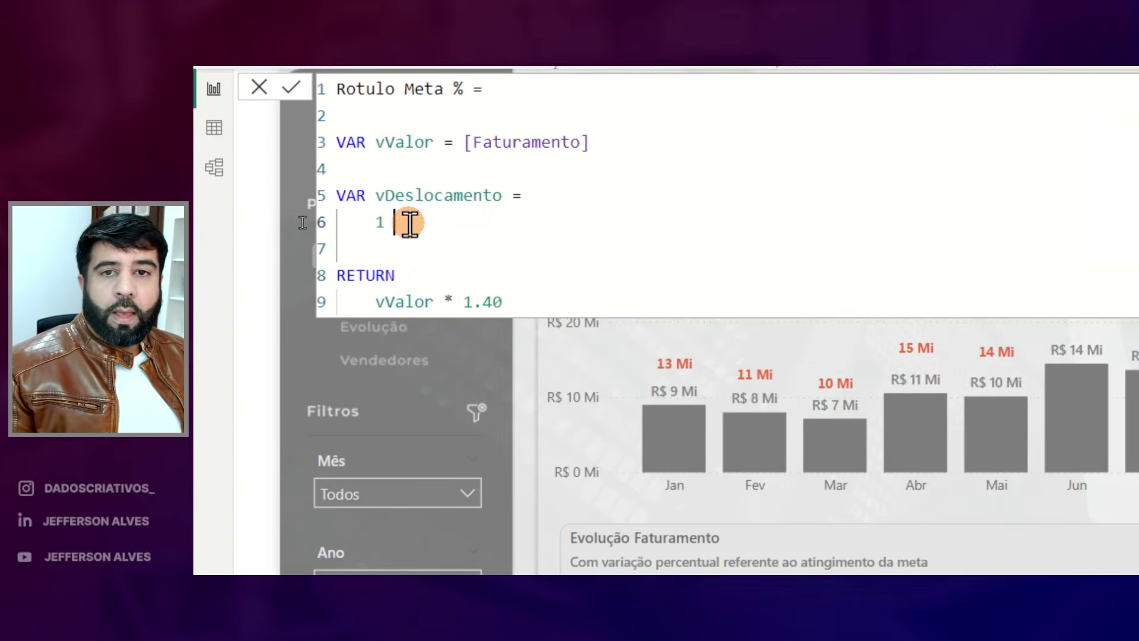
key("BackSpace")
key("BackSpace")
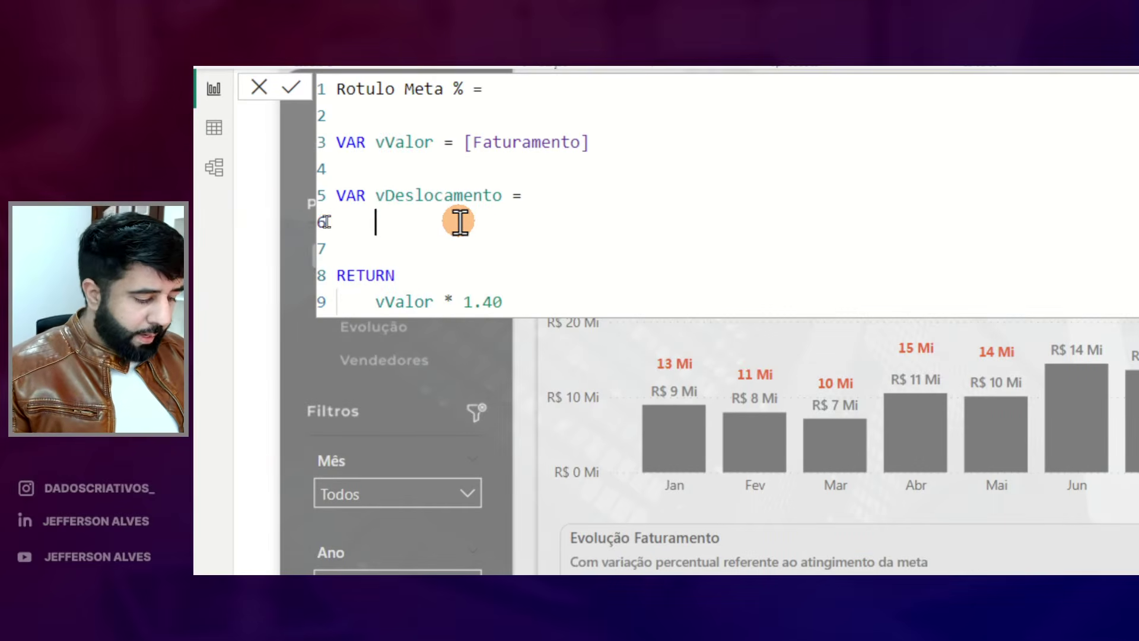
type("[eixo y d")
key("Tab")
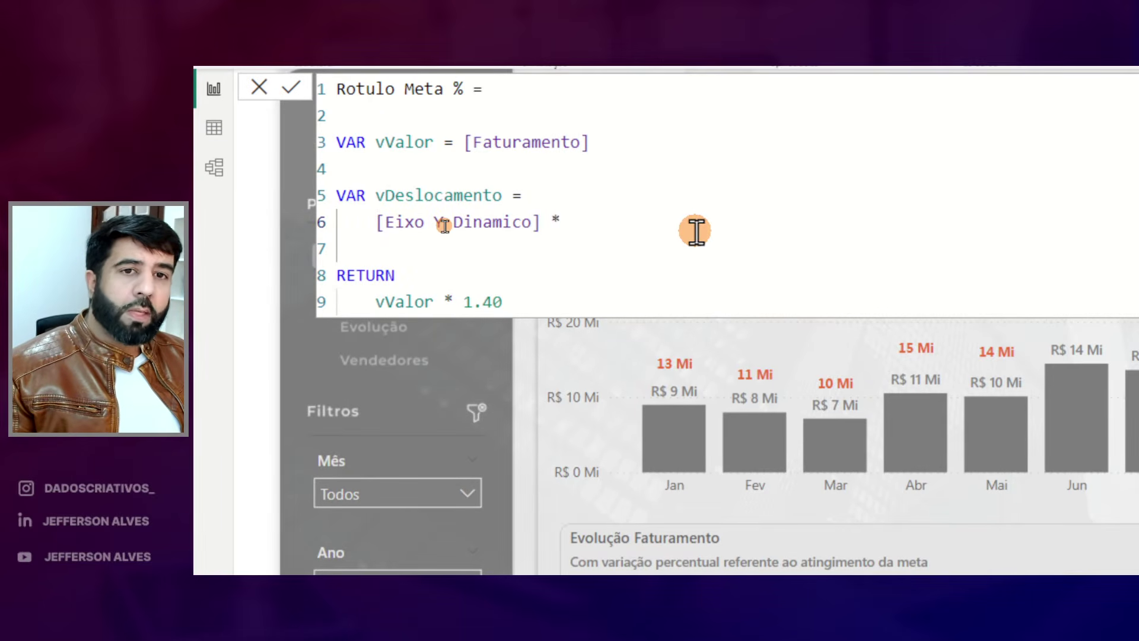
left_click_drag(541, 222, 386, 222)
left_click(590, 213)
type("0.2")
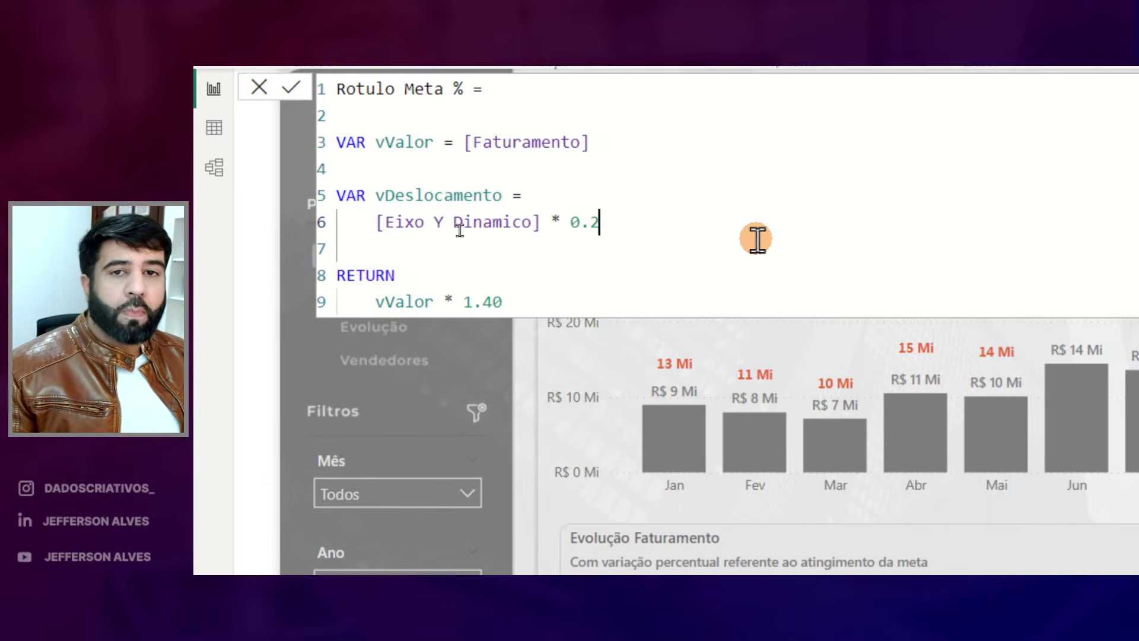
Change the RETURN expression of the Rotulo Meta % measure to vValor + vDeslocamento and commit the formula.
double_click(420, 195)
key("ctrl+c")
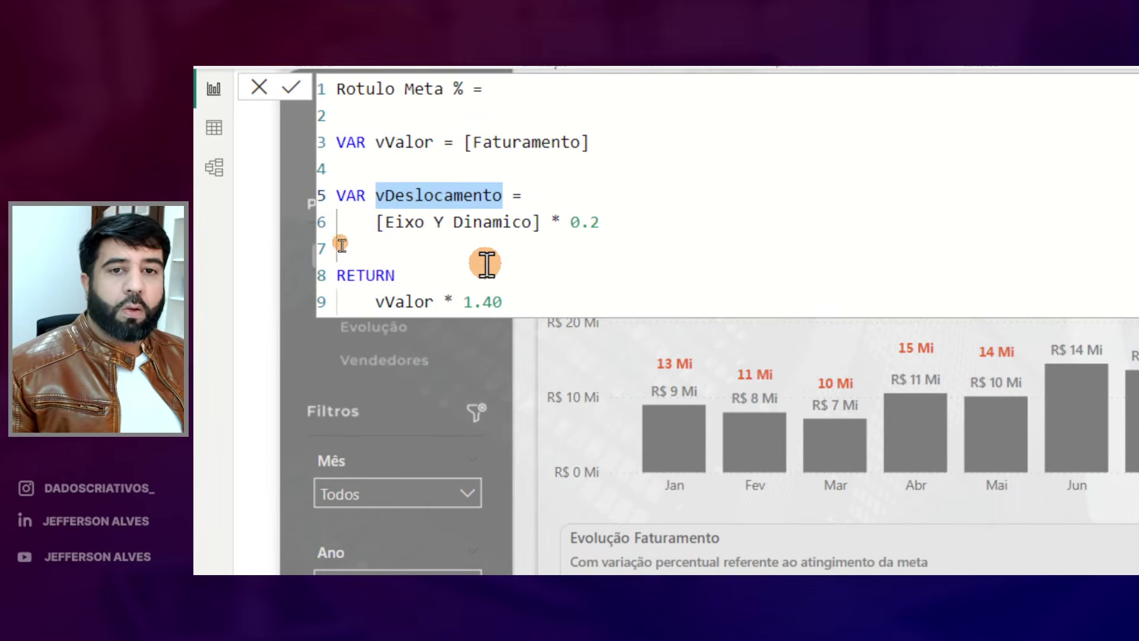
left_click_drag(505, 302, 465, 302)
key("ctrl+v")
left_click(450, 301)
key("BackSpace")
type("+")
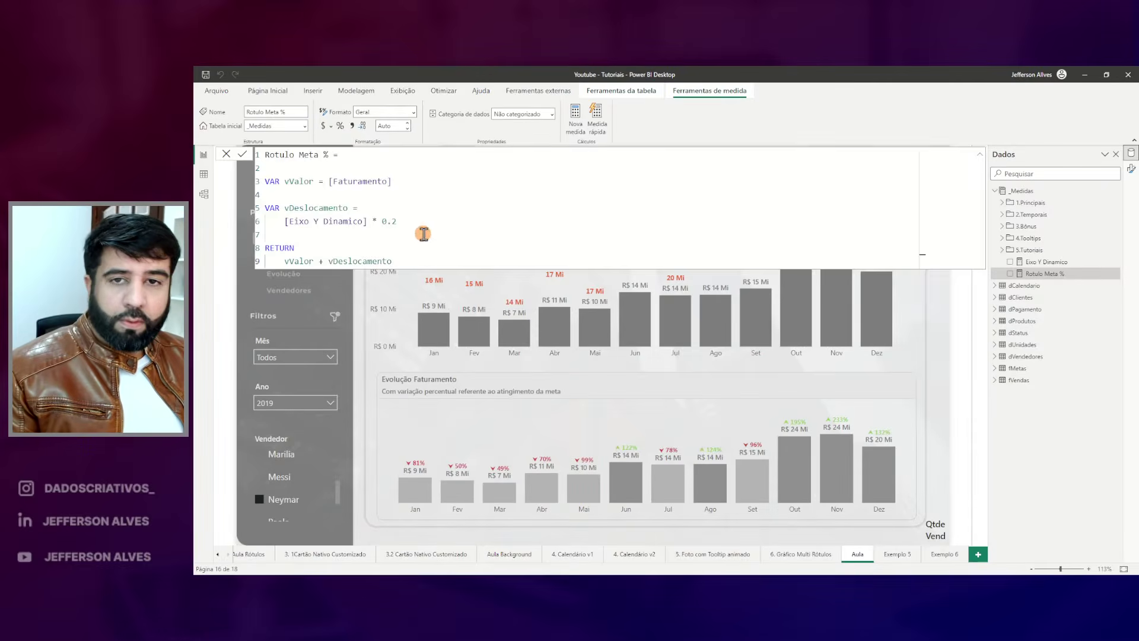
left_click(424, 239)
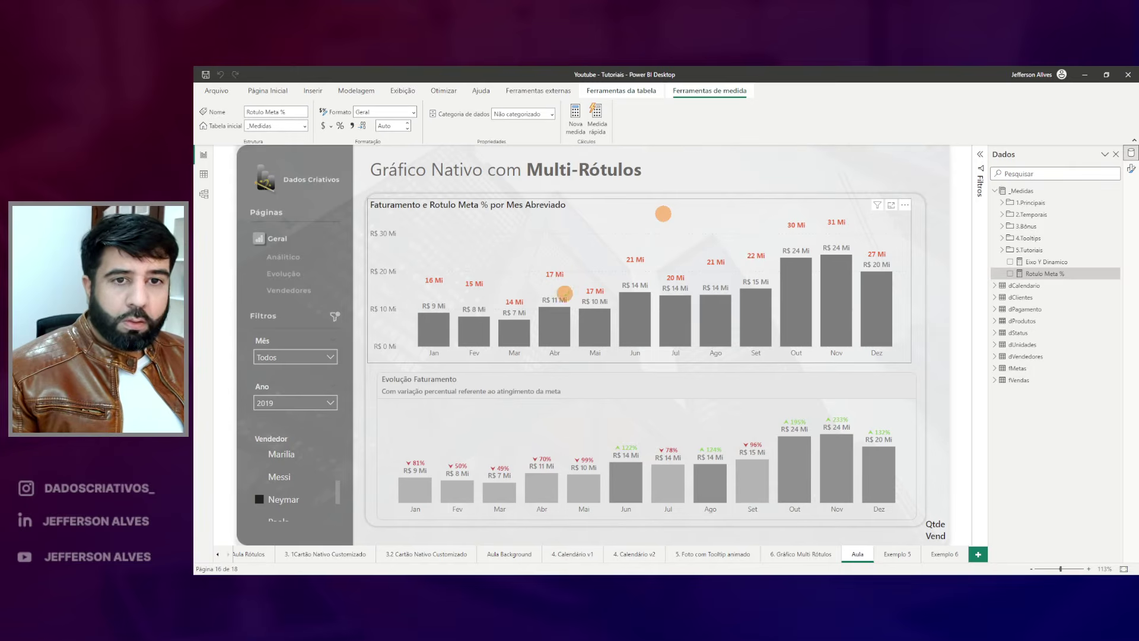
Set the multiplier of [Eixo Y Dinamico] in the Rotulo Meta % measure to 0.1 and check the label spacing.
left_click(1044, 274)
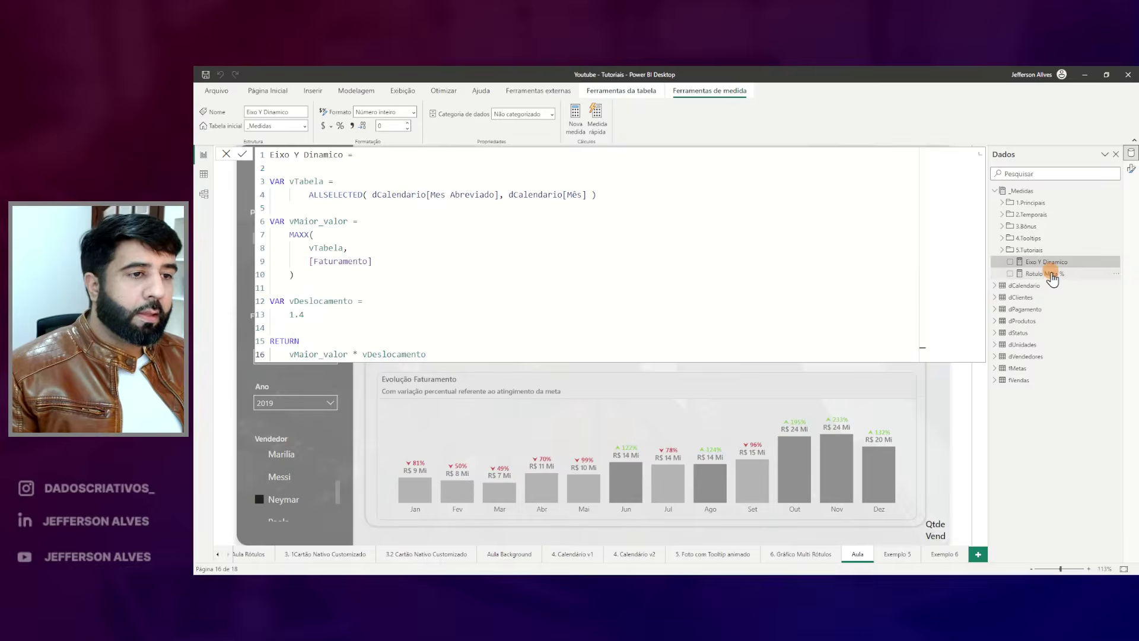
left_click(397, 223)
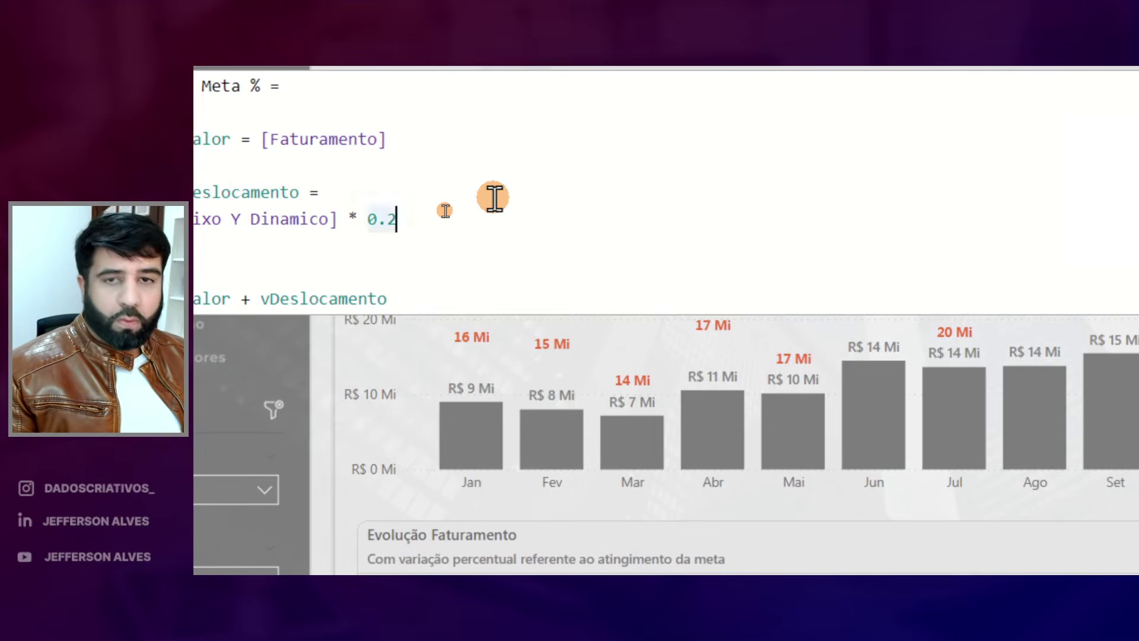
key("BackSpace")
type("1")
key("Return")
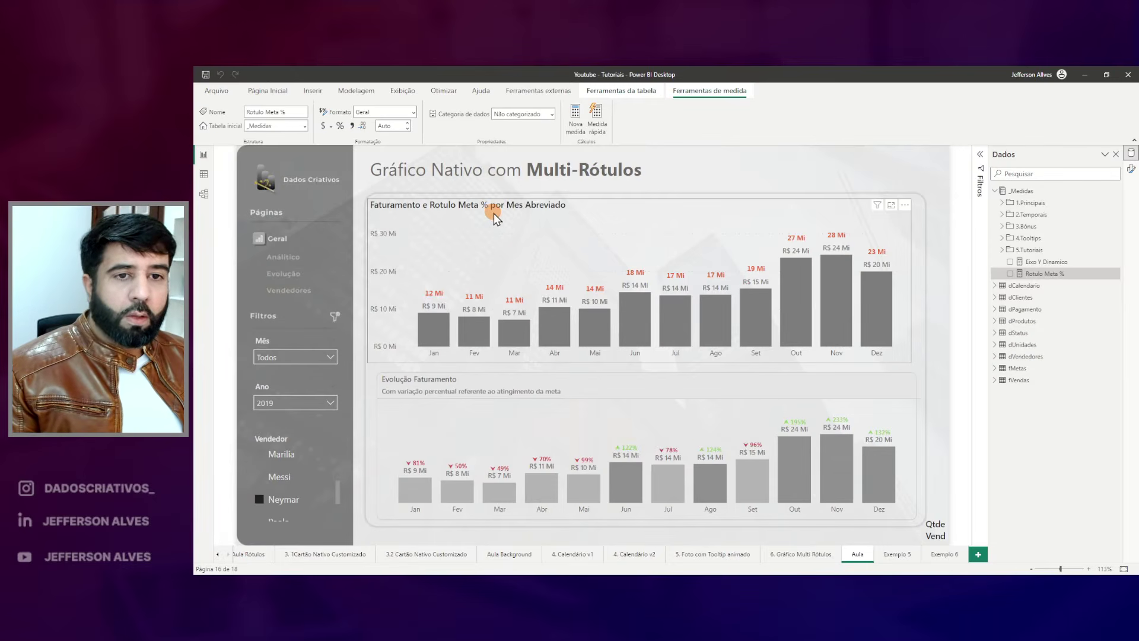
mouse_move(429, 294)
left_mouse_down()
mouse_move(522, 300)
mouse_move(587, 284)
left_mouse_up()
Try 0.08 as the [Eixo Y Dinamico] multiplier in the vDeslocamento variable of the Rotulo Meta % measure.
left_click(1062, 262)
left_click(1062, 273)
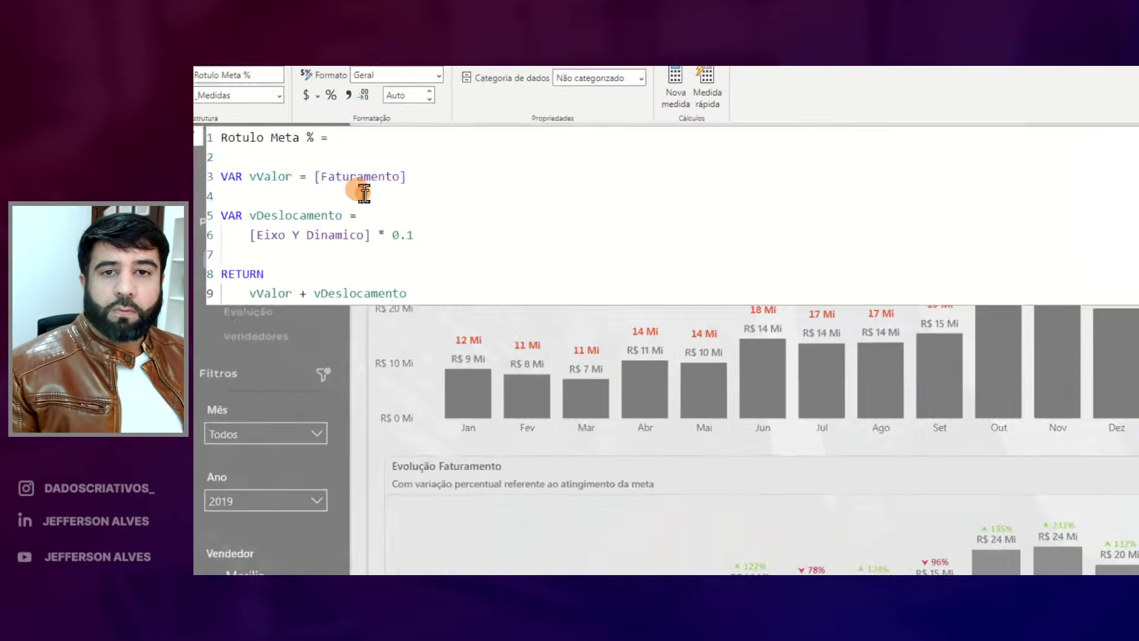
double_click(428, 231)
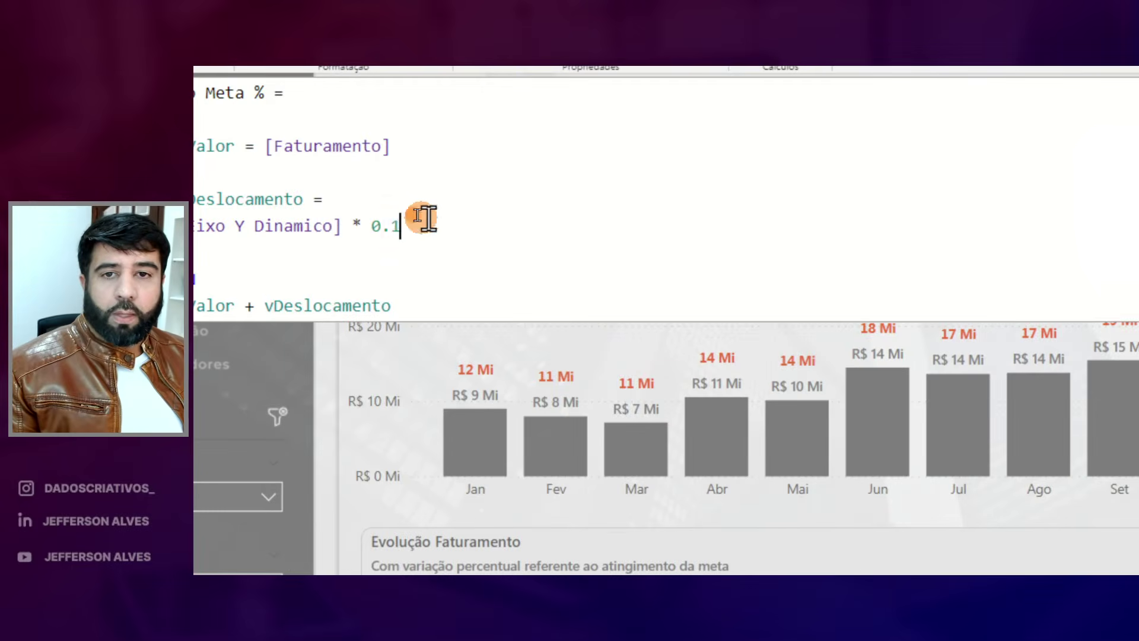
type("0")
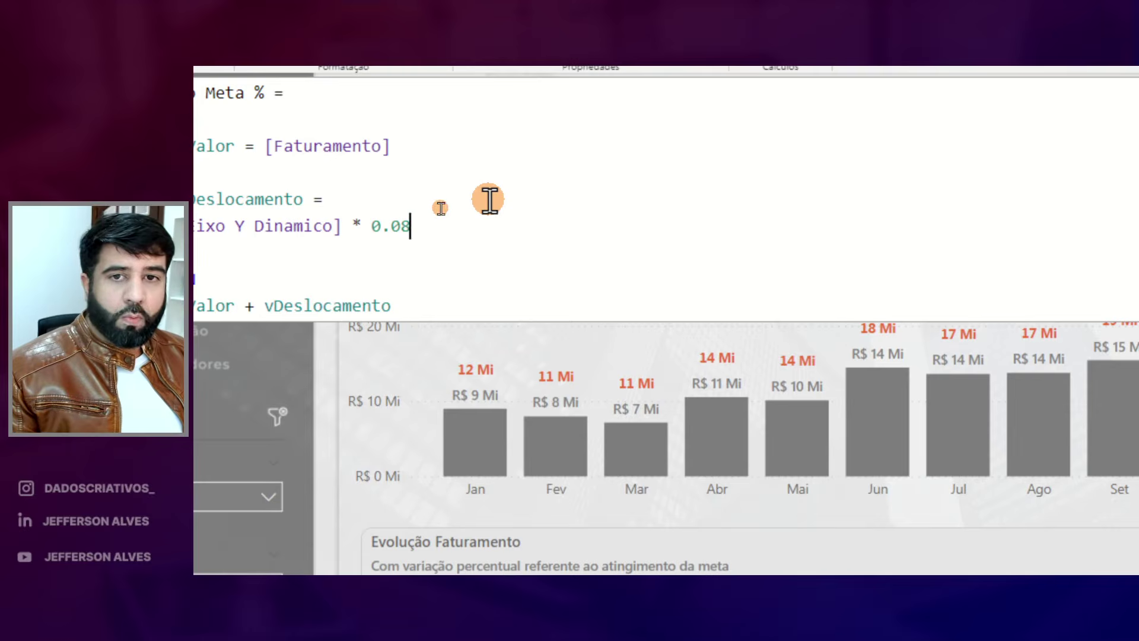
type("8")
key("Return")
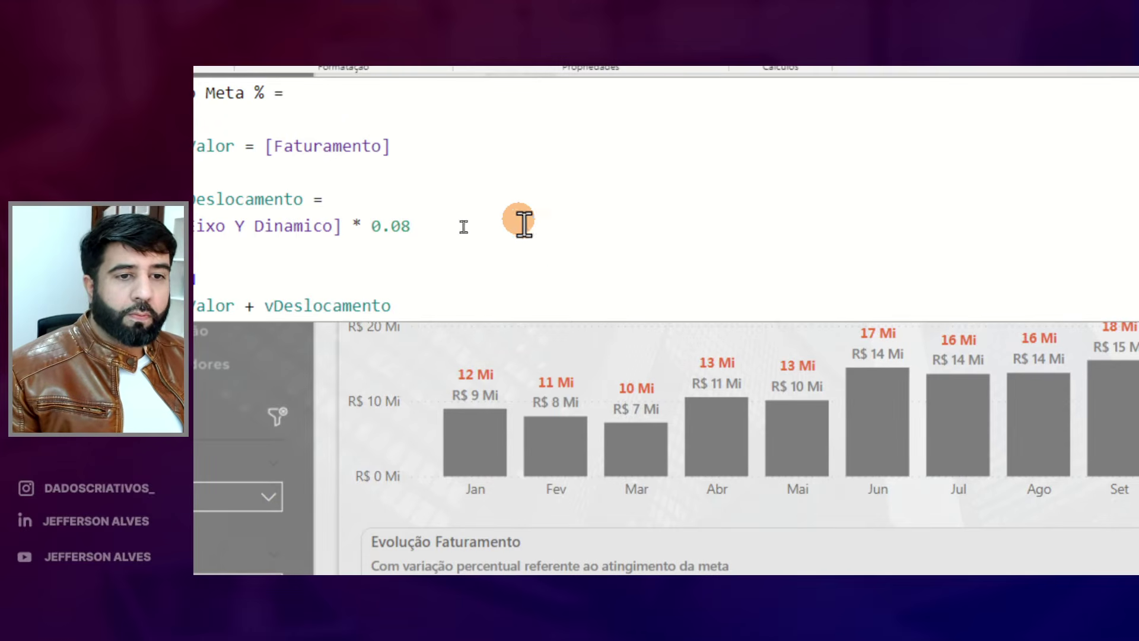
Set the vDeslocamento multiplier in the Rotulo Meta % measure to 0.07 and compare the label spacing above the columns.
double_click(425, 209)
type("07")
key("Return")
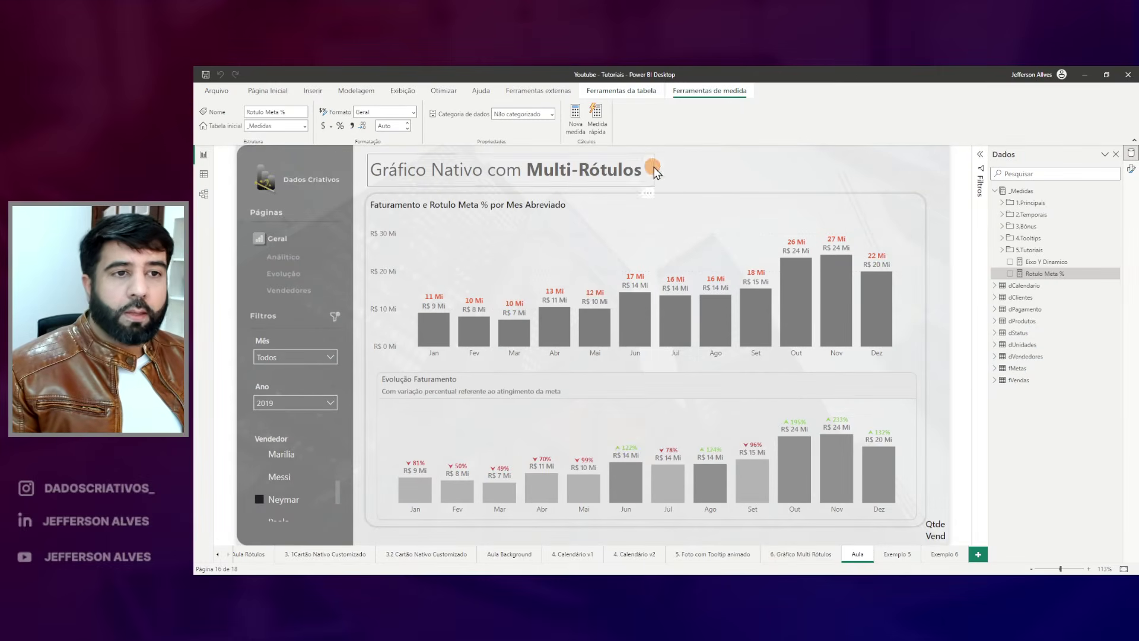
left_click_drag(433, 301, 449, 300)
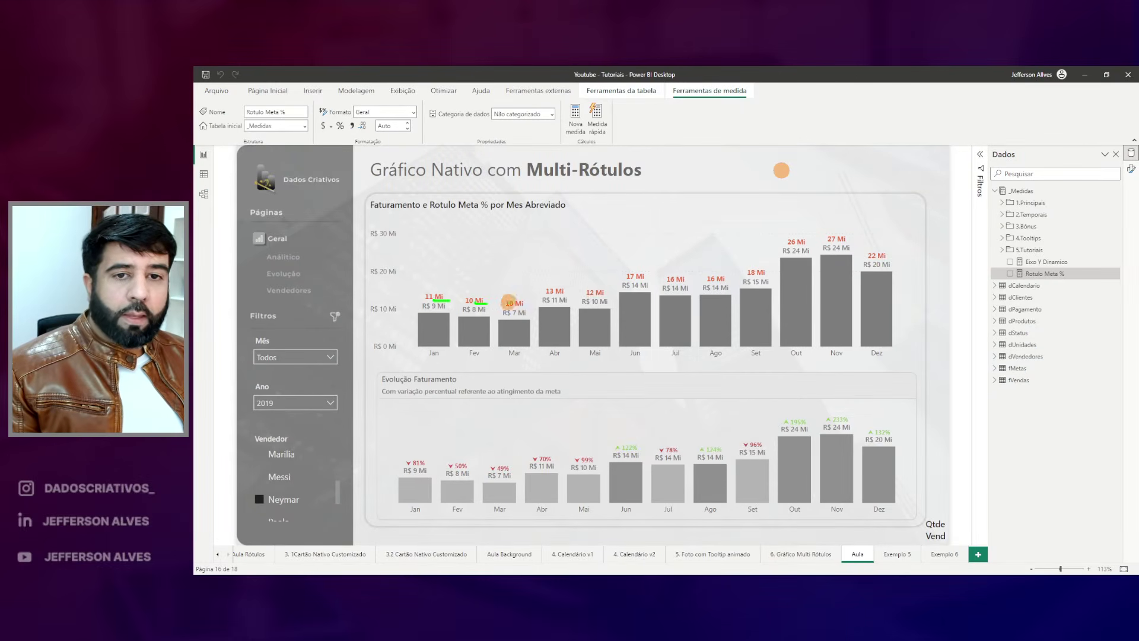
Filter the report in the Vendedor slicer by Messi and then by the seller listed just below Neymar.
key("Escape")
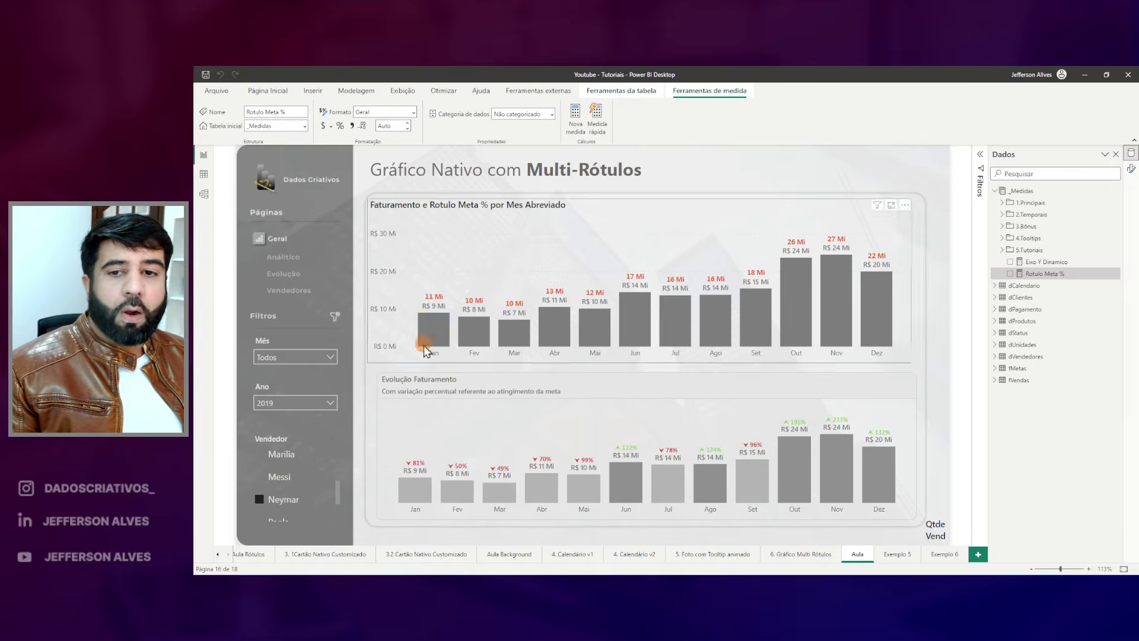
left_click(281, 476)
scroll(282, 476, "down", 1)
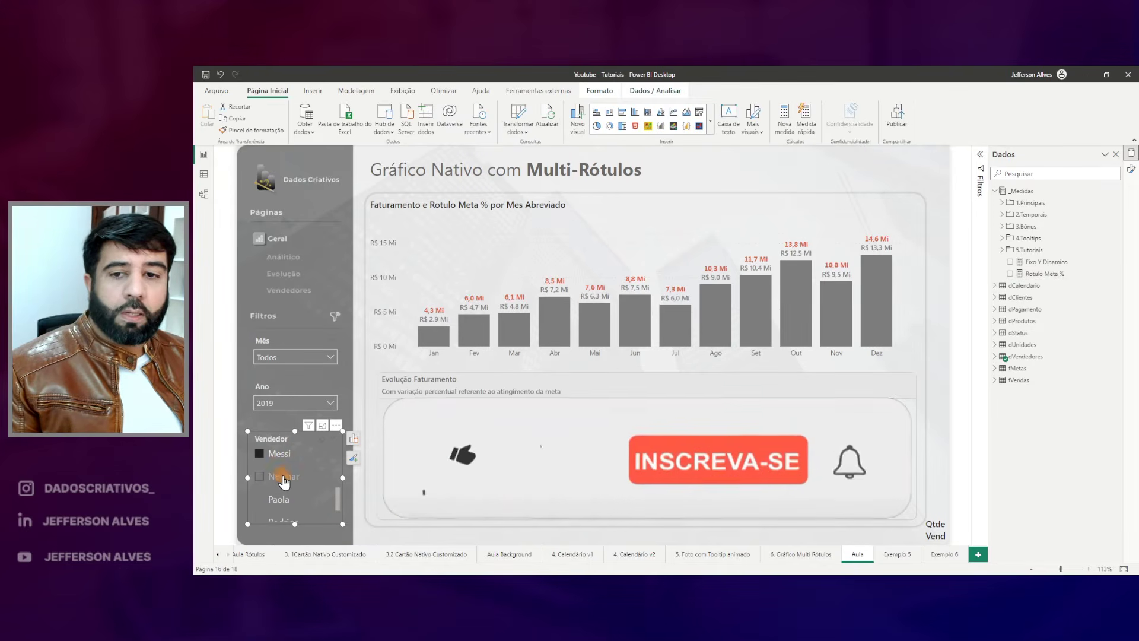
left_click(282, 499)
scroll(285, 487, "down", 1)
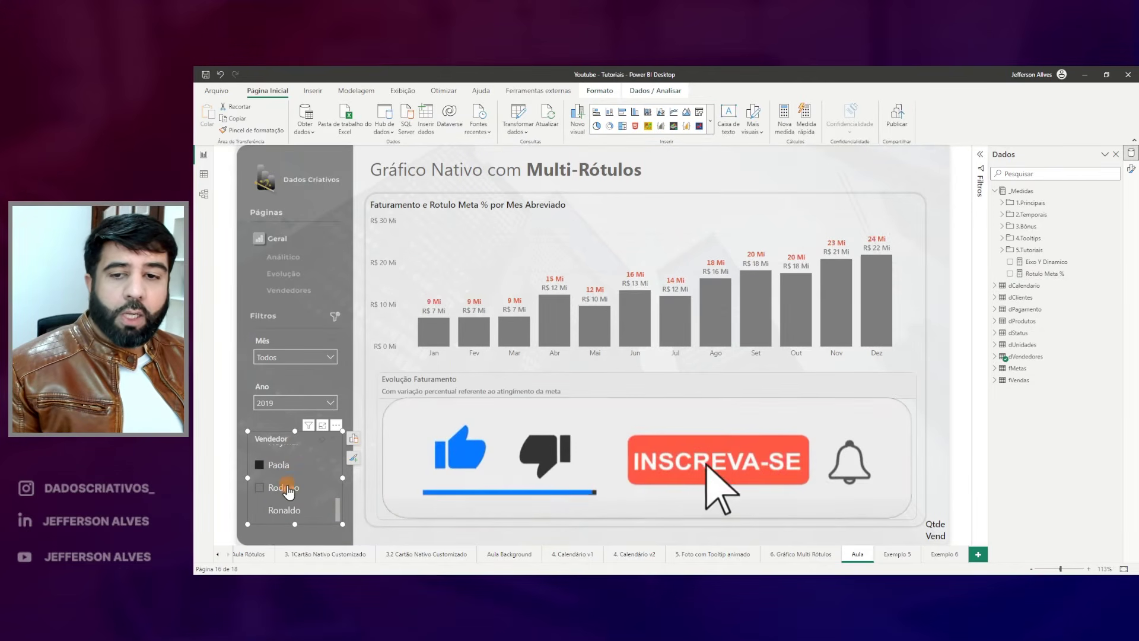
scroll(276, 472, "up", 1)
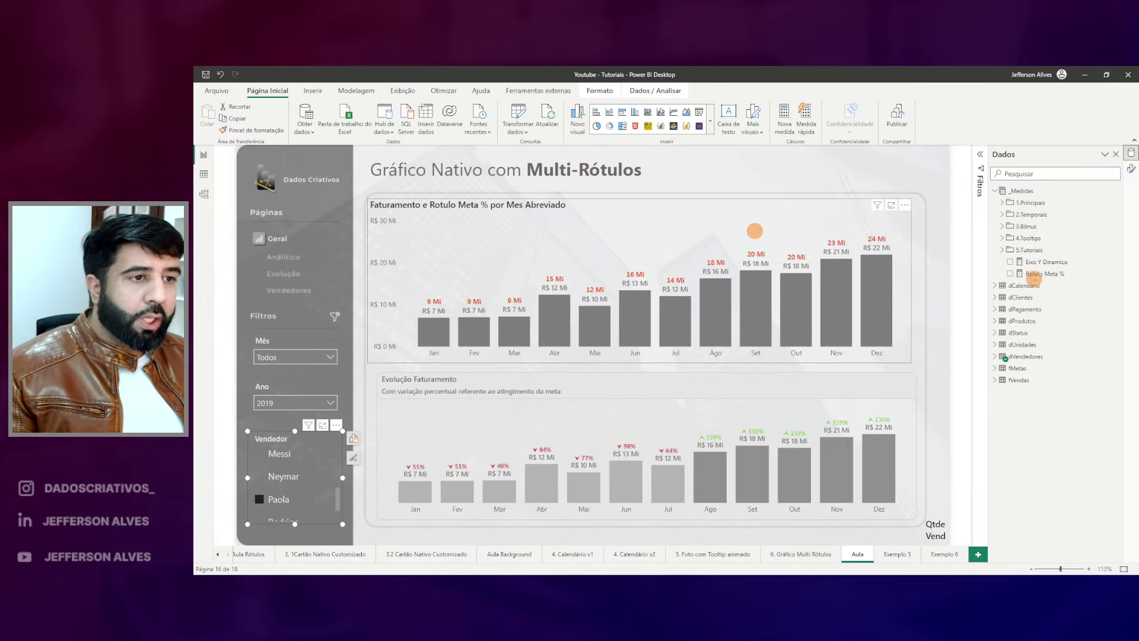
Examine how the Rotulo Meta % formula combines [Faturamento] with the displacement based on Eixo Y Dinamico.
left_click(1043, 274)
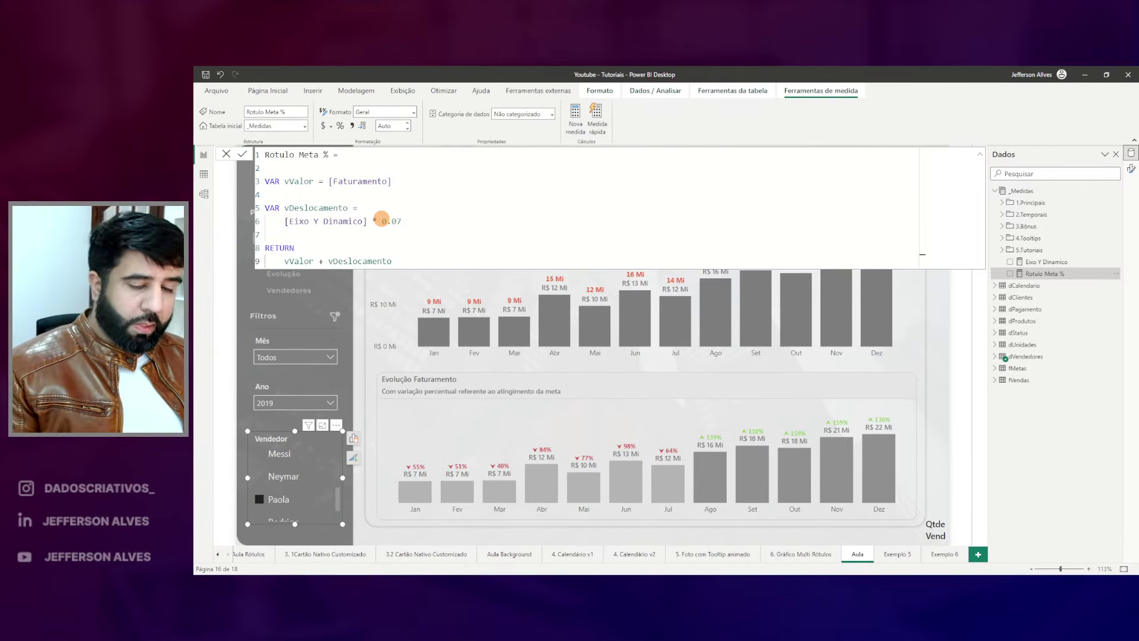
left_click_drag(325, 172, 414, 189)
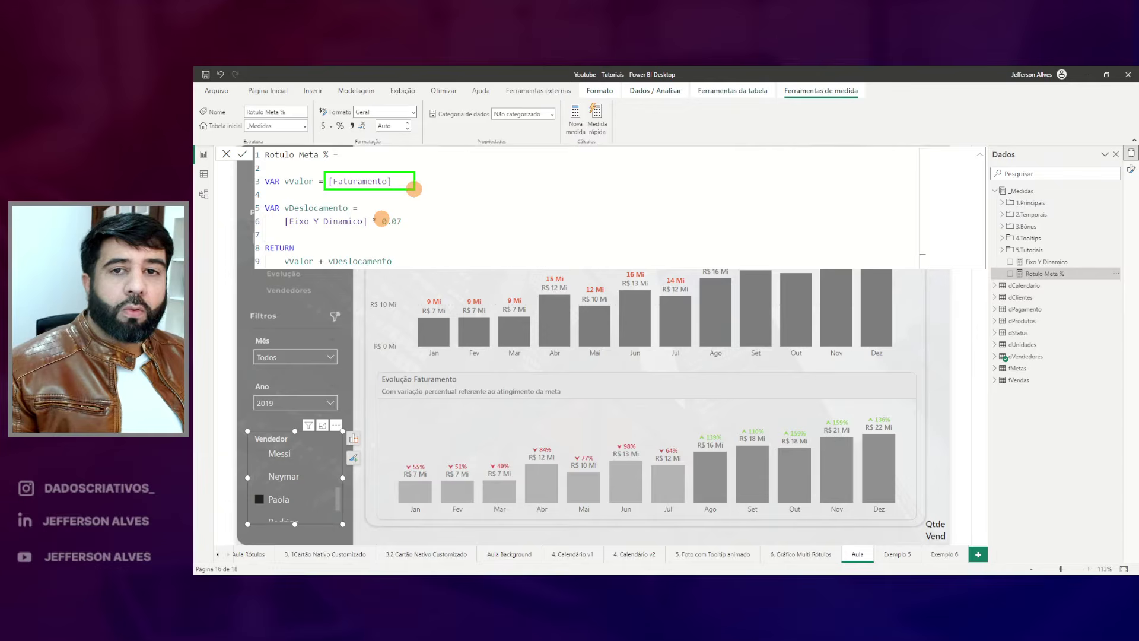
left_click_drag(1016, 251, 1078, 268)
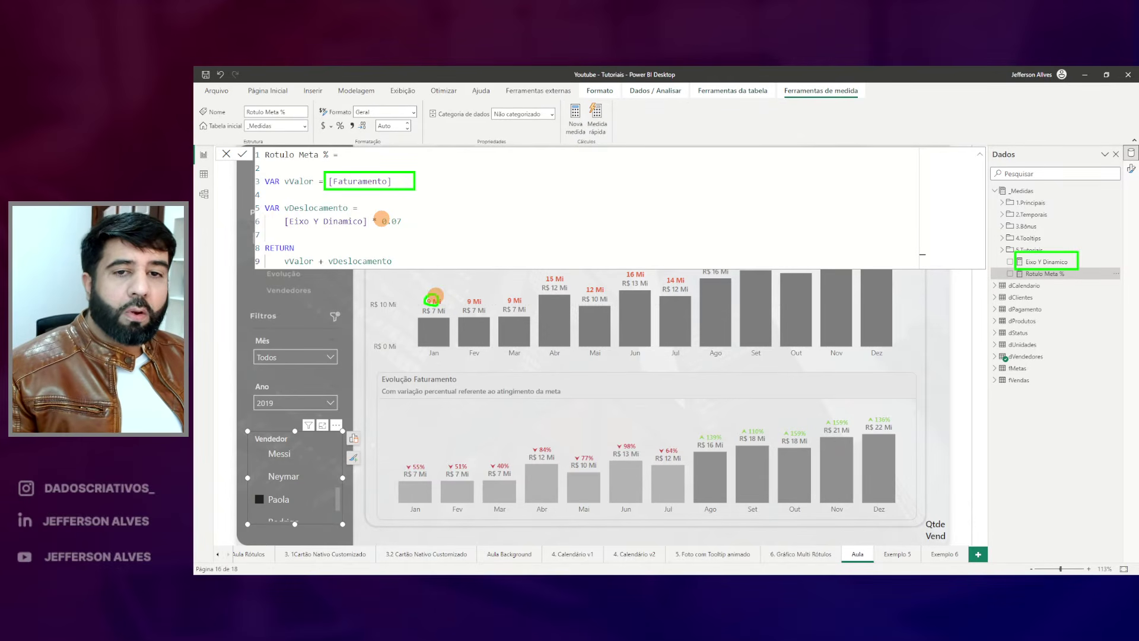
key("e")
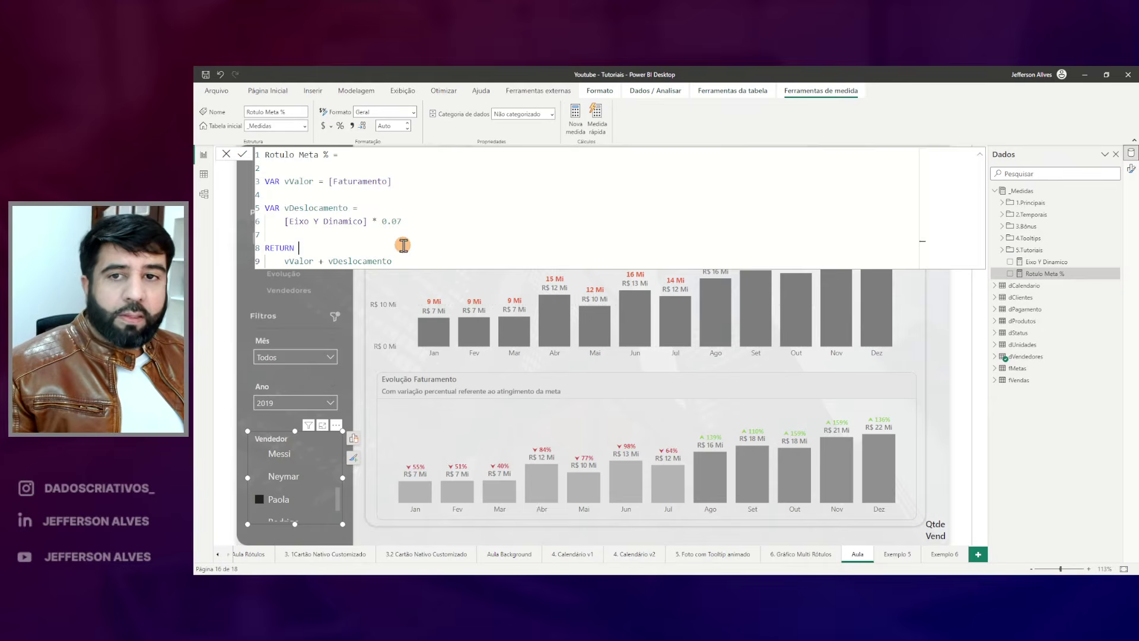
key("Escape")
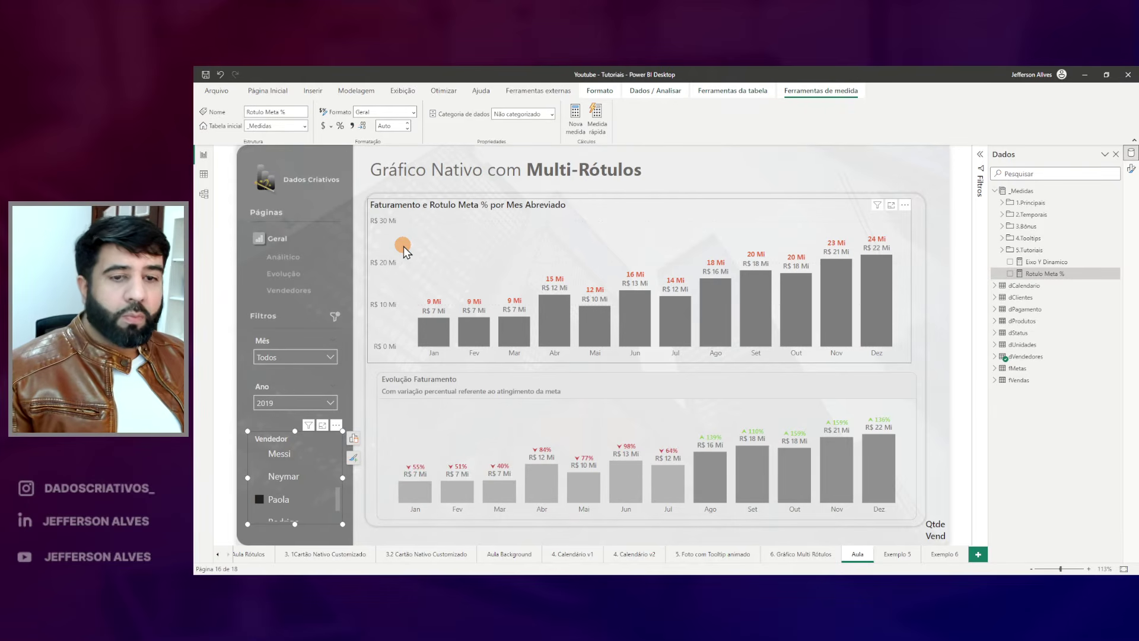
left_click_drag(1017, 262, 1070, 282)
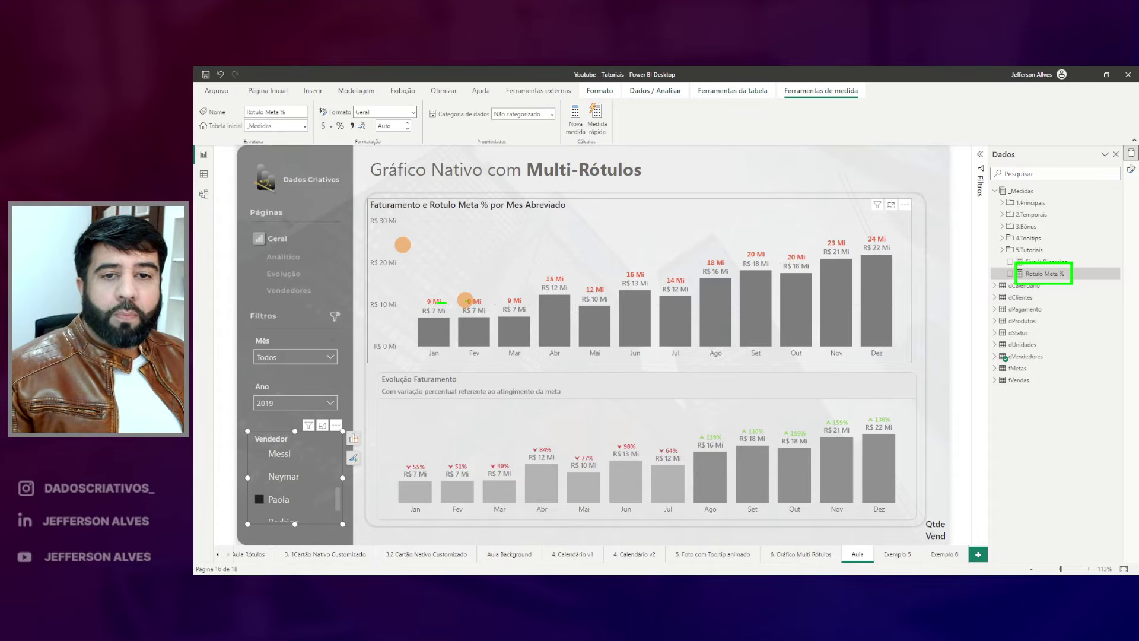
mouse_move(507, 303)
left_mouse_down()
mouse_move(562, 282)
mouse_move(596, 293)
left_mouse_up()
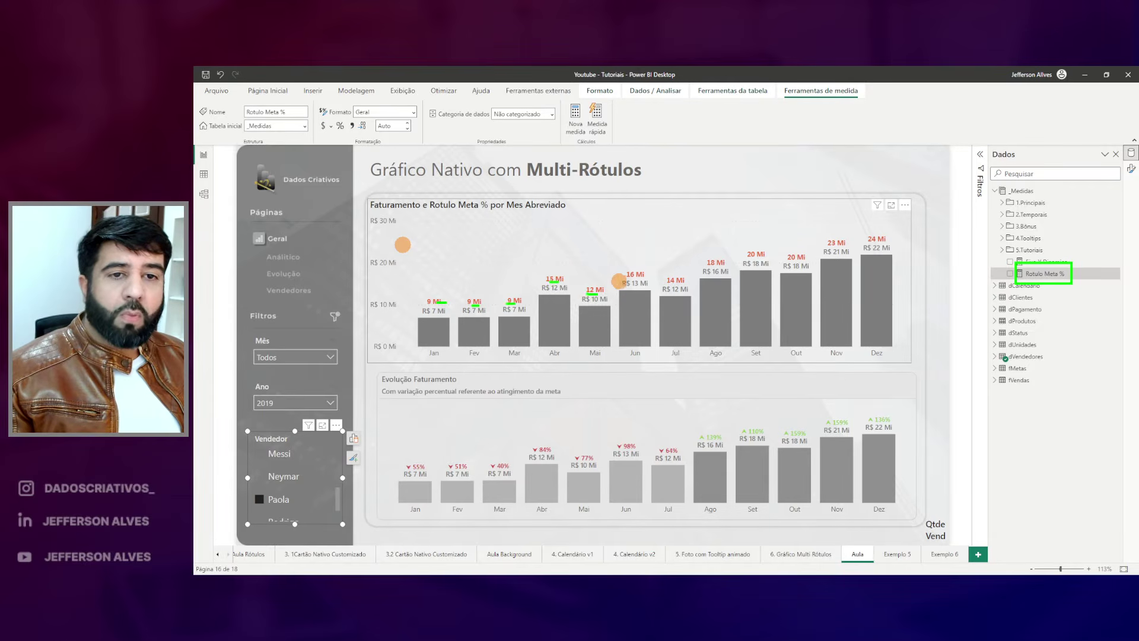
key("Escape")
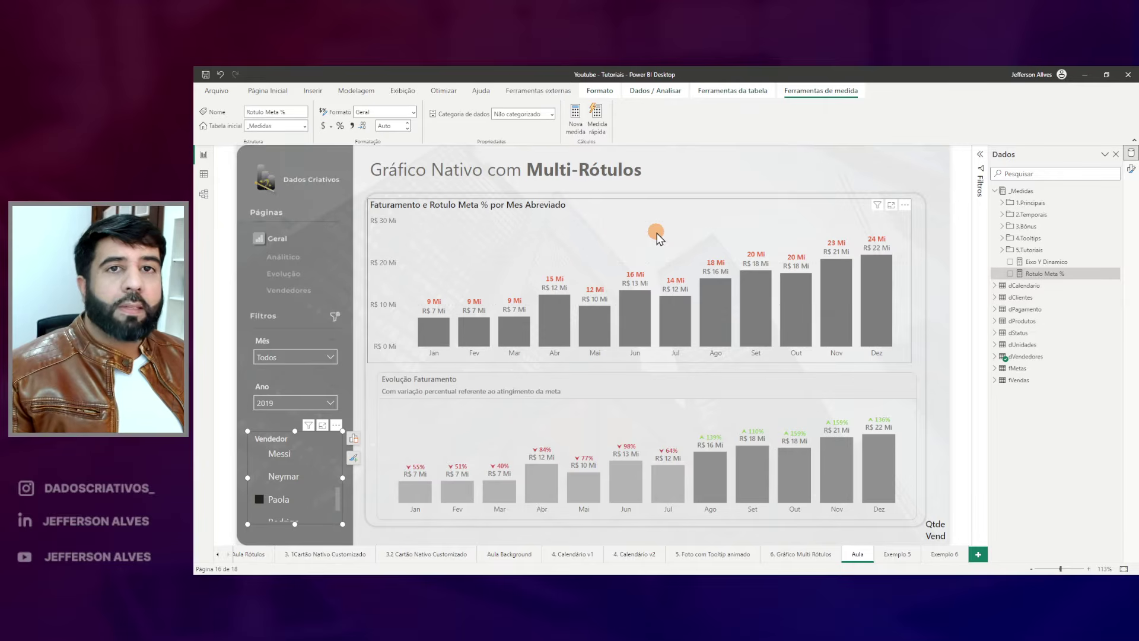
left_click_drag(1011, 267, 1071, 285)
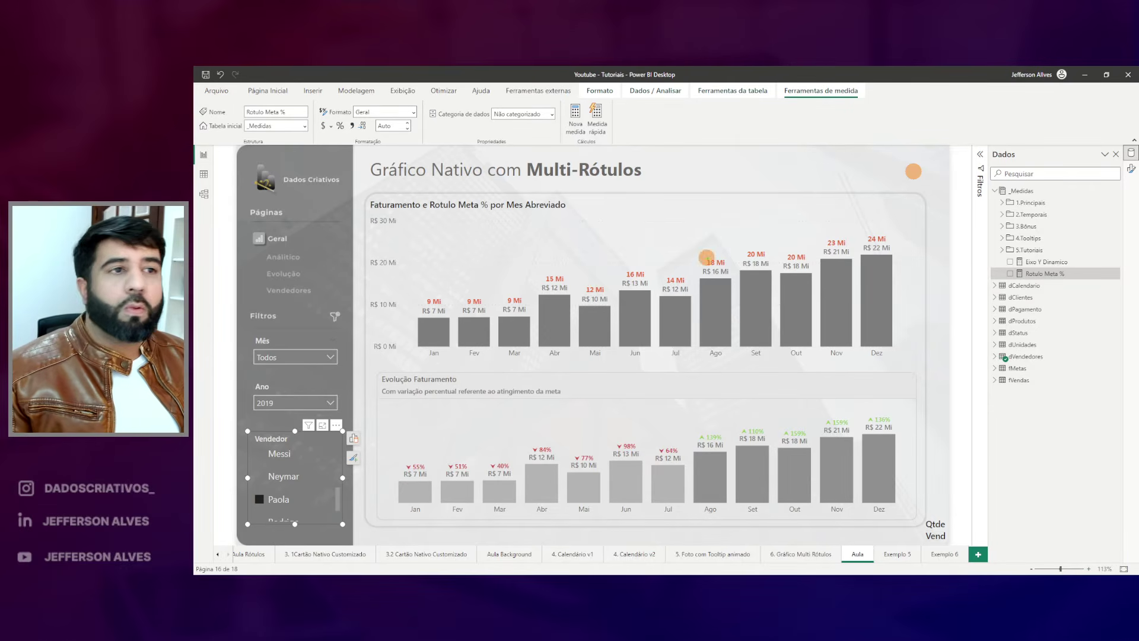
mouse_move(1073, 84)
left_mouse_down()
mouse_move(1090, 366)
mouse_move(1078, 522)
left_mouse_up()
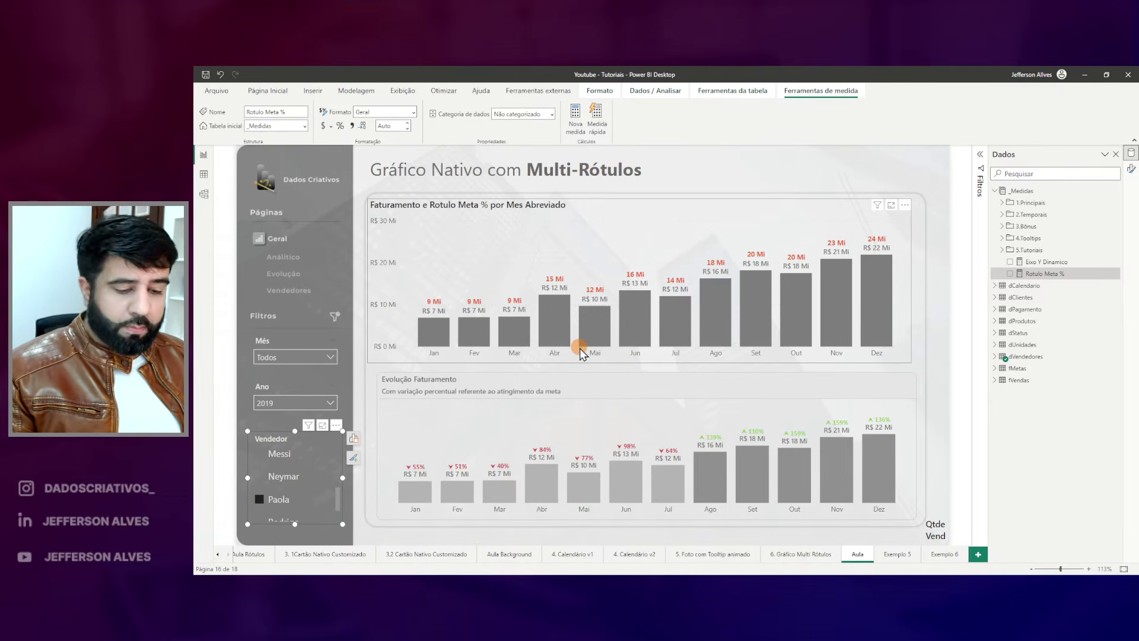
left_click_drag(398, 445, 869, 472)
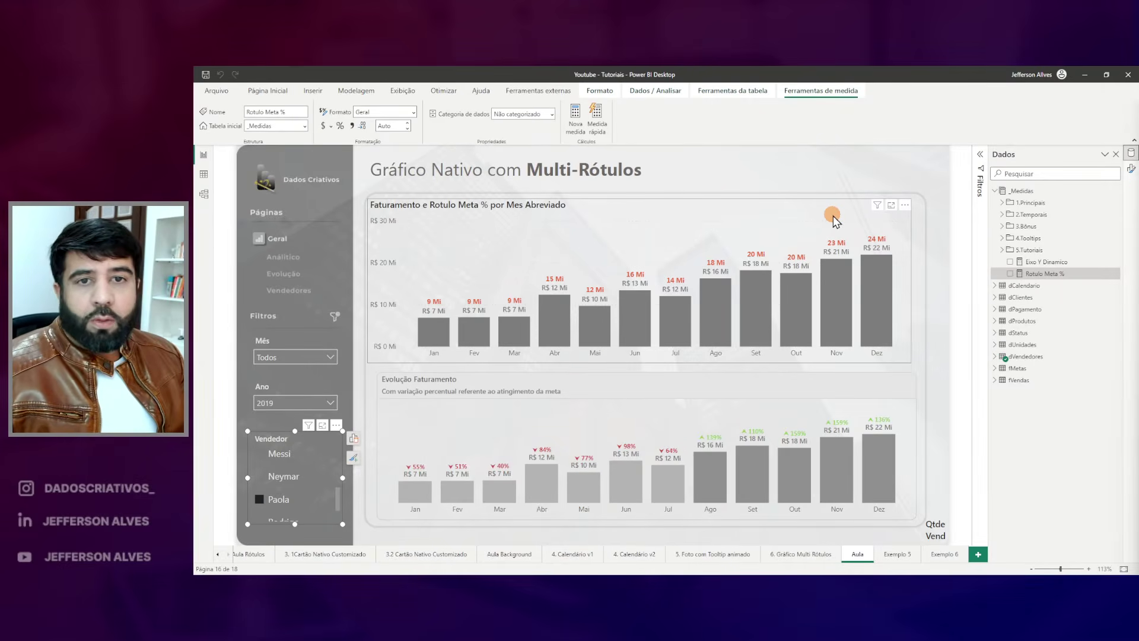
mouse_move(876, 205)
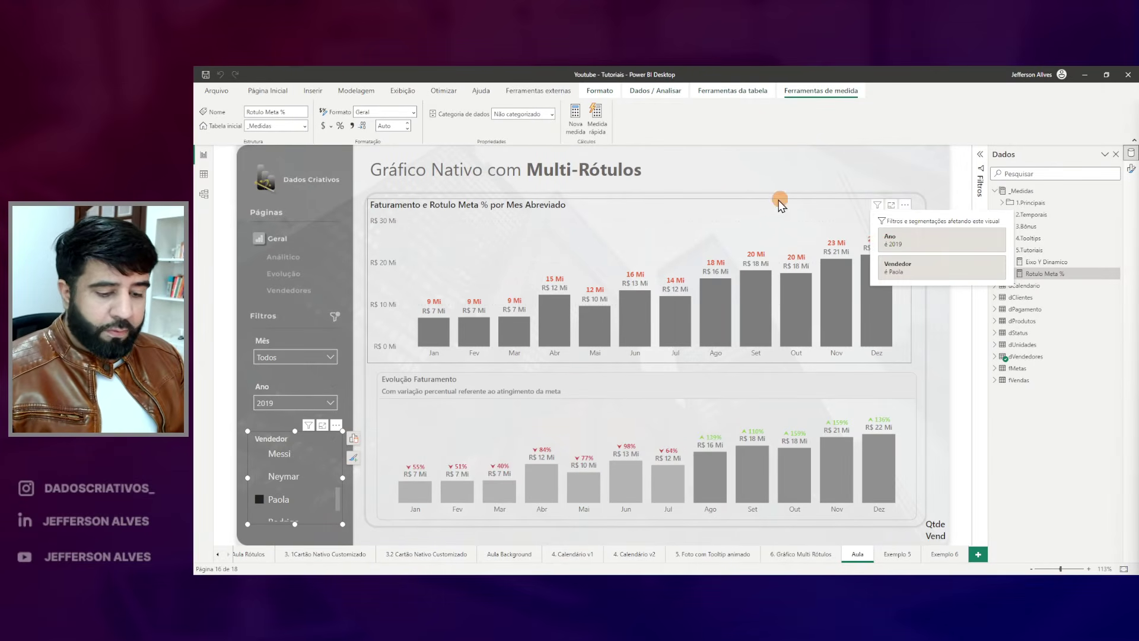
left_click_drag(657, 272, 690, 294)
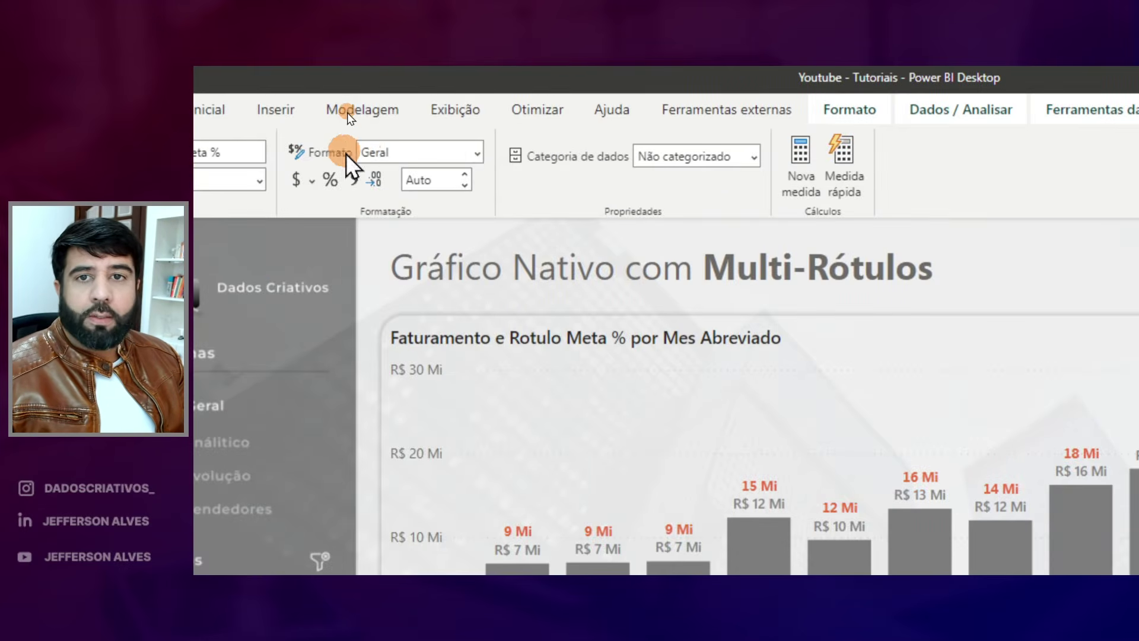
Set the format of the Rotulo Meta % measure to Dinâmico.
left_click(478, 153)
left_click(417, 344)
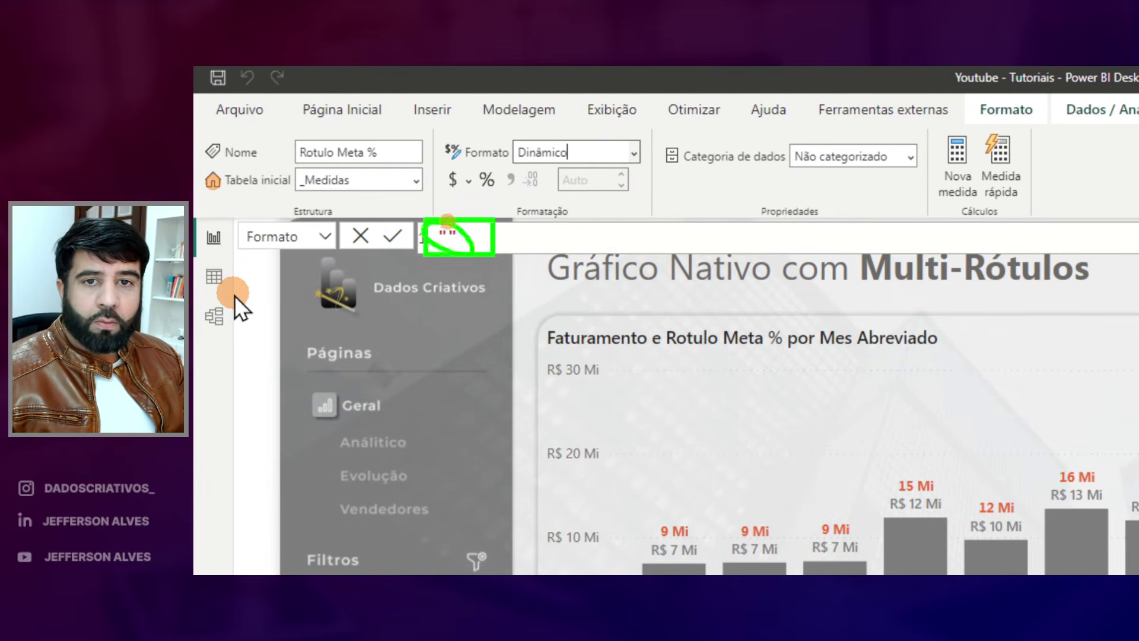
left_click(541, 152)
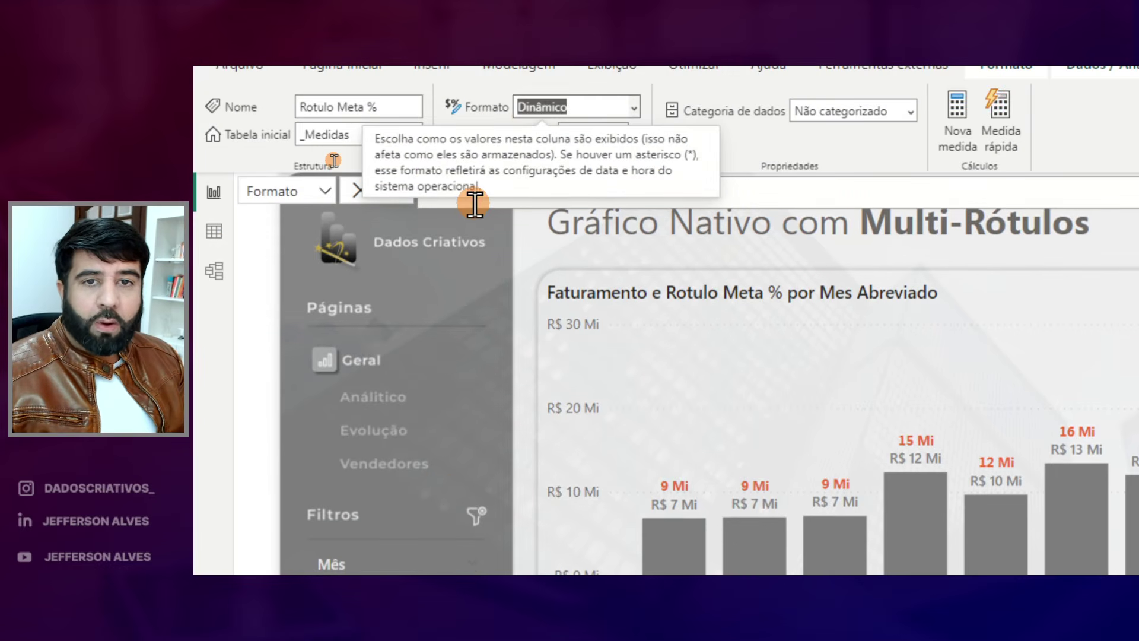
Try a fixed nickname in quotes as the dynamic format expression of Rotulo Meta % and commit it.
left_click(444, 185)
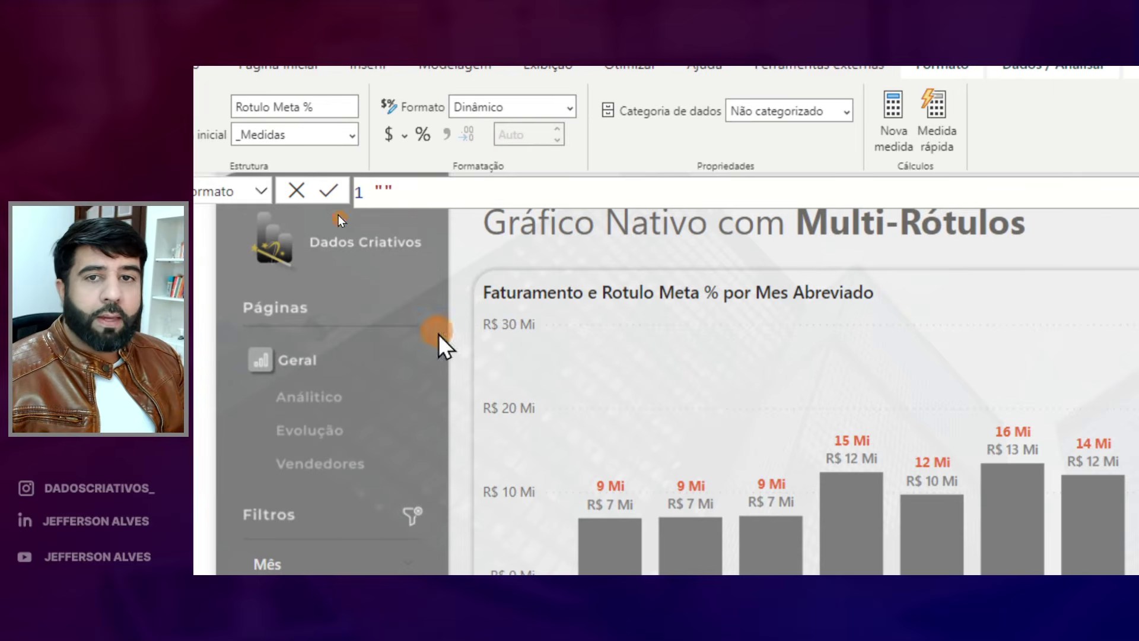
type("Jeff")
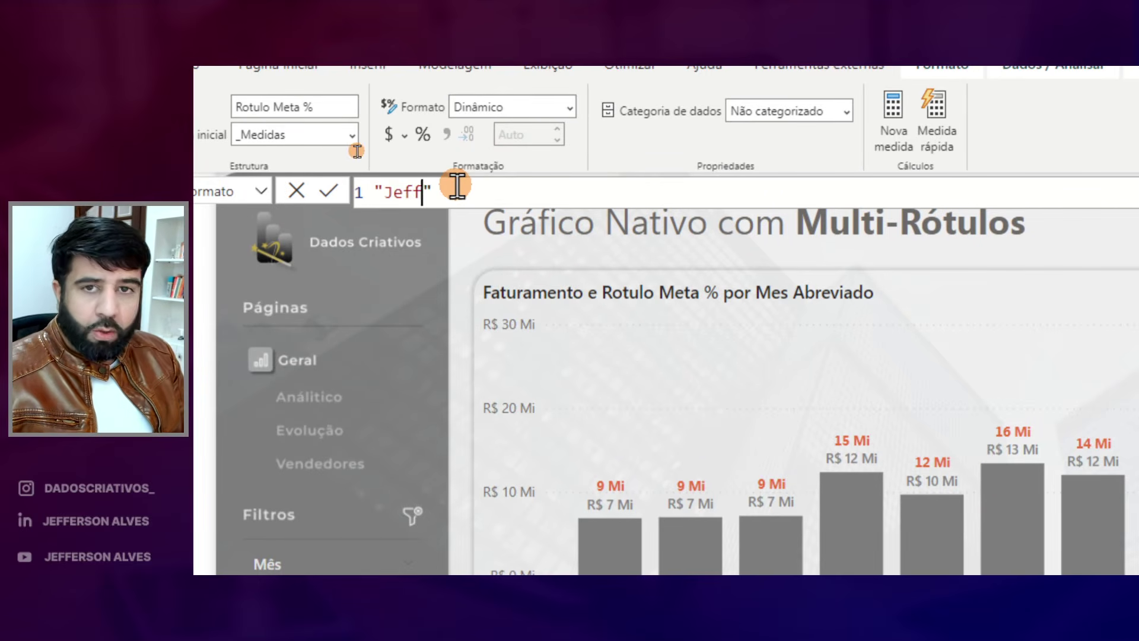
key("Return")
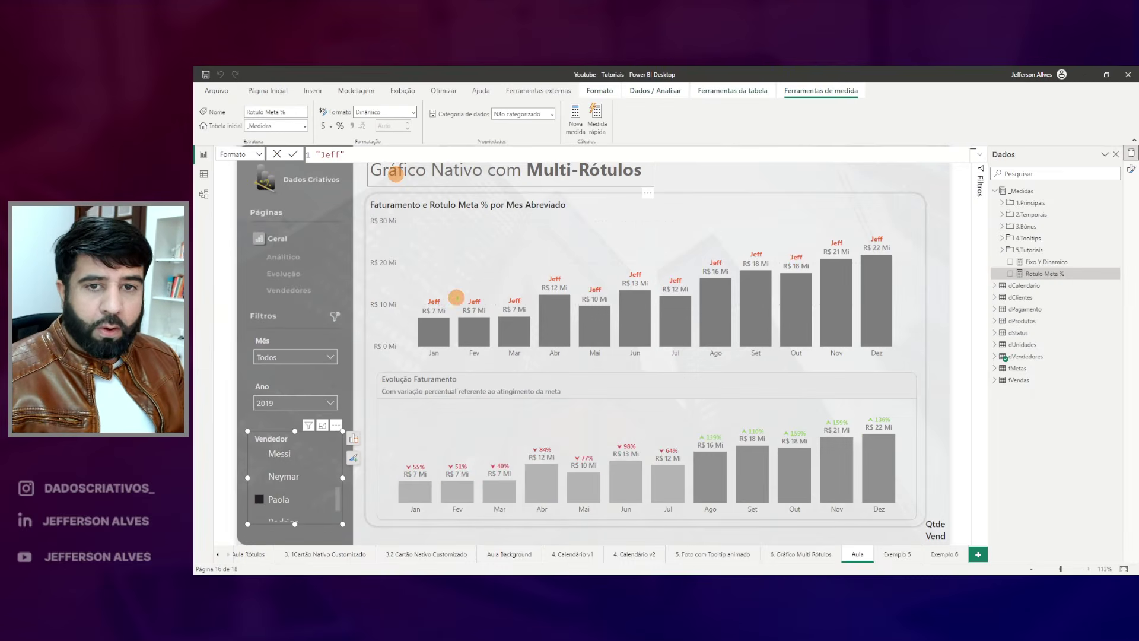
left_click(462, 294)
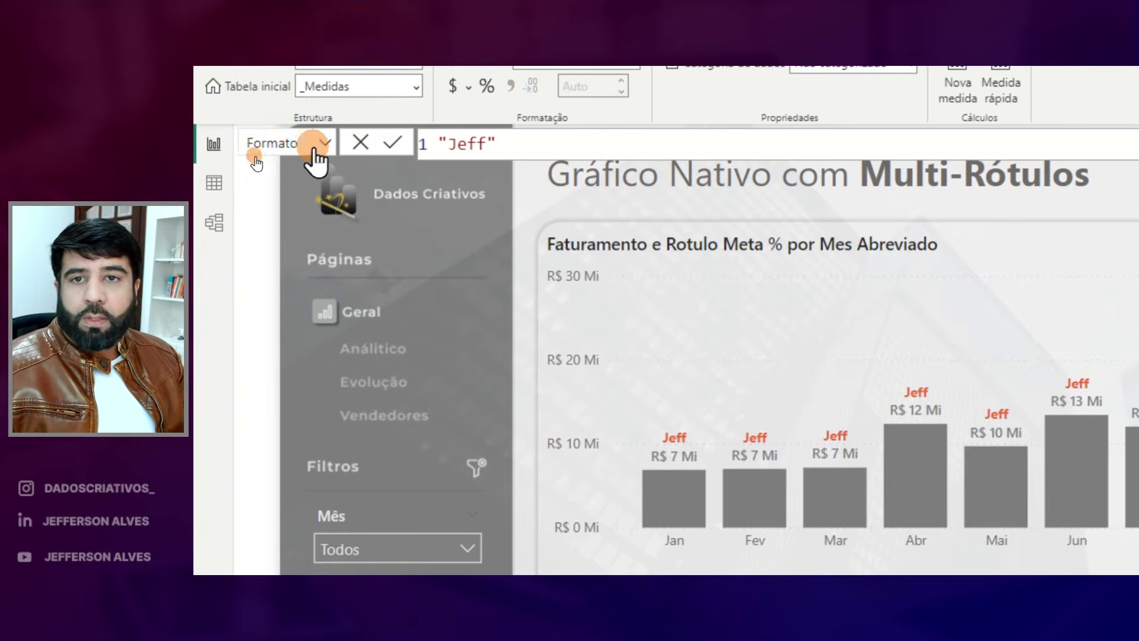
Show the Medida expression of Rotulo Meta % and examine the DAX that positions the labels.
left_click(259, 153)
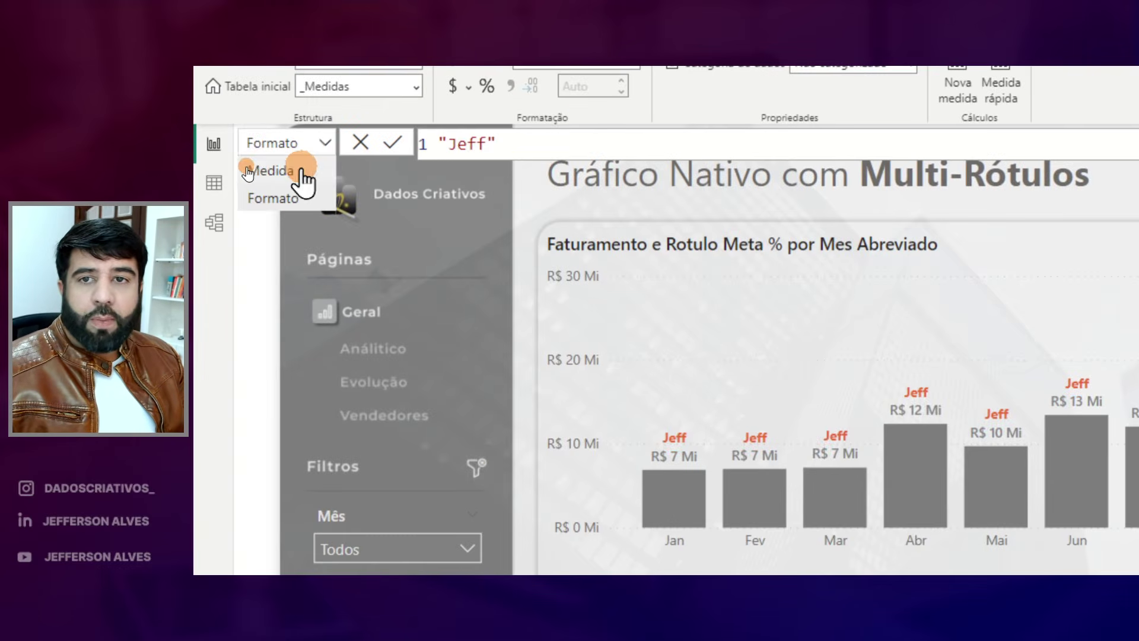
left_click(270, 170)
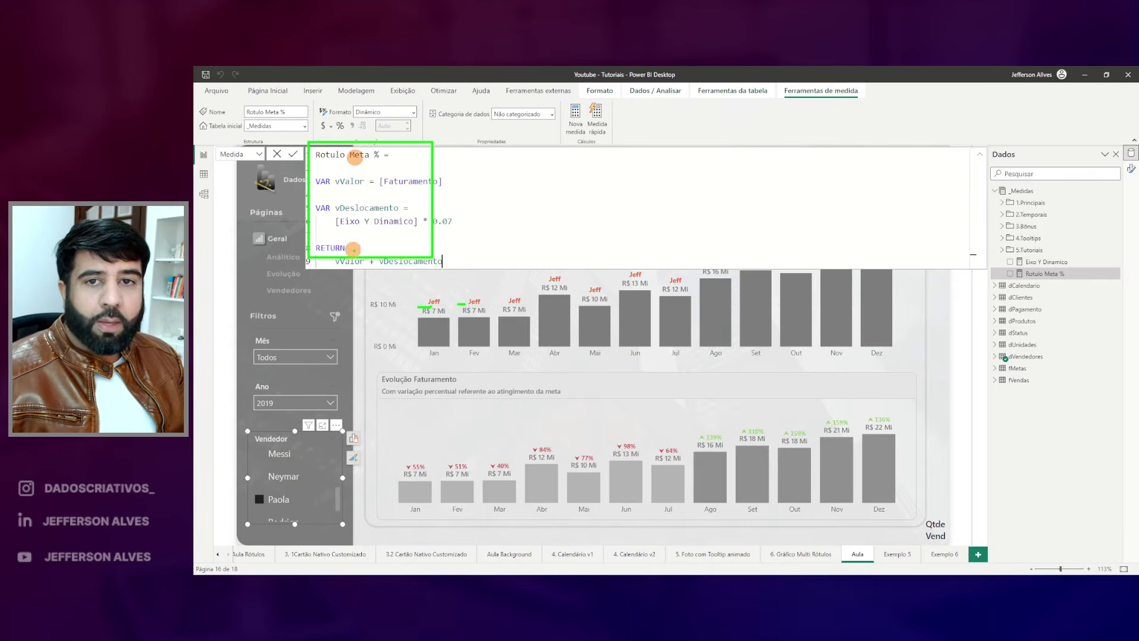
left_click_drag(418, 165, 415, 183)
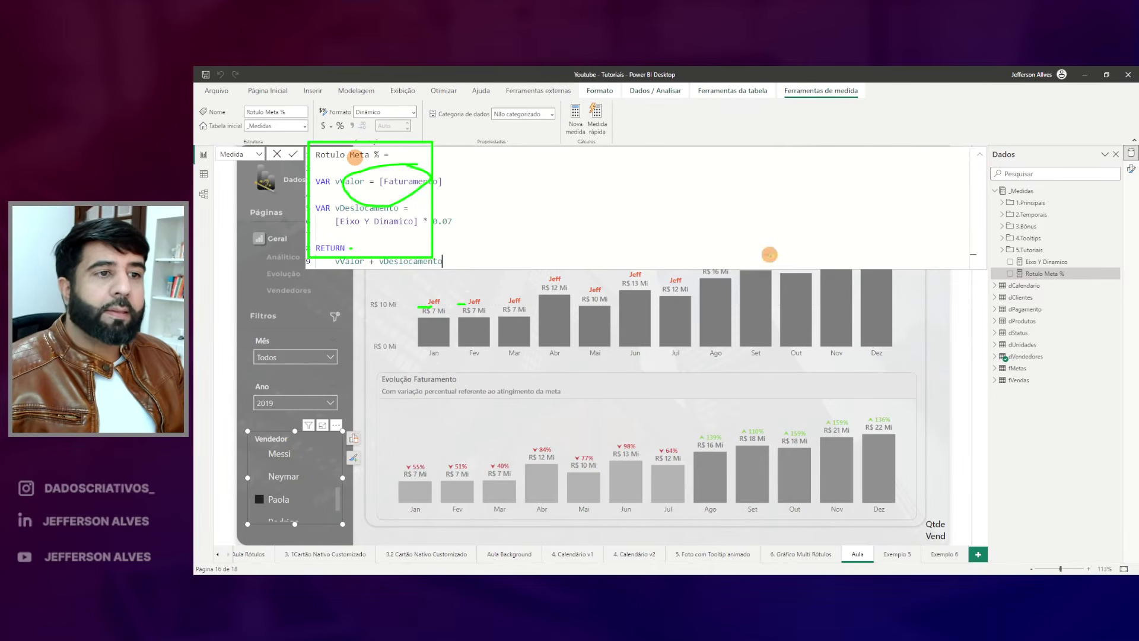
left_click_drag(1062, 262, 1053, 252)
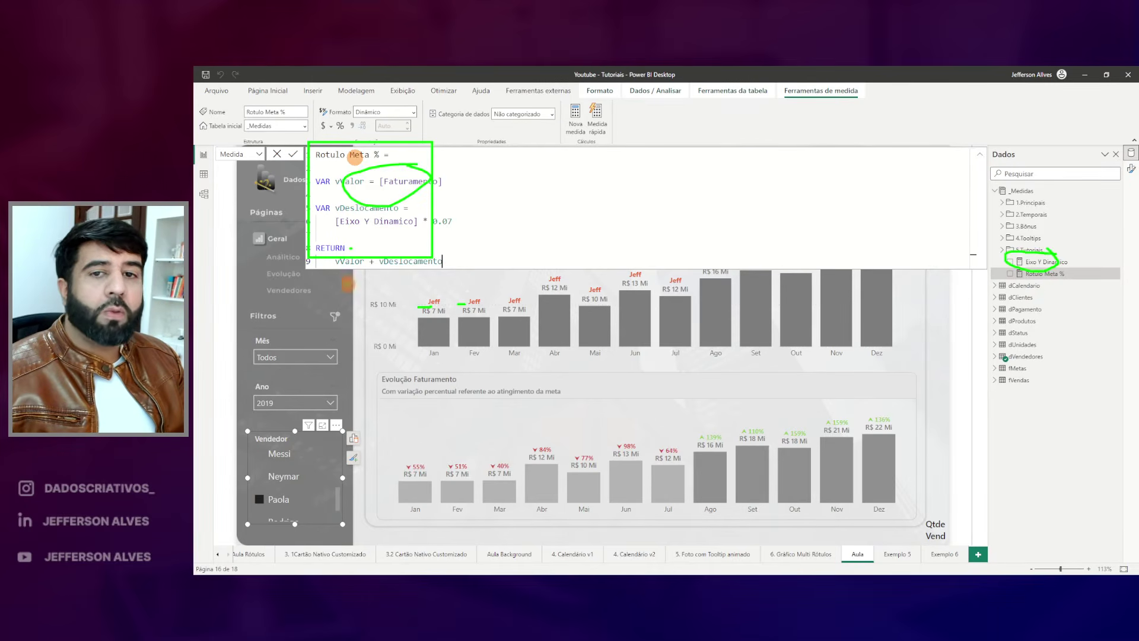
key("e")
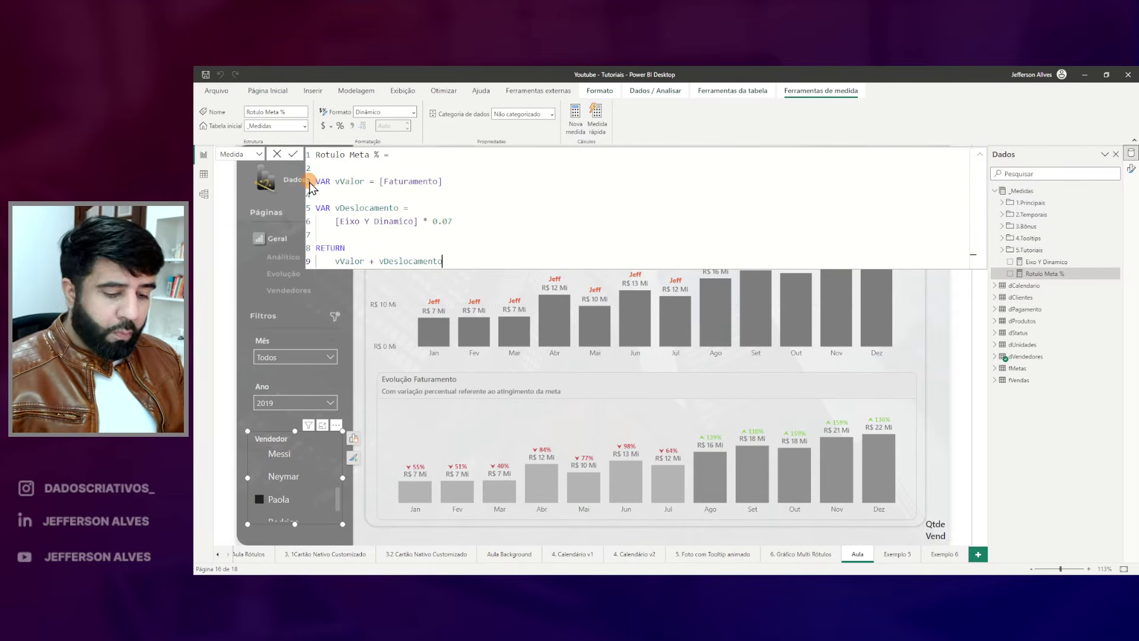
left_click_drag(208, 143, 252, 170)
key("Escape")
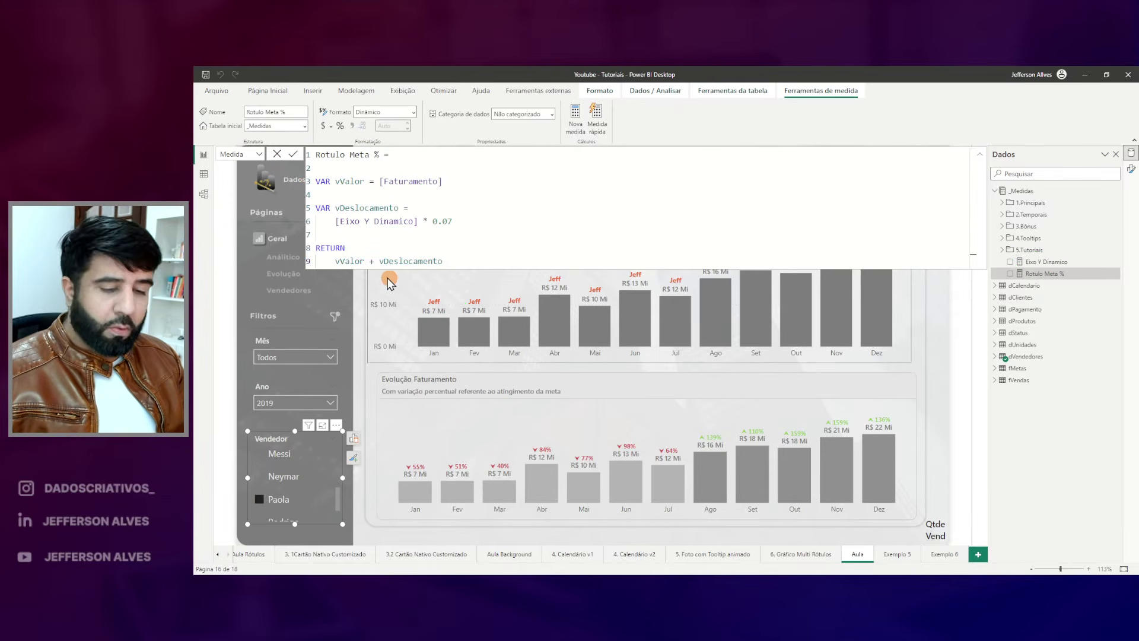
Return to the Formato expression of Rotulo Meta % and locate its quoted text.
left_click(323, 156)
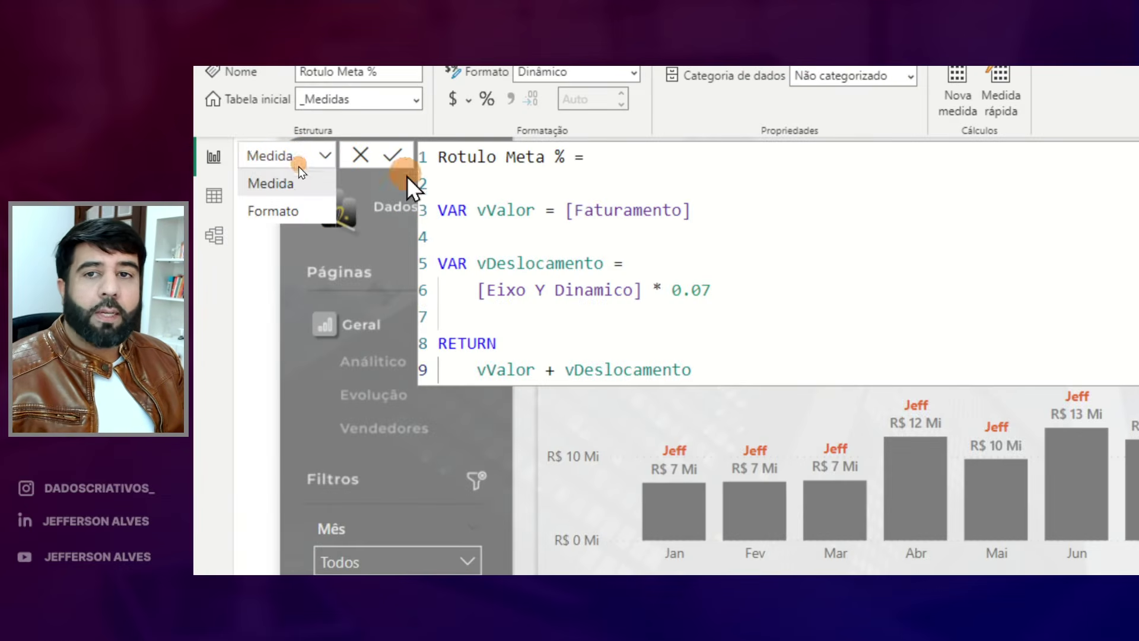
left_click(297, 212)
left_click_drag(488, 156, 447, 156)
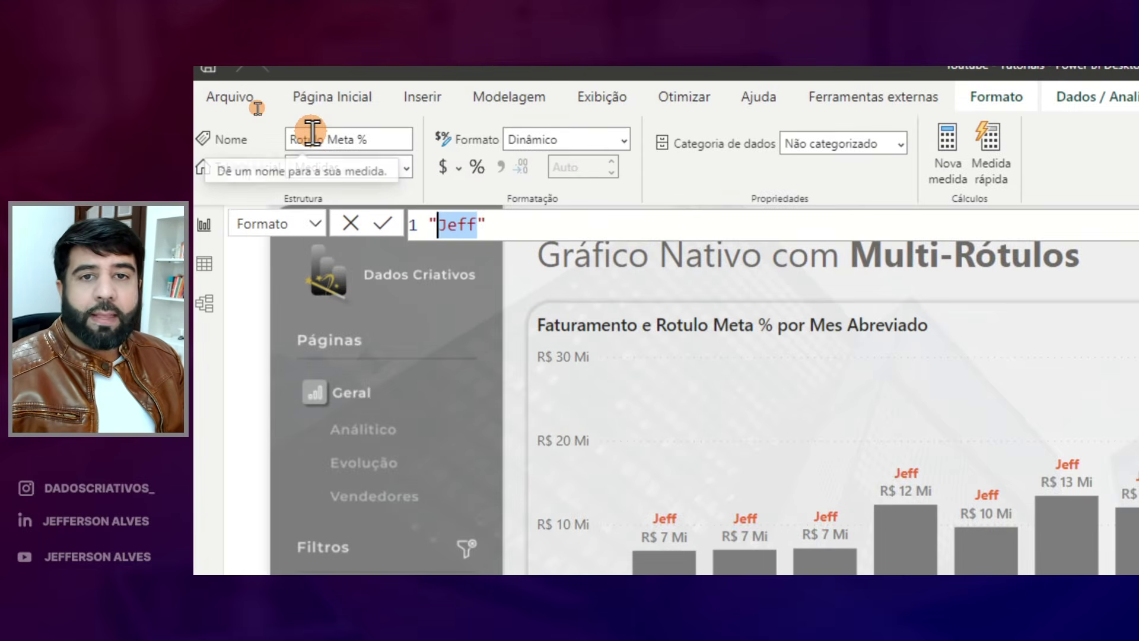
left_click(487, 224)
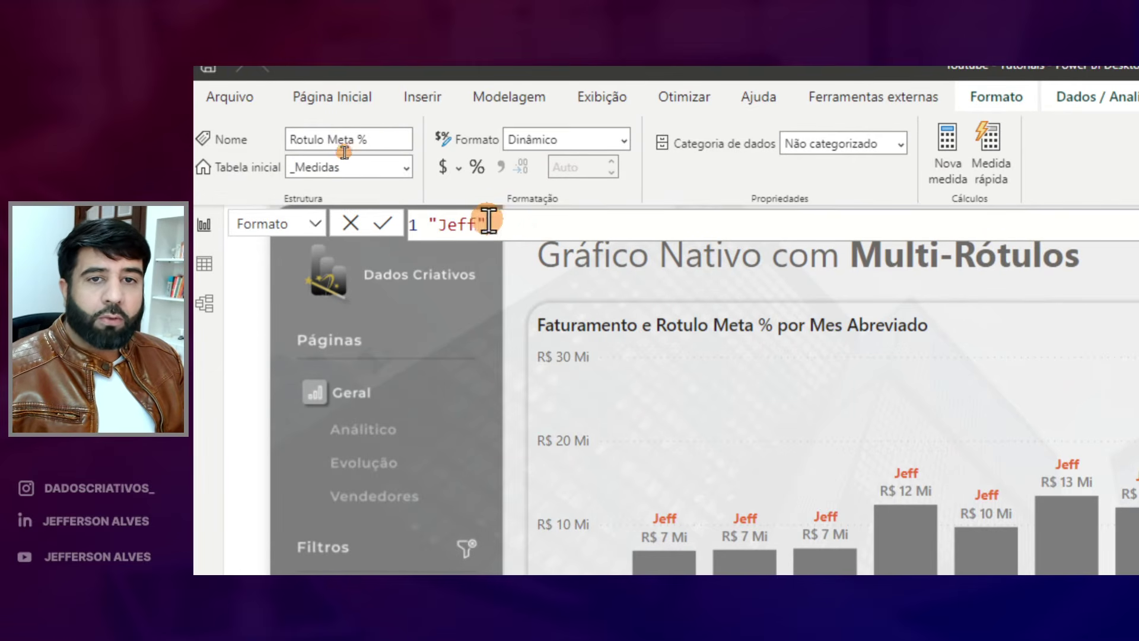
Try the bare number 5 as the dynamic format expression of Rotulo Meta % in place of the quoted text, and commit it.
left_click(575, 213)
left_click_drag(575, 213, 420, 224)
type("5")
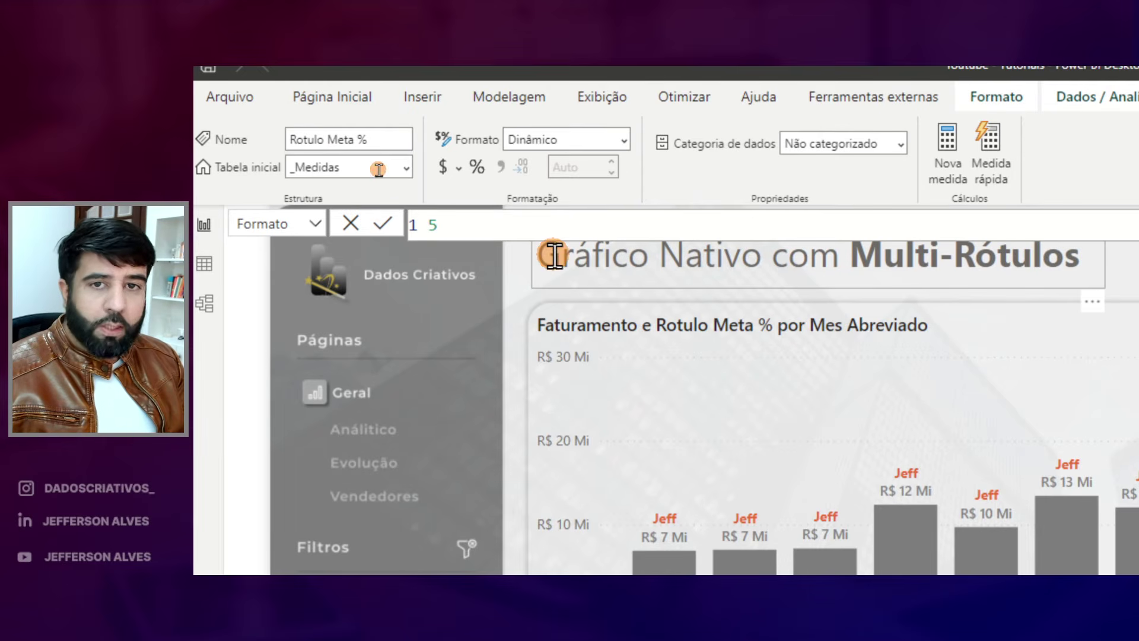
key("Return")
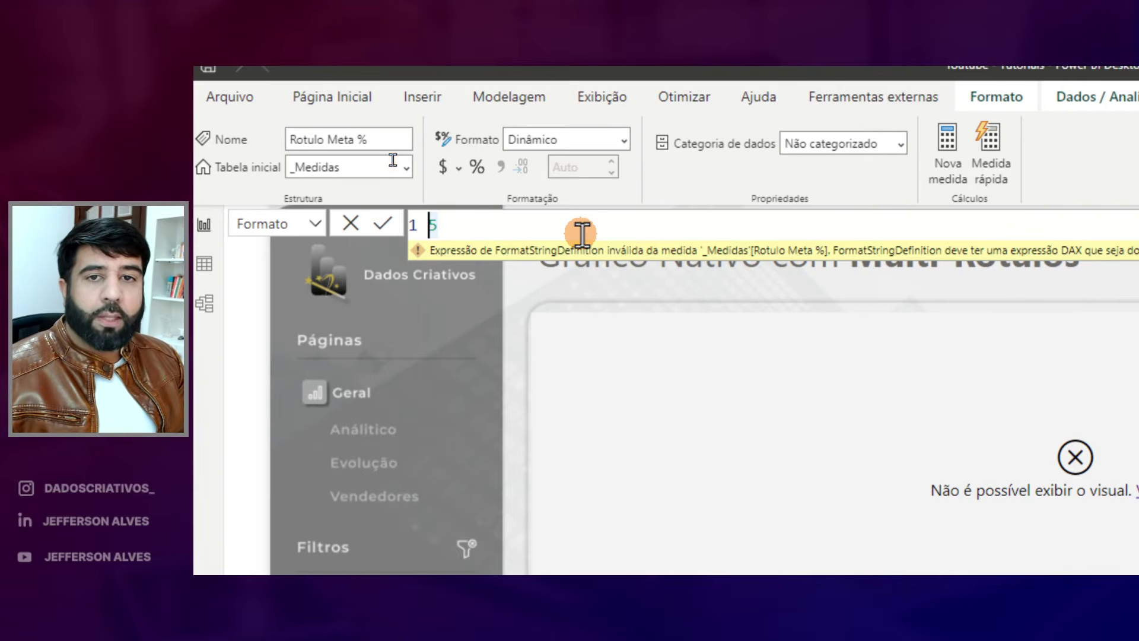
Wrap the number in literal double quotes so the format expression reads """" & 5 & """", and commit it.
type("\"\"\"\"\"\" & 5 & \"\"\"")
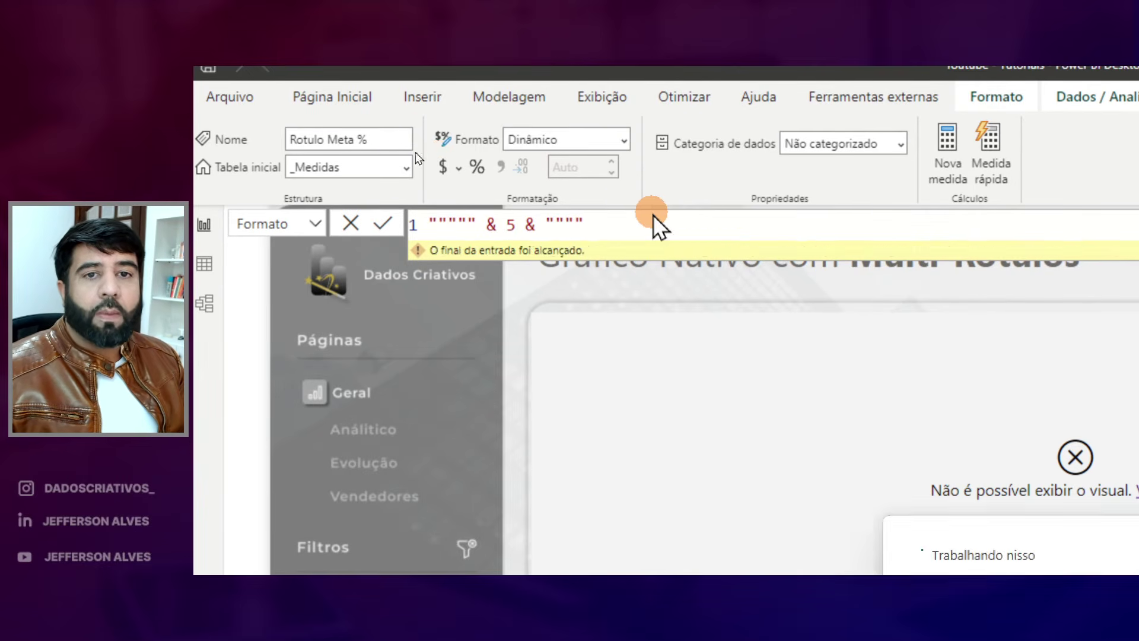
left_click(460, 223)
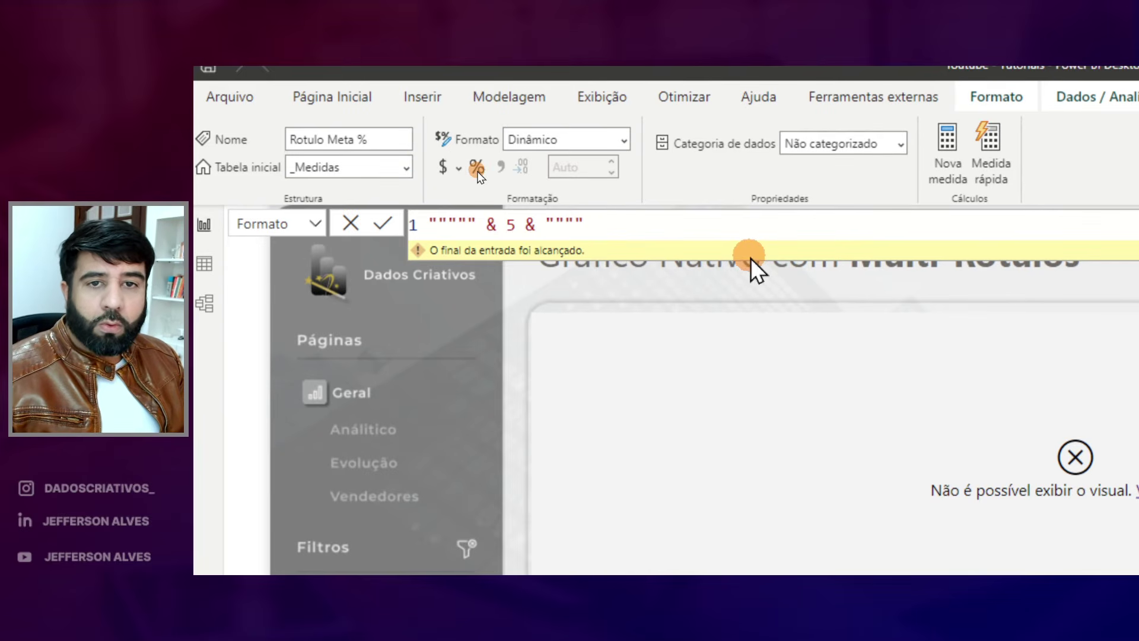
key("BackSpace")
key("BackSpace")
left_click(611, 224)
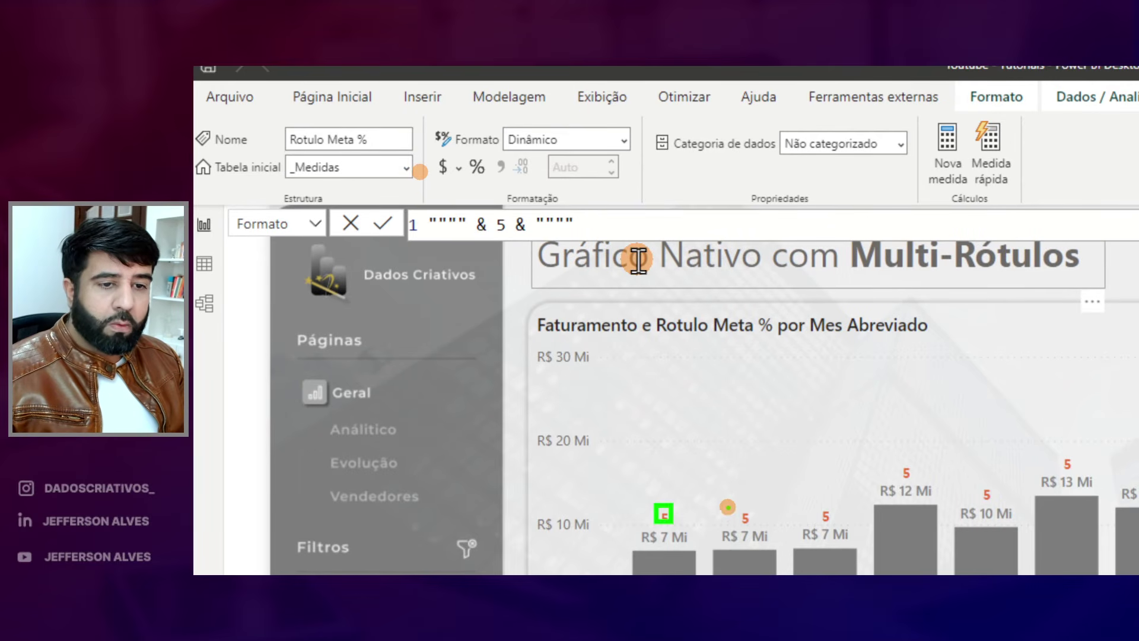
Declare the variable vPorcentagem = [Porcentagem Meta] above the quoted expression.
left_click(438, 224)
key("shift+Return")
key("shift+Return")
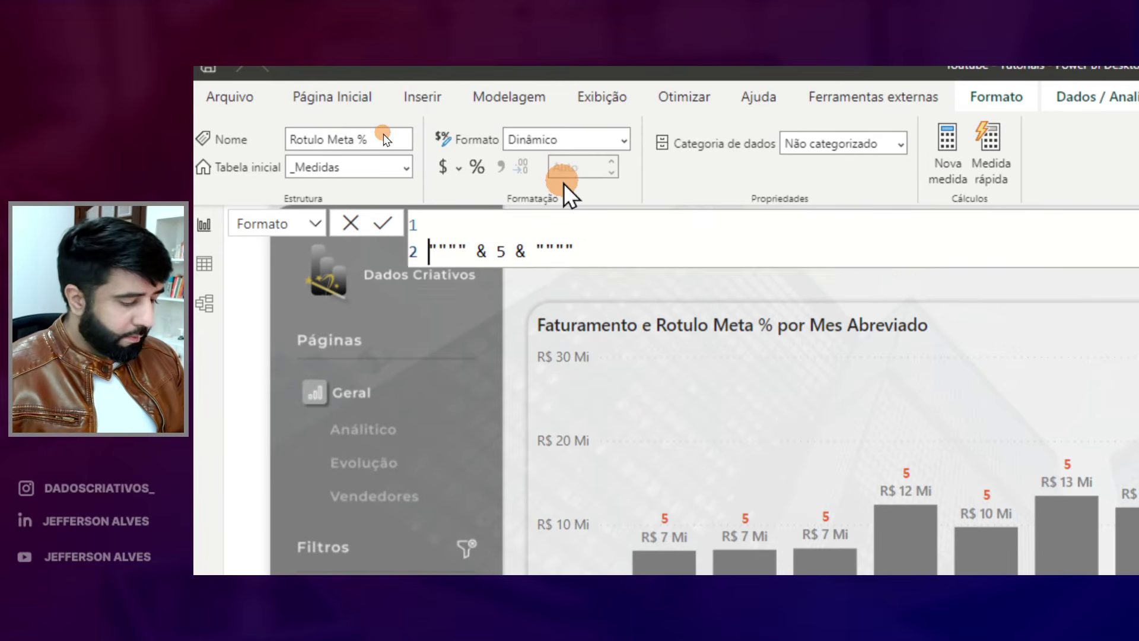
key("Up")
type("VA")
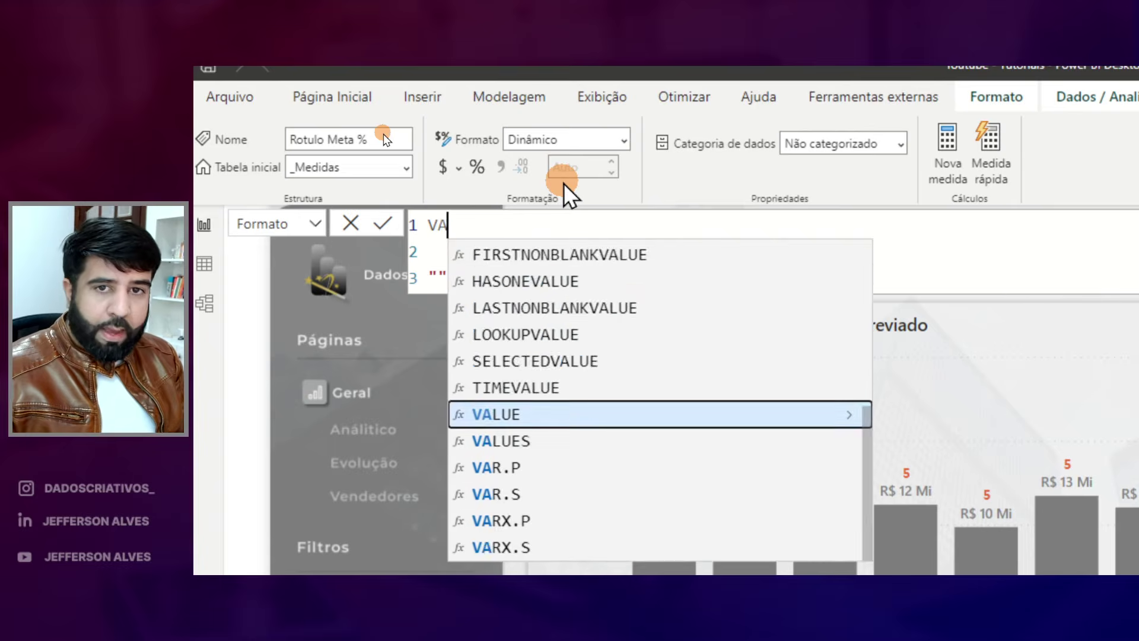
type("R VPorcentagem ")
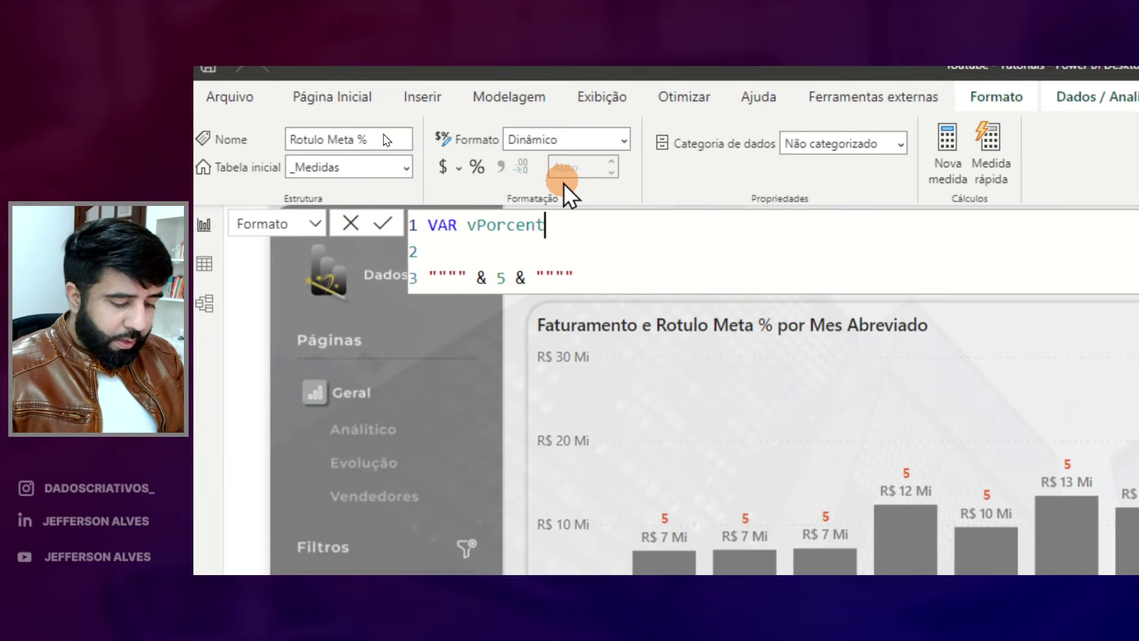
type("= ")
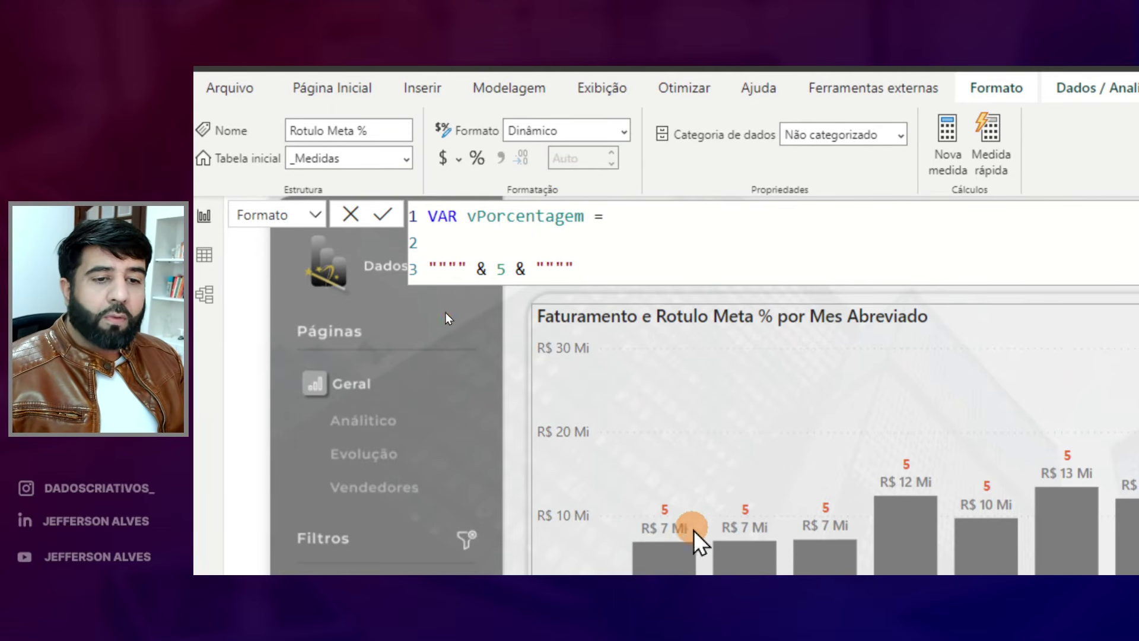
type("[Porcentagem Meta]")
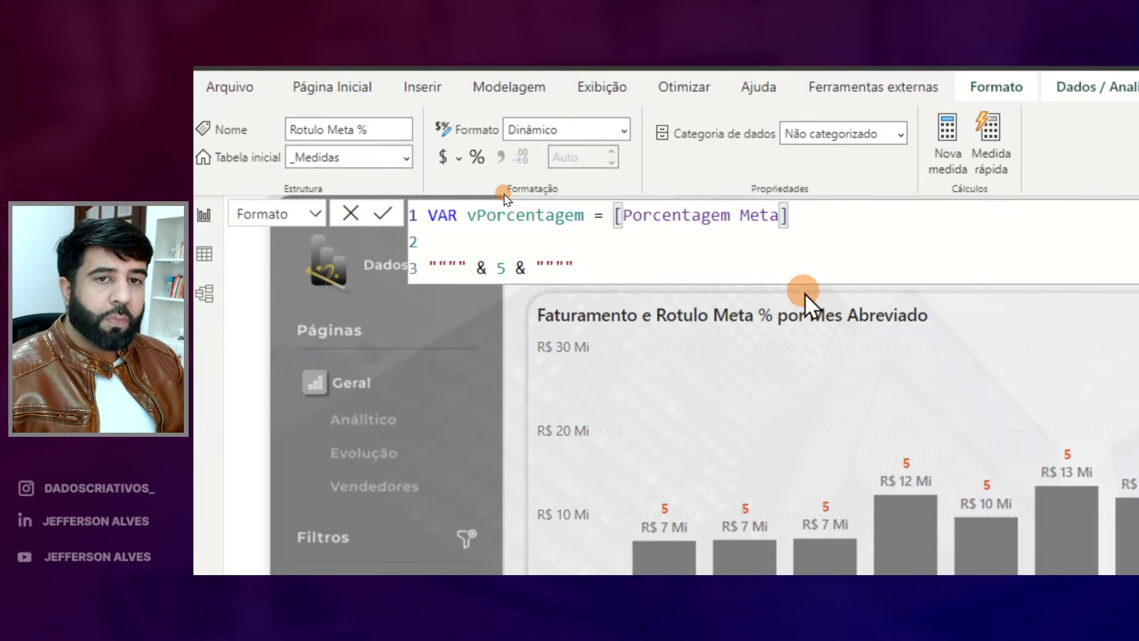
Replace the 5 with vPorcentagem, add RETURN above the quoted expression, and commit the format.
double_click(537, 216)
key("ctrl+c")
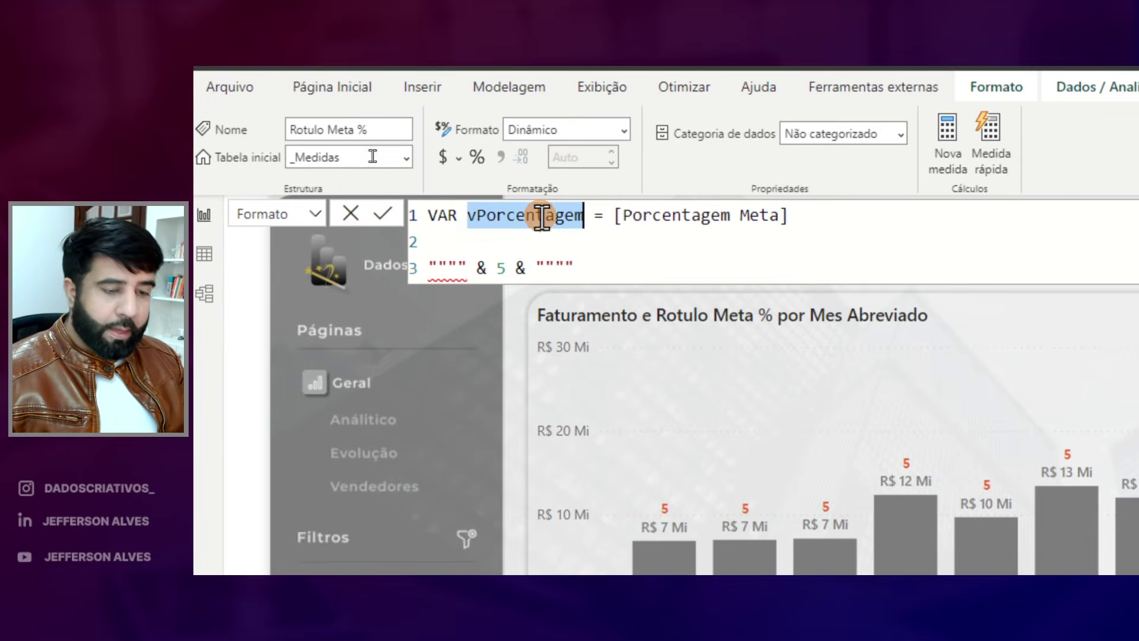
left_click(505, 269)
key("ctrl+v")
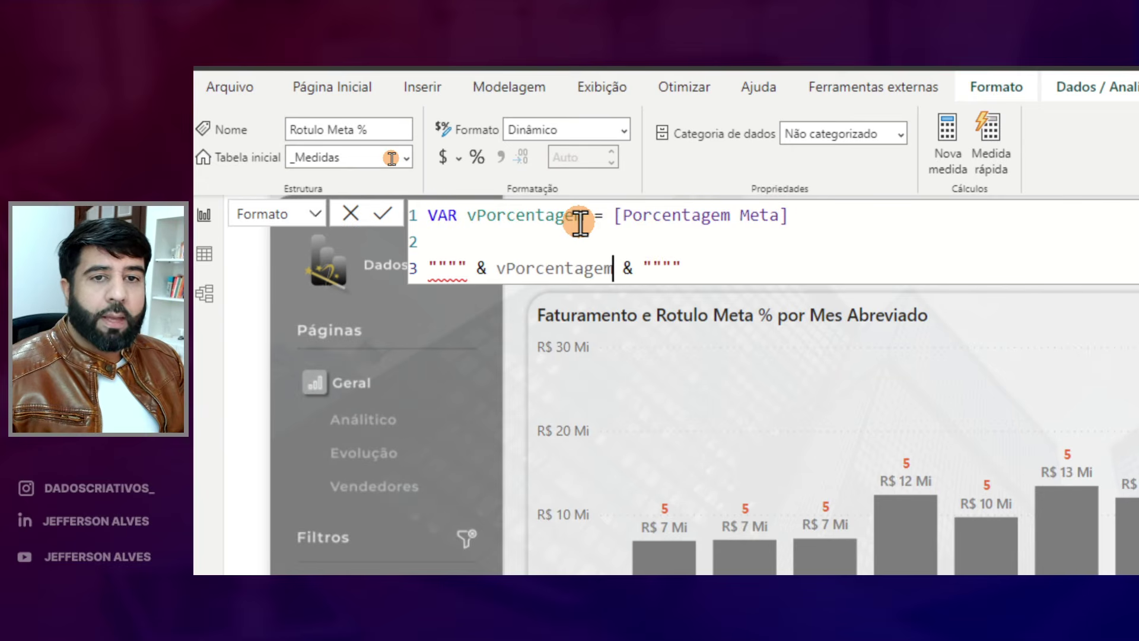
left_click(442, 240)
key("Return")
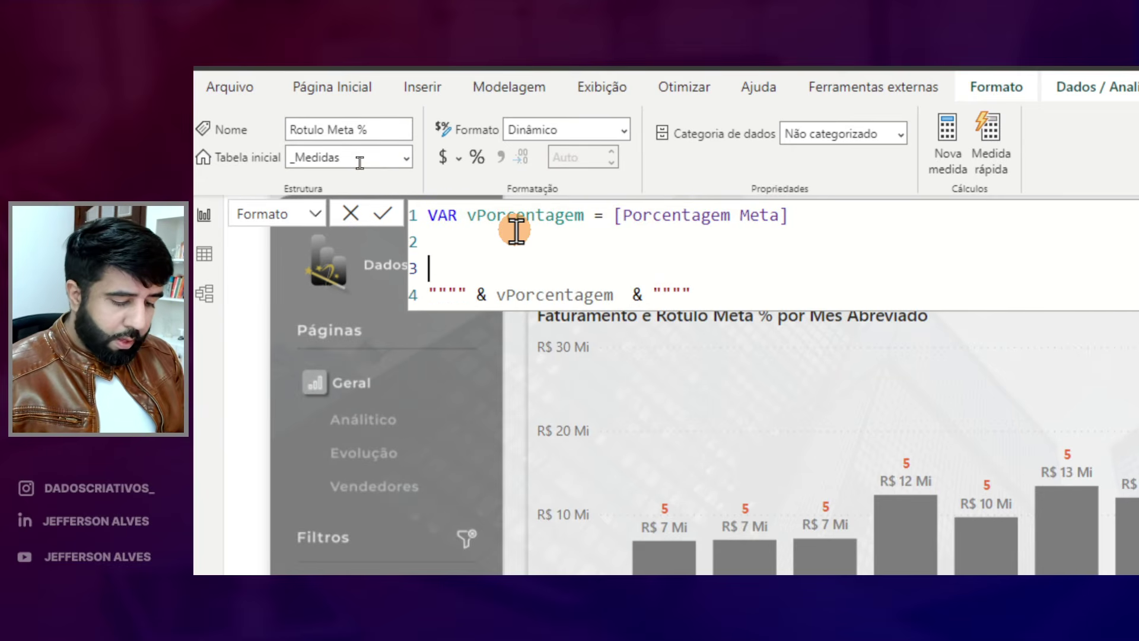
type("RETURN")
key("Return")
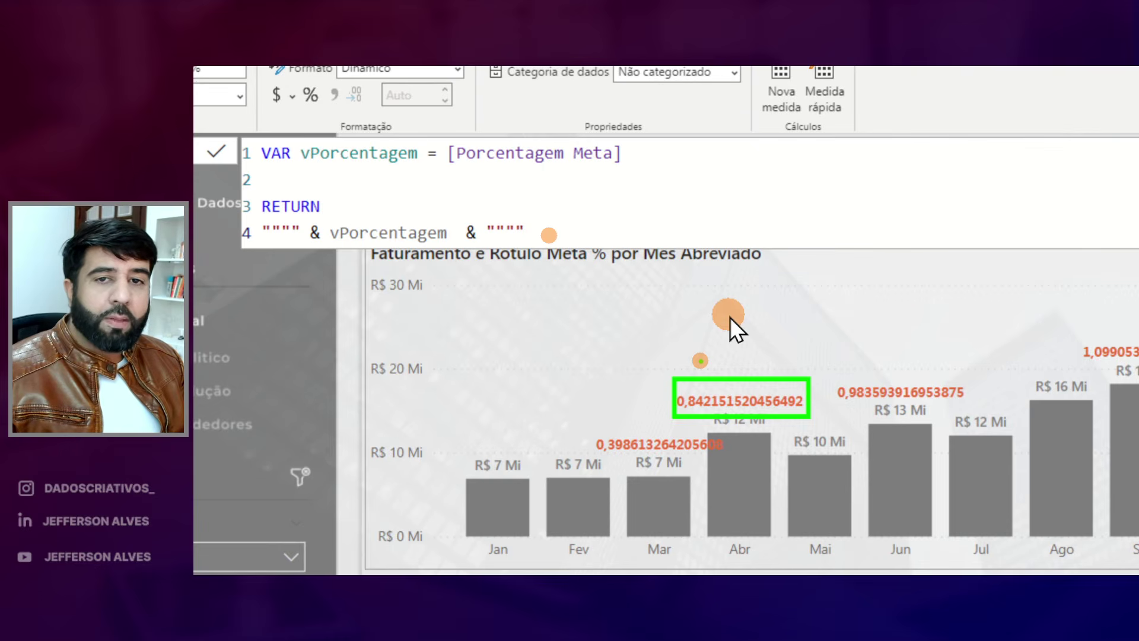
Declare a second variable vPorcentagem_formatada below vPorcentagem and start its definition on a new line with the FORMAT function.
left_click(774, 163)
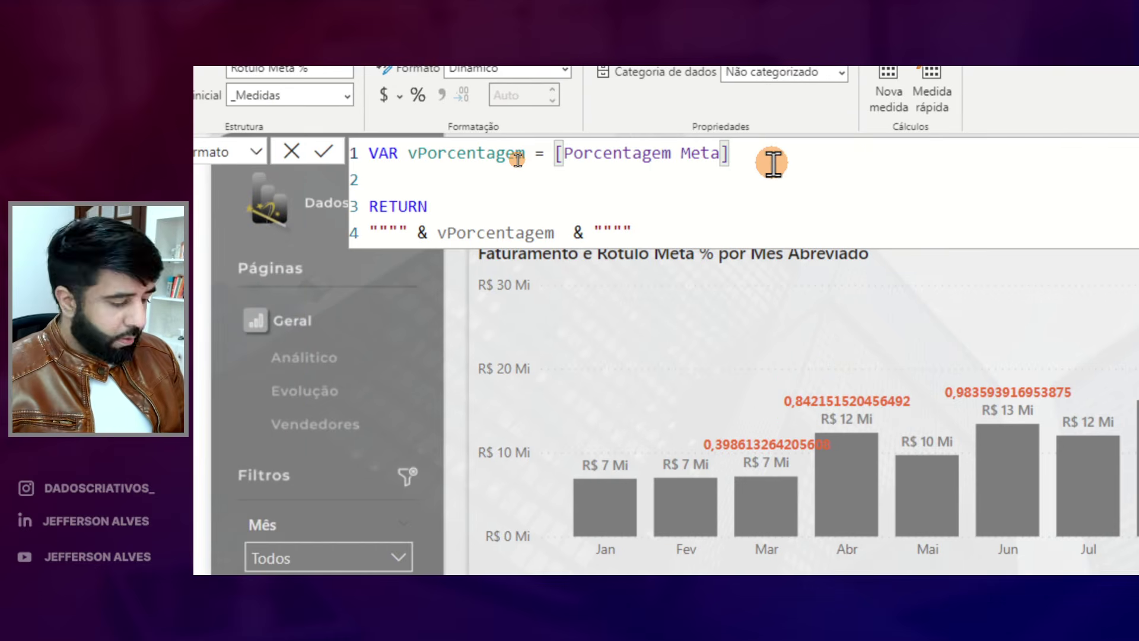
key("Return")
key("Return")
type("VAR vPorcentagem_formatada =")
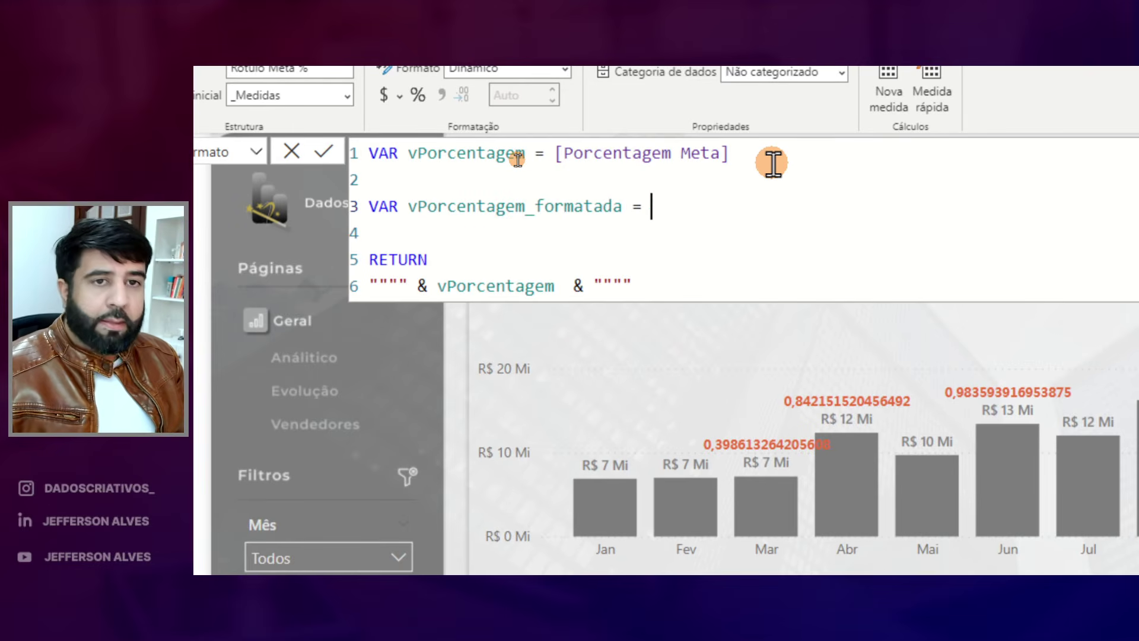
key("shift+Return")
type("FORM")
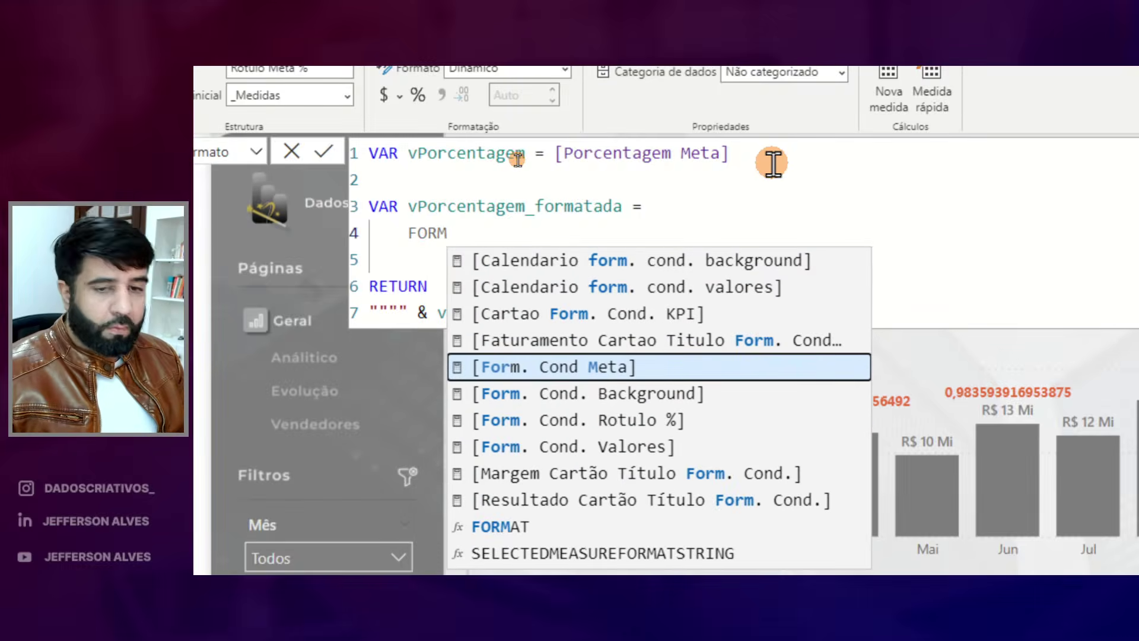
key("Down")
key("Down")
key("Down")
key("Down")
key("Down")
key("Down")
key("Tab")
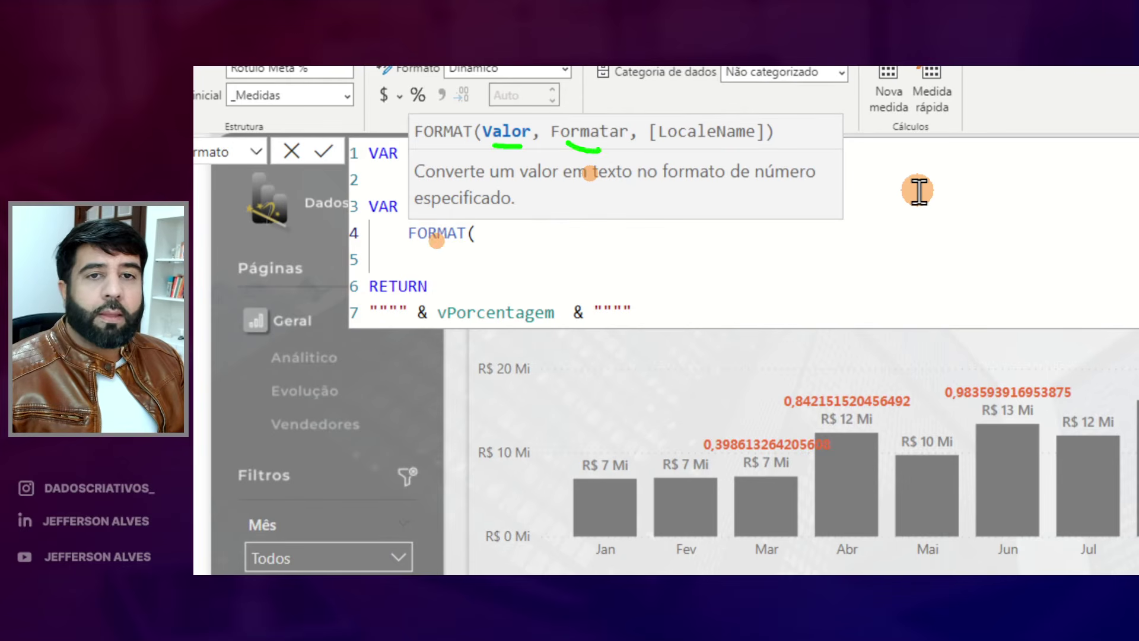
Complete the FORMAT function with vPorcentagem as its value and "0%" as its format string.
double_click(486, 156)
key("ctrl+c")
left_click(498, 229)
key("ctrl+v")
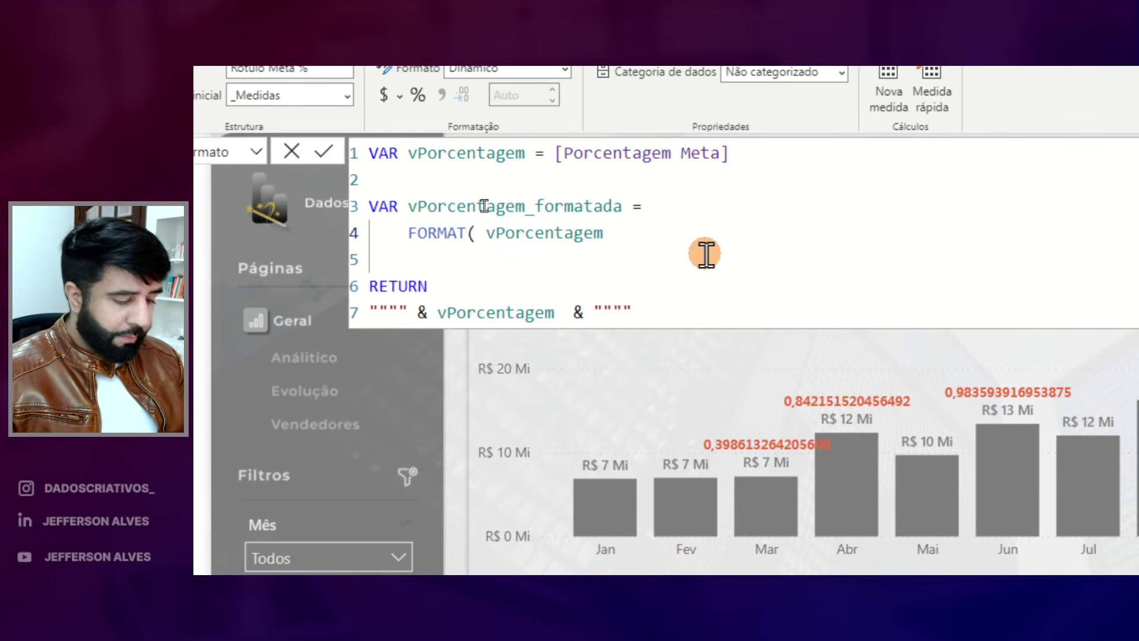
type(", ")
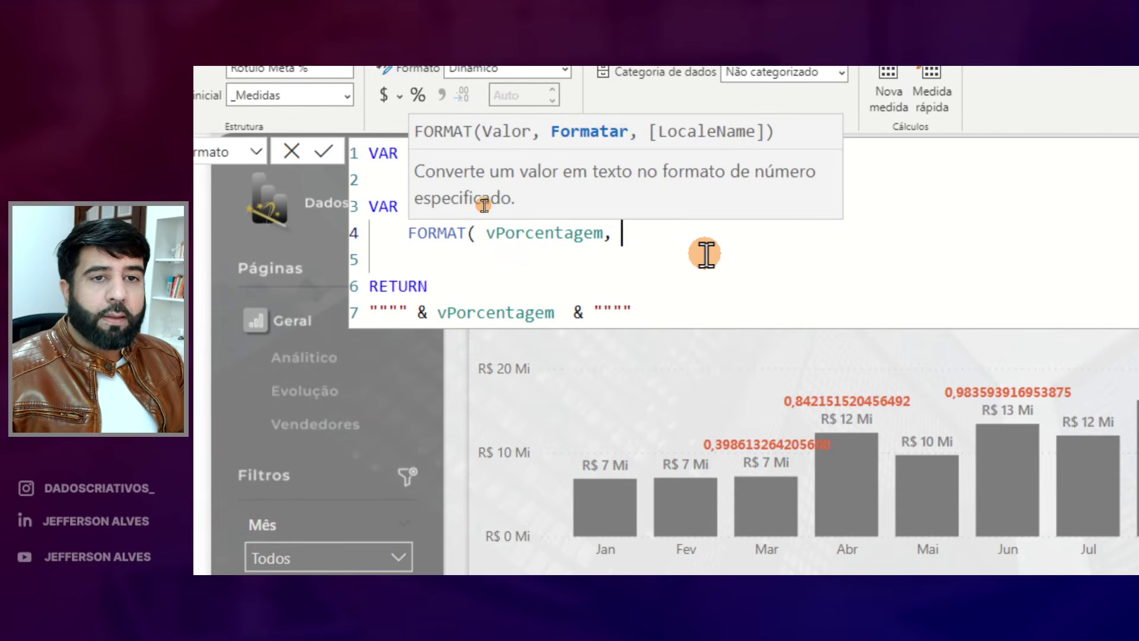
type("\"\" )")
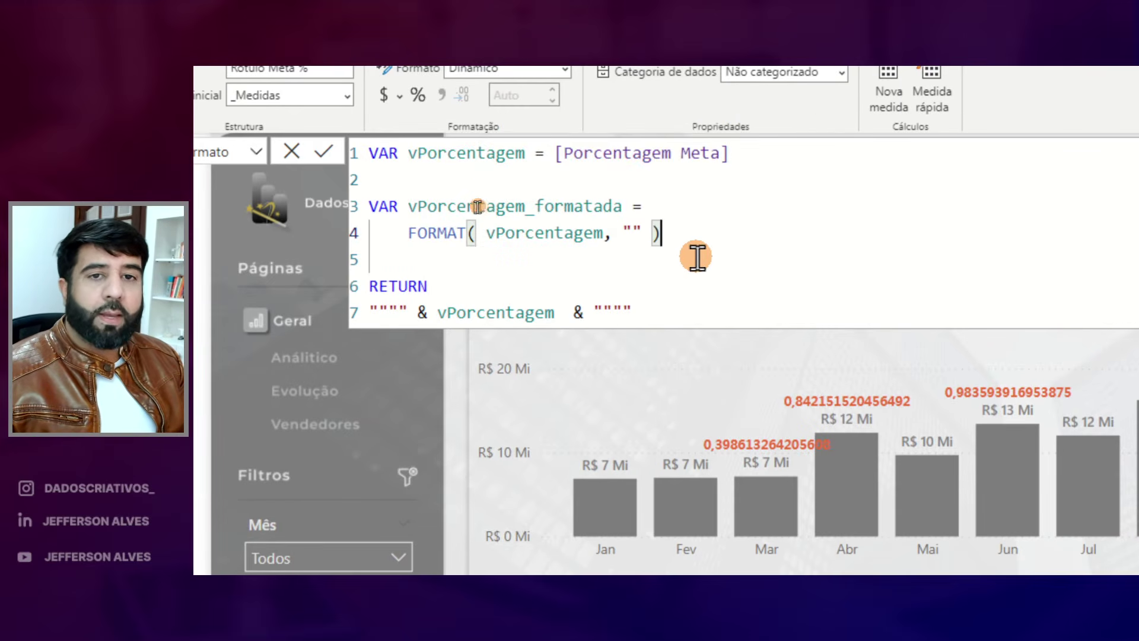
left_click(631, 232)
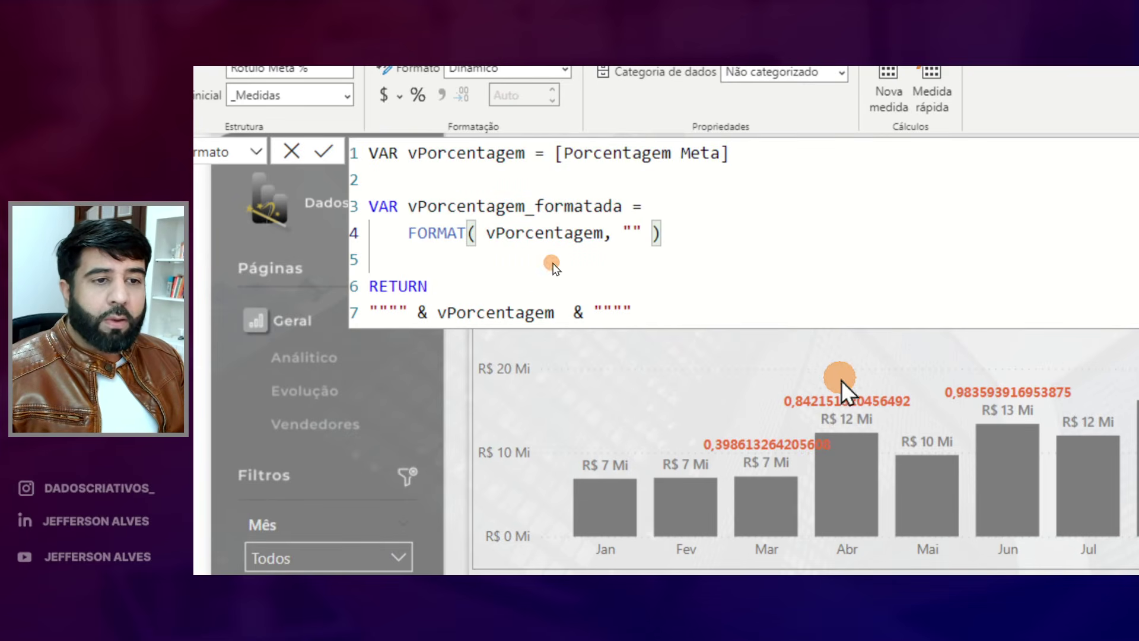
type("0%")
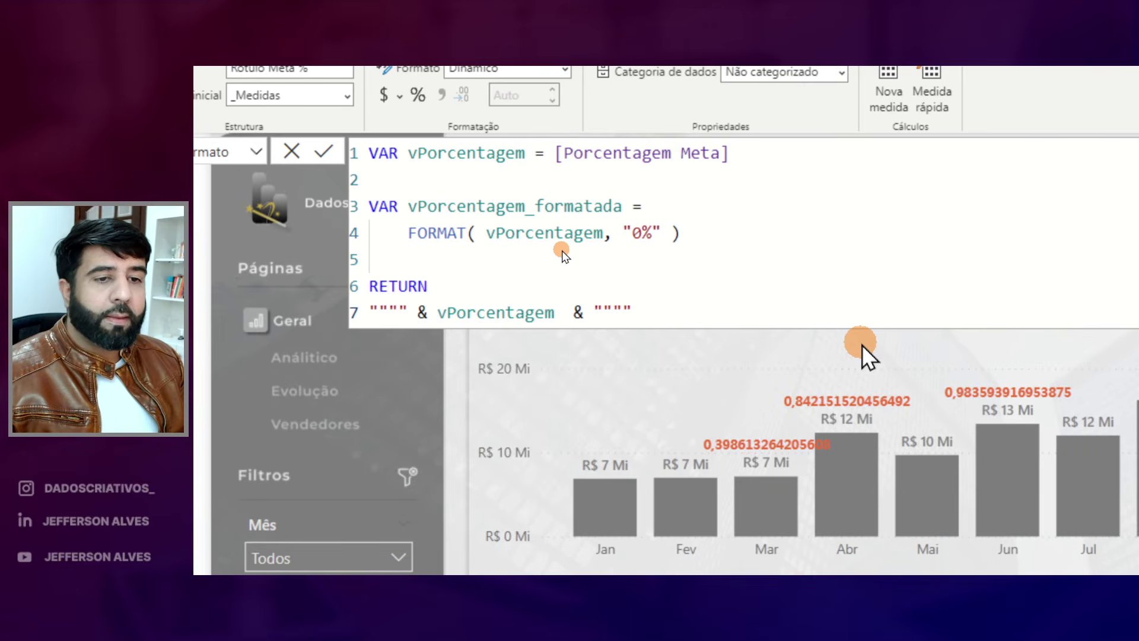
Replace vPorcentagem with vPorcentagem_formatada in the RETURN expression and commit the dynamic format.
left_click(698, 303)
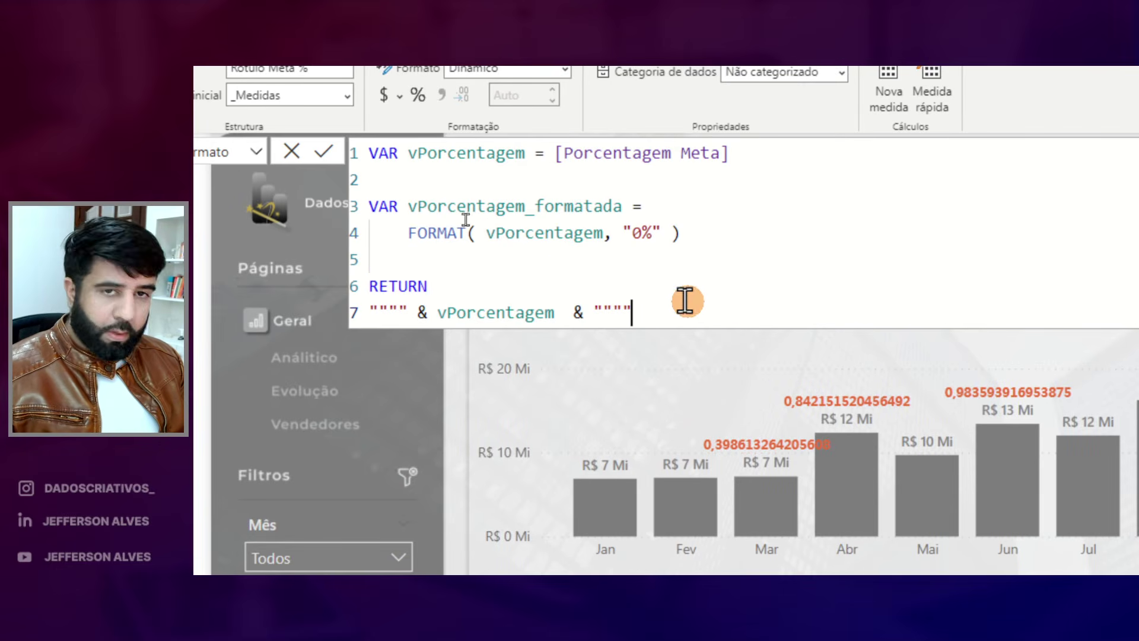
double_click(543, 204)
key("ctrl+c")
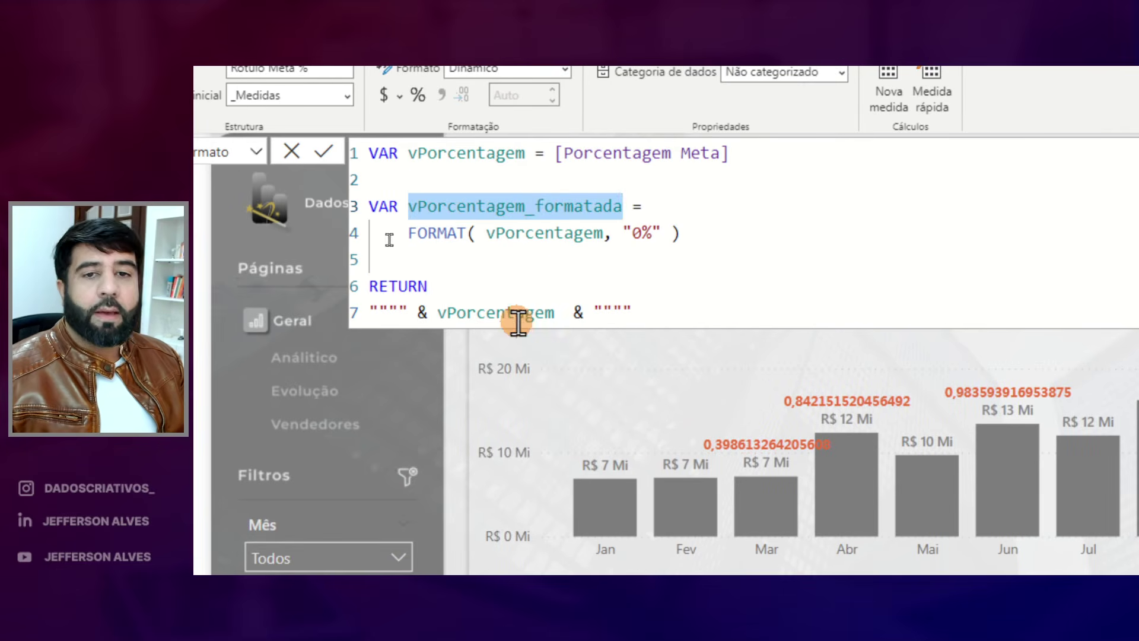
double_click(514, 314)
key("ctrl+v")
left_click(772, 313)
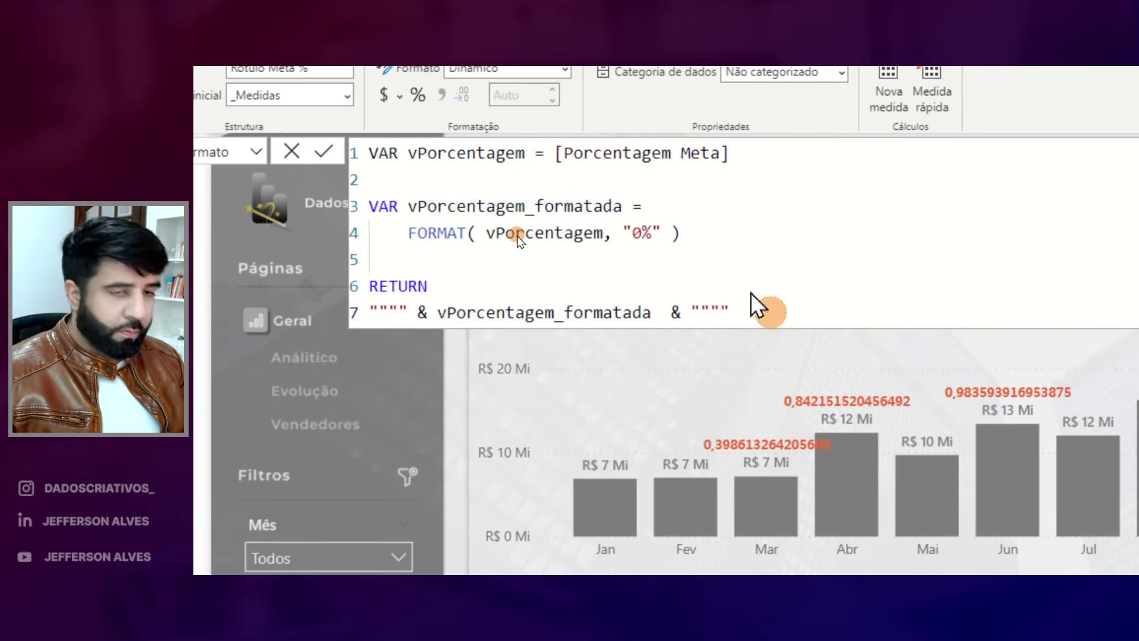
key("Return")
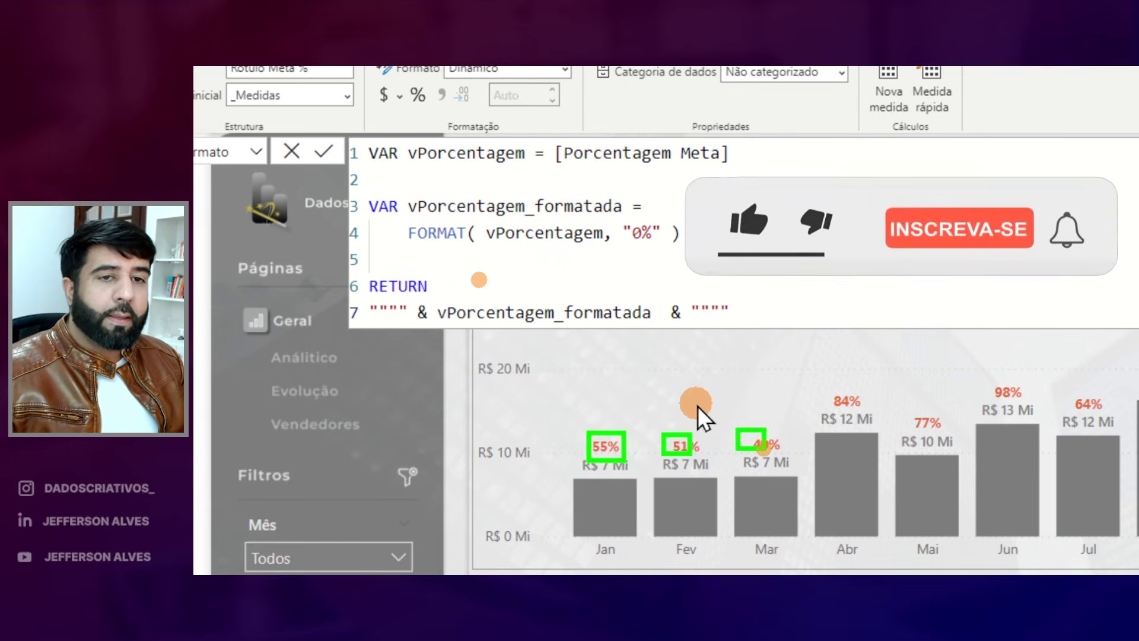
Try the format strings "0.0%" and "0.00%" in the FORMAT function, committing each one.
left_click(632, 231)
type(".")
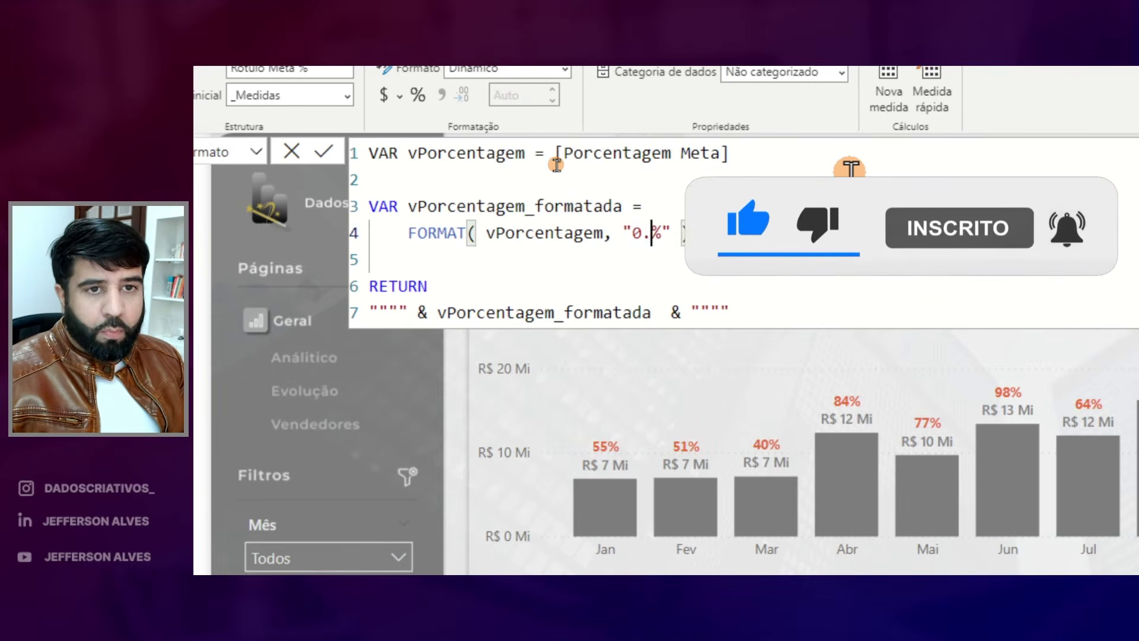
type("0")
key("Return")
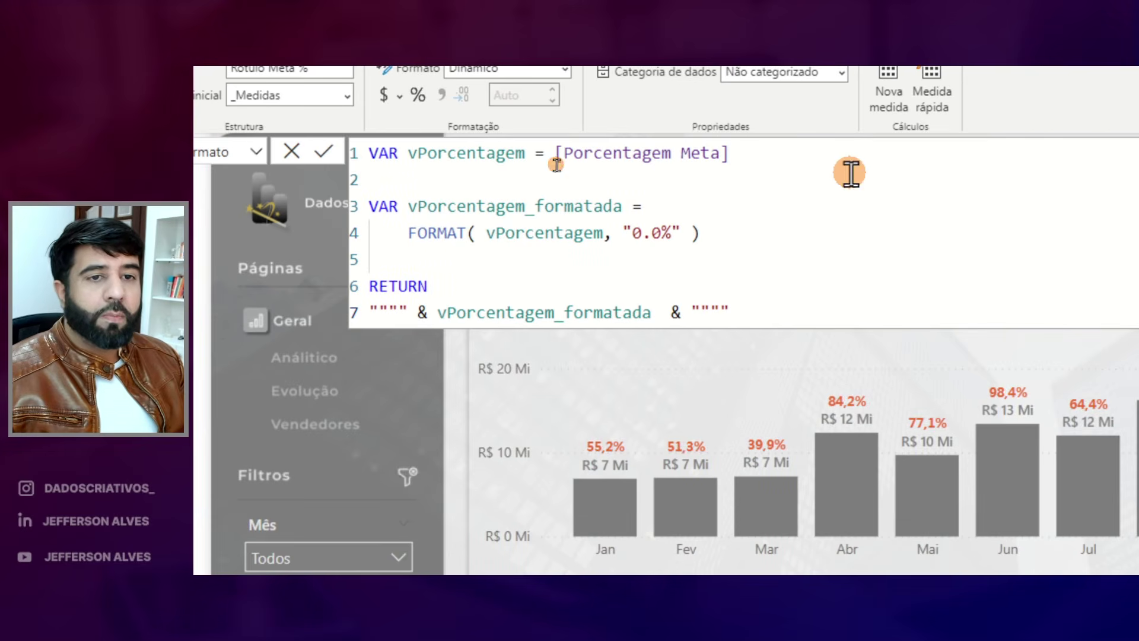
left_click(658, 231)
type("0")
key("Return")
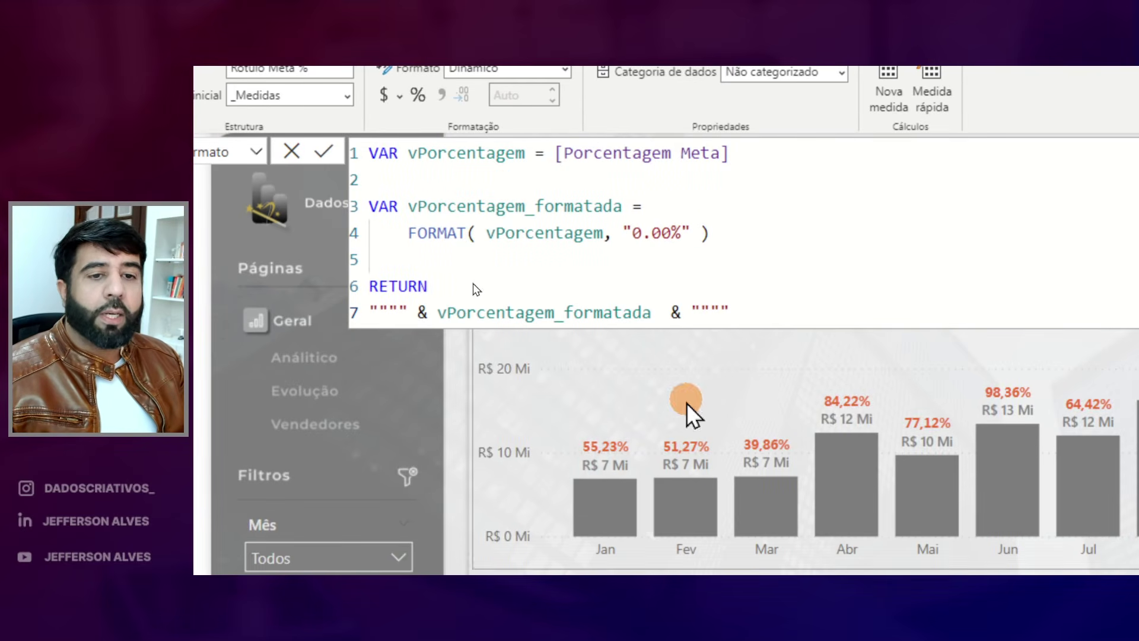
Set the FORMAT string back to "0%" without decimals and commit the expression.
left_click(709, 231)
type("0")
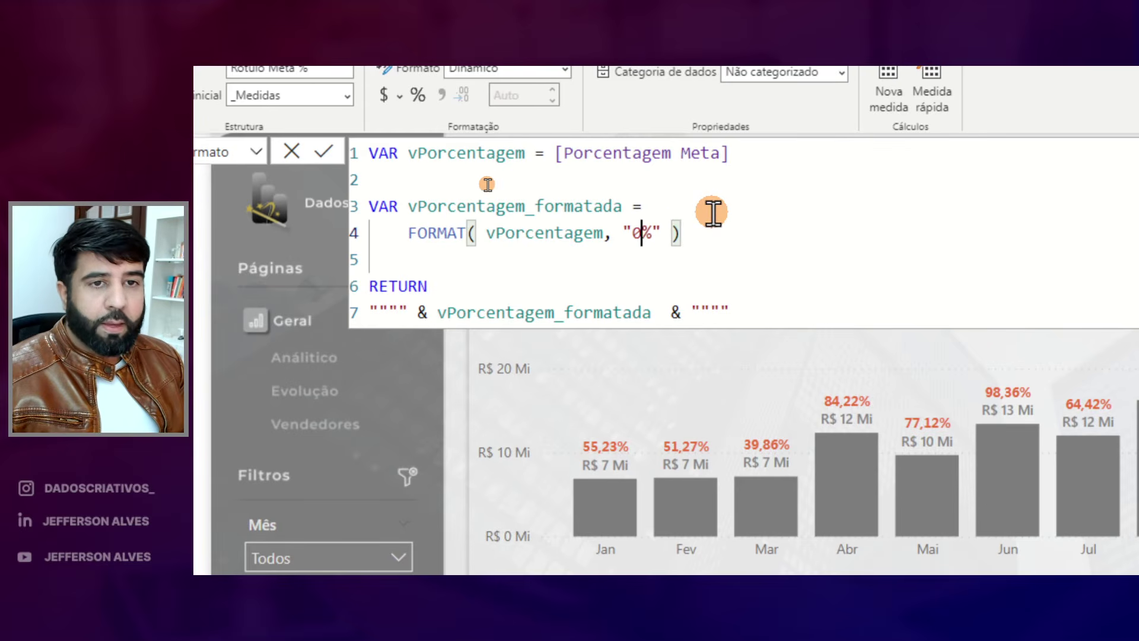
key("Return")
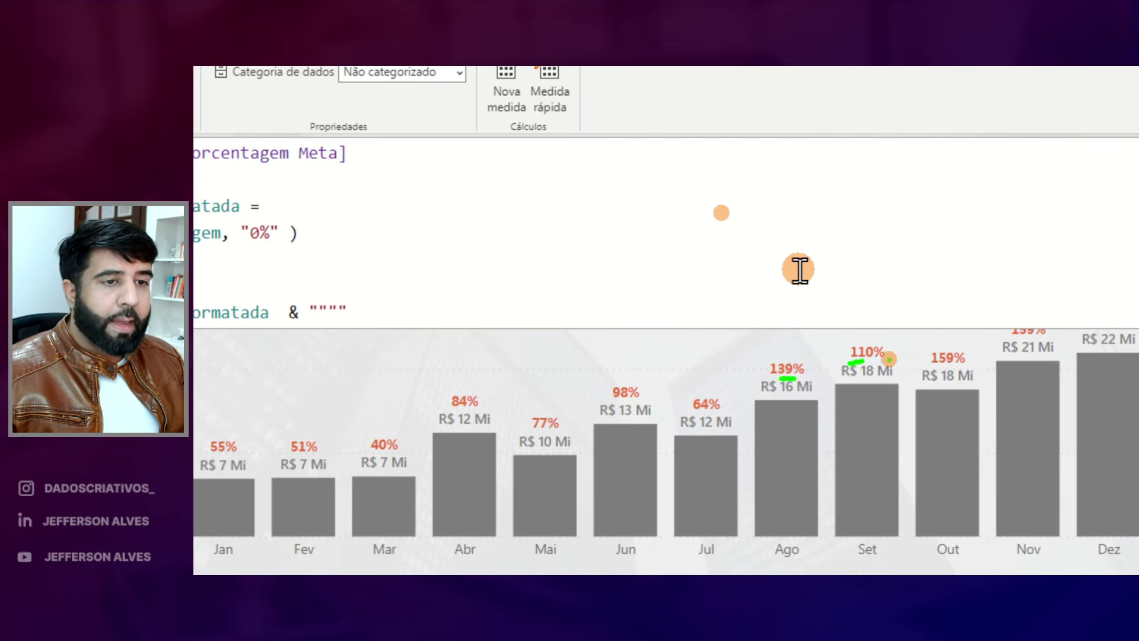
left_click_drag(792, 535, 768, 561)
left_click_drag(871, 541, 893, 553)
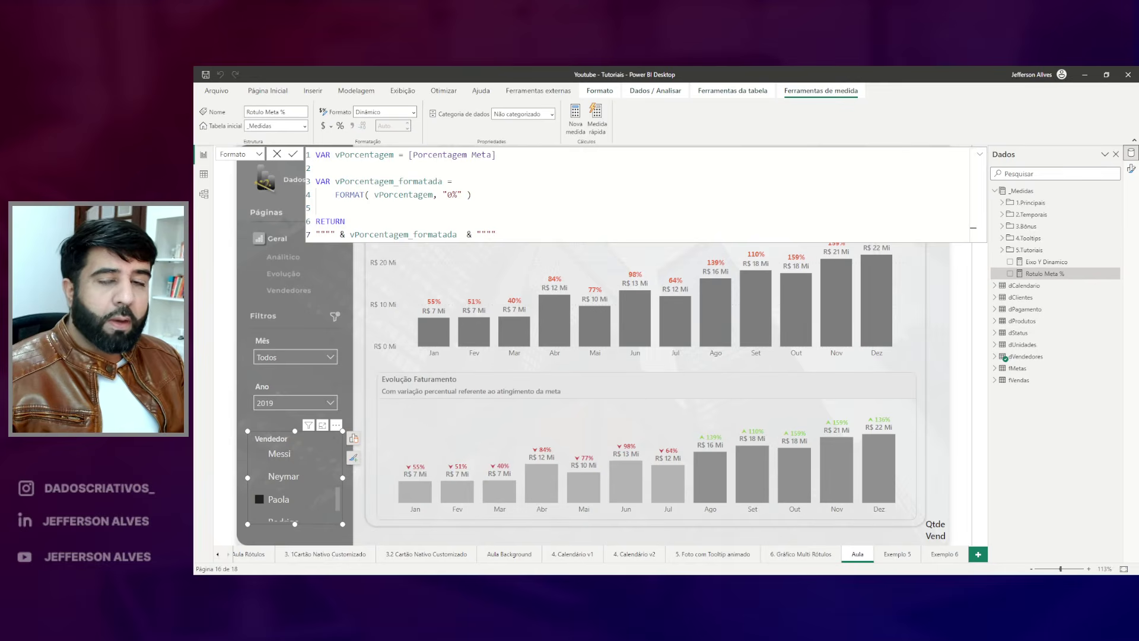
Switch to the Unicode character table in the browser and copy the upward arrowhead U+2B9D from the arrow symbols' Arrow Heads section.
key("alt+Tab")
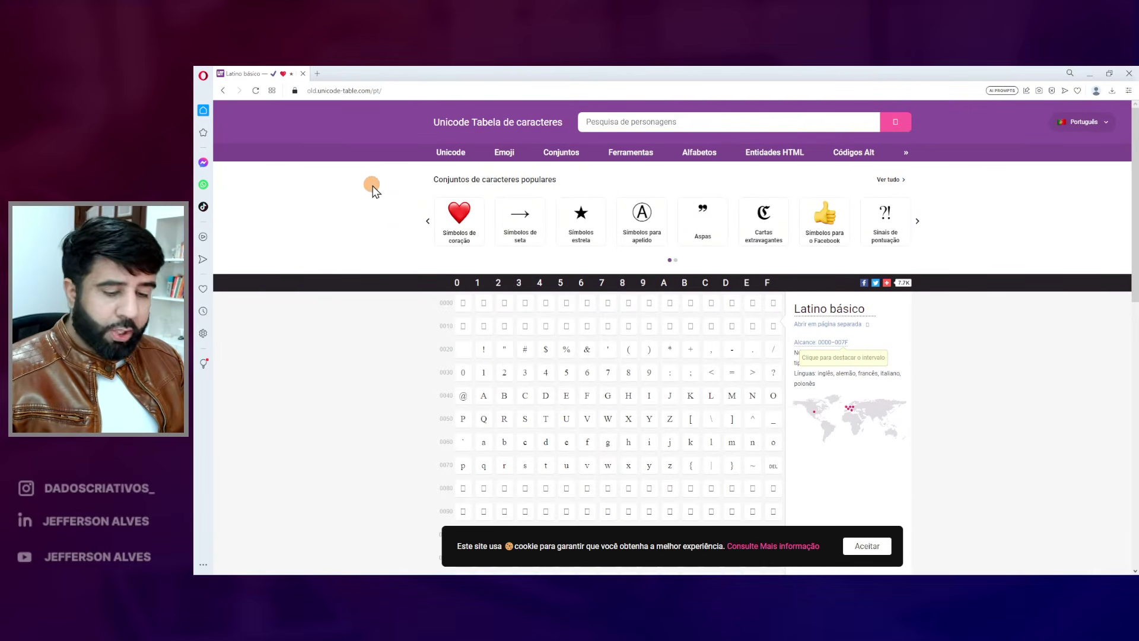
left_click_drag(302, 76, 437, 108)
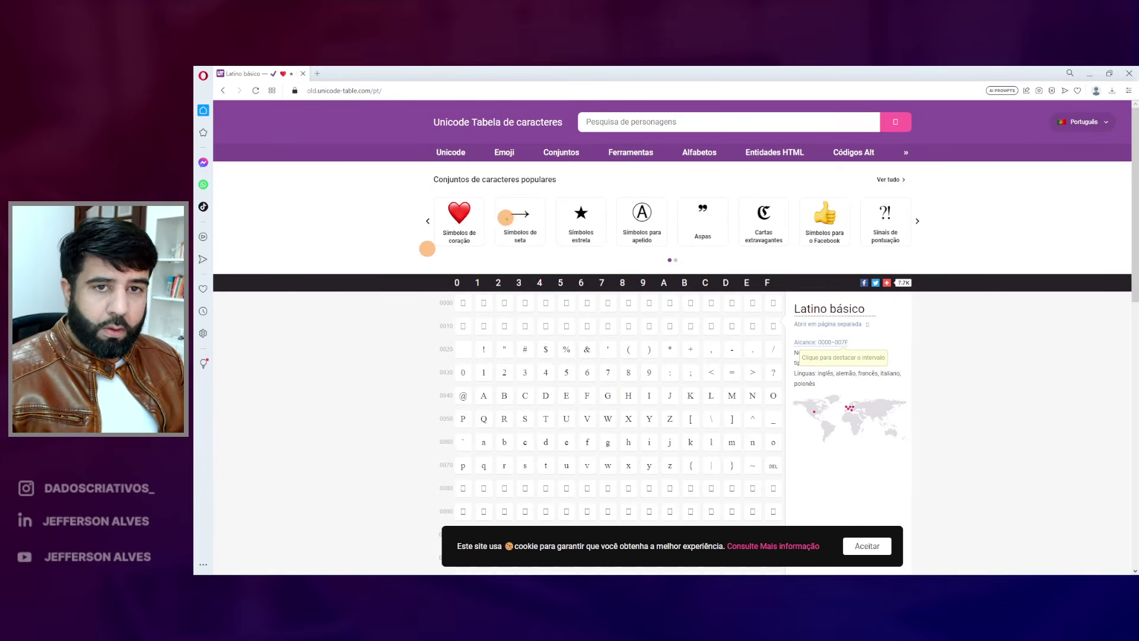
left_click(528, 215)
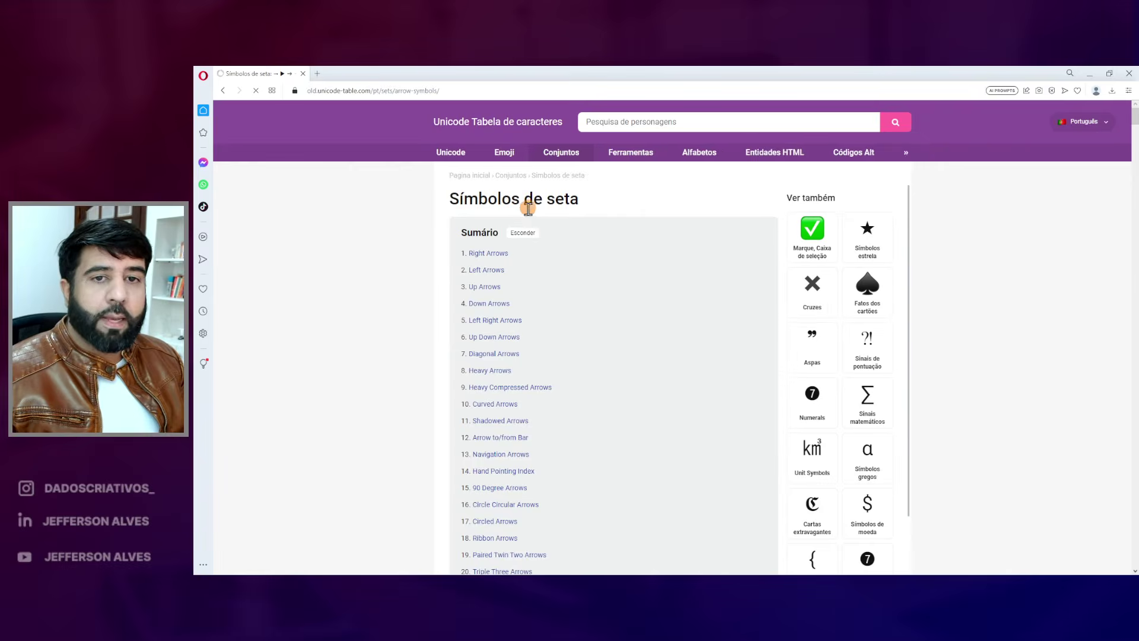
scroll(526, 255, "down", 5)
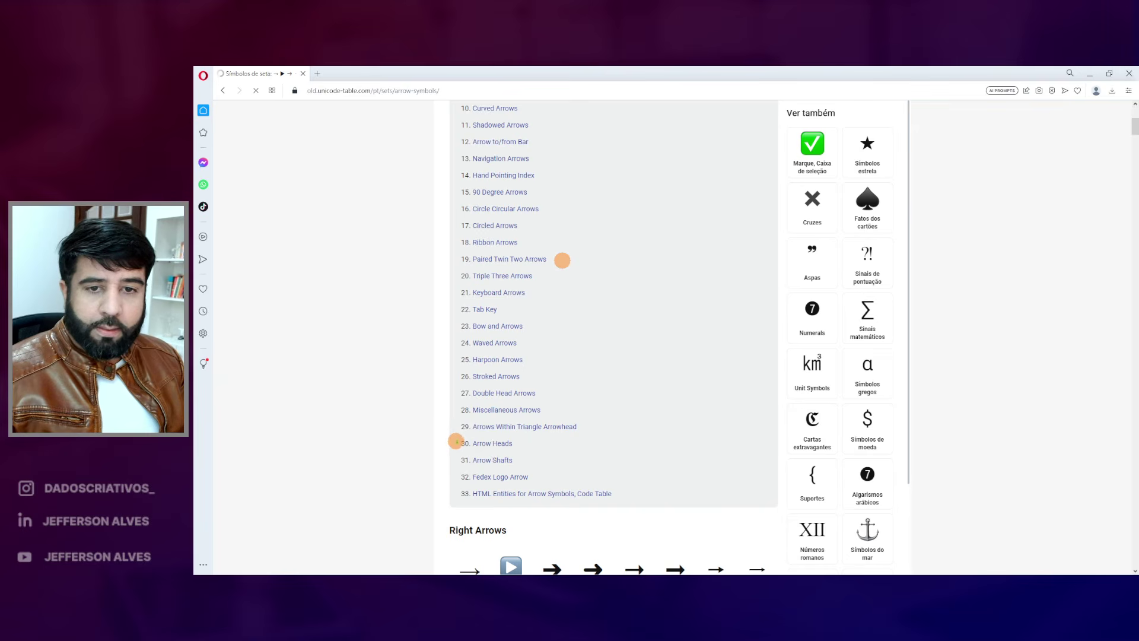
left_click(499, 444)
scroll(542, 312, "up", 2)
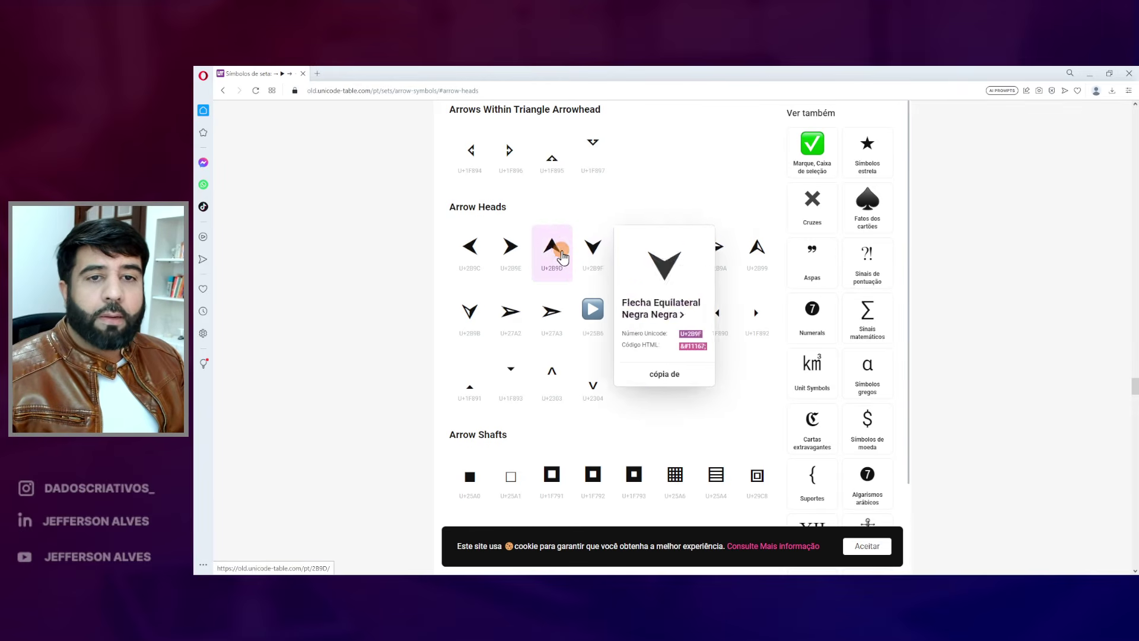
mouse_move(553, 261)
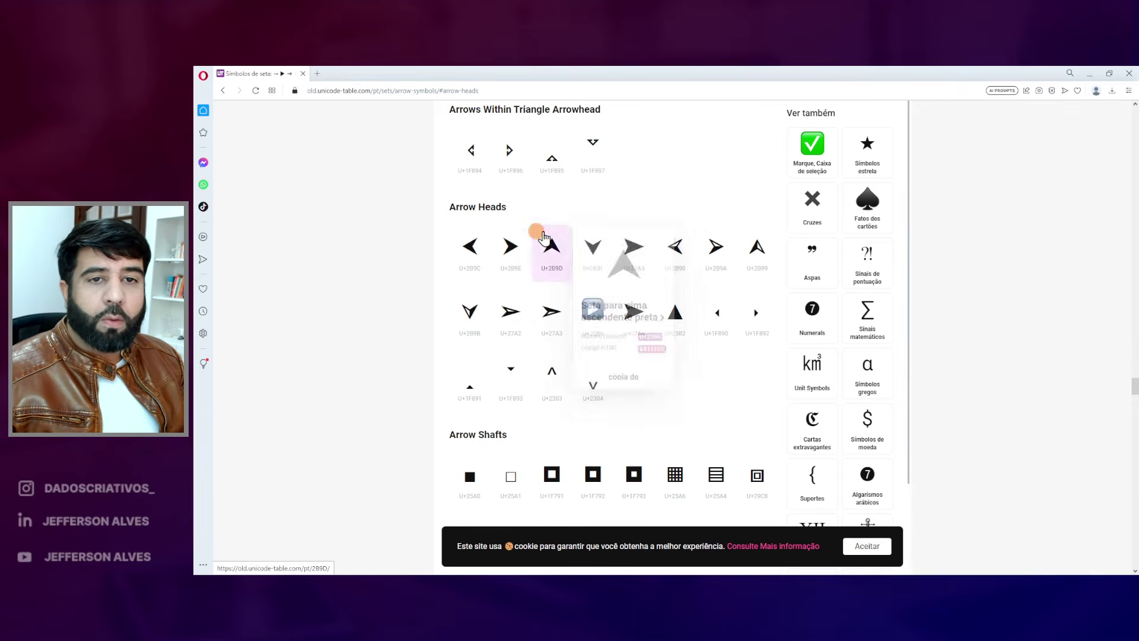
left_click(623, 373)
Return to Power BI and paste the upward arrowhead before 0% in the FORMAT string.
key("alt+Tab")
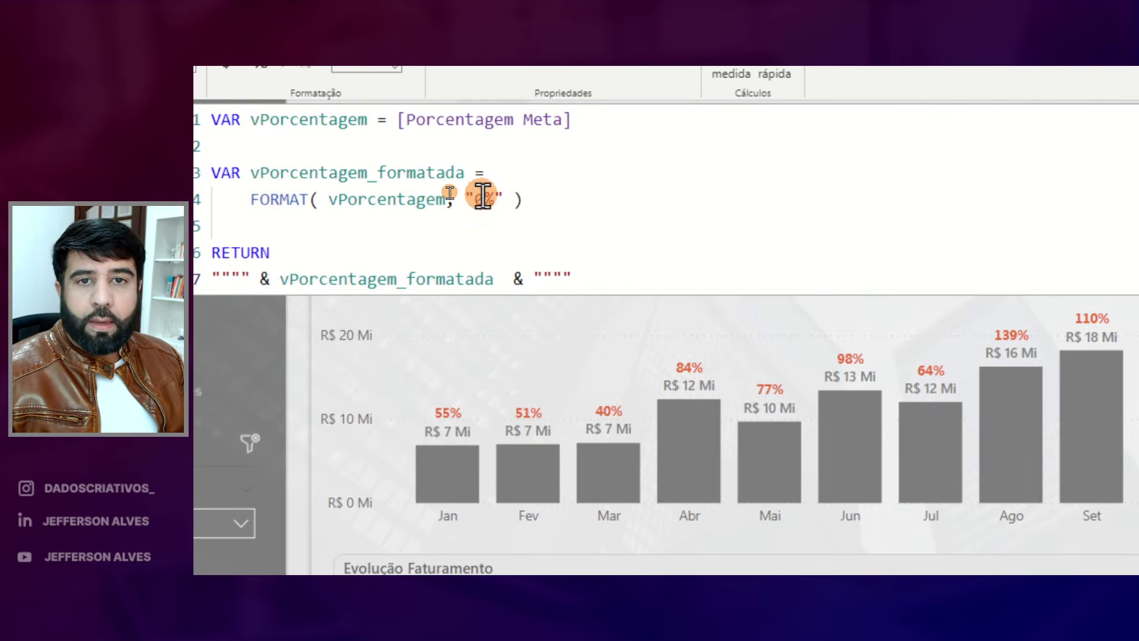
left_click(449, 195)
key("ctrl+v")
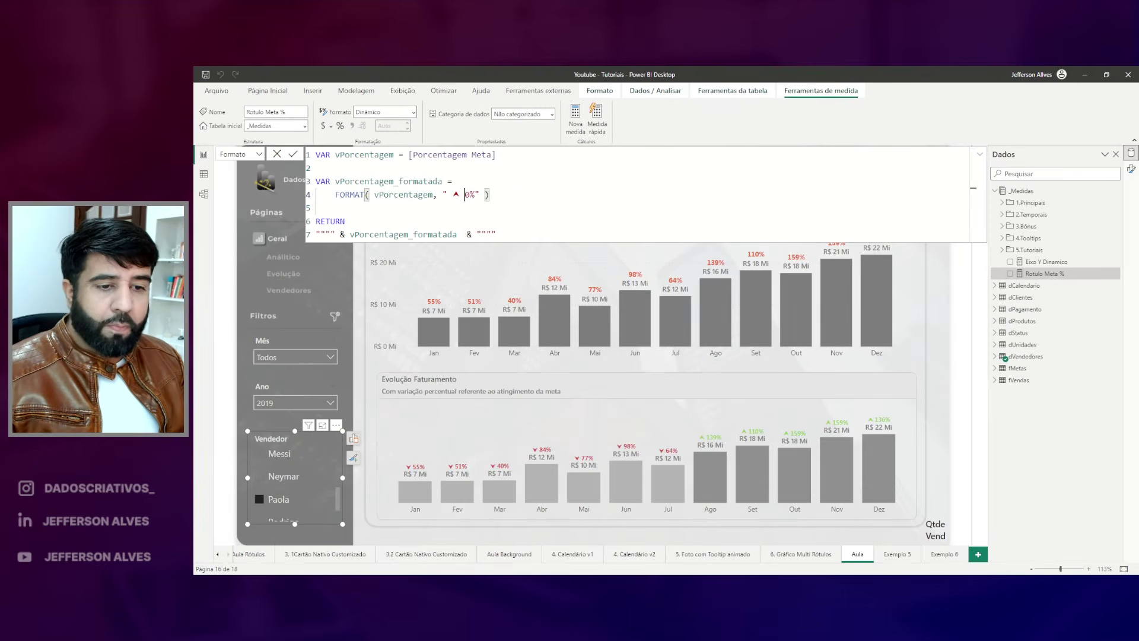
Copy the downward arrowhead U+2B9F from the browser, paste it after the upward one in Power BI's FORMAT string, and commit the expression.
key("alt+Tab")
left_click(595, 250)
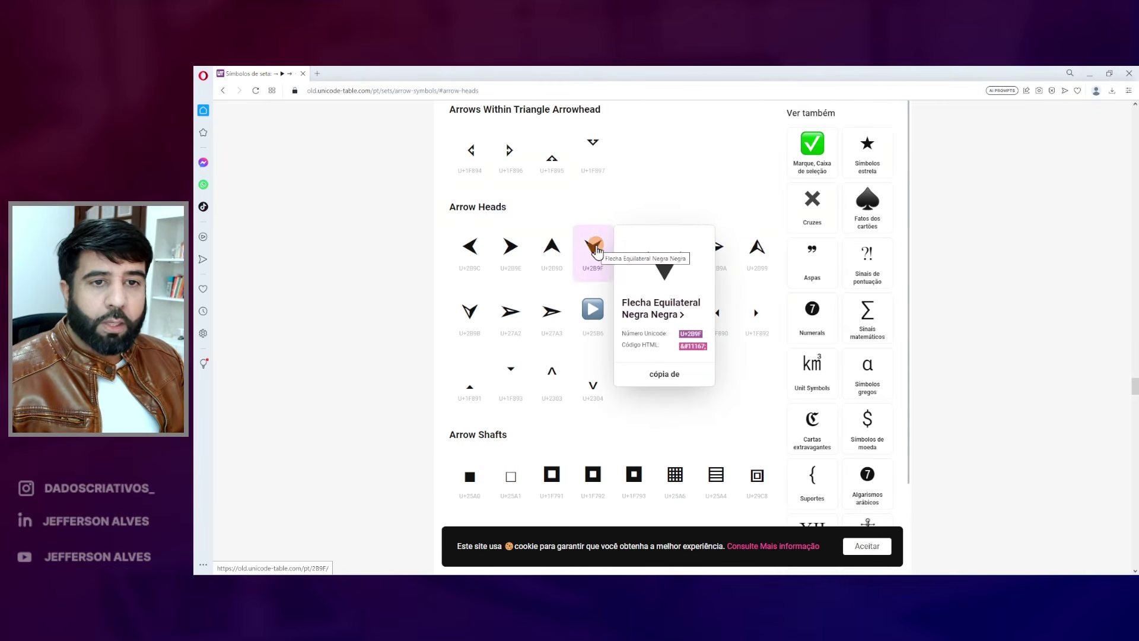
left_click(664, 374)
key("alt+Tab")
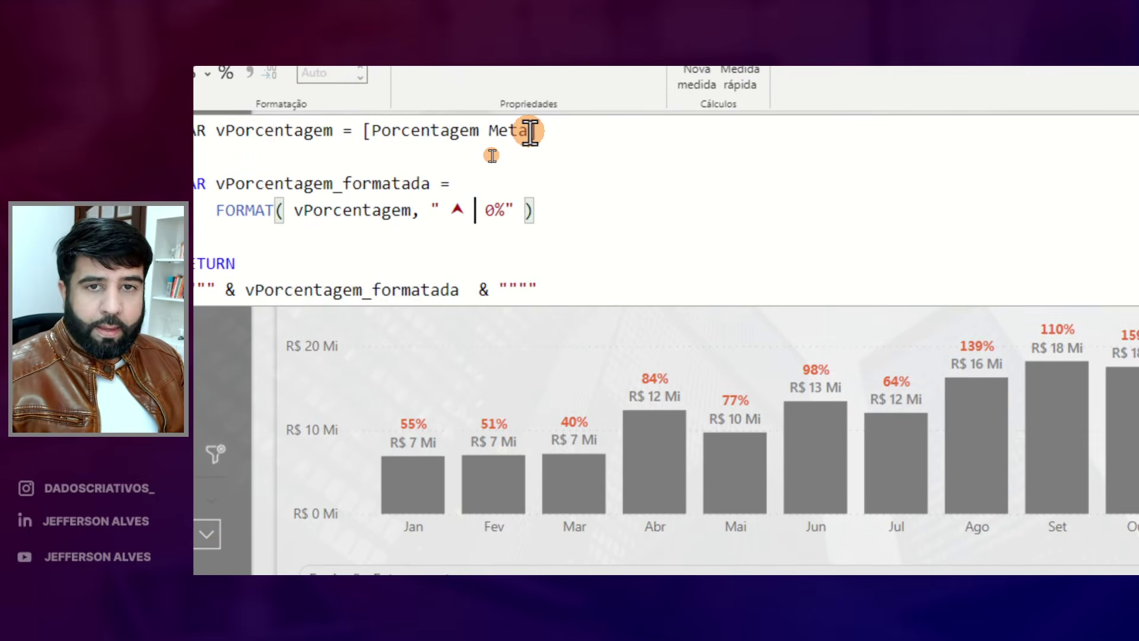
key("ctrl+v")
key("Return")
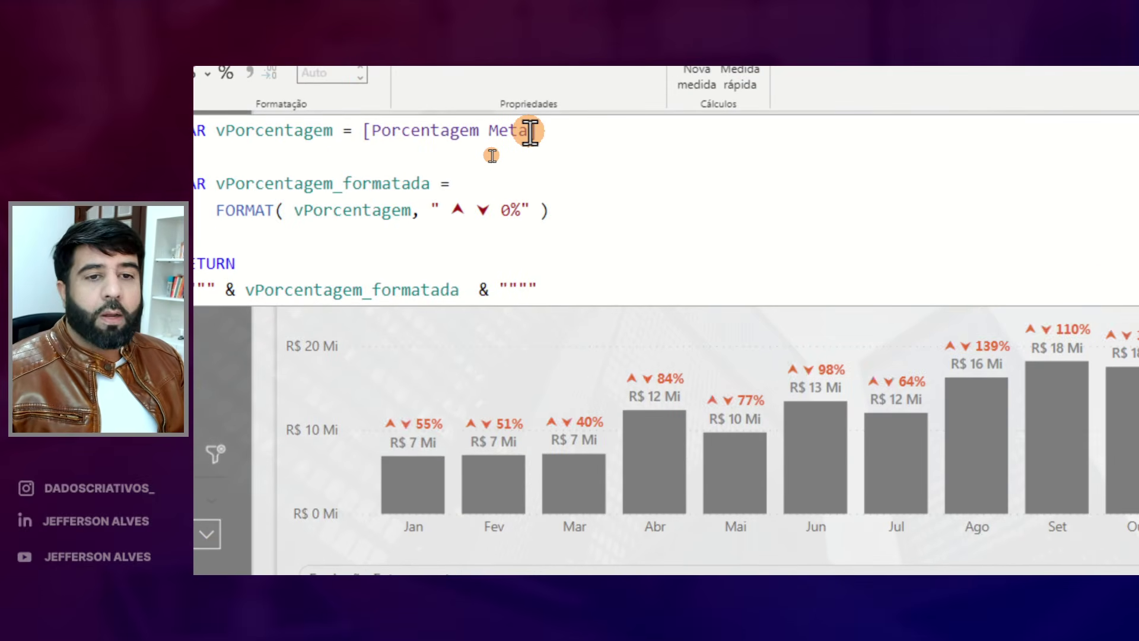
left_click(632, 364)
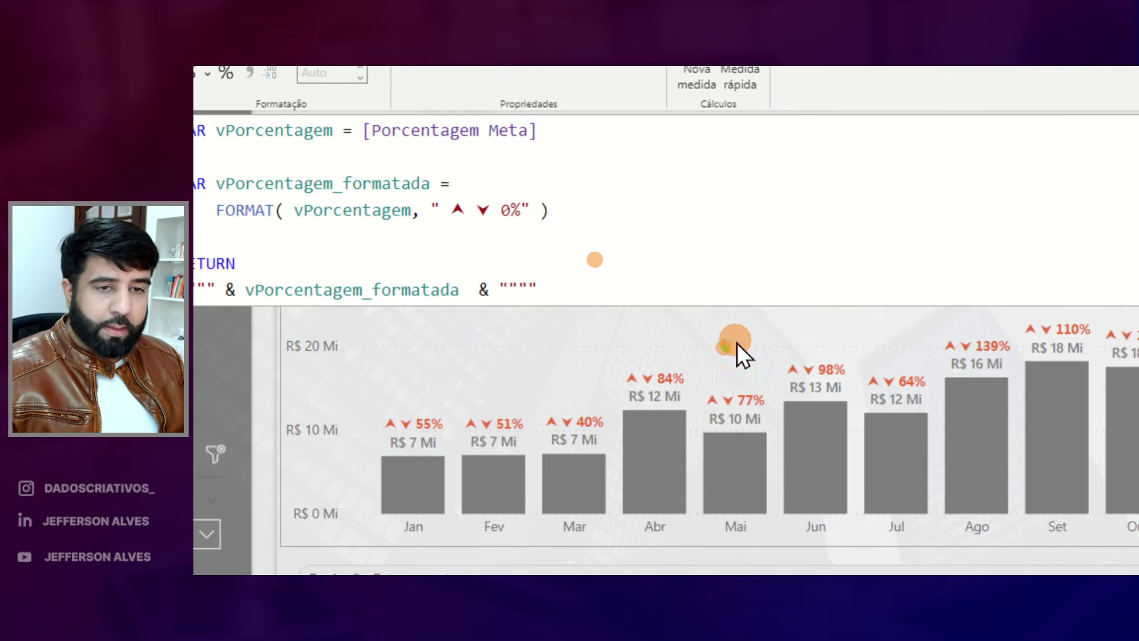
mouse_move(630, 383)
left_mouse_down()
mouse_move(630, 363)
mouse_move(651, 383)
left_mouse_up()
left_click_drag(731, 409, 763, 409)
left_click_drag(817, 385, 836, 386)
left_click_drag(921, 371, 940, 371)
mouse_move(817, 356)
left_mouse_down()
mouse_move(804, 364)
mouse_move(837, 342)
left_mouse_up()
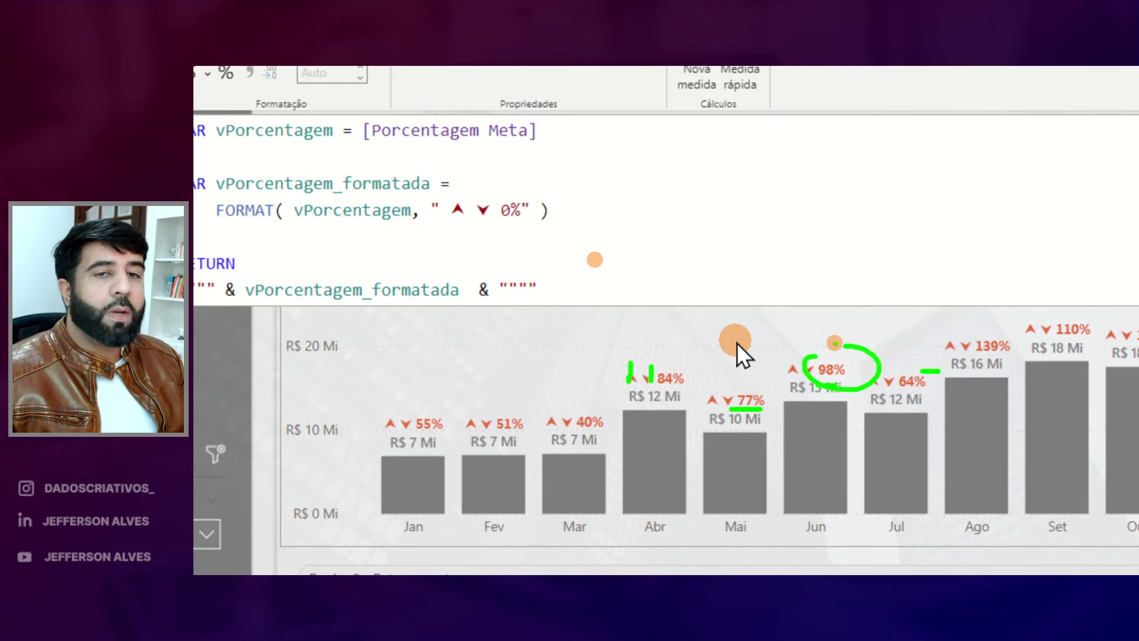
key("Escape")
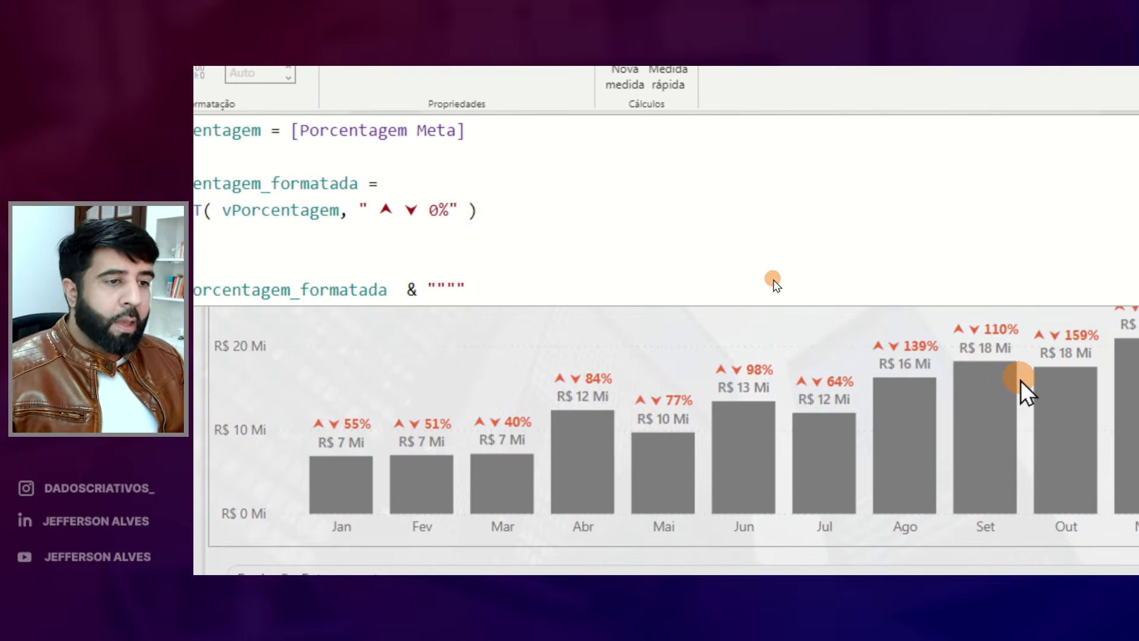
left_click_drag(284, 110, 478, 148)
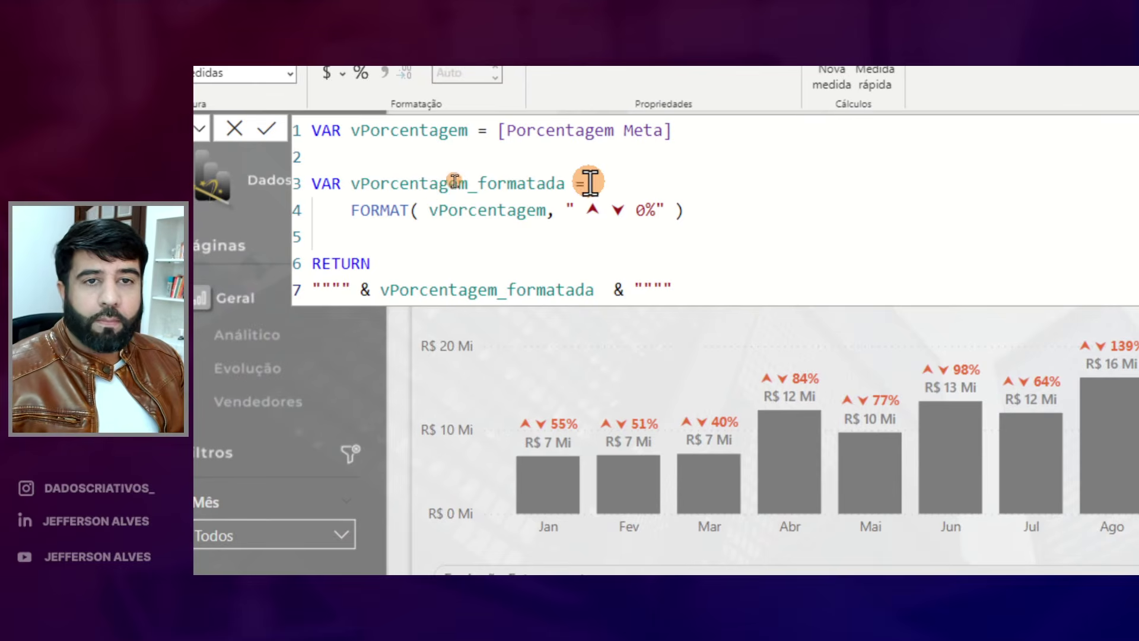
Insert an IF function above the FORMAT line in vPorcentagem_formatada with the condition vPorcentagem >= 1.
left_click(627, 180)
key("Return")
type("IF")
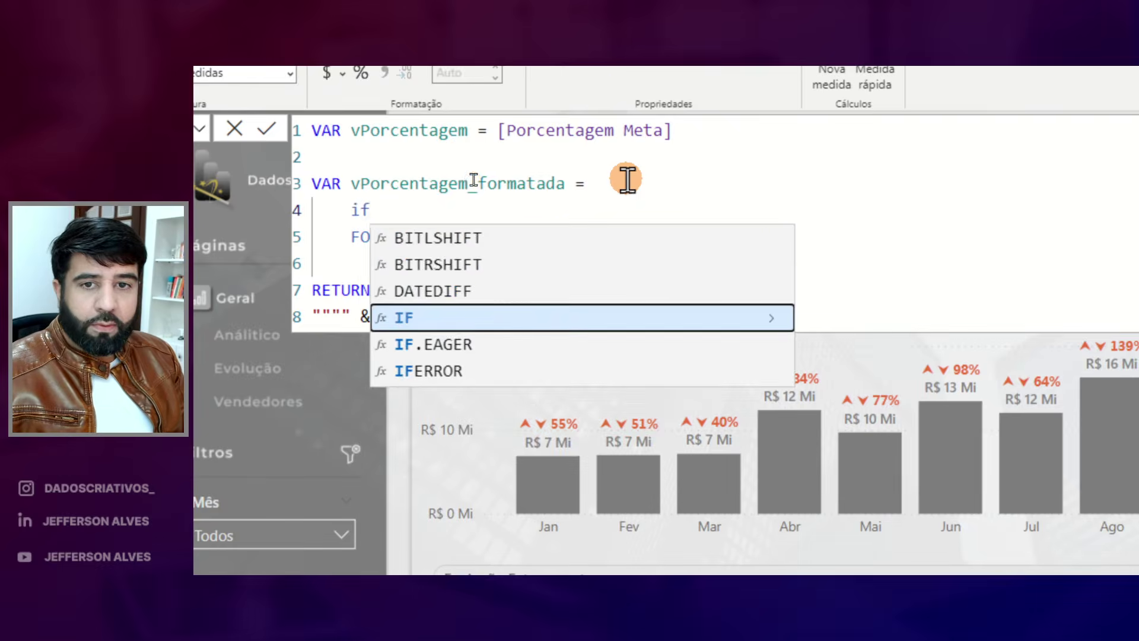
key("Tab")
key("Return")
type("vPorcentagem >= 1")
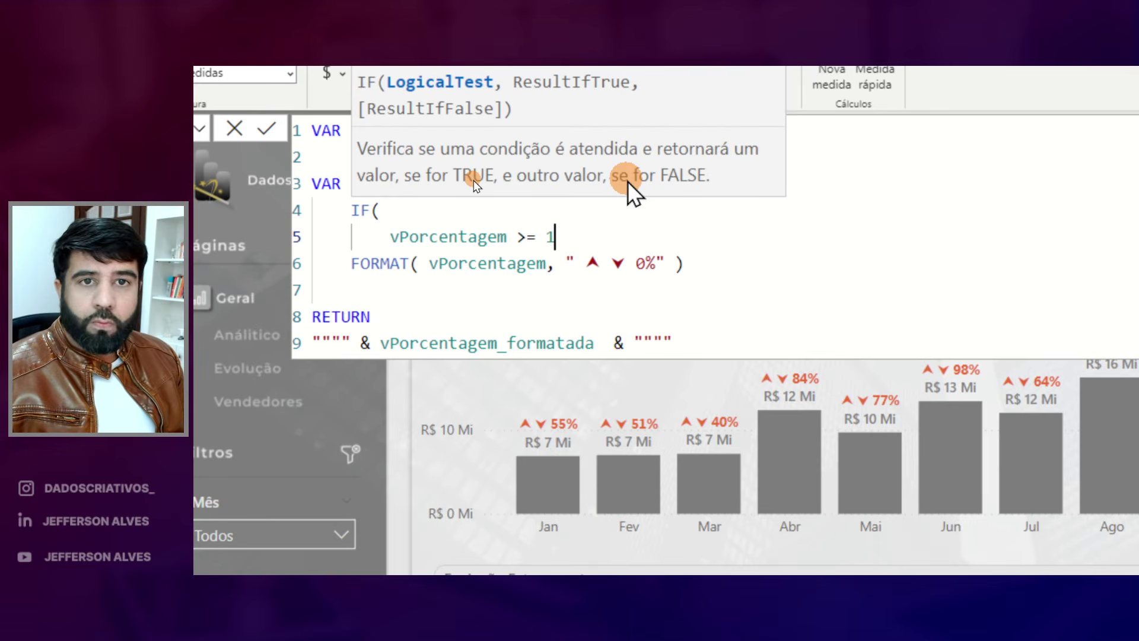
type(",")
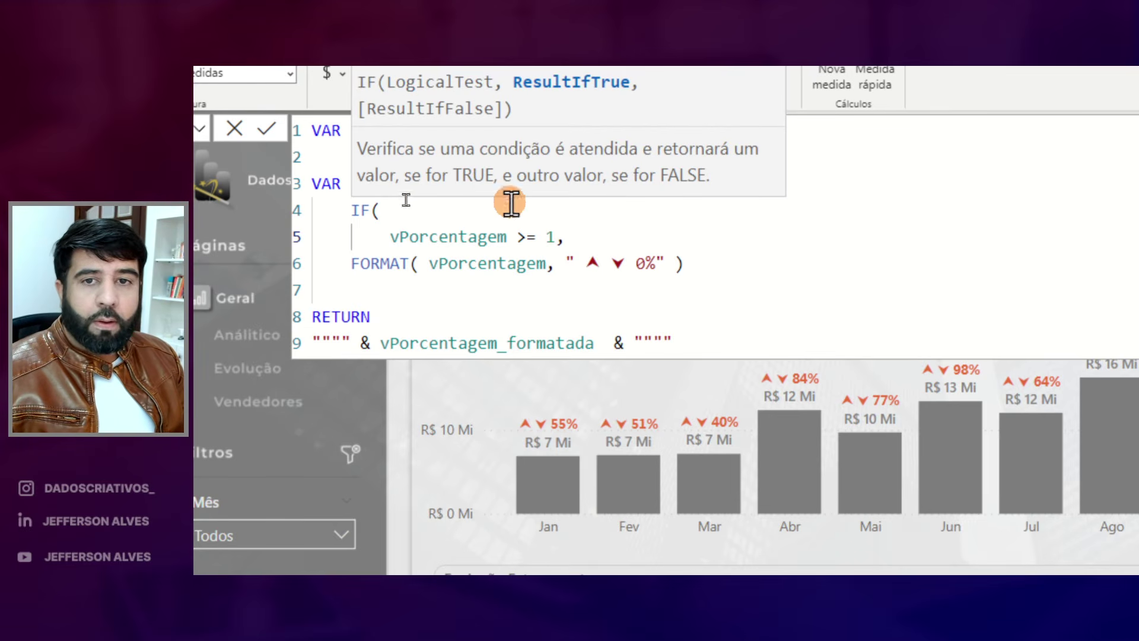
Indent the FORMAT line as the IF's true result and reduce its string to the upward arrowhead followed by 0%.
left_click(348, 263)
key("Tab")
left_click(666, 261)
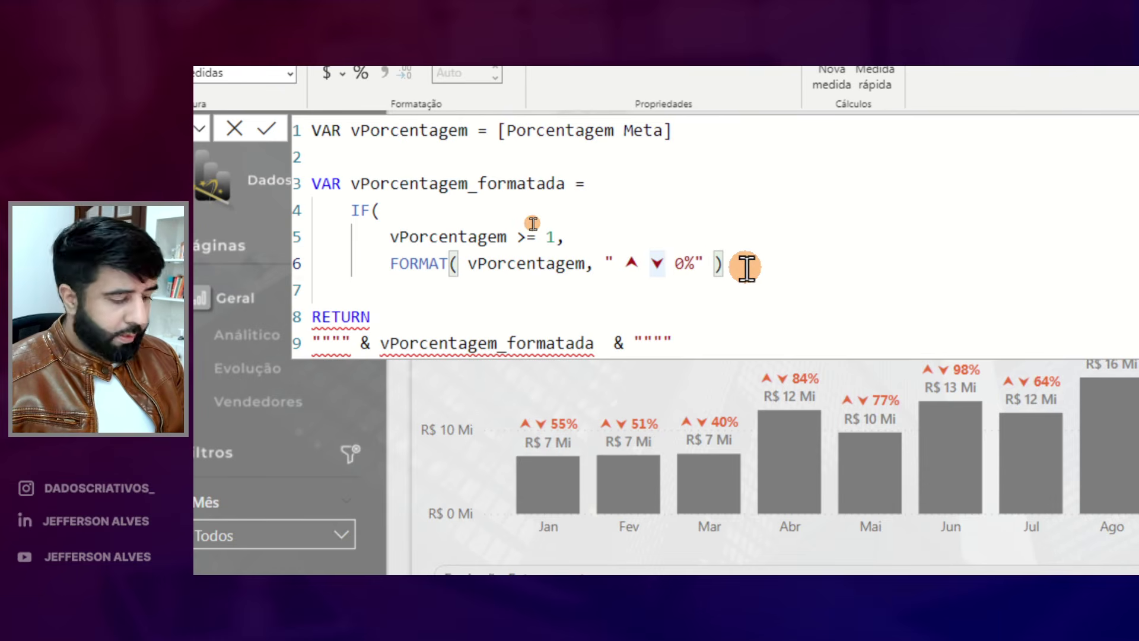
key("BackSpace")
key("BackSpace")
left_click(622, 261)
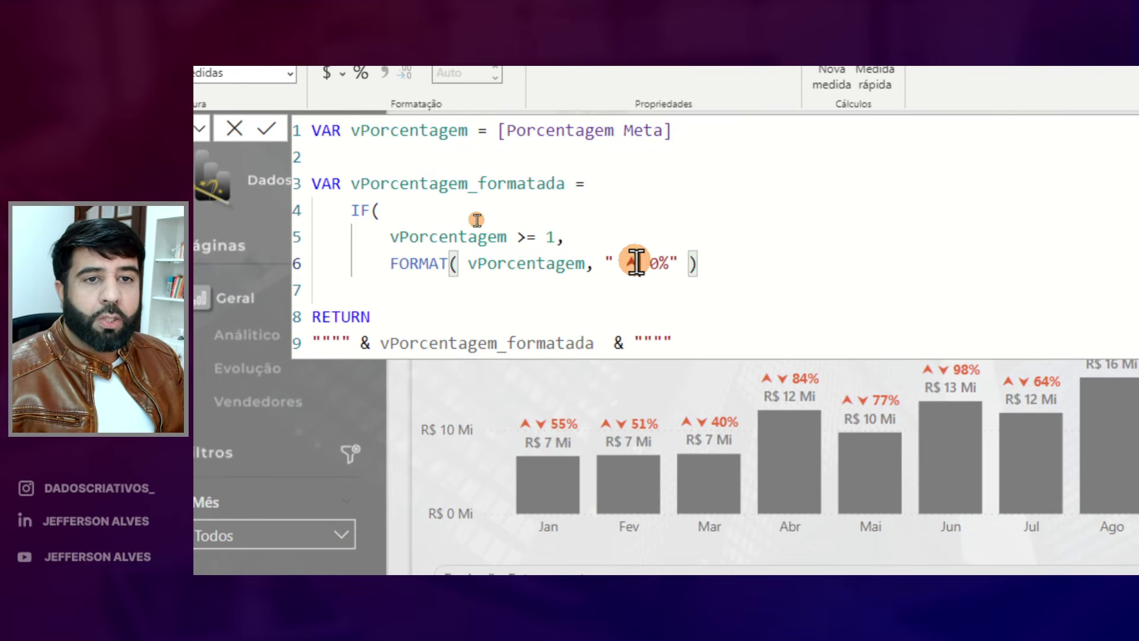
key("BackSpace")
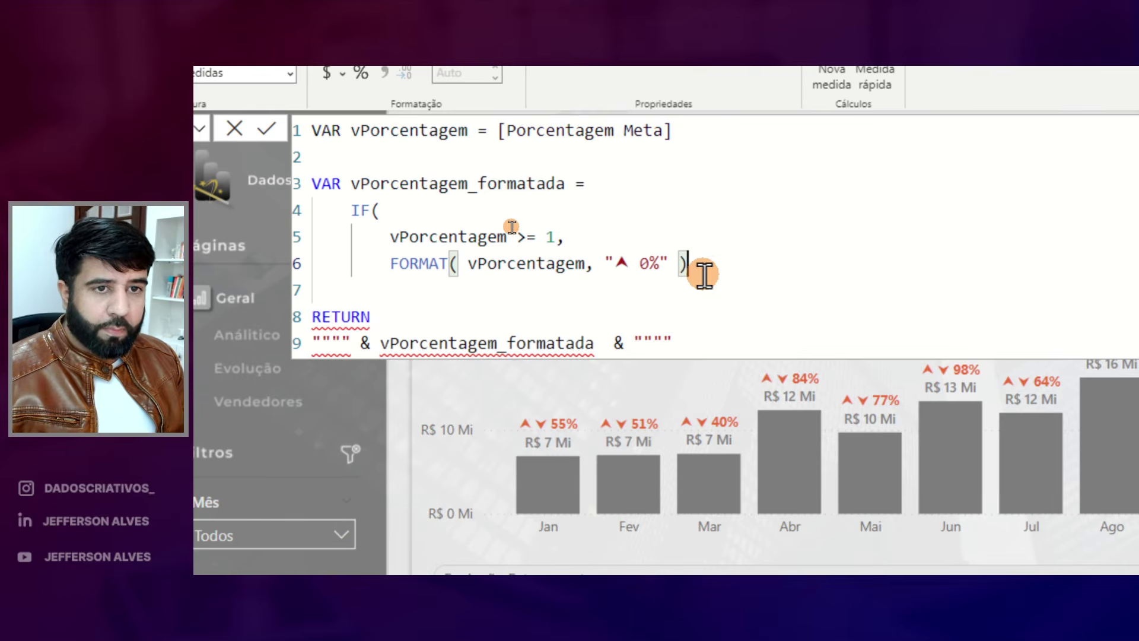
Add a second FORMAT line with both arrowheads as the IF's false result, separated by a comma, and delete the surplus copy.
left_click(715, 271)
key("shift+alt+Down")
left_click(715, 268)
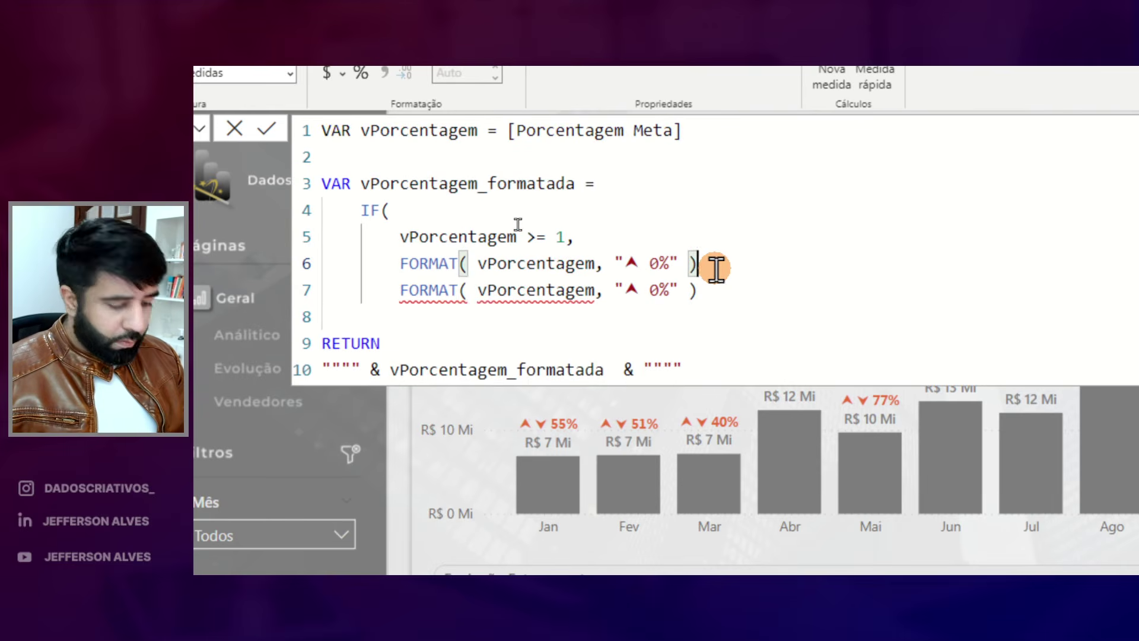
type(",")
left_click(646, 290)
key("BackSpace")
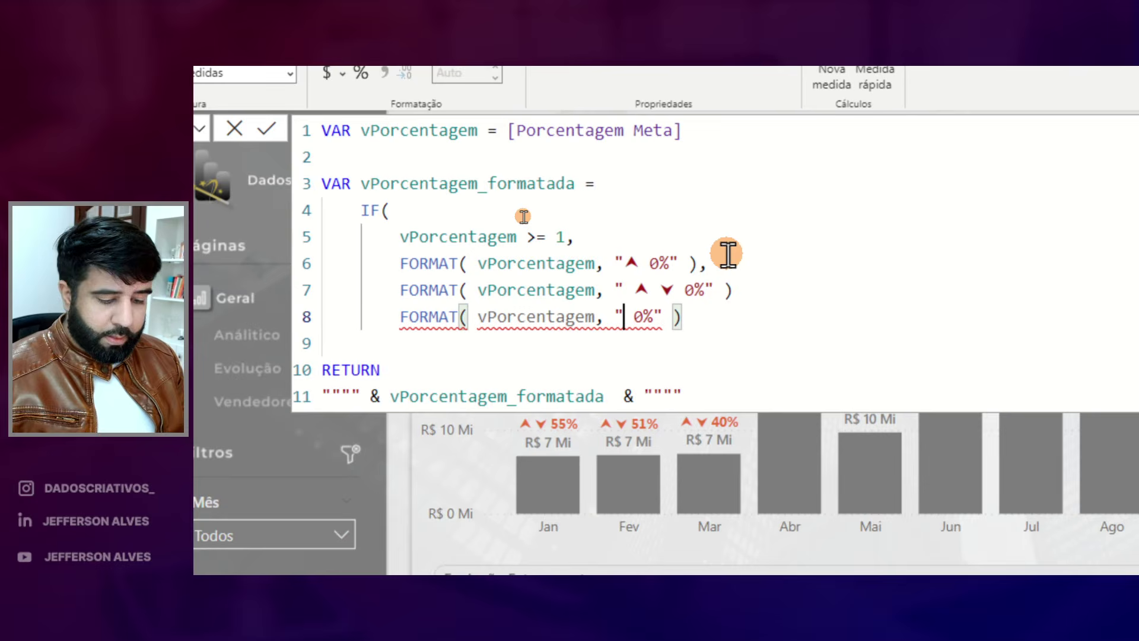
left_click_drag(719, 318, 263, 329)
key("BackSpace")
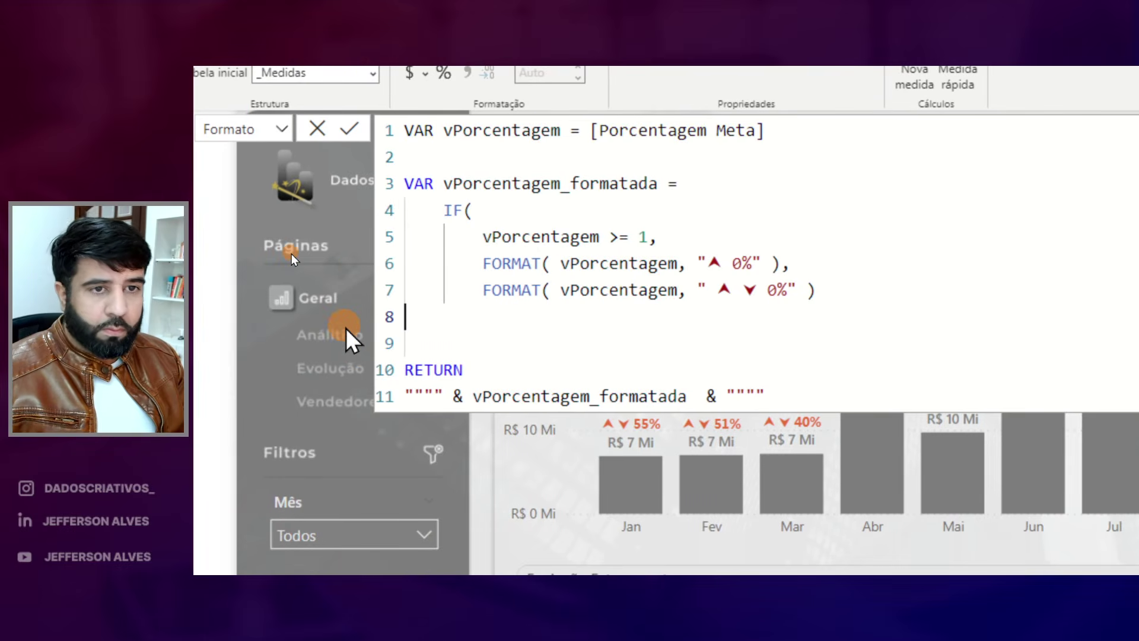
Remove the upward arrowhead from the second FORMAT string and close the IF function with a parenthesis on its own line.
left_click(725, 289)
key("BackSpace")
left_click(809, 288)
key("Return")
type(")")
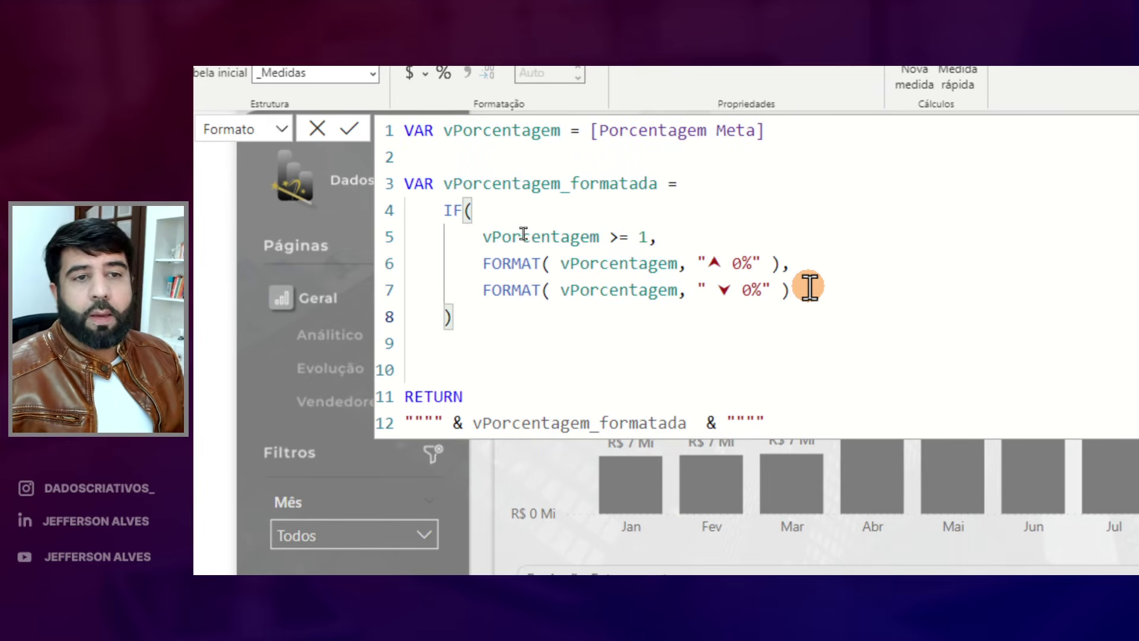
mouse_move(973, 163)
left_mouse_down()
mouse_move(960, 202)
mouse_move(970, 169)
left_mouse_up()
mouse_move(1018, 161)
left_mouse_down()
mouse_move(1008, 162)
mouse_move(1006, 196)
mouse_move(1039, 186)
left_mouse_up()
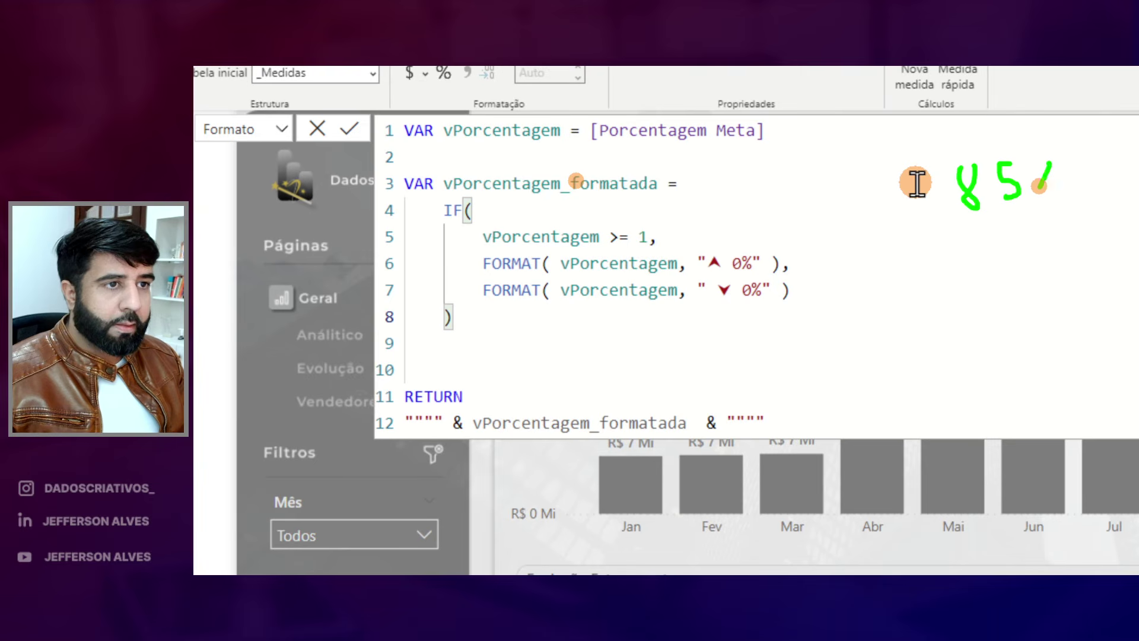
left_click_drag(989, 232, 1000, 276)
mouse_move(1040, 227)
left_mouse_down()
mouse_move(1030, 233)
mouse_move(1072, 259)
left_mouse_up()
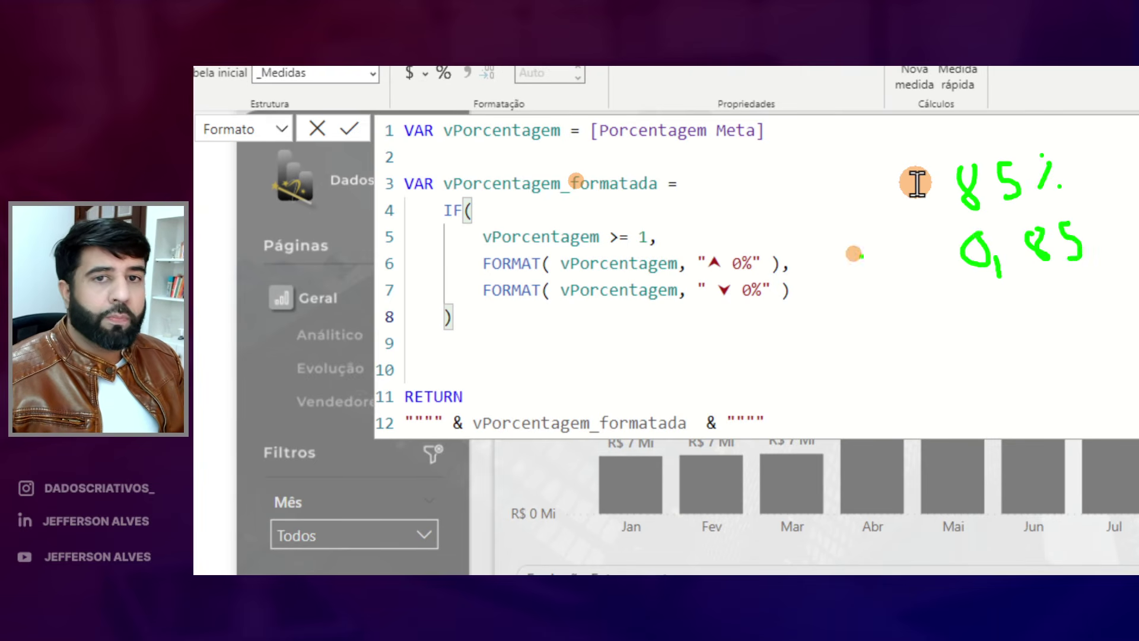
left_click_drag(450, 146, 549, 142)
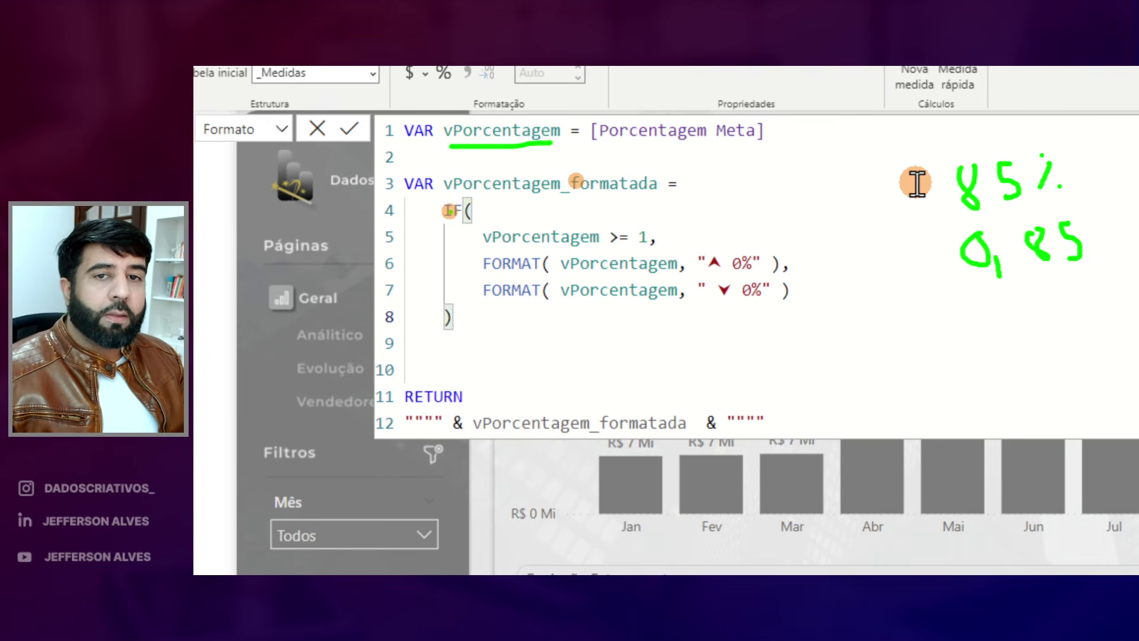
left_click_drag(495, 245, 569, 246)
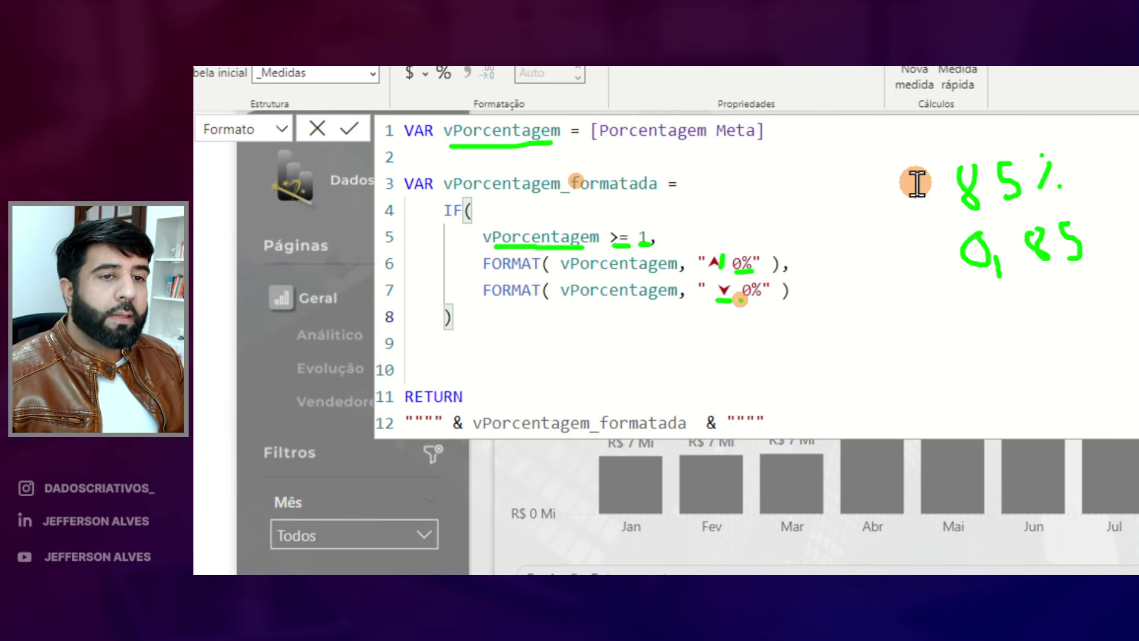
key("Escape")
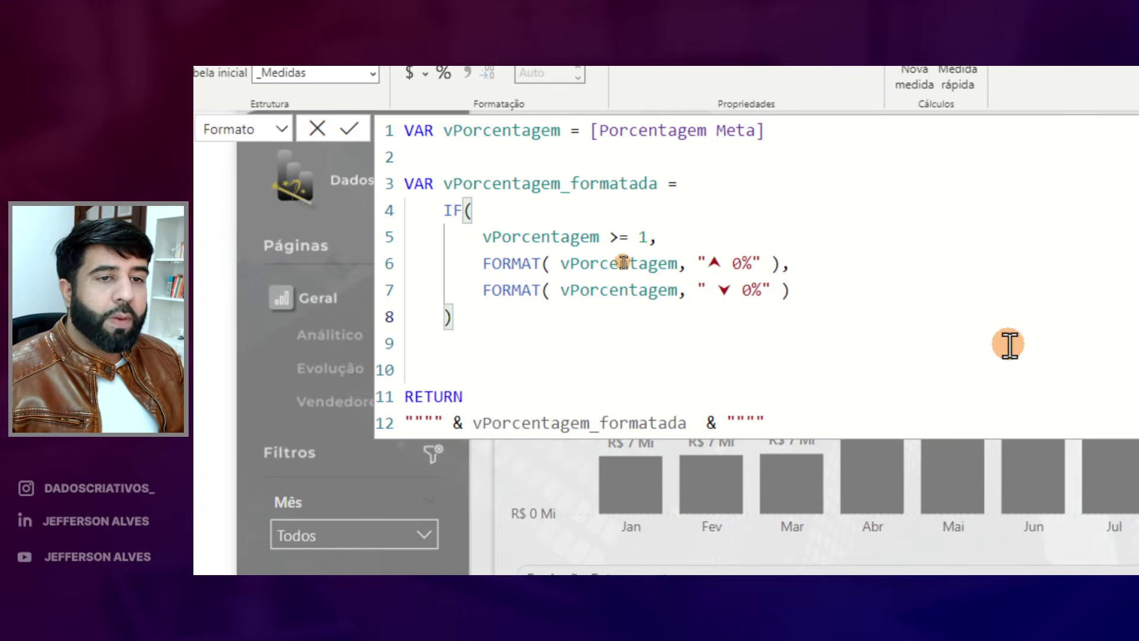
Remove the space before the downward arrowhead in the second FORMAT string and commit the dynamic format.
left_click(718, 290)
key("BackSpace")
key("Return")
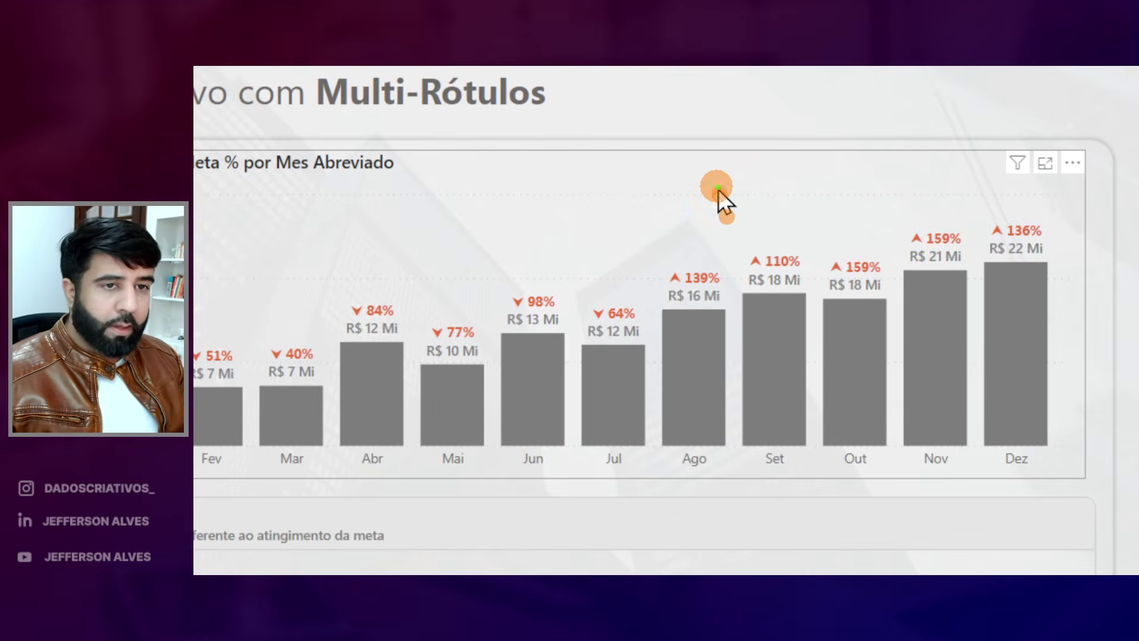
left_click_drag(680, 287, 849, 276)
left_click_drag(833, 237, 833, 243)
left_click_drag(592, 308, 590, 317)
left_click_drag(512, 287, 509, 301)
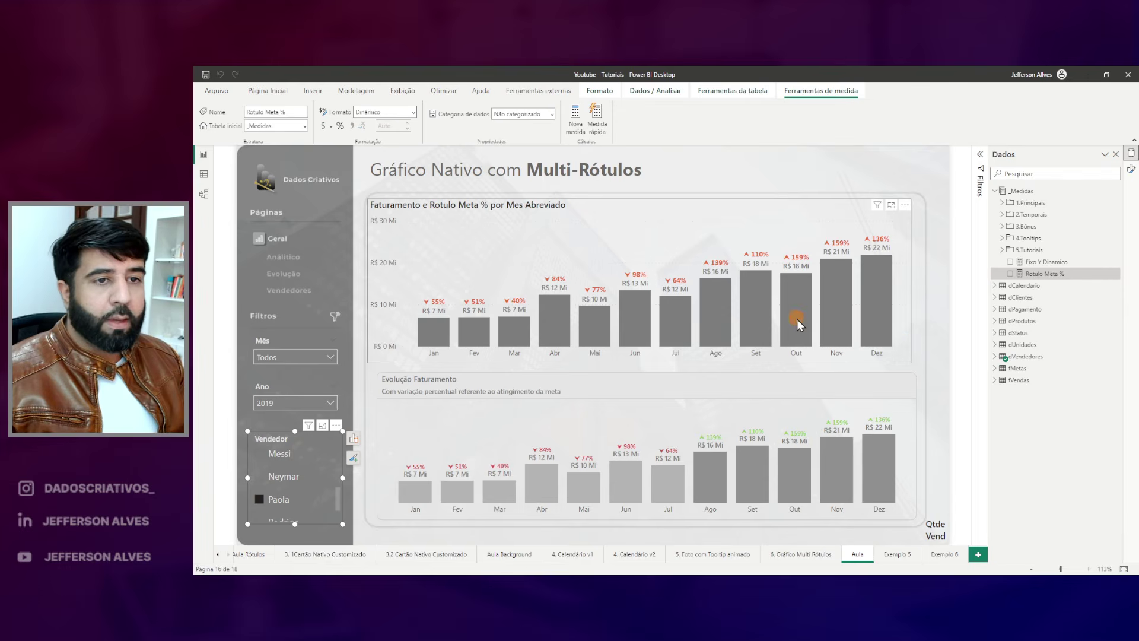
Create a new measure named Form. Cond. Meta in the _Medidas table and leave a blank line below its name.
right_click(1022, 192)
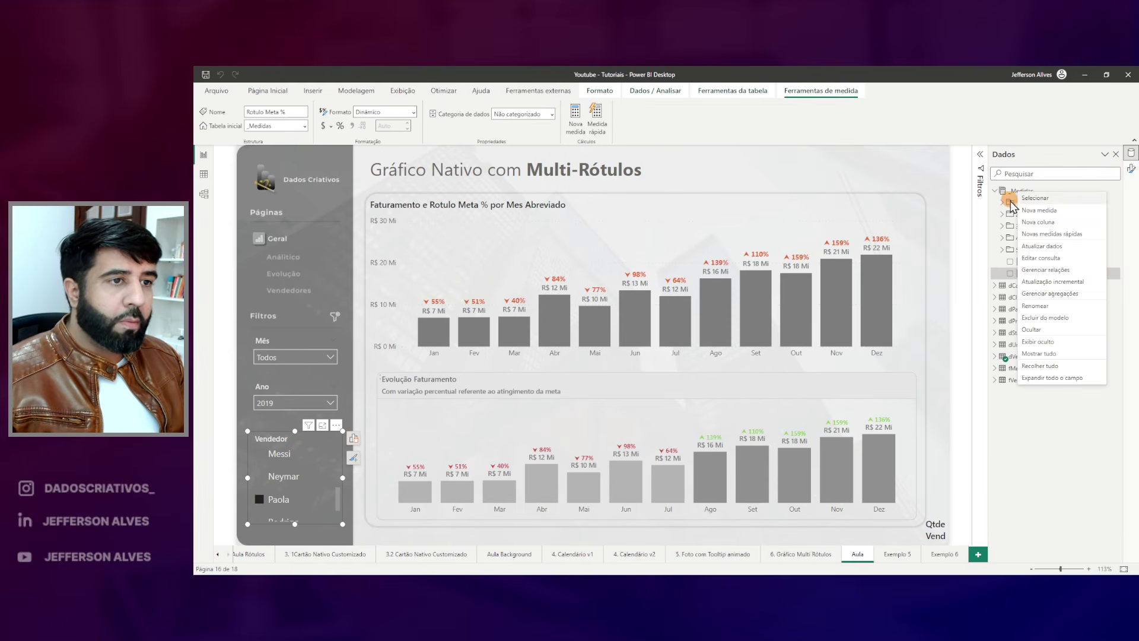
left_click(1024, 211)
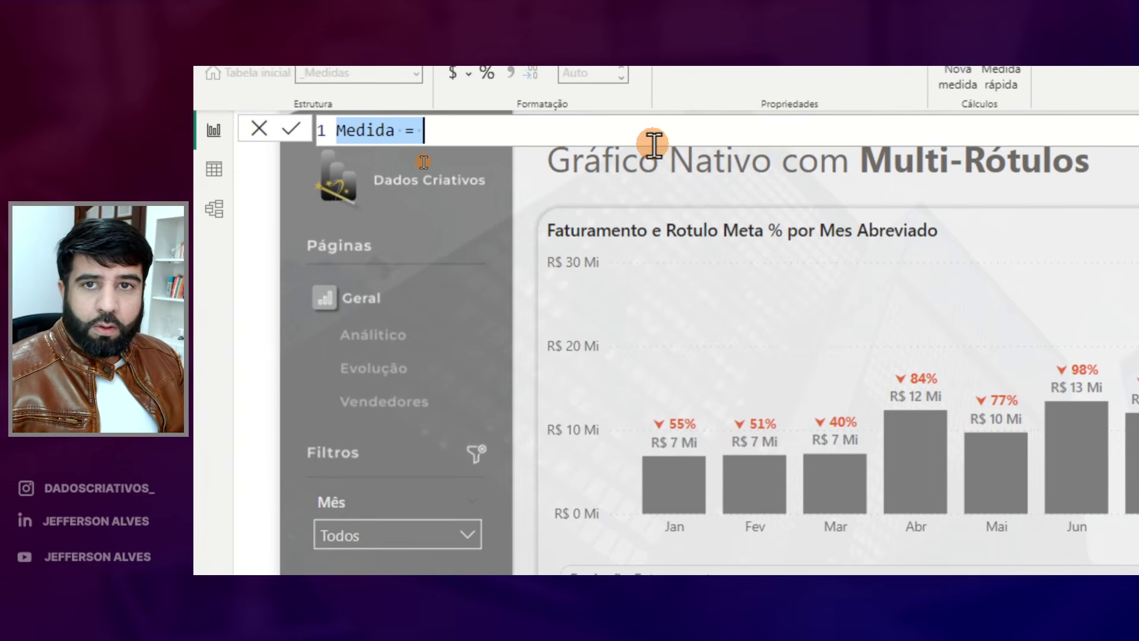
type("Form. Cond. Met")
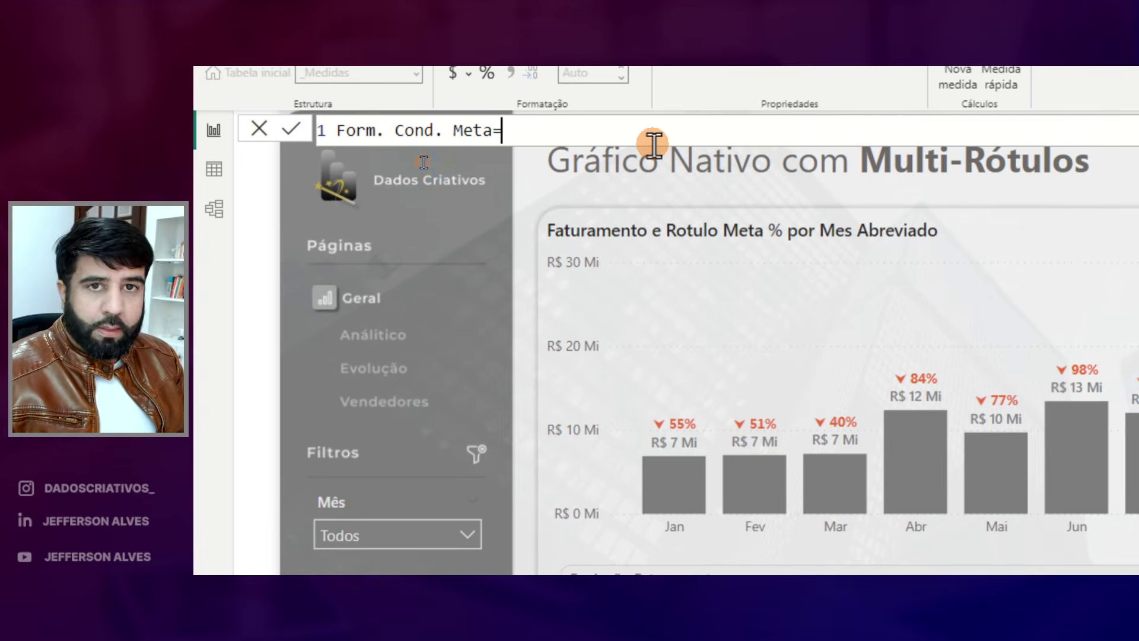
key("shift+Return")
key("shift+Return")
Begin an IF function in the measure with the condition [Porcentagem Meta] >= 1.
type("IF")
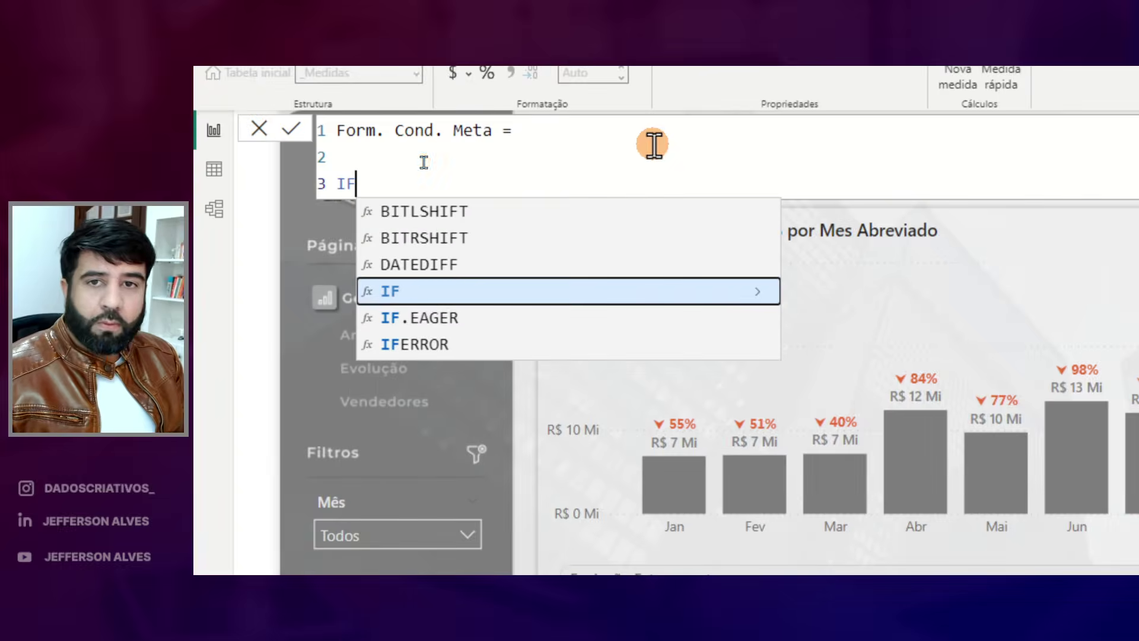
type("(")
key("shift+Return")
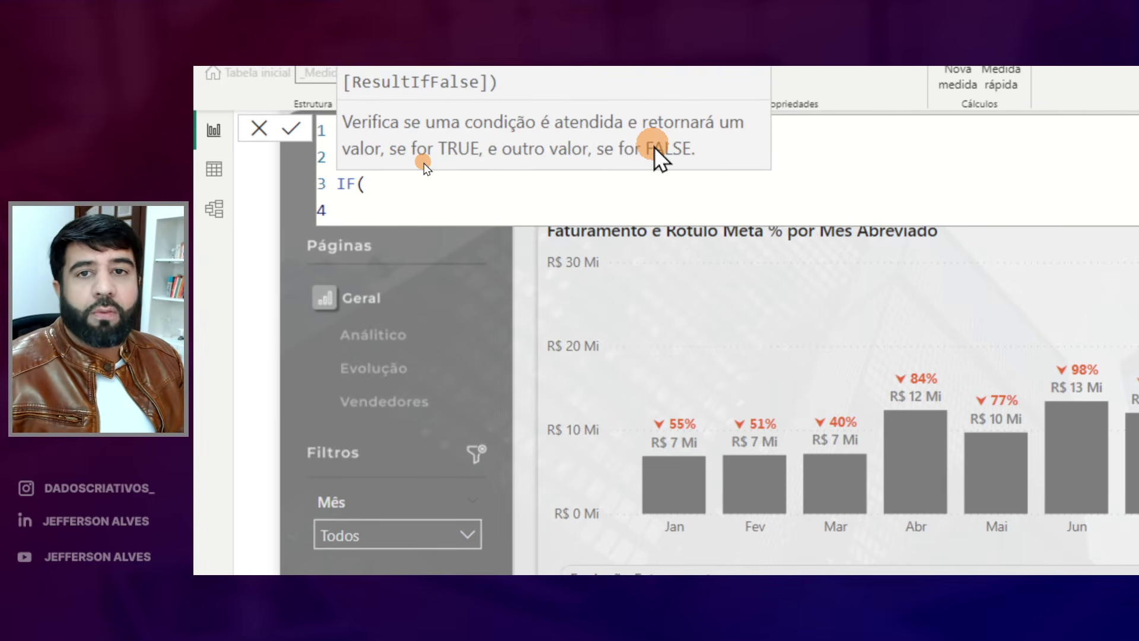
type("Por")
key("Tab")
type(">= 1,")
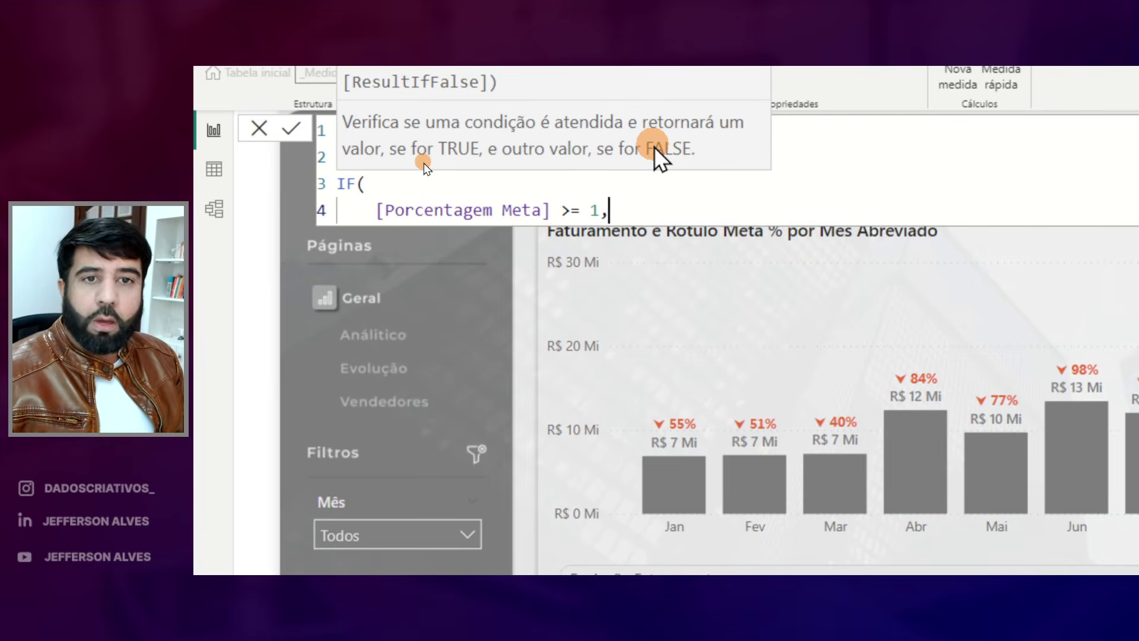
Give the IF "GREEN" as the true result and "RED" as the false result, close it and commit the measure.
key("shift+Return")
type("\"GREEN\",")
key("shift+Return")
type("\"")
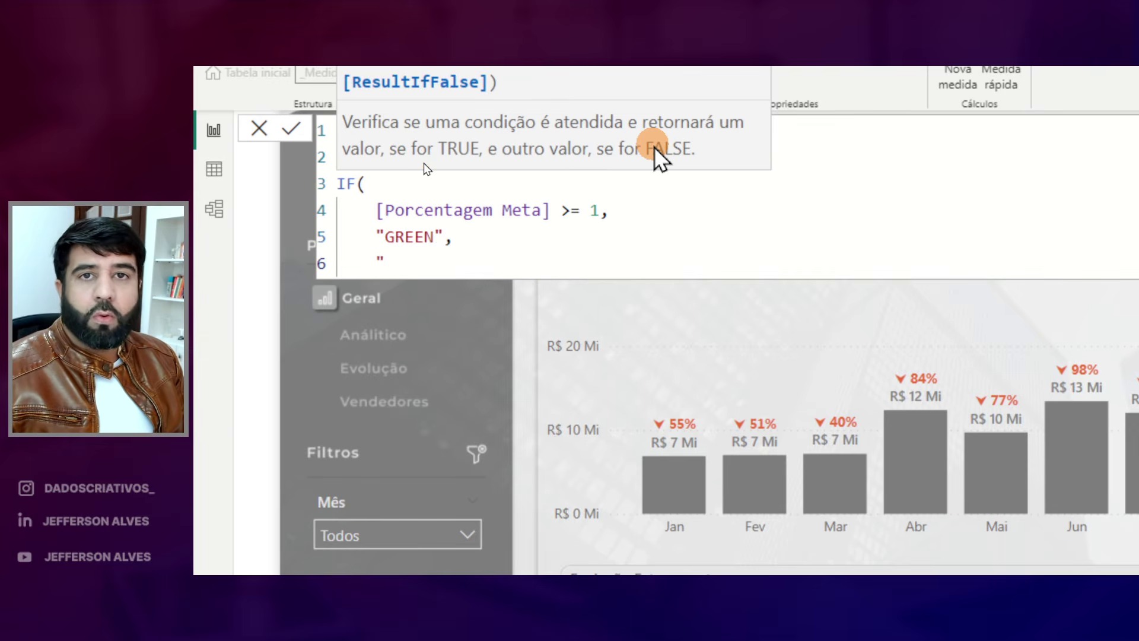
type("RED\"")
key("shift+Return")
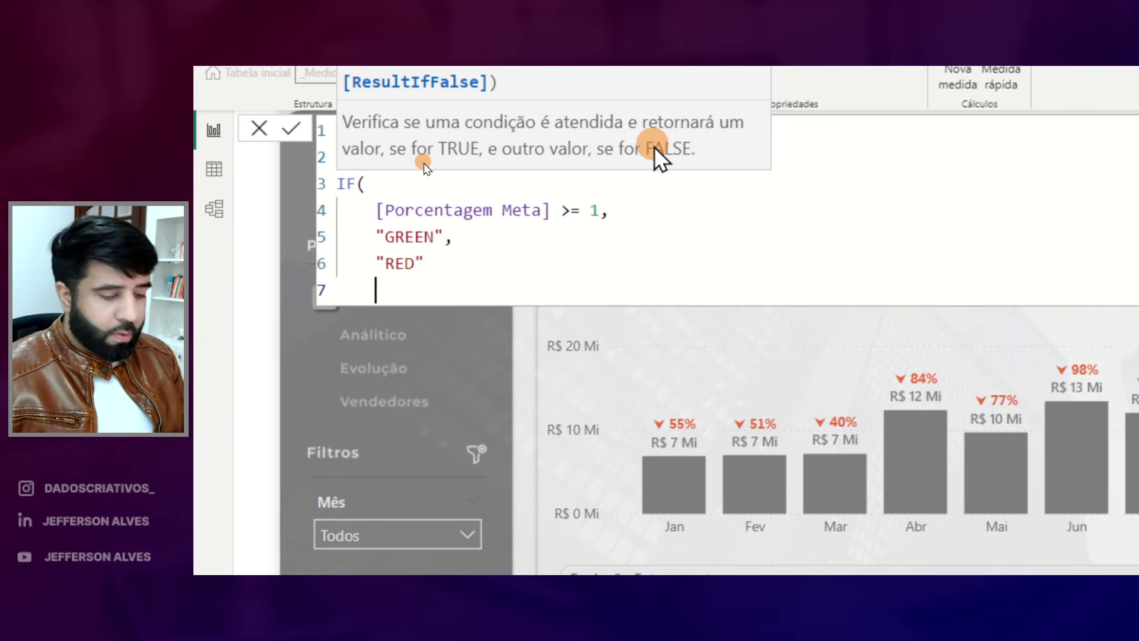
type(")")
key("Return")
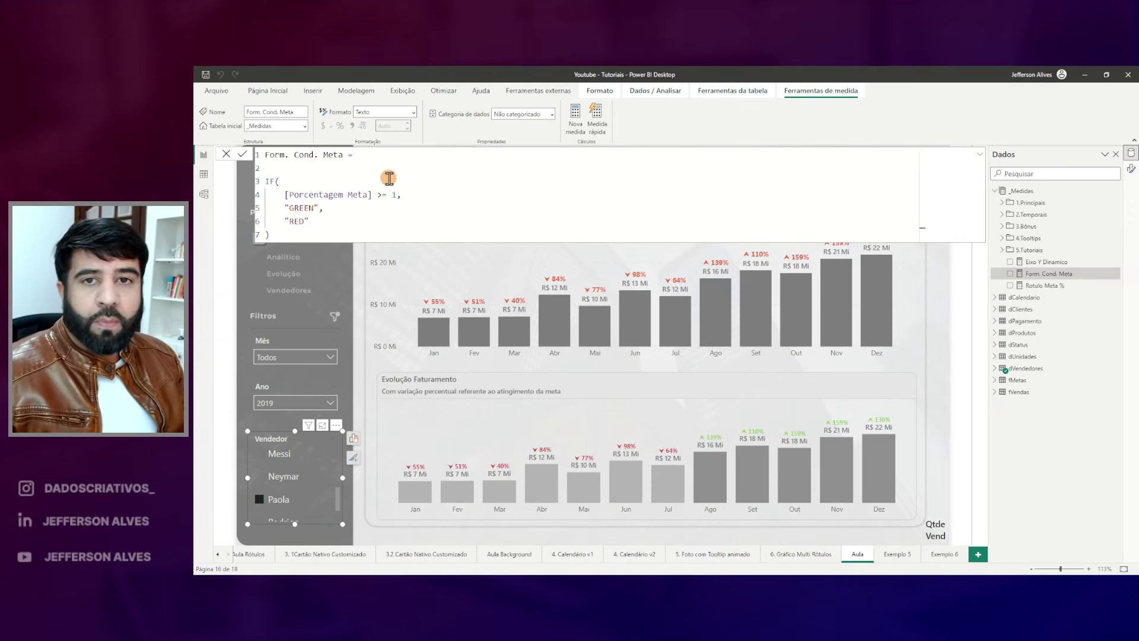
Open the data label format settings of the Faturamento e Rotulo Meta % chart.
mouse_move(368, 204)
left_mouse_down()
mouse_move(414, 248)
mouse_move(875, 336)
left_mouse_up()
left_click(845, 204)
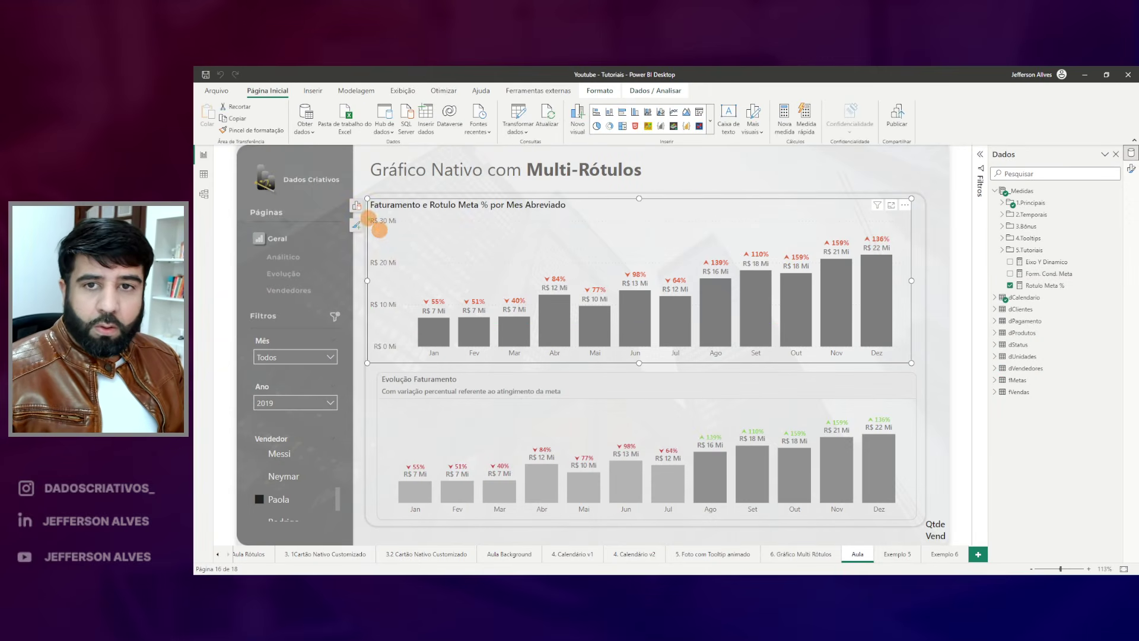
left_click(357, 224)
left_click(282, 363)
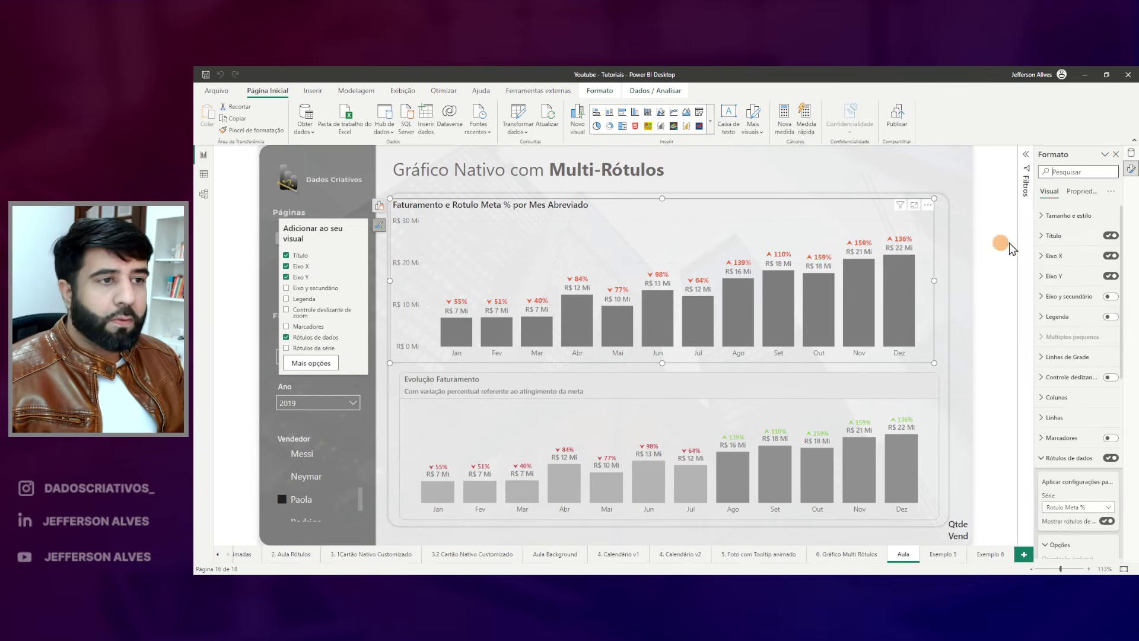
left_click(1079, 279)
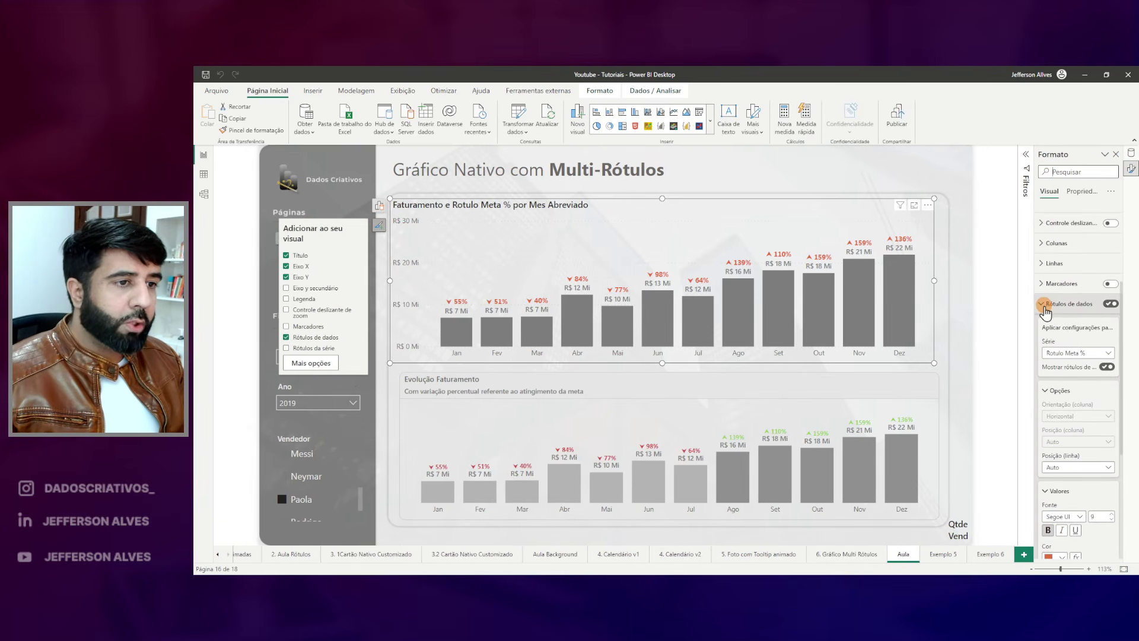
left_click(1077, 307)
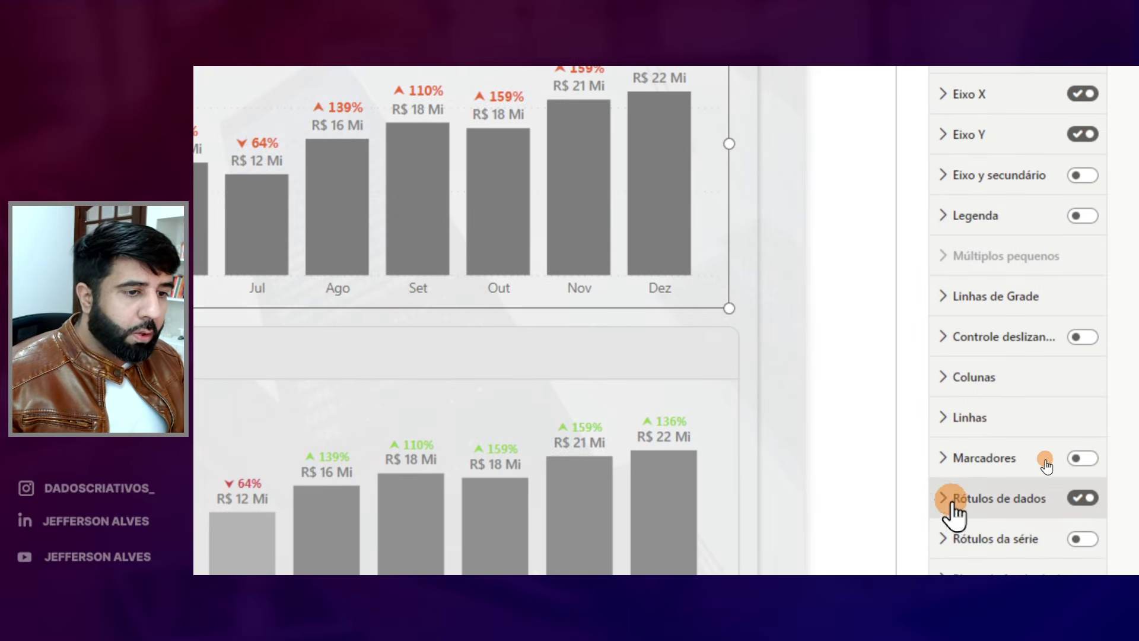
left_click(1044, 459)
scroll(1074, 434, "down", 3)
scroll(1049, 373, "up", 2)
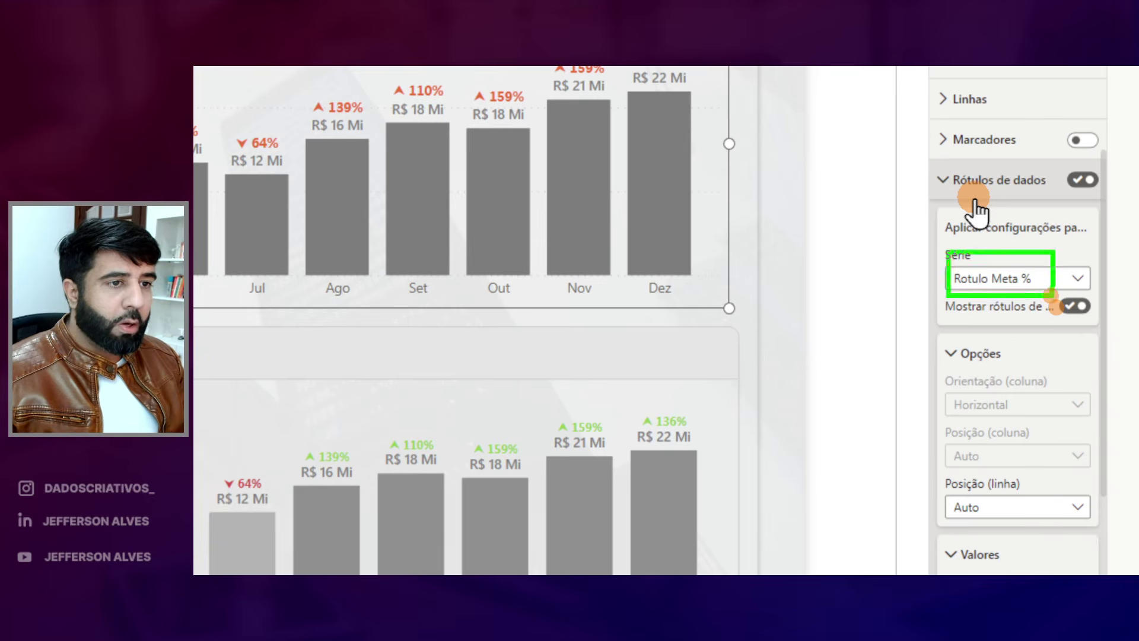
Switch the data label settings to the Todos series and back to Rotulo Meta %.
left_click(1077, 279)
left_click(999, 300)
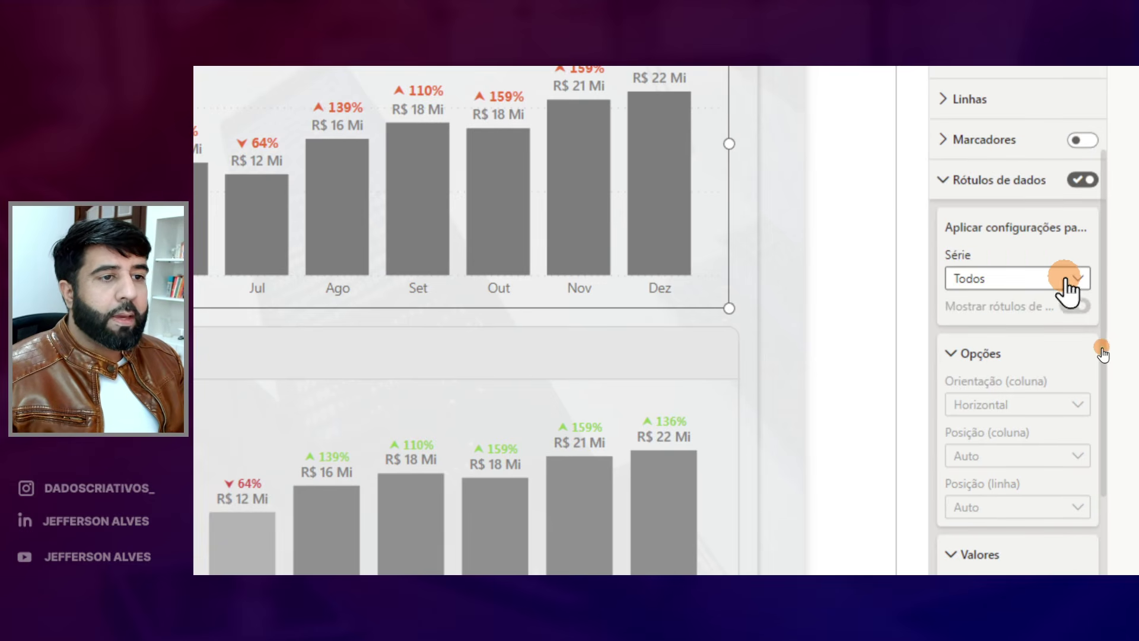
left_click(1065, 282)
left_click(1007, 349)
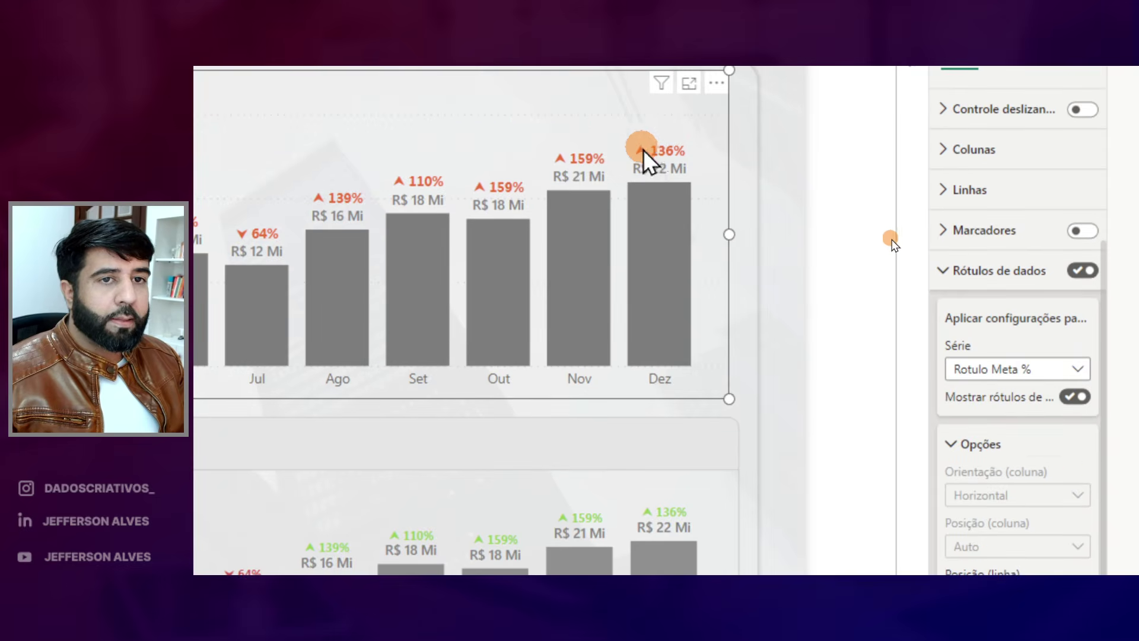
Apply conditional formatting to the Rotulo Meta % label colour, using the Valor do campo style based on the Form. Cond. Meta measure.
scroll(1008, 376, "down", 2)
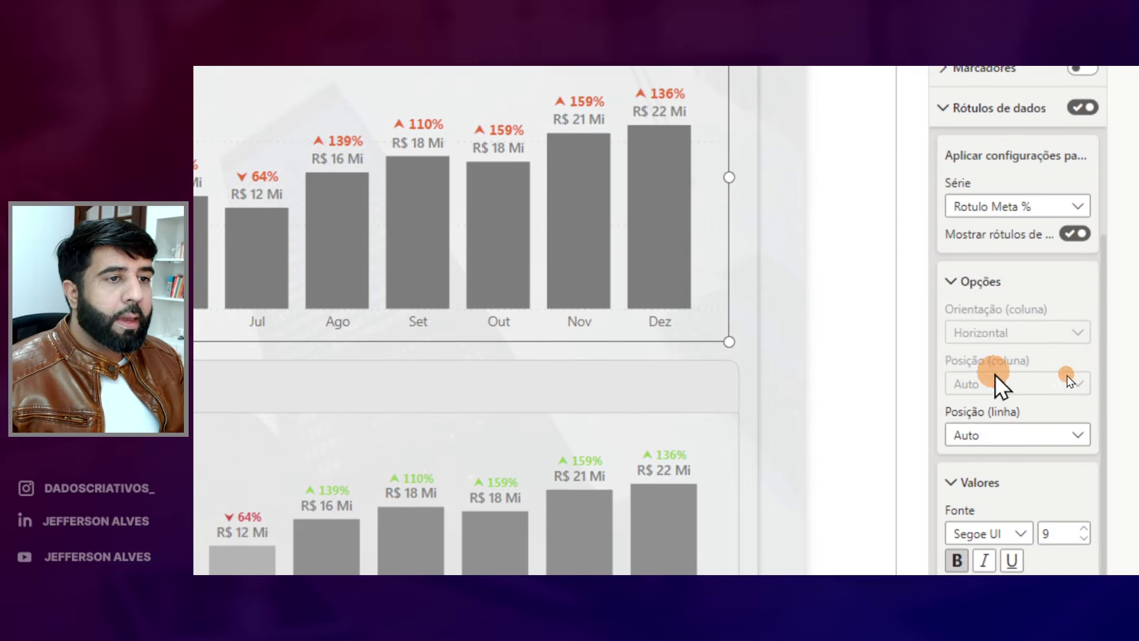
left_click(952, 340)
left_click(957, 462)
left_click(1013, 415)
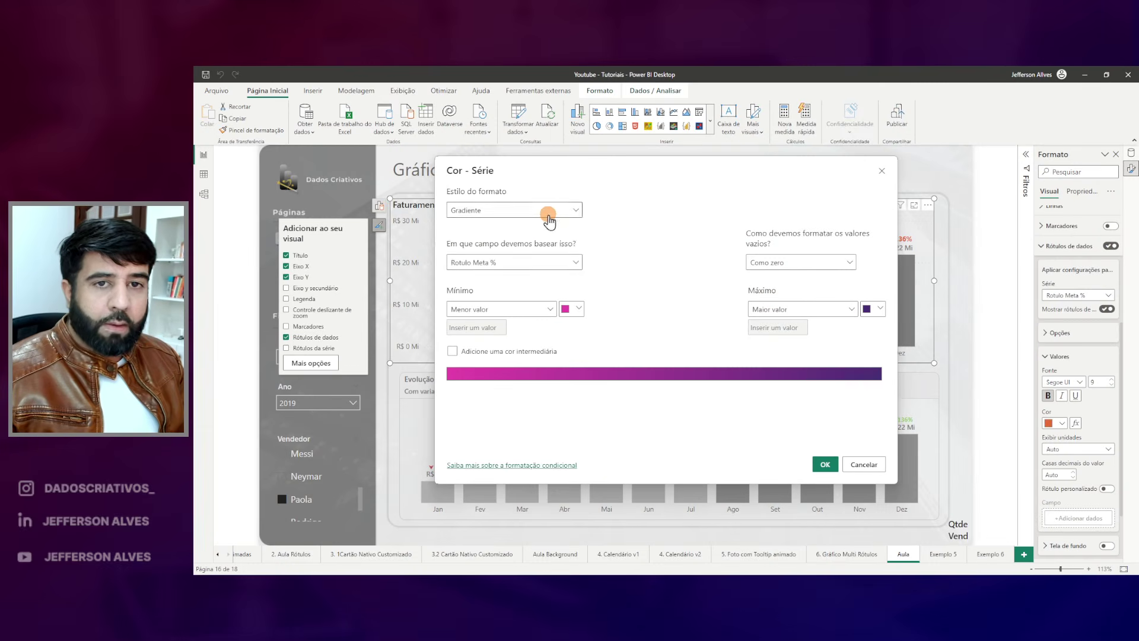
left_click(545, 212)
left_click(493, 257)
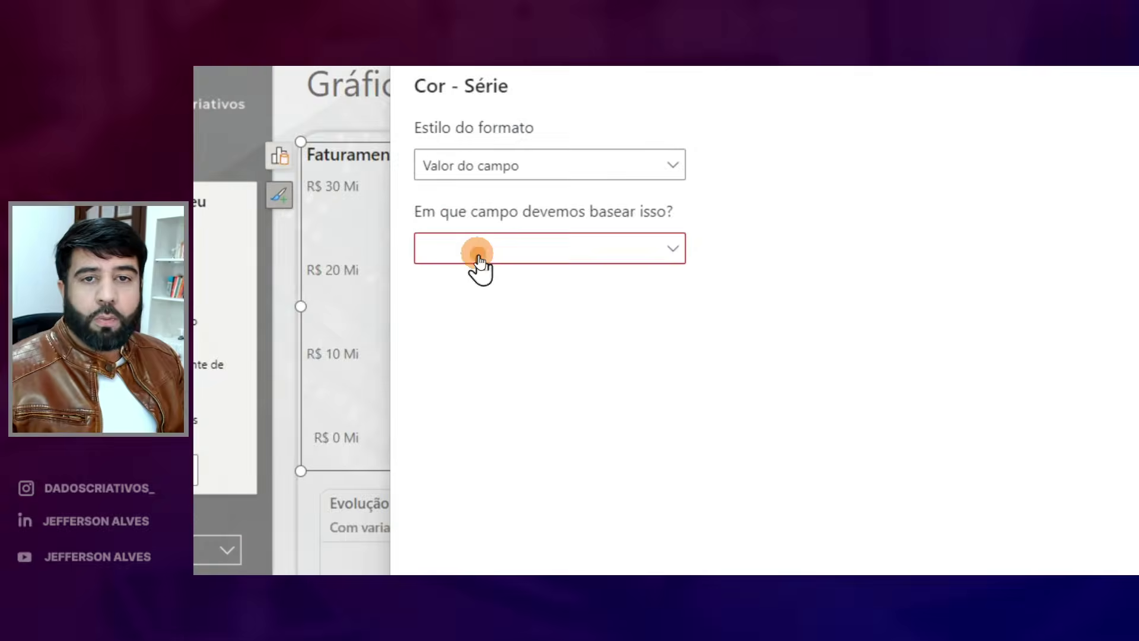
left_click(479, 254)
left_click(429, 320)
scroll(509, 404, "down", 2)
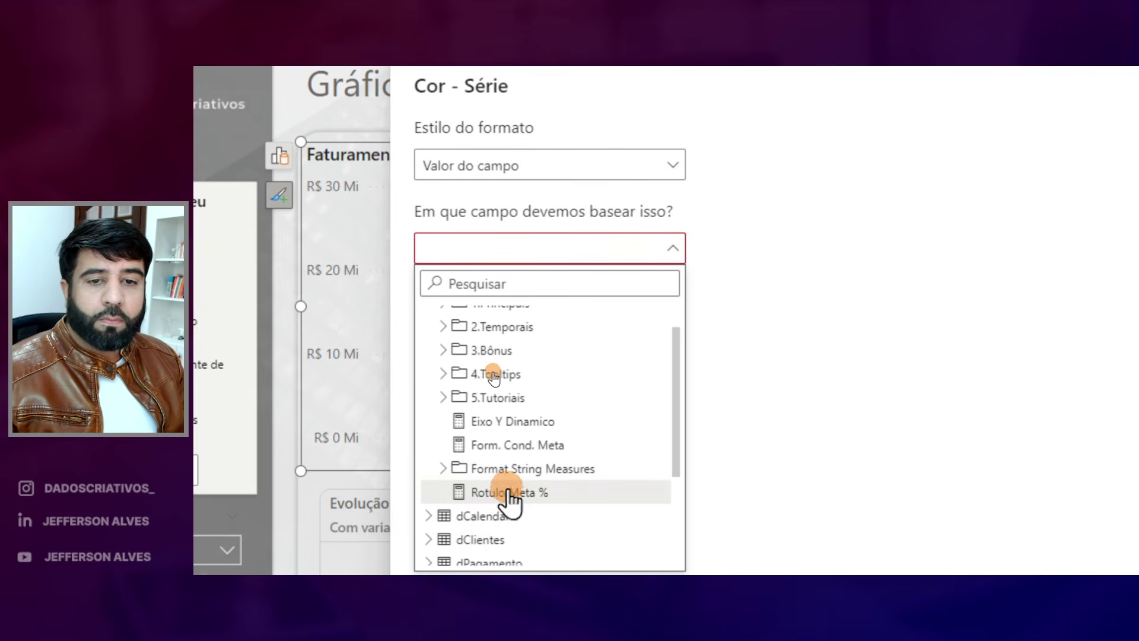
left_click(522, 456)
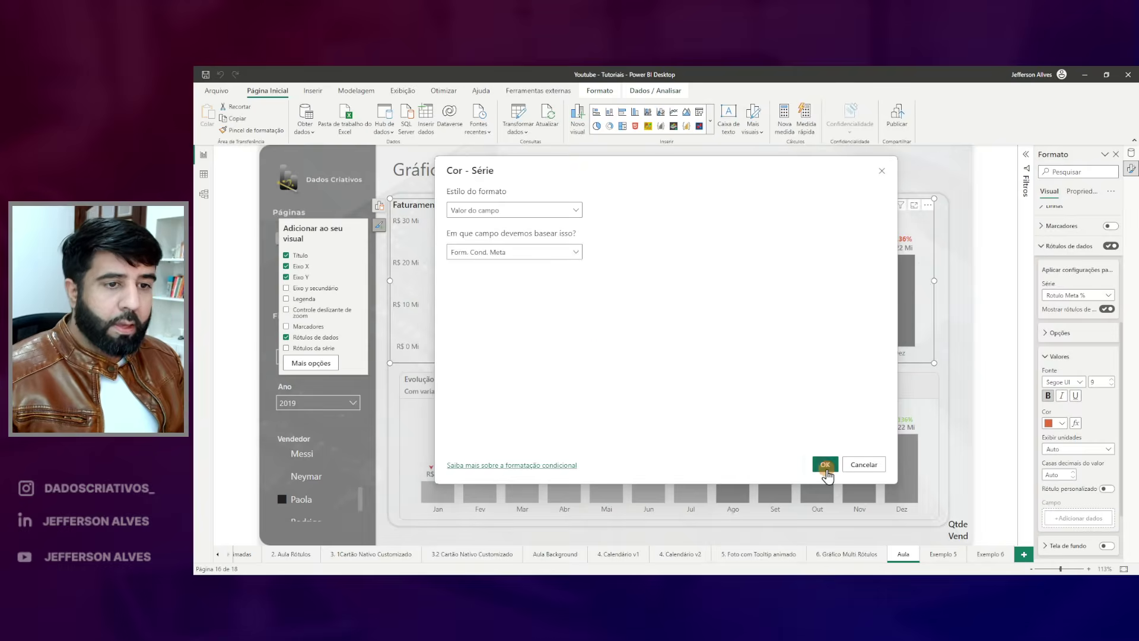
left_click(824, 463)
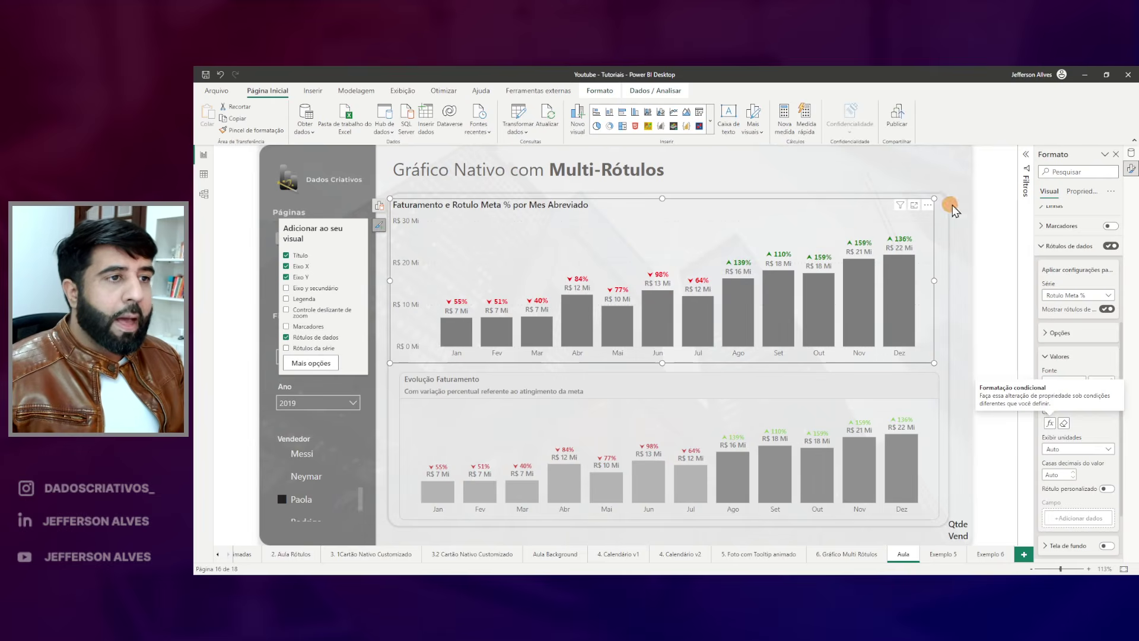
Replace the GREEN and RED results in the Form. Cond. Meta measure with "#92D050" and "#D05050" and commit it.
left_click(1130, 155)
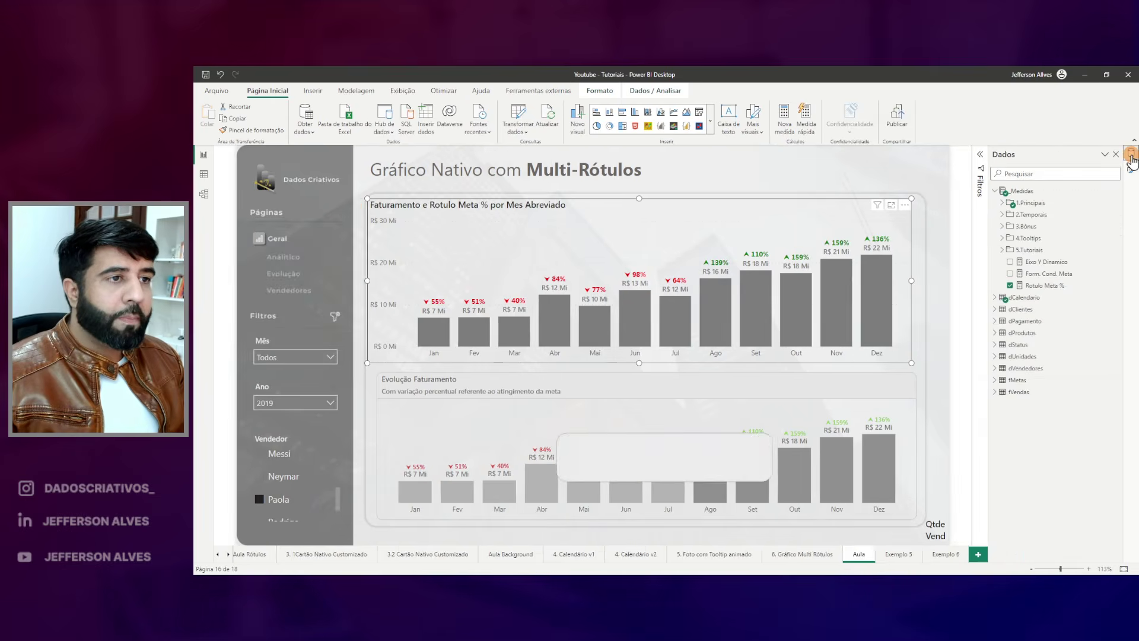
left_click(1044, 286)
left_click(1002, 275)
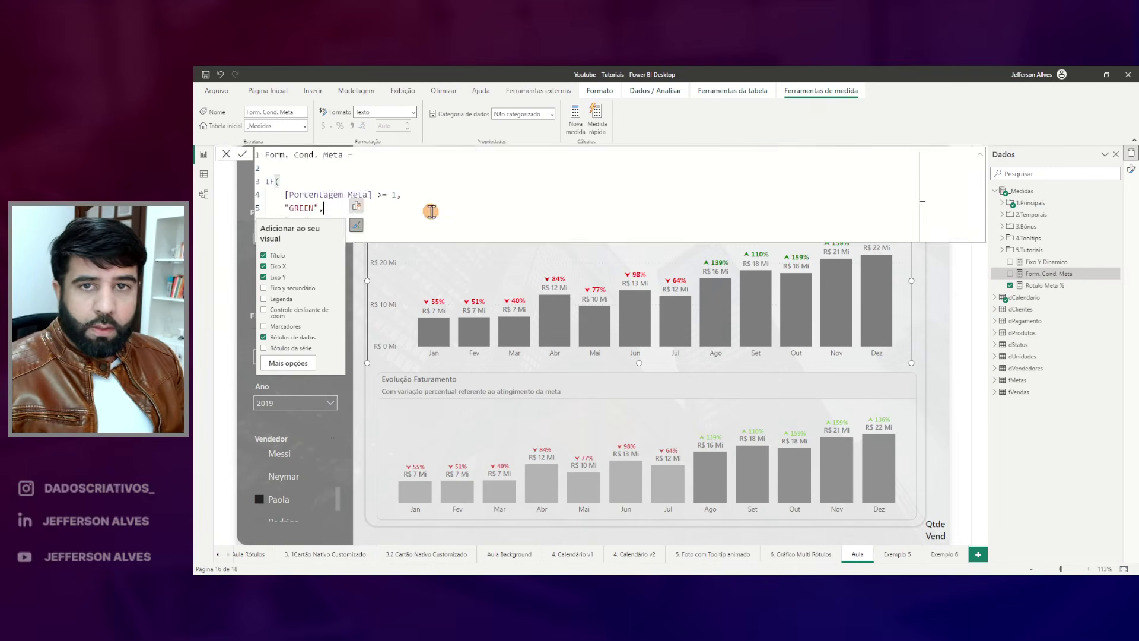
left_click(553, 212)
left_click(825, 178)
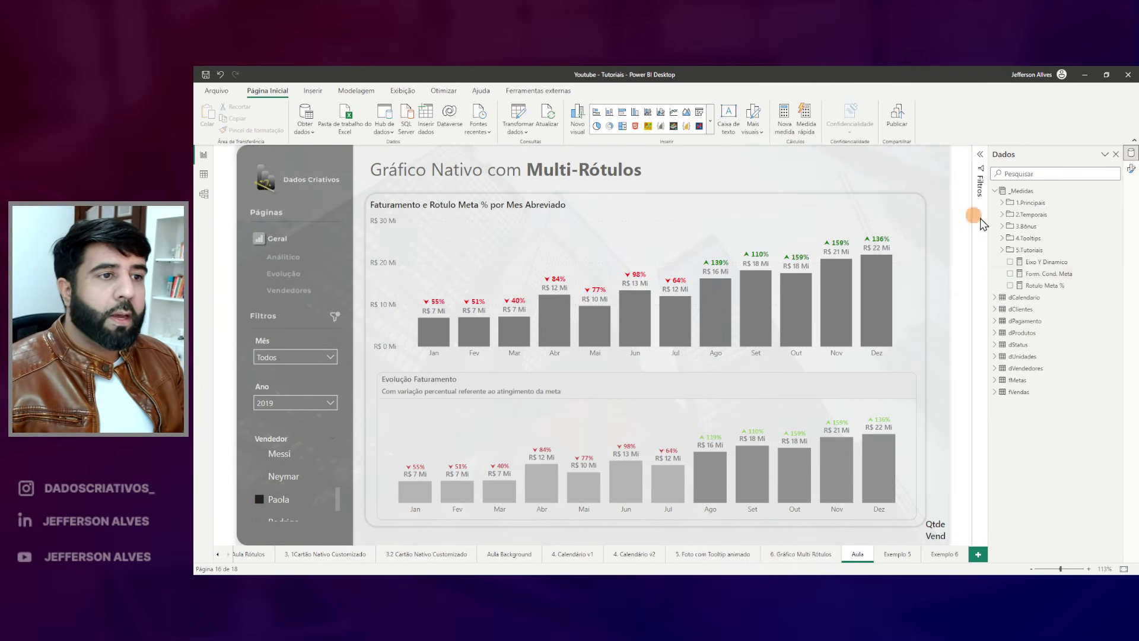
left_click(1049, 274)
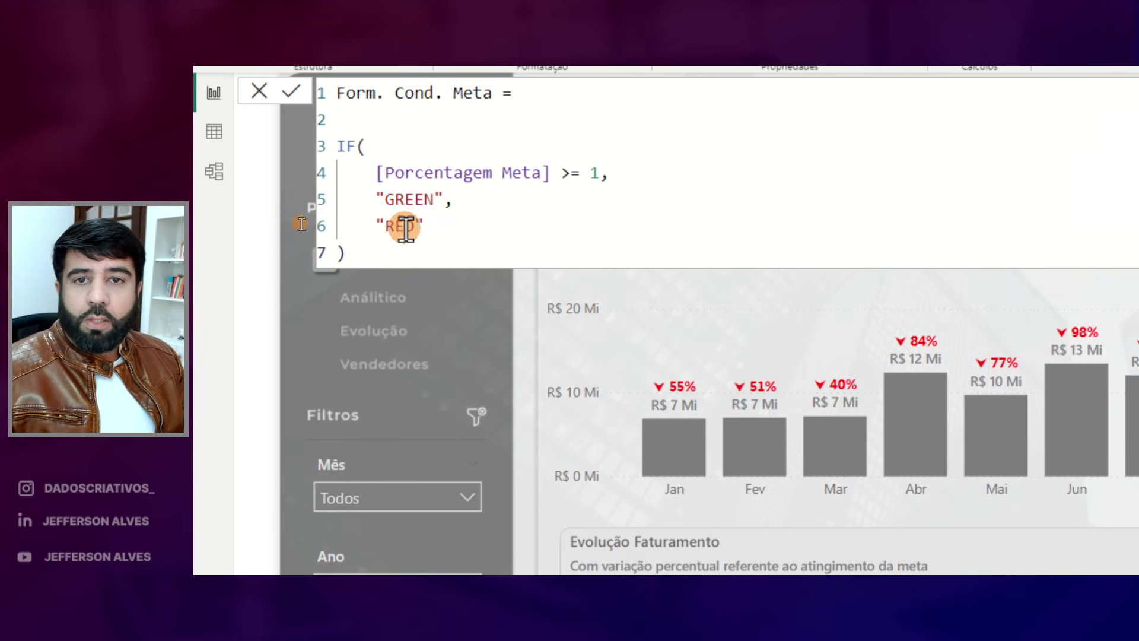
left_click_drag(405, 228, 376, 185)
type("#92D050\",     \"#D05050")
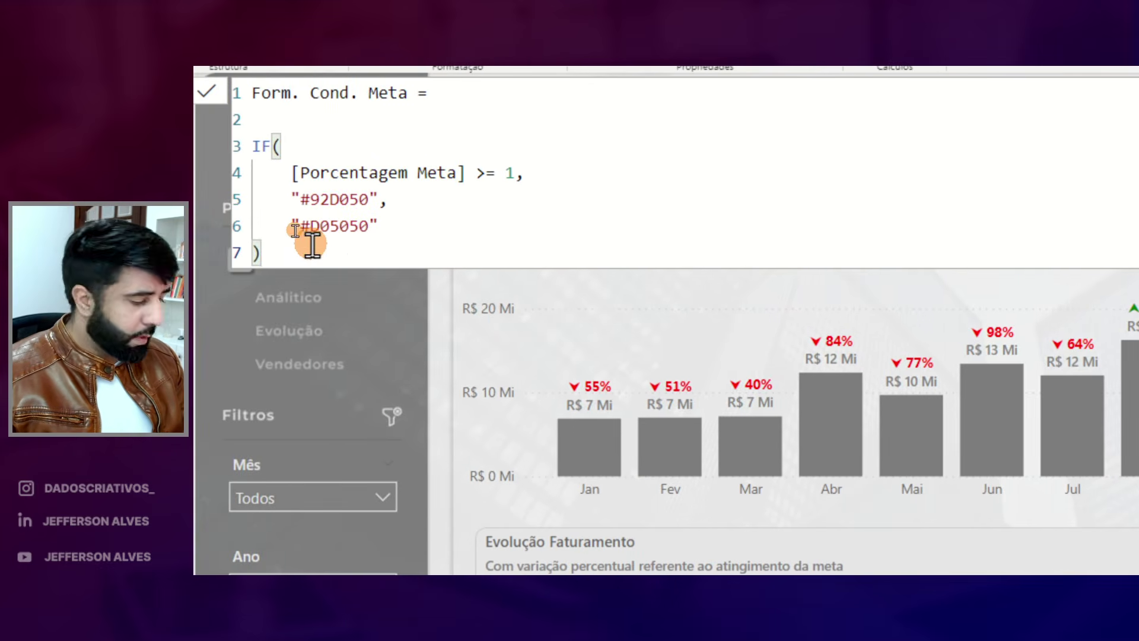
key("Return")
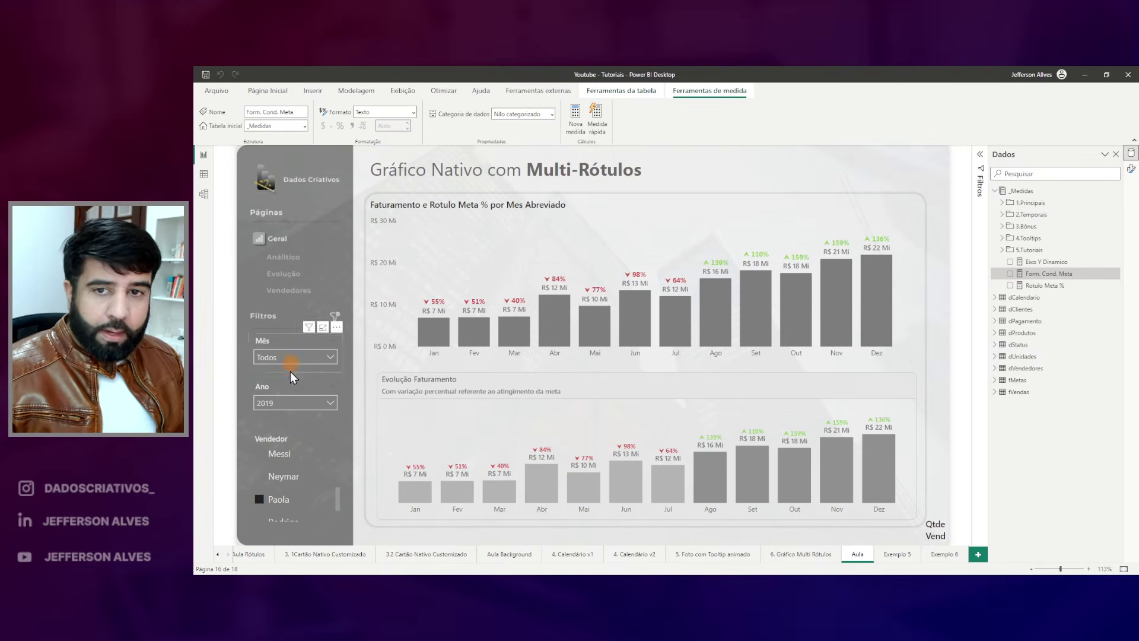
Filter the report by different salespeople in the Vendedor slicer to check the label colours and arrows, ending on the original selection.
scroll(289, 482, "down", 2)
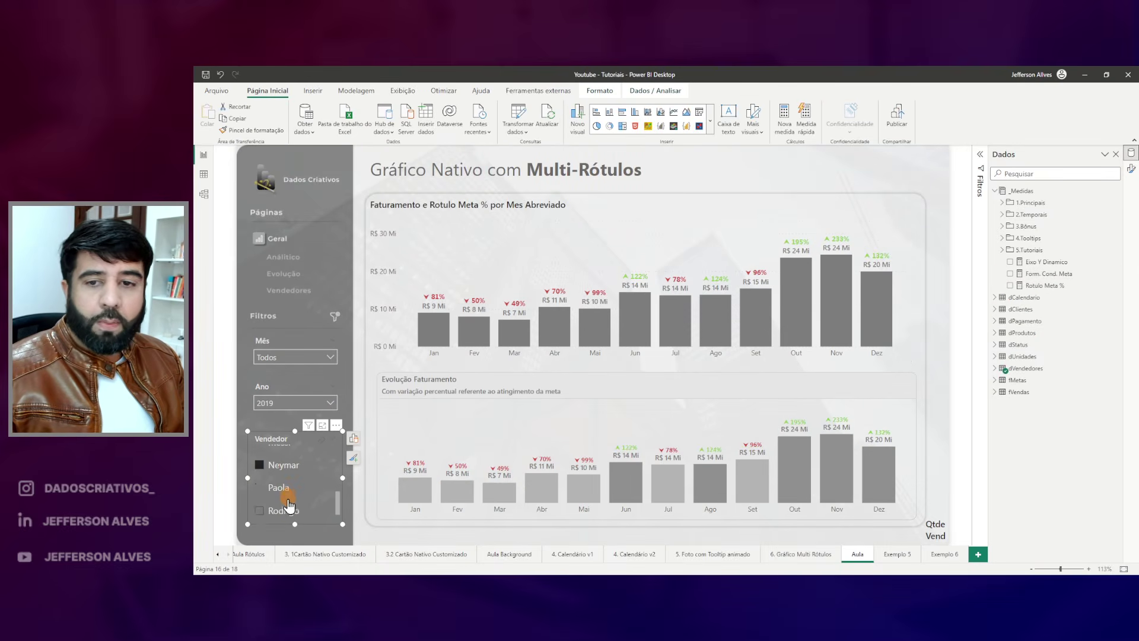
left_click(290, 486)
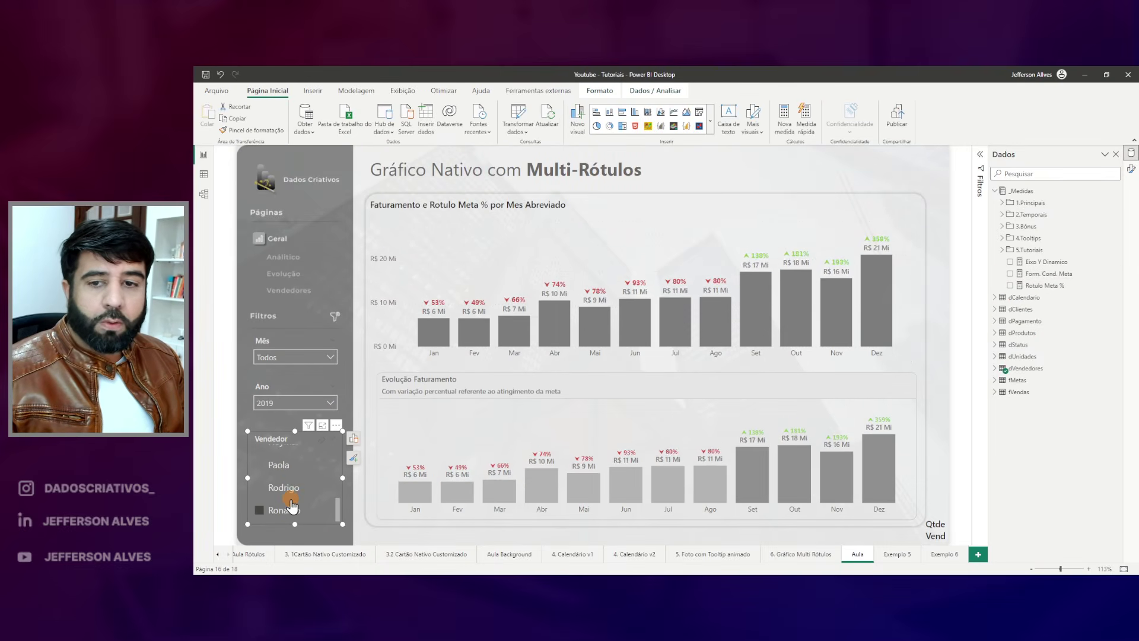
left_click(276, 469)
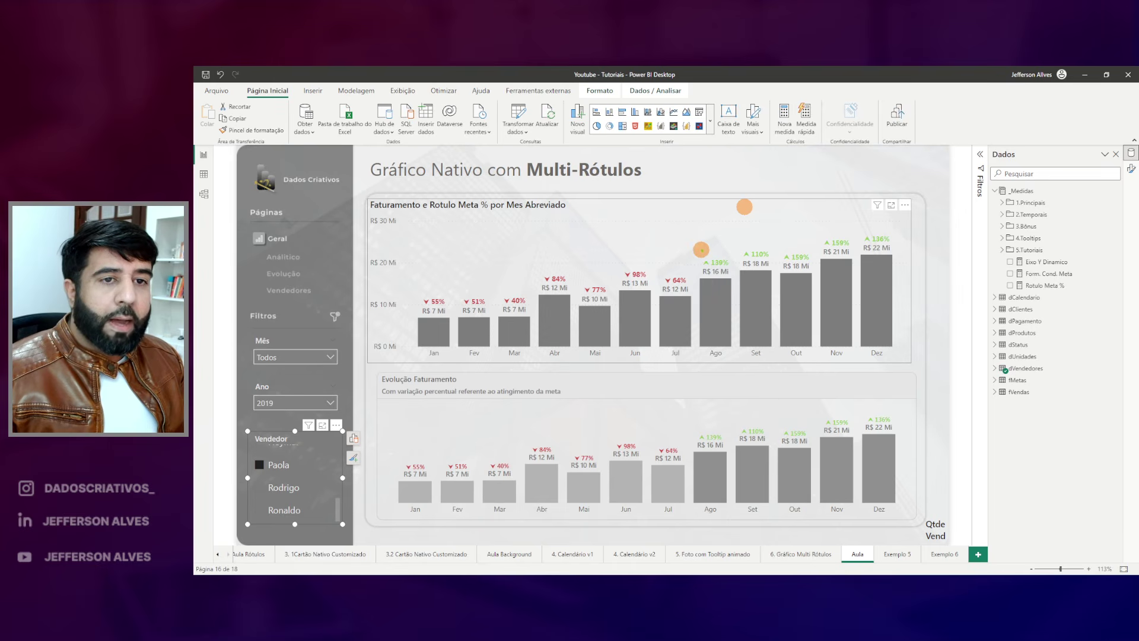
mouse_move(693, 234)
left_mouse_down()
mouse_move(734, 262)
mouse_move(899, 274)
left_mouse_up()
left_click(770, 334)
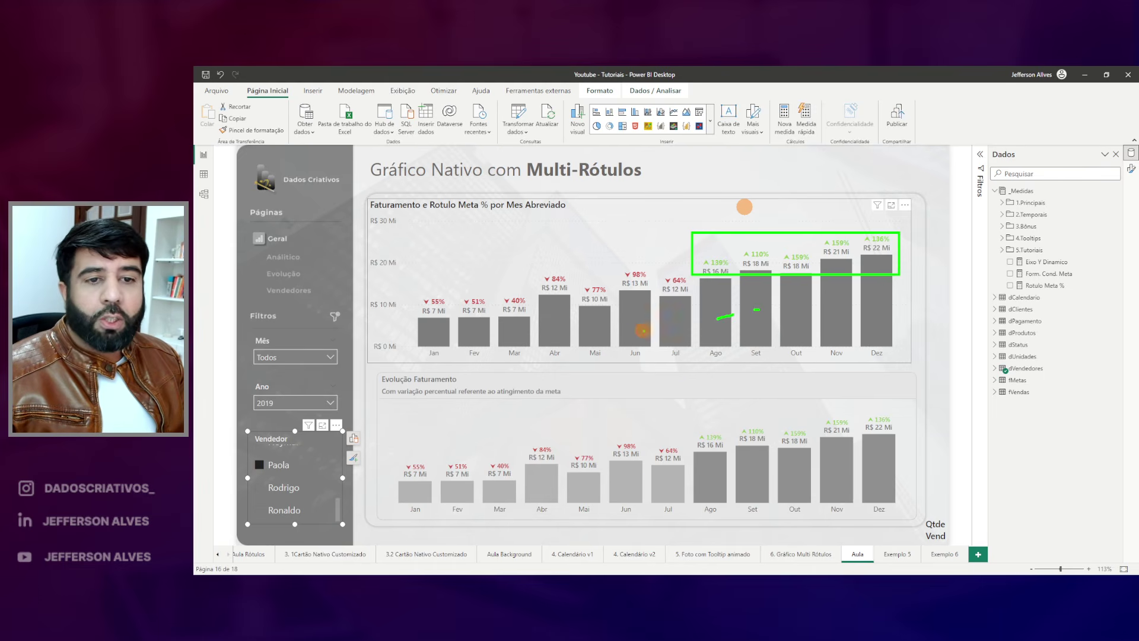
key("Escape")
Open conditional formatting for the upper chart's column colours and base it on the Porcentagem Meta measure with the Regras style.
left_click(716, 208)
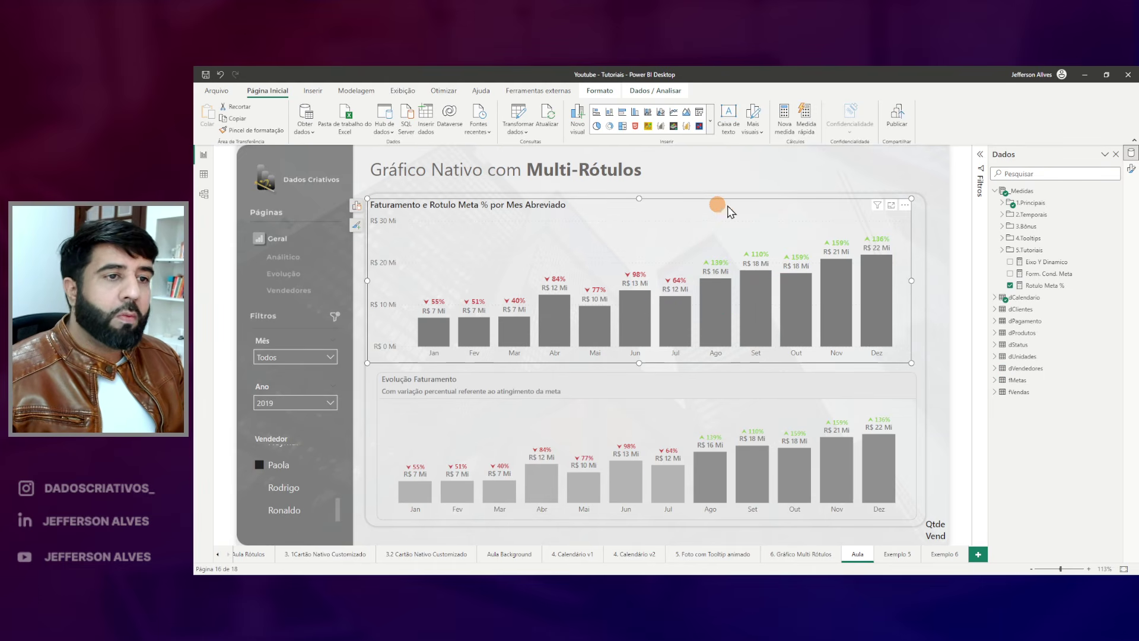
left_click(357, 225)
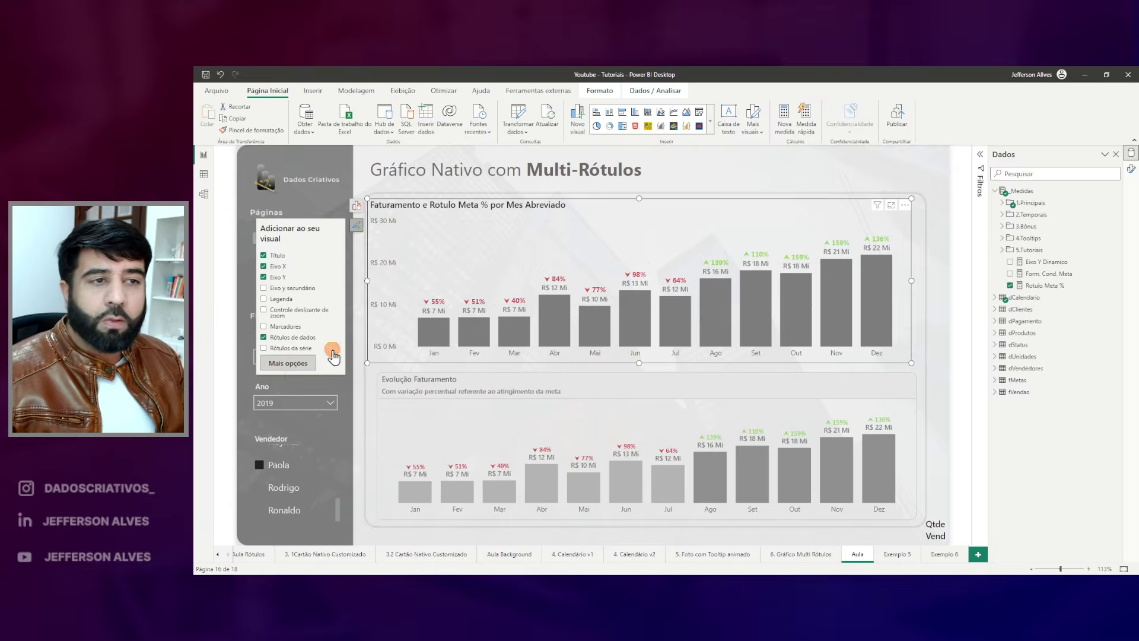
left_click(289, 363)
left_click(1056, 344)
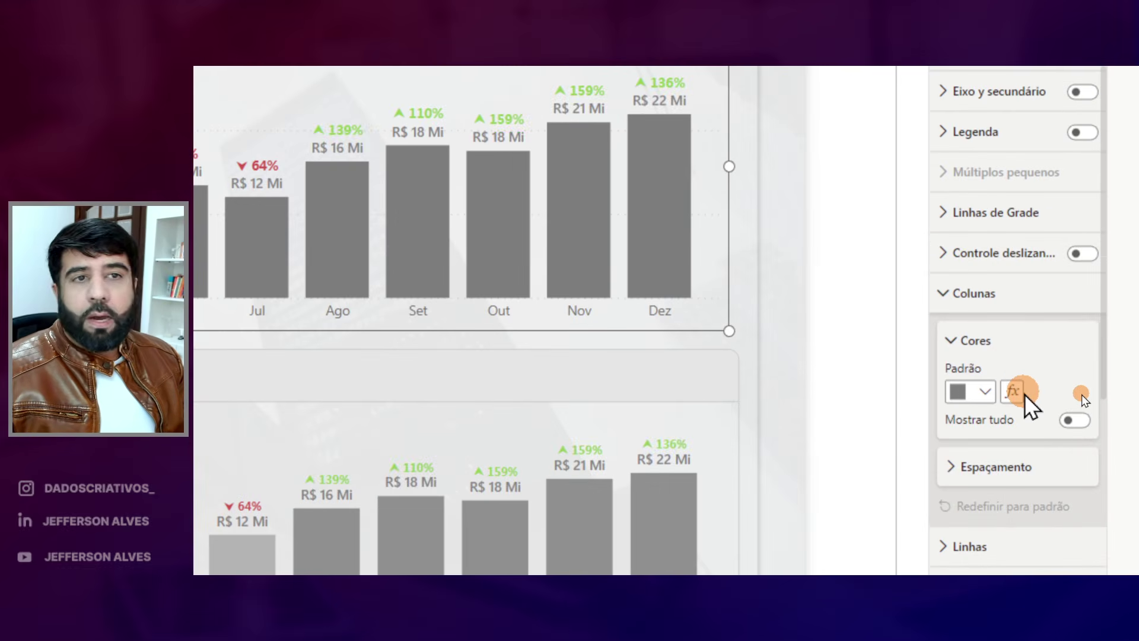
left_click(1013, 391)
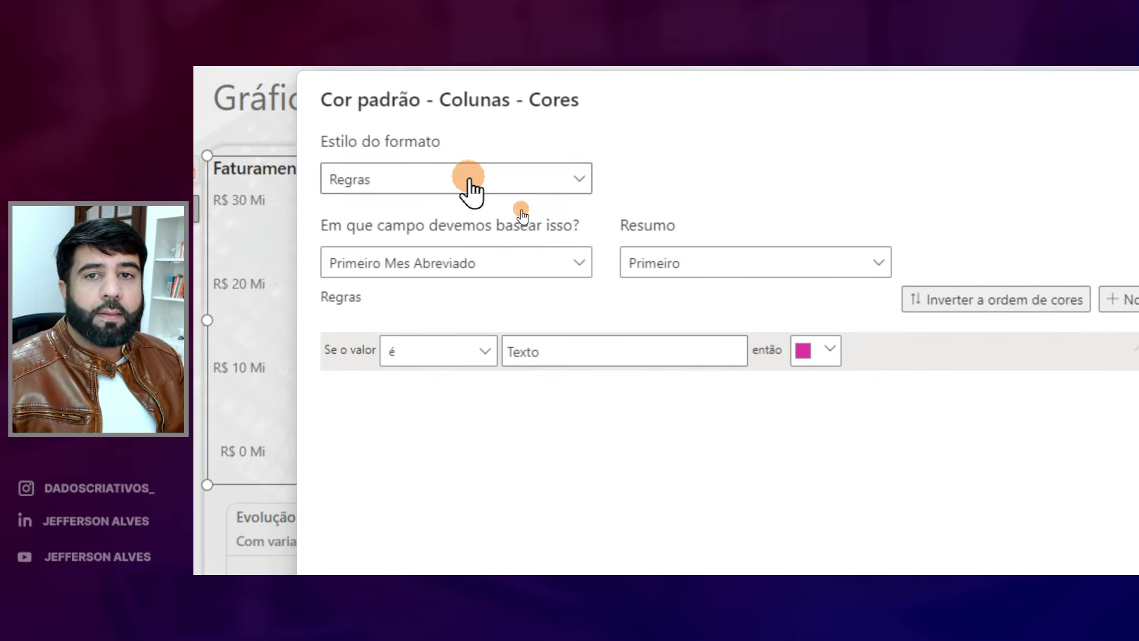
left_click(467, 179)
left_click(391, 240)
left_click(501, 264)
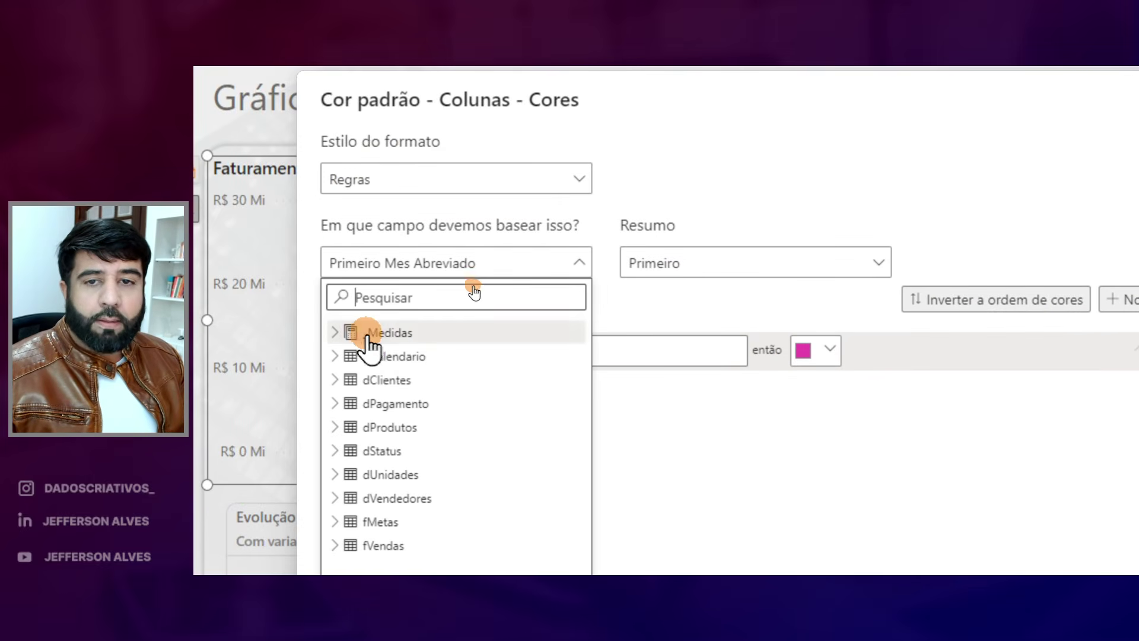
type("PORC")
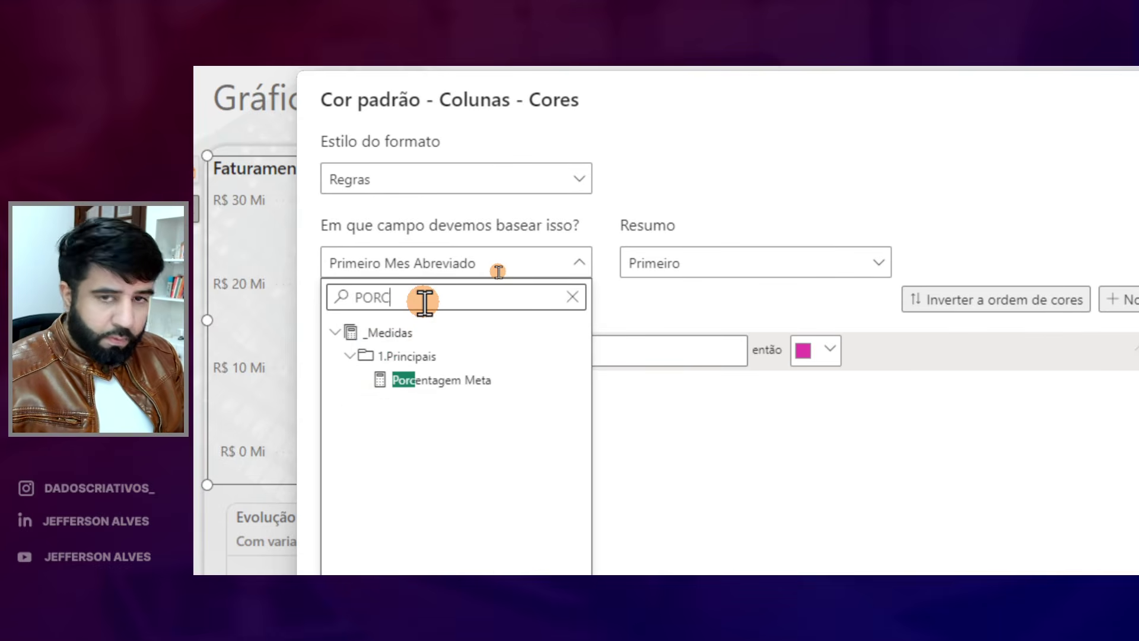
type("E")
left_click(452, 380)
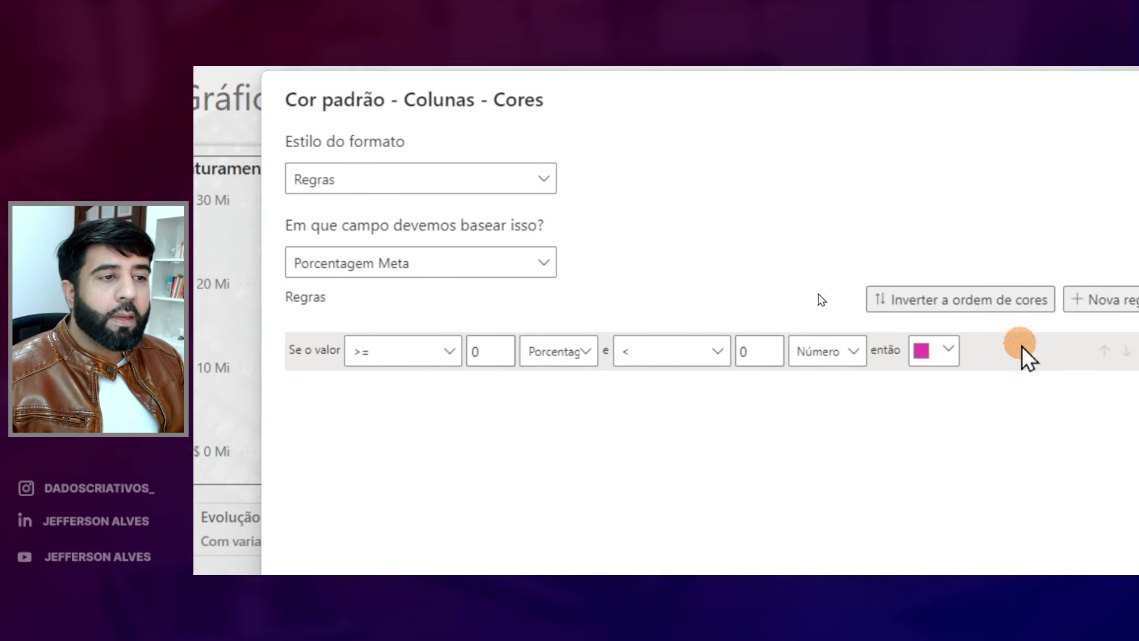
Add a second colour rule and set the lower-bound unit of both rules to Número.
left_click(1109, 301)
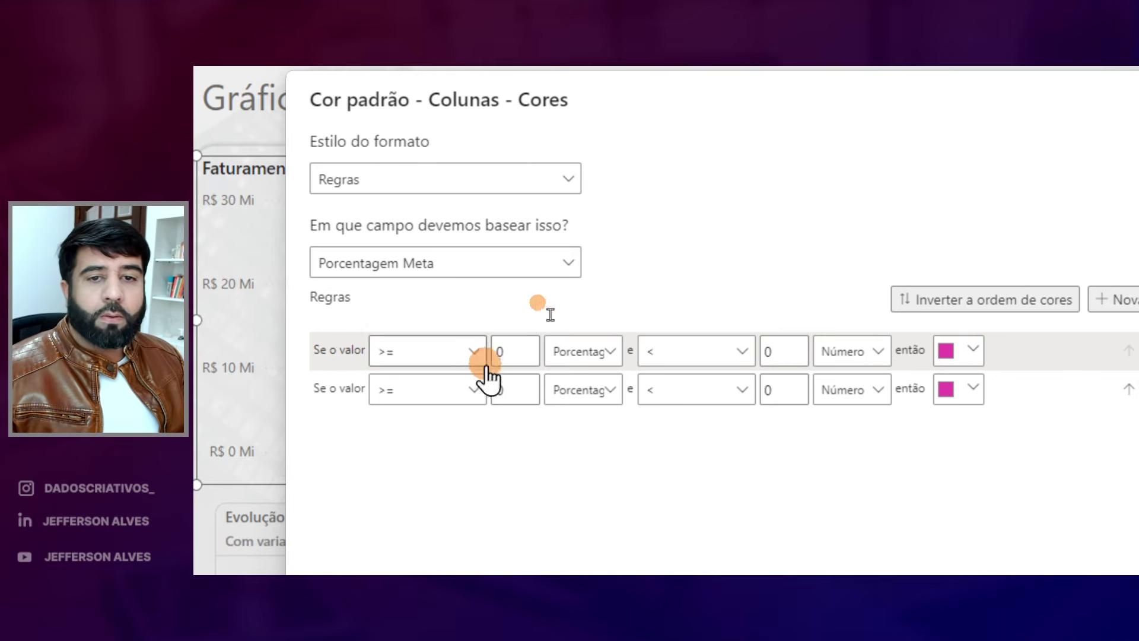
left_click(583, 351)
left_click(573, 383)
left_click(584, 389)
left_click(601, 425)
Set the first rule to run from Mín to below 1 with a light grey colour.
key("BackSpace")
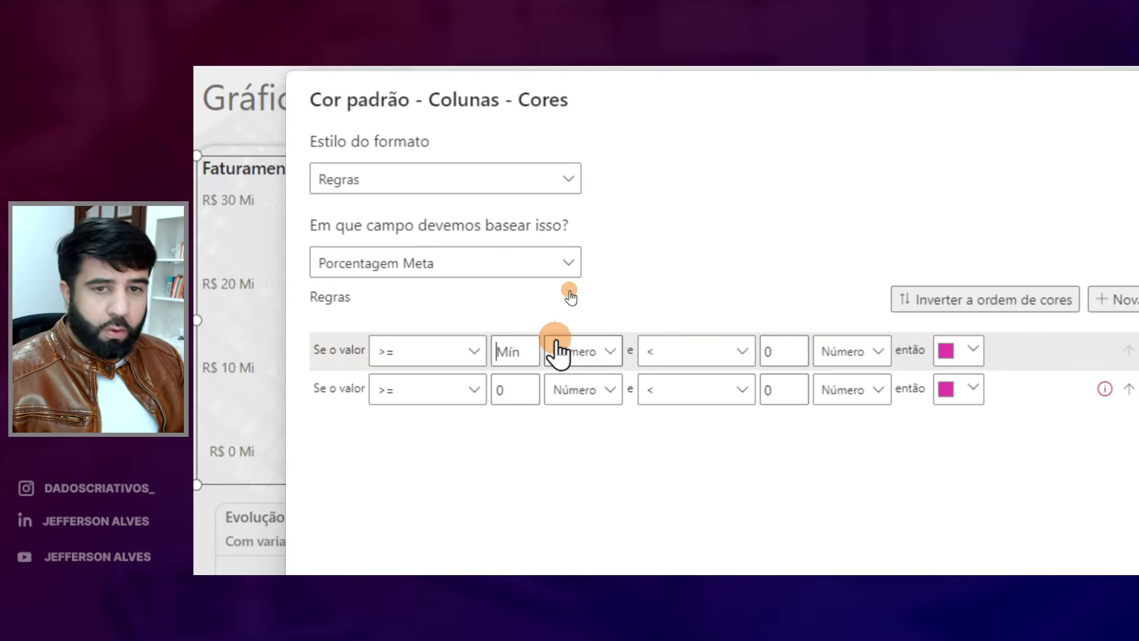
left_click(777, 359)
key("BackSpace")
type("1")
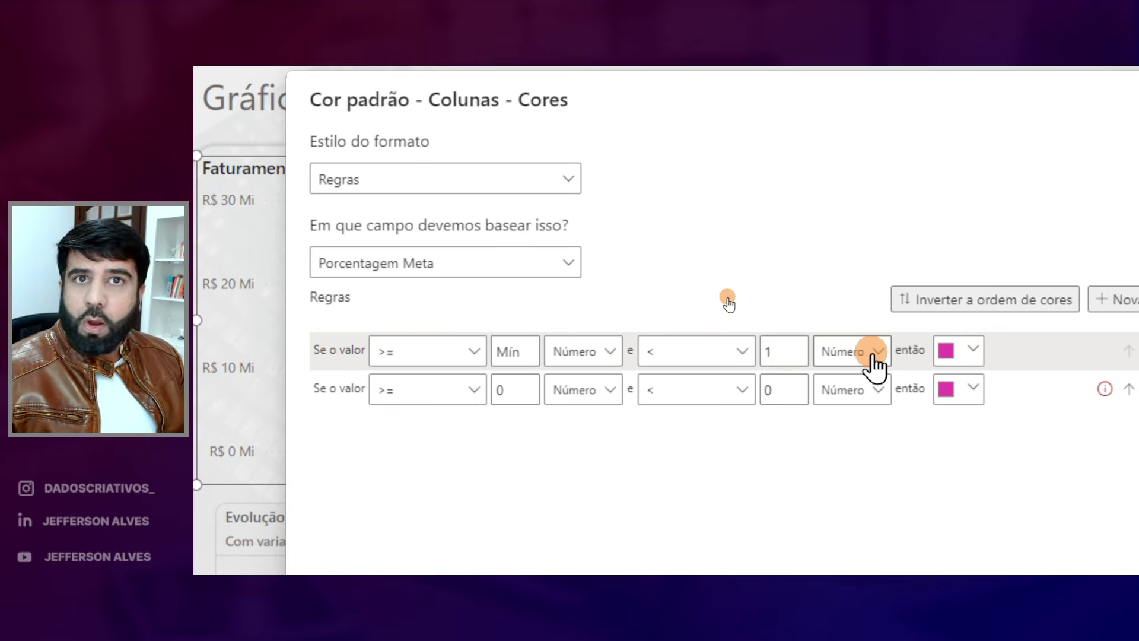
left_click(954, 356)
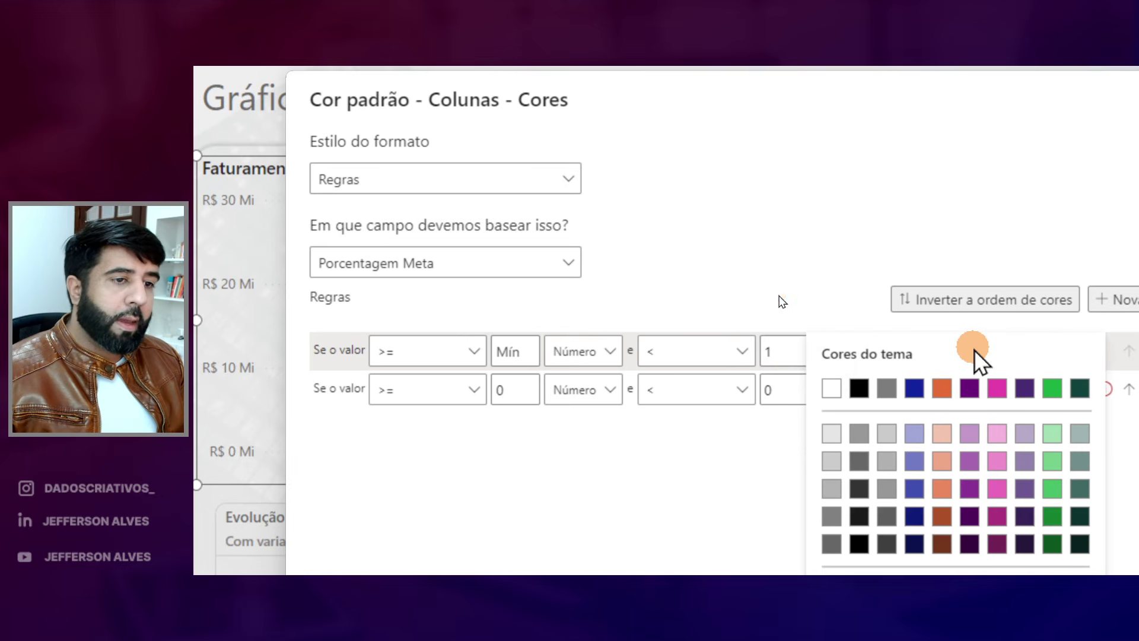
left_click(833, 488)
Set the second rule's range from 1 to Máx.
double_click(498, 390)
key("BackSpace")
type("1")
double_click(720, 389)
key("BackSpace")
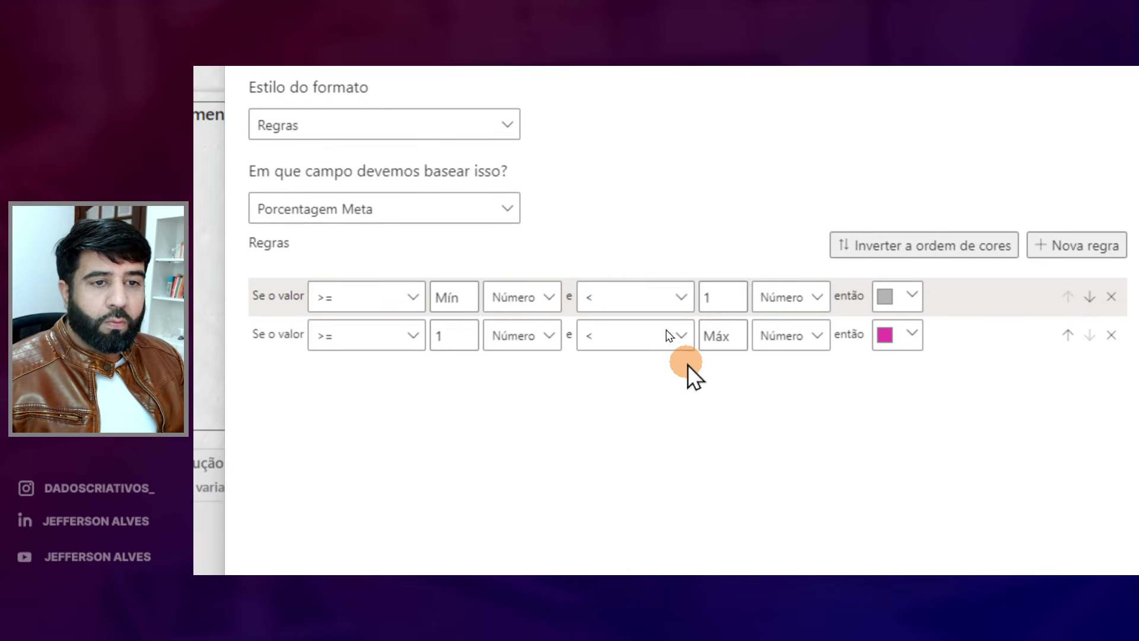
Set the second rule's colour to the custom hex #8F8F8F and apply the rules to the columns.
left_click(912, 334)
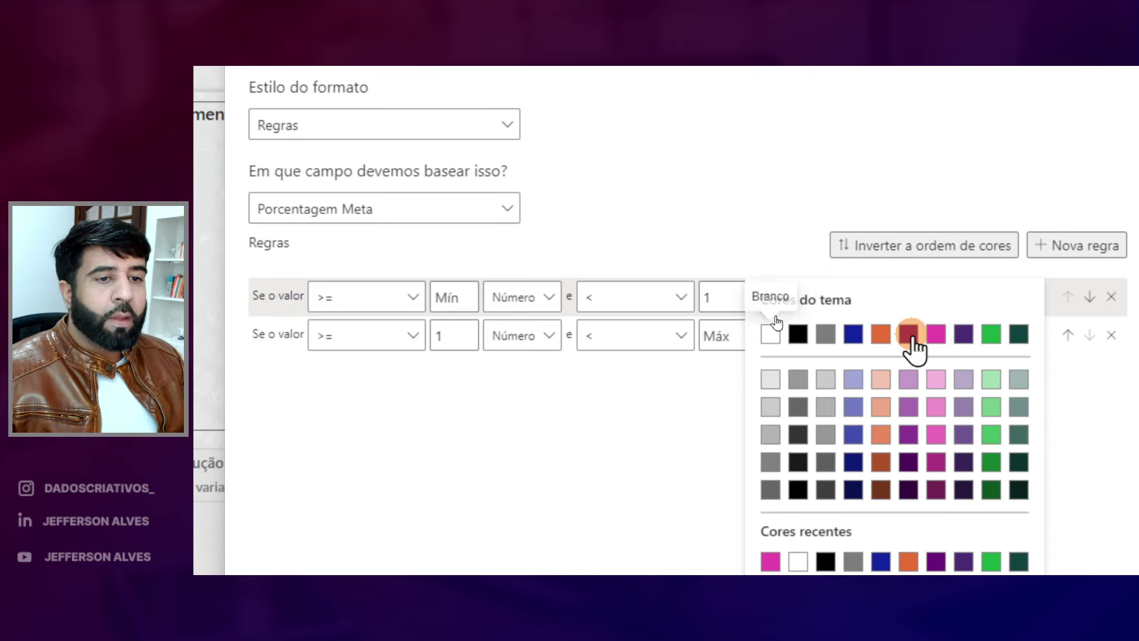
left_click(772, 464)
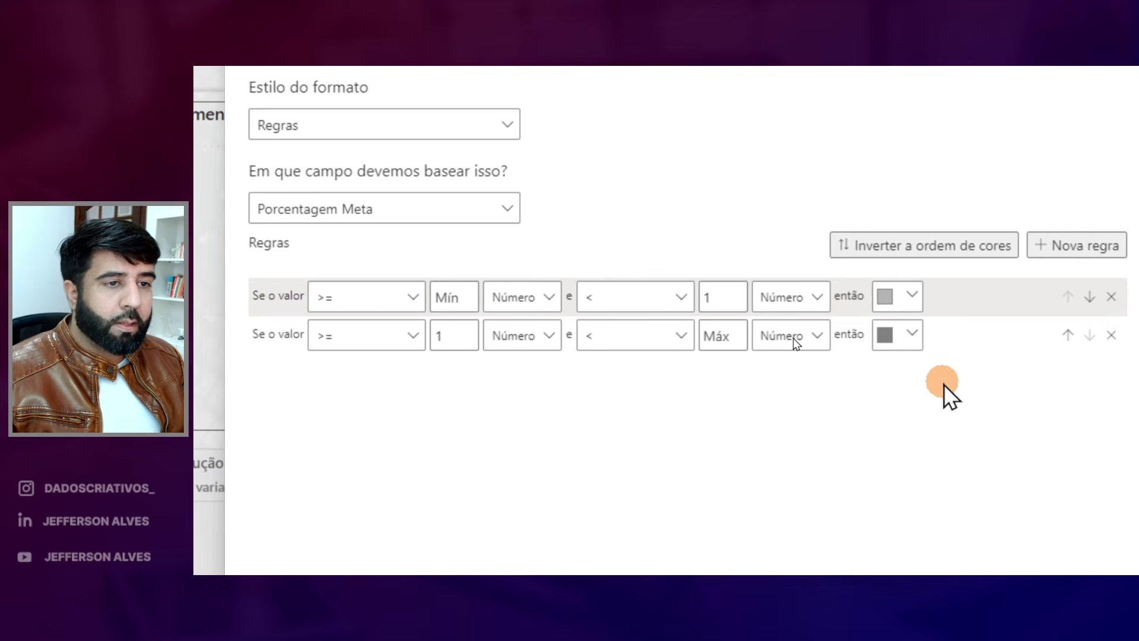
left_click(912, 335)
left_click(774, 448)
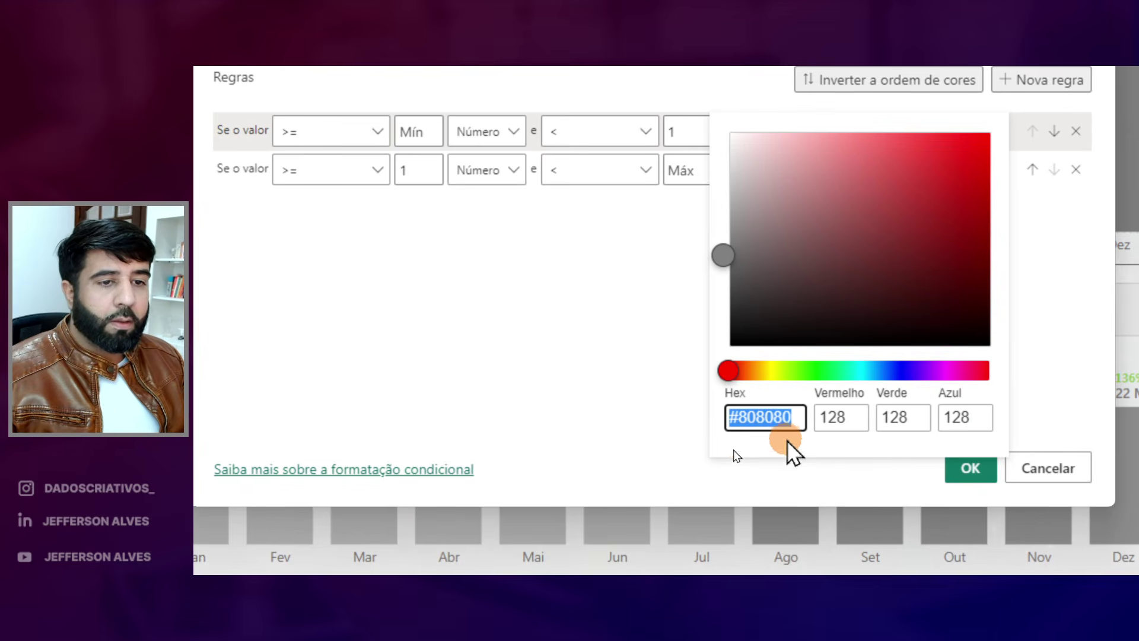
left_click_drag(737, 417, 789, 417)
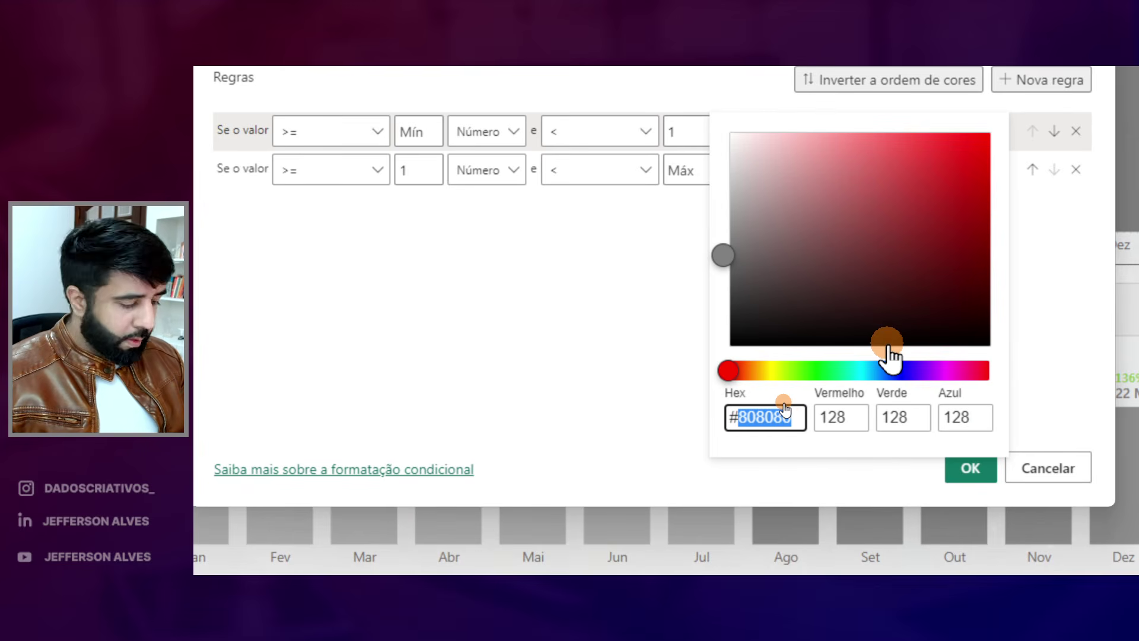
type("8F8F8F")
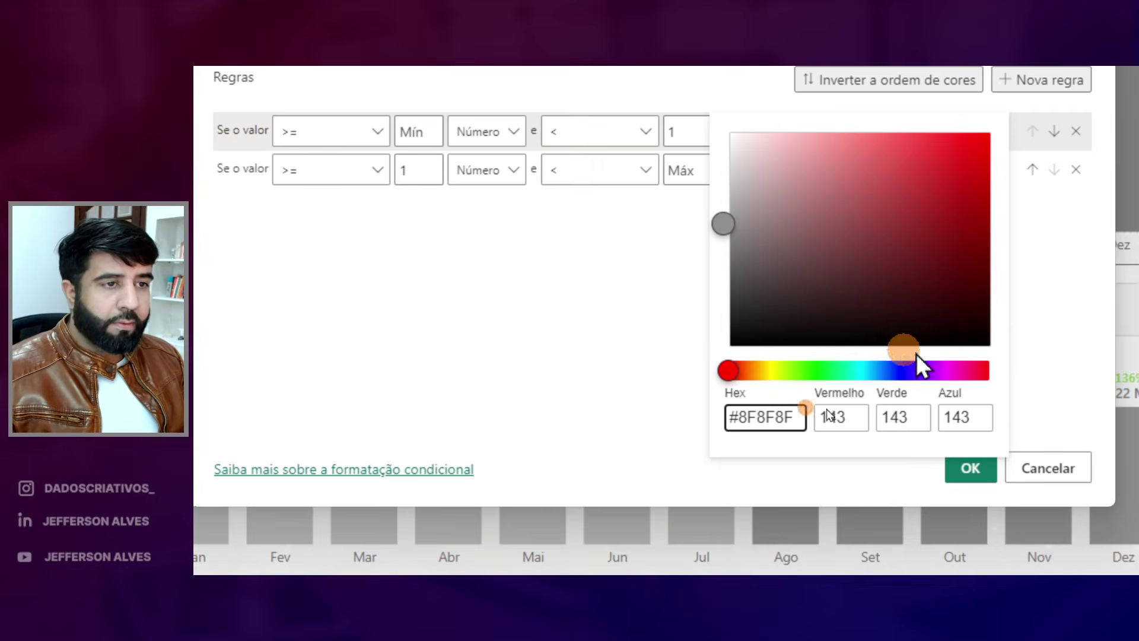
left_click(1053, 297)
left_click(971, 471)
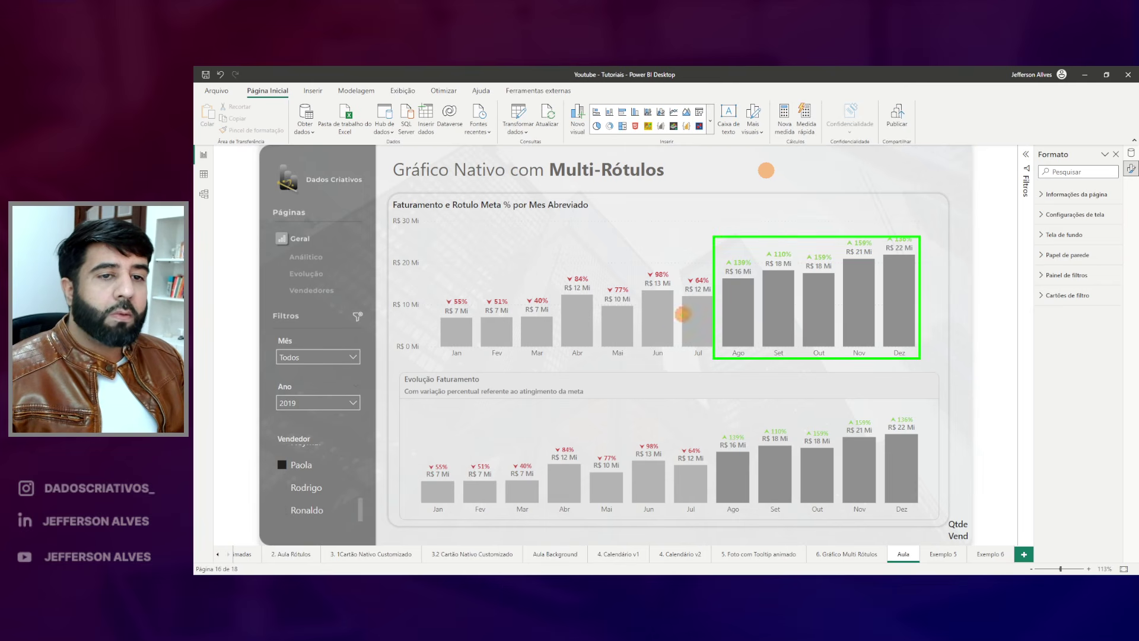
Switch the Vendedor slicer between two salespeople to check the conditional column colours, returning to the original selection.
left_click(306, 488)
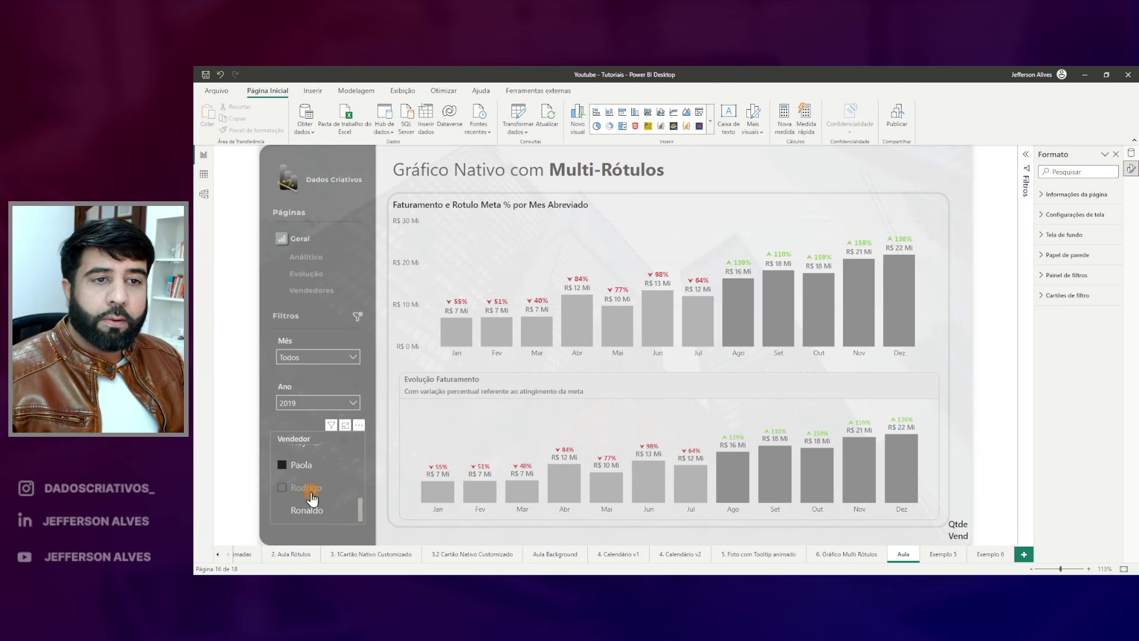
left_click(302, 465)
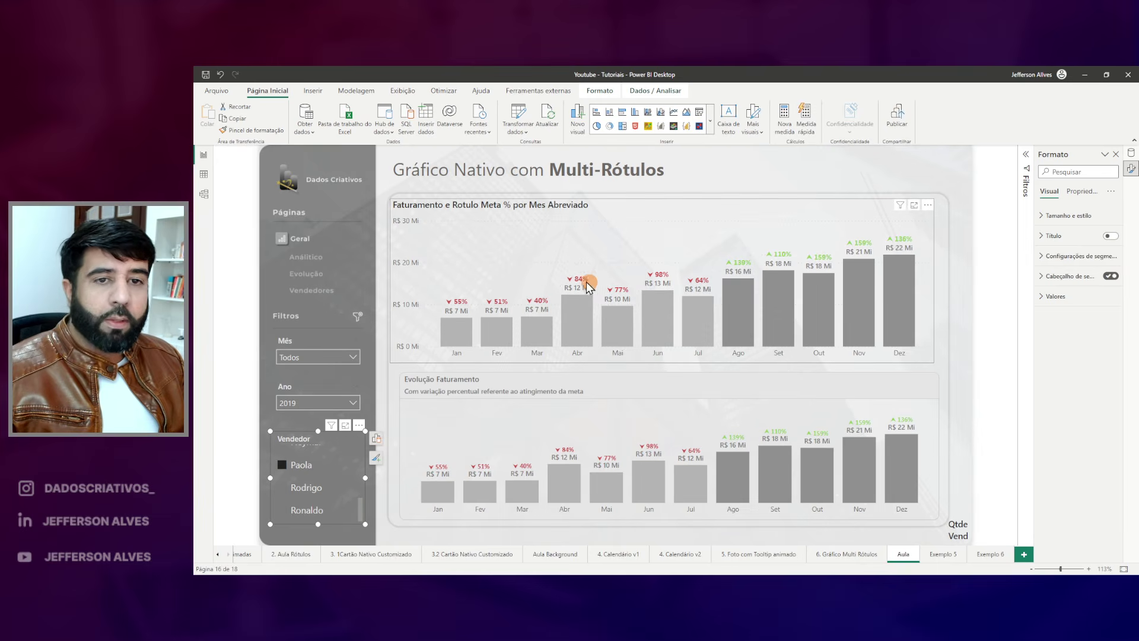
left_click_drag(497, 295, 784, 240)
left_click(306, 488)
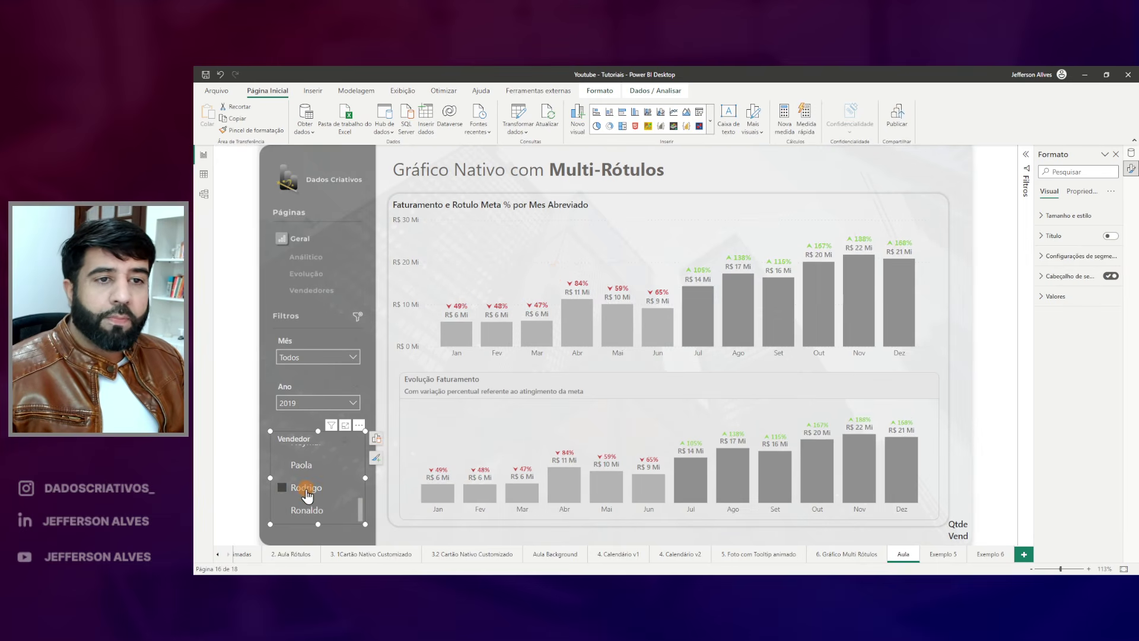
left_click(301, 465)
scroll(302, 475, "up", 1)
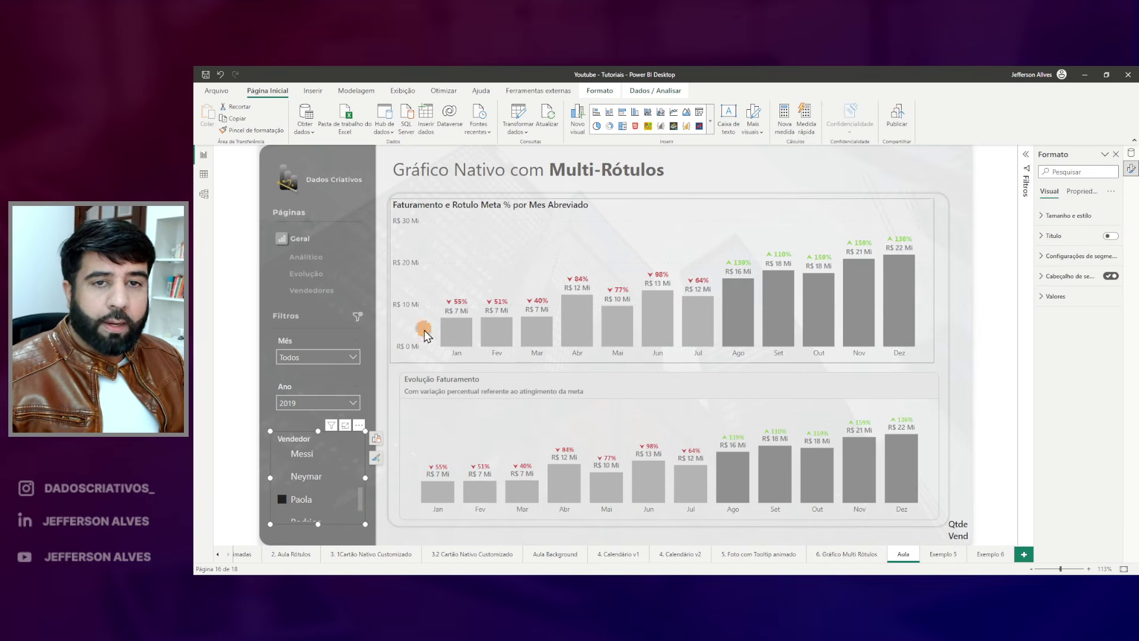
mouse_move(402, 370)
left_mouse_down()
mouse_move(803, 411)
mouse_move(932, 401)
left_mouse_up()
left_click_drag(387, 194, 952, 221)
key("Escape")
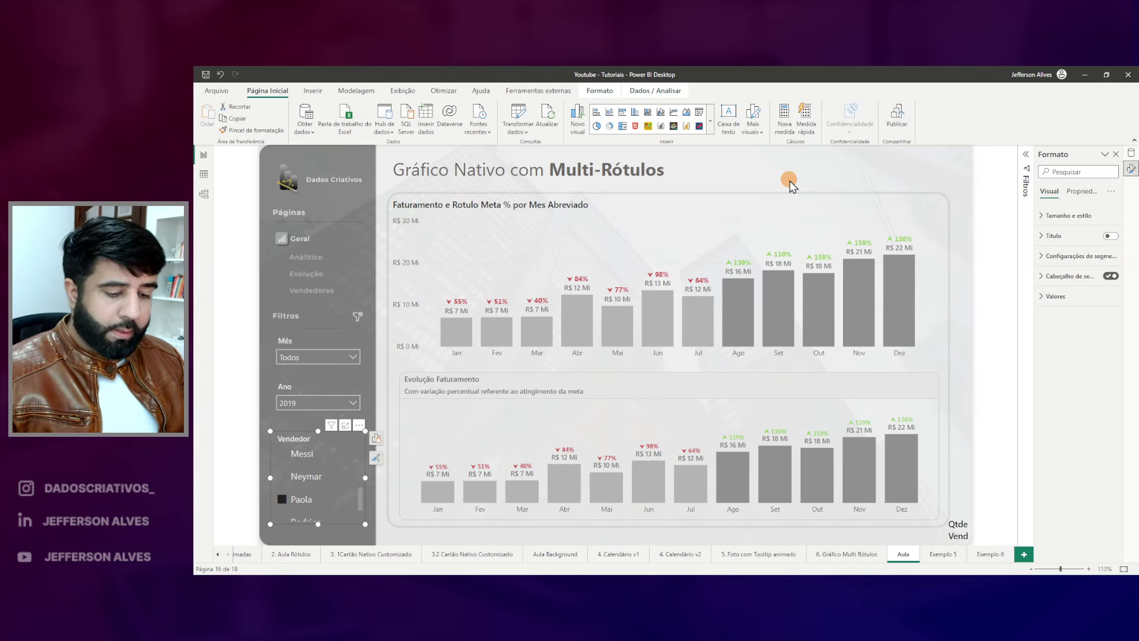
mouse_move(874, 226)
left_mouse_down()
mouse_move(746, 248)
mouse_move(655, 295)
left_mouse_up()
key("Escape")
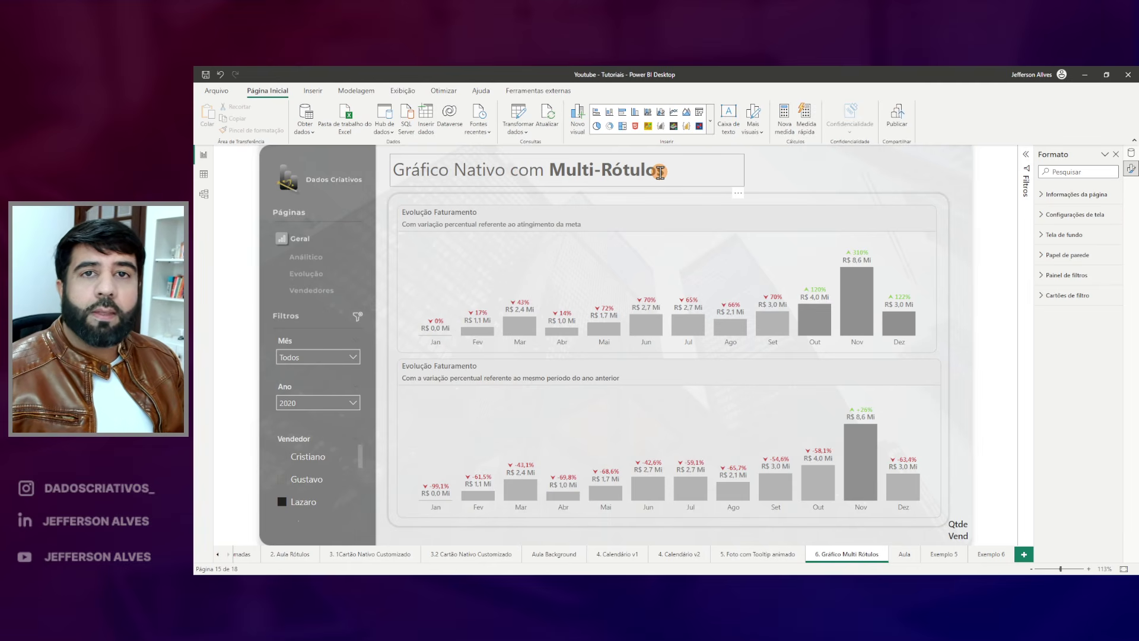
left_click(764, 186)
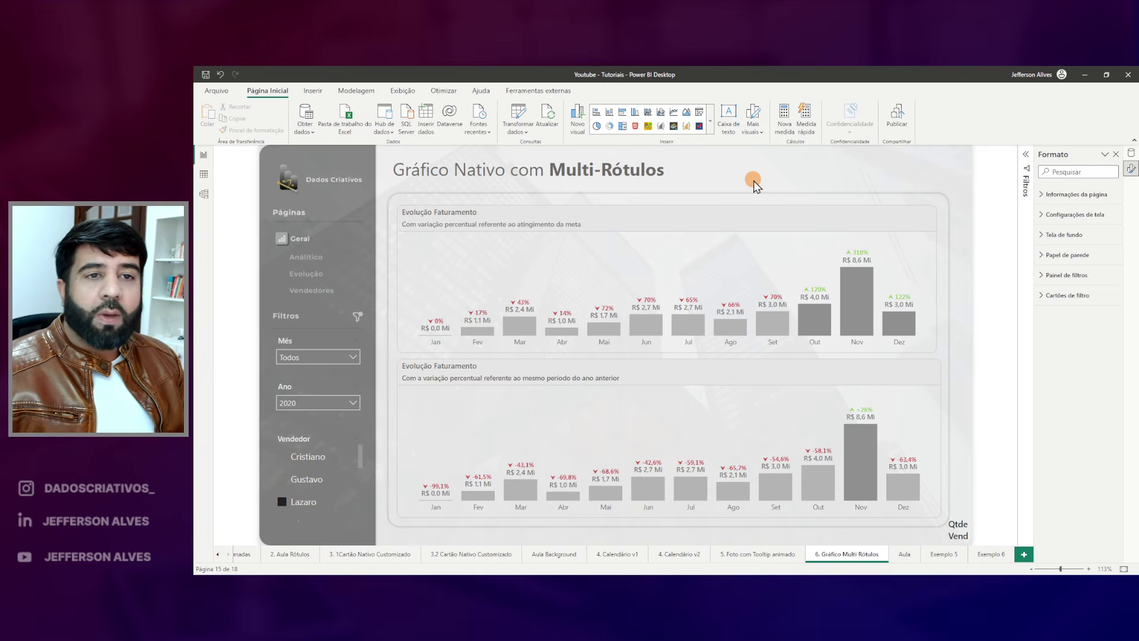
left_click_drag(587, 296, 616, 323)
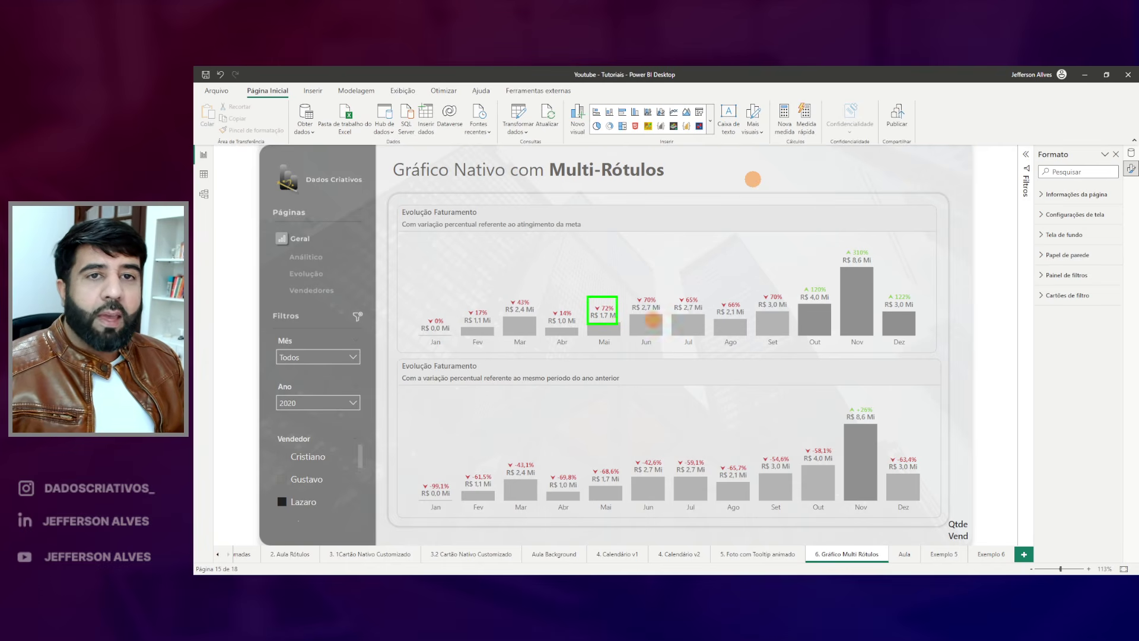